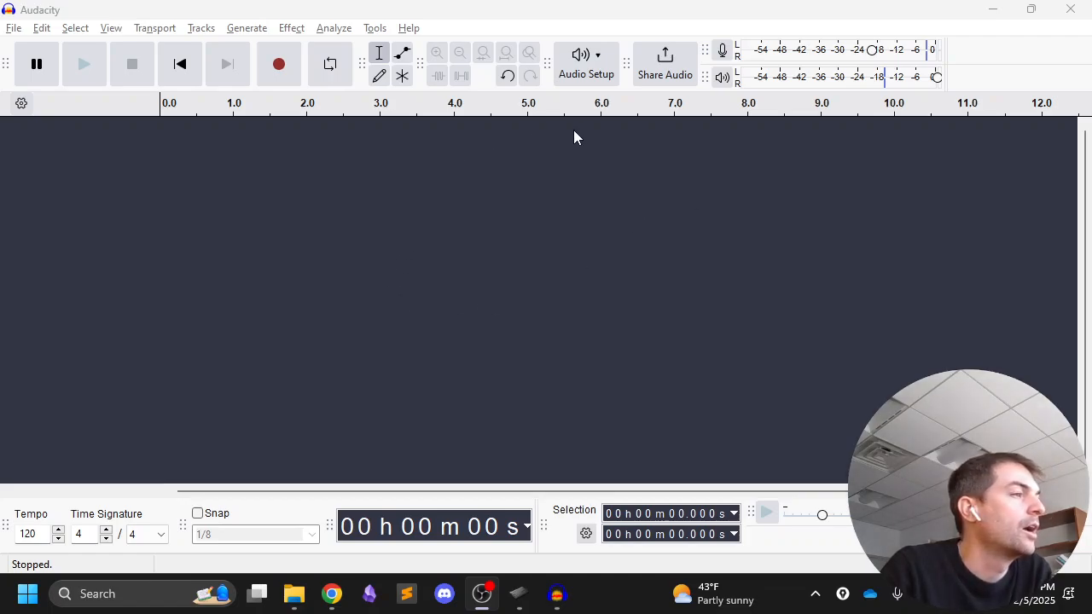
- Look through the audio setup options, including the available playback devices, without changing them
{"action": "left_click", "coordinate": [596, 68]}
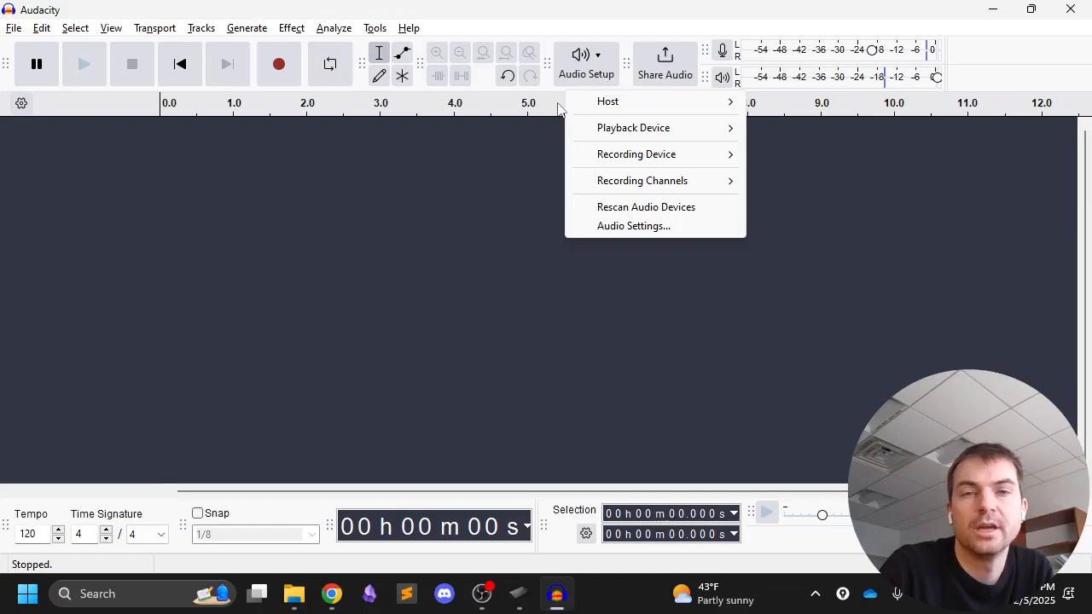
{"action": "left_click", "coordinate": [519, 154]}
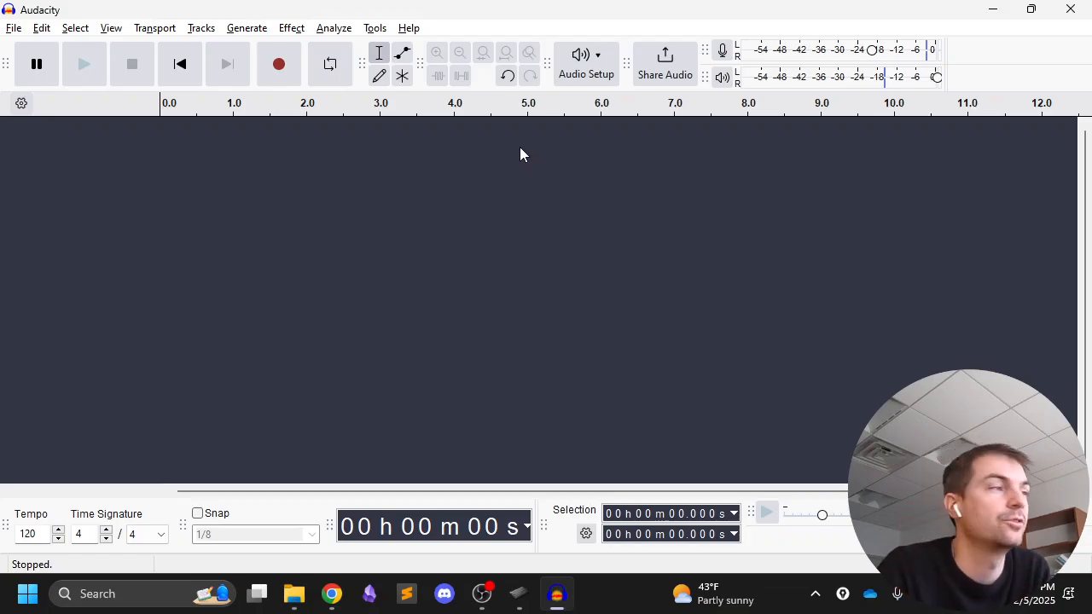
{"action": "left_click", "coordinate": [604, 83]}
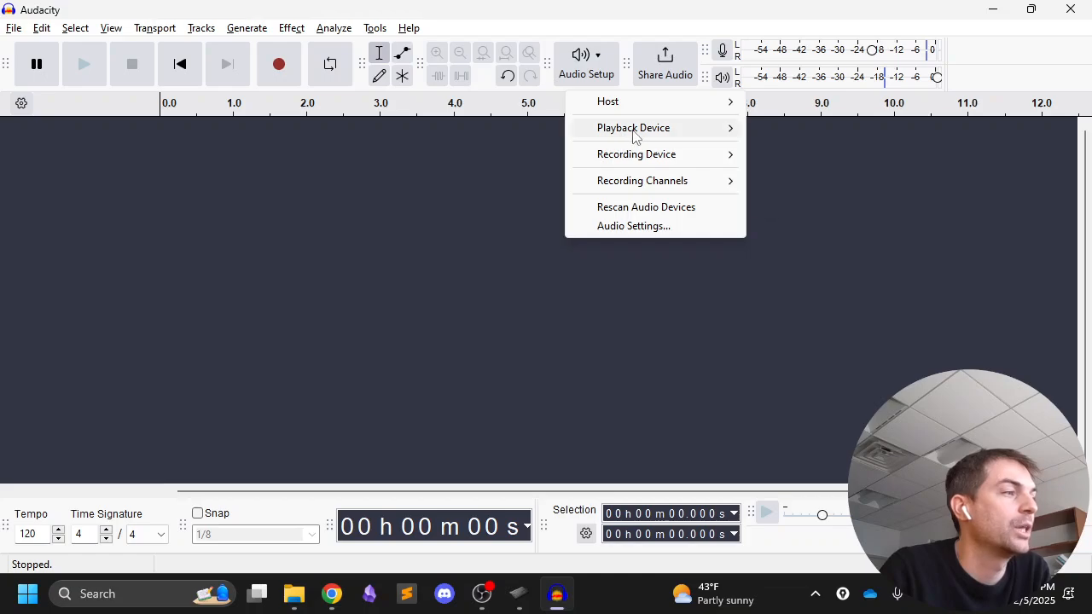
{"action": "mouse_move", "coordinate": [634, 135]}
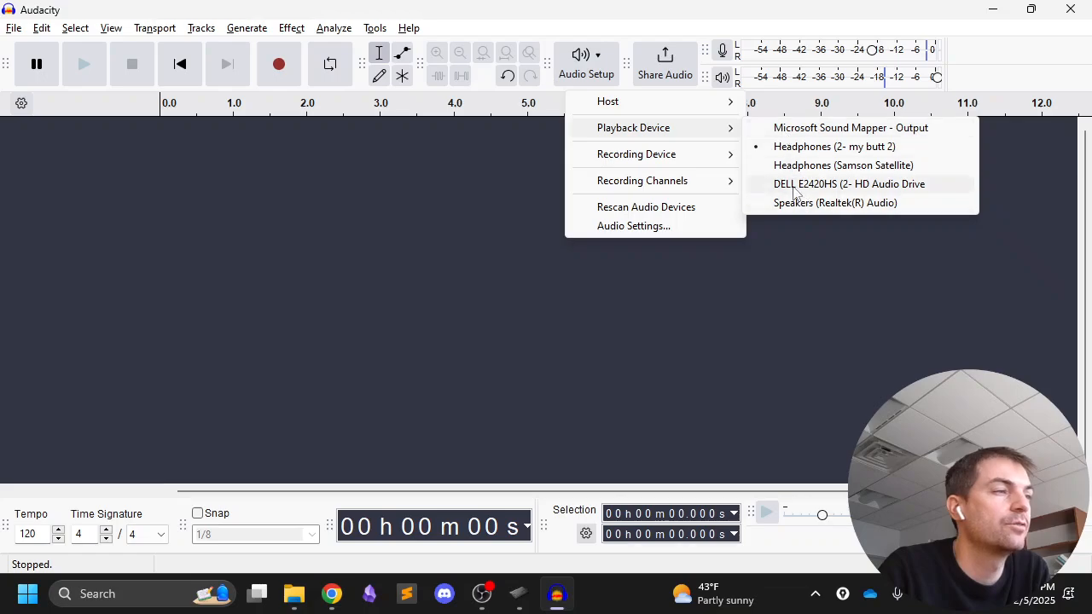
{"action": "left_click", "coordinate": [580, 72]}
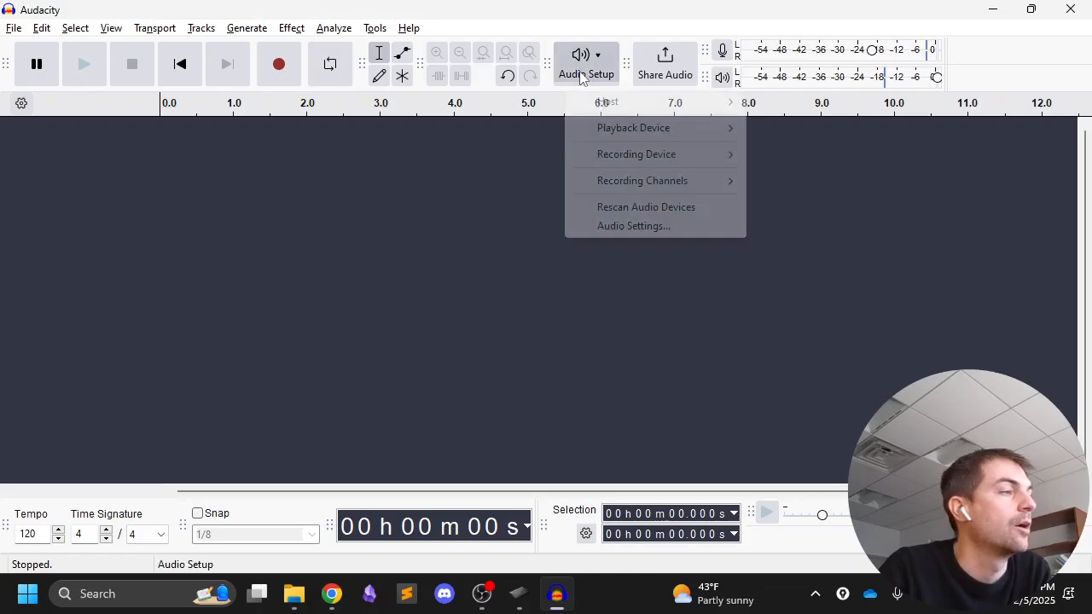
{"action": "mouse_move", "coordinate": [618, 156]}
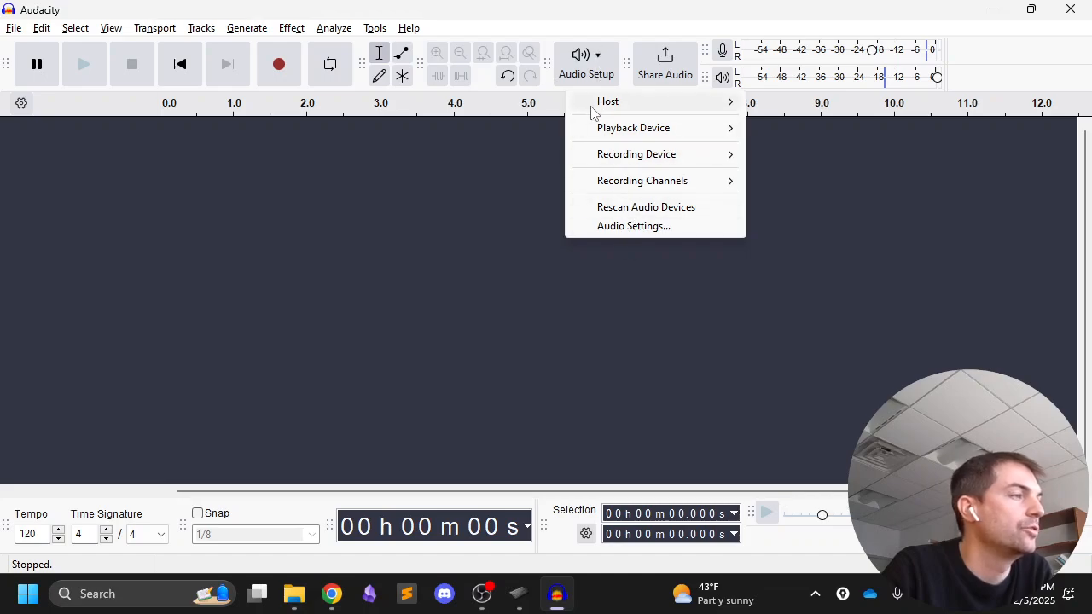
{"action": "left_click", "coordinate": [597, 75]}
{"action": "left_click", "coordinate": [598, 74]}
{"action": "left_click", "coordinate": [506, 182]}
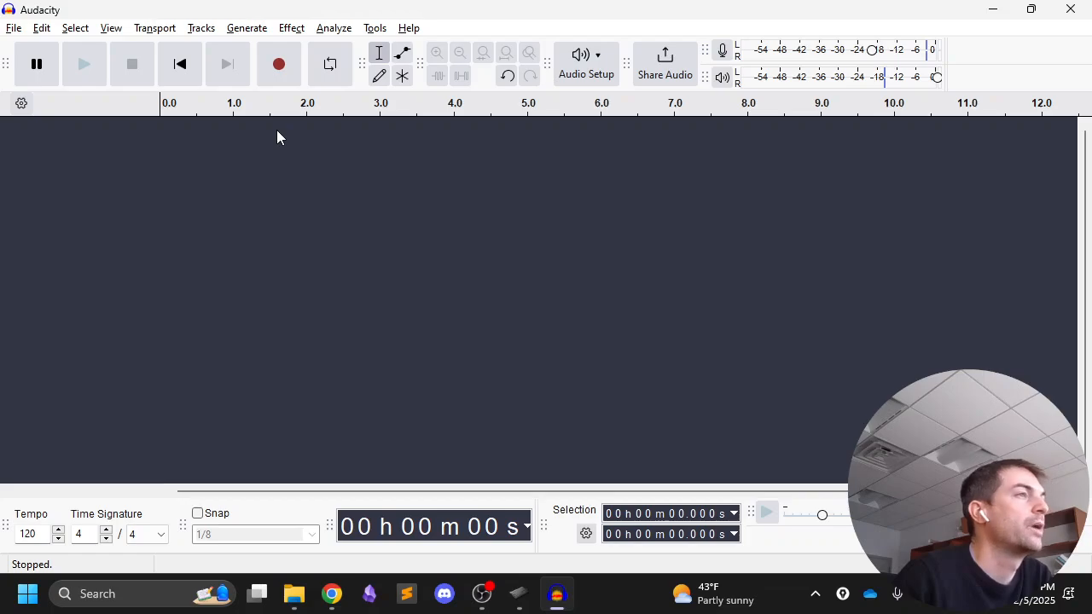
- Record about 12 seconds of speech into a new audio track, stop recording, and reduce the track's height
{"action": "left_click", "coordinate": [281, 73]}
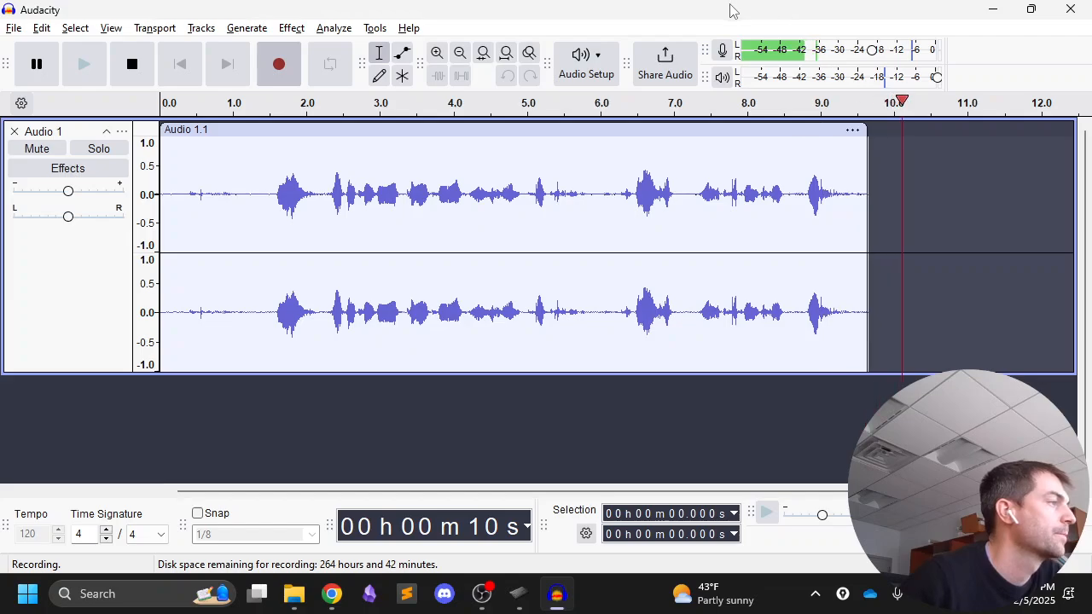
{"action": "left_click", "coordinate": [129, 70]}
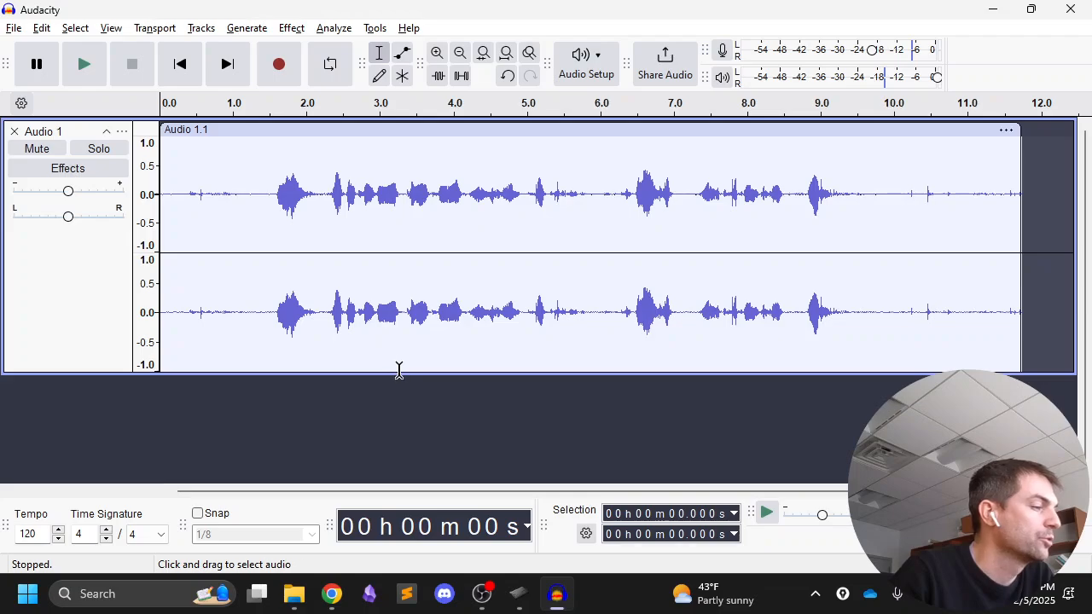
{"action": "left_click_drag", "start_coordinate": [397, 373], "coordinate": [367, 263]}
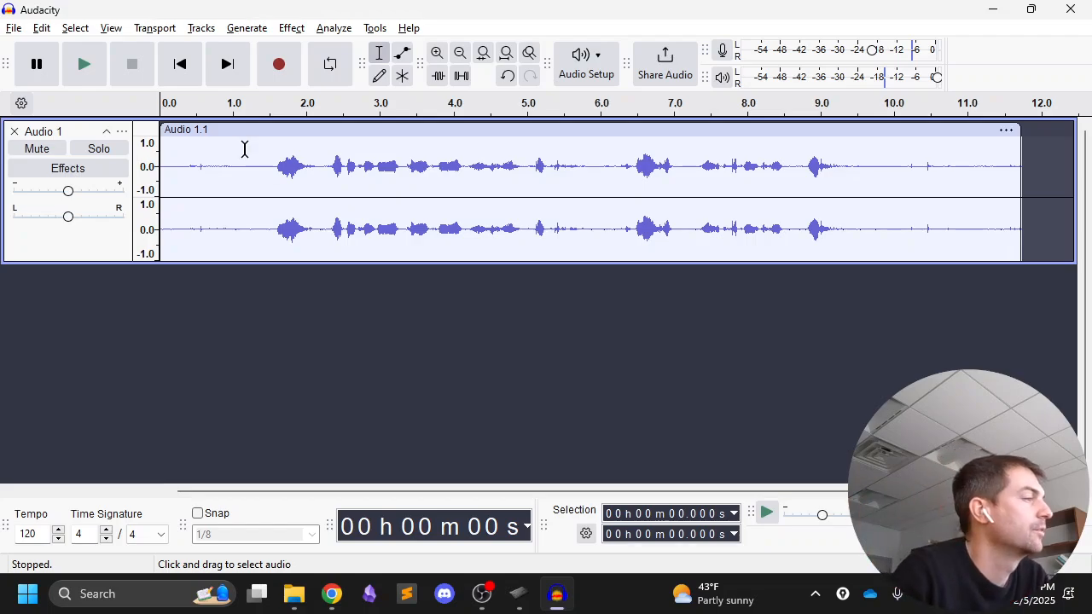
- Play the recording from the start, place the cursor at about 1.36 s during playback, and stop
{"action": "left_click", "coordinate": [94, 68]}
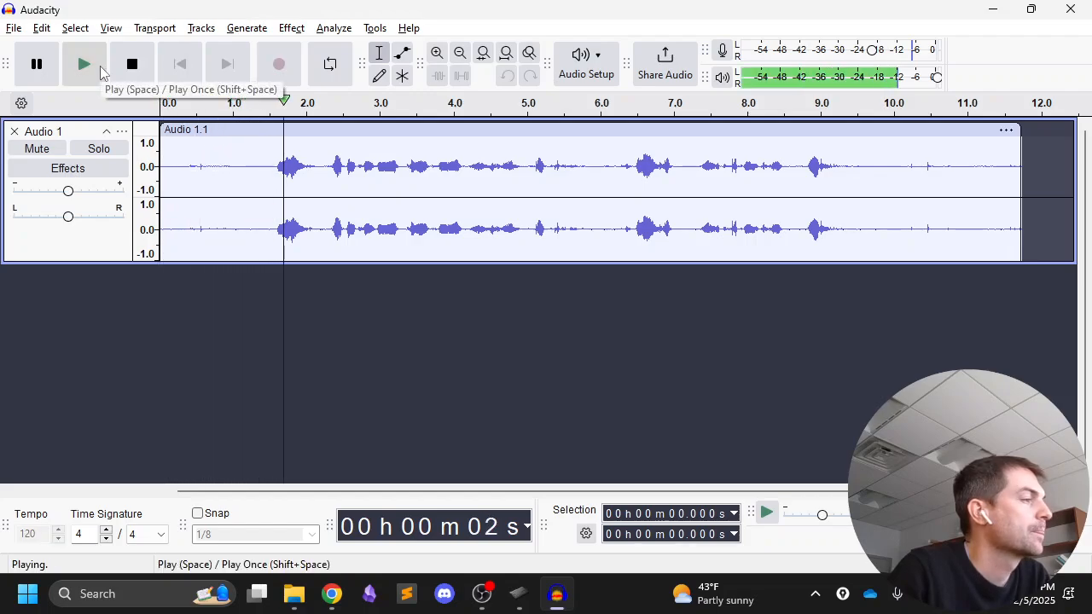
{"action": "left_click", "coordinate": [131, 67]}
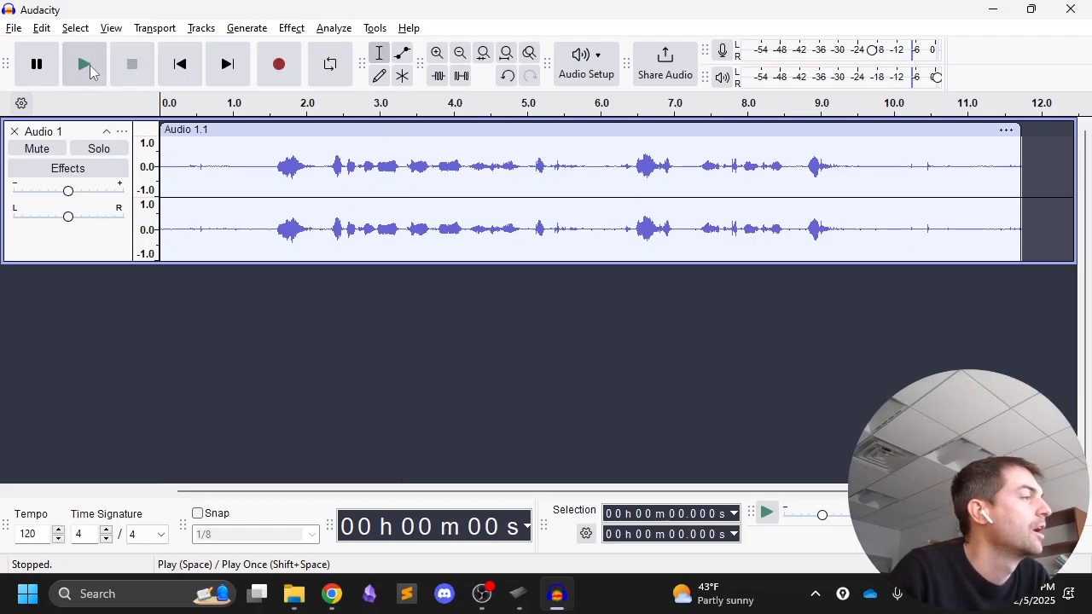
{"action": "left_click", "coordinate": [85, 67]}
{"action": "left_click_drag", "start_coordinate": [285, 168], "coordinate": [373, 173]}
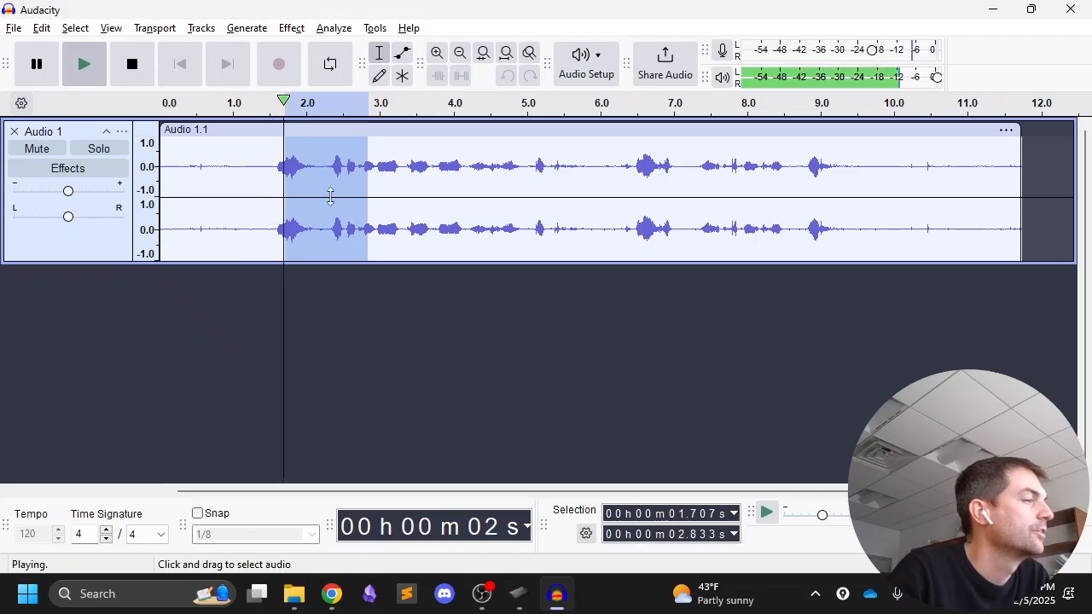
{"action": "left_click", "coordinate": [245, 173]}
{"action": "left_click", "coordinate": [392, 170]}
{"action": "left_click", "coordinate": [260, 170]}
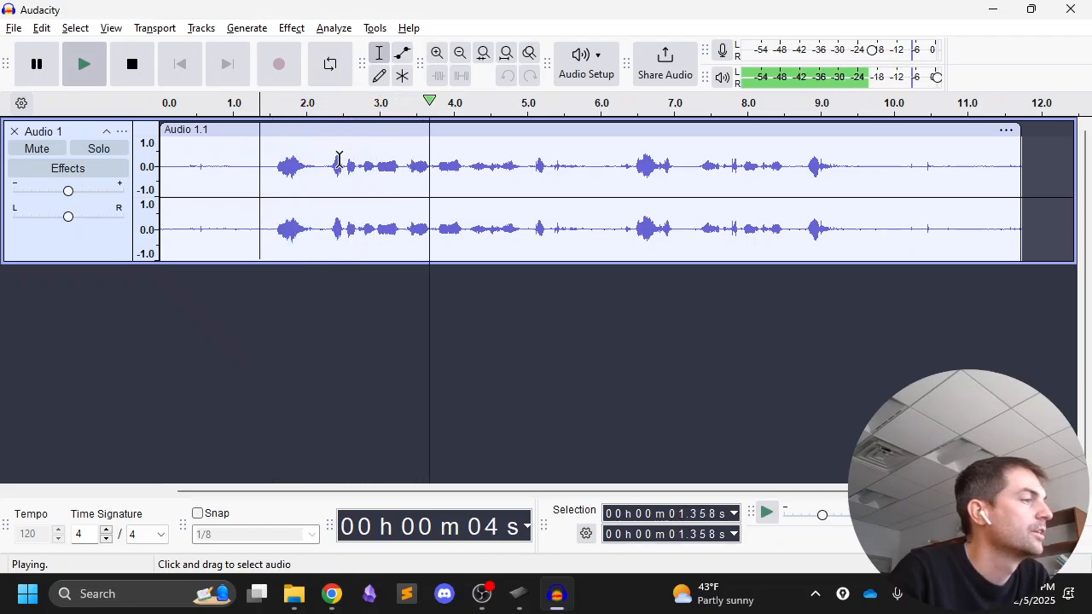
{"action": "left_click", "coordinate": [139, 71]}
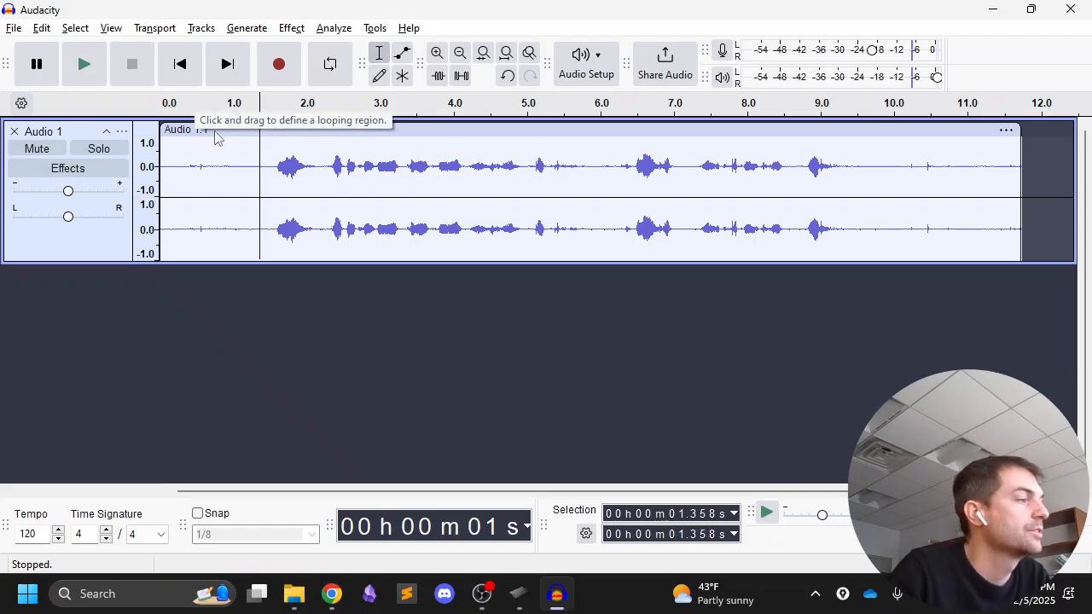
- Place the cursor at about 6.3 s in the clip, play from there, and stop playback
{"action": "left_click", "coordinate": [243, 166]}
{"action": "left_click", "coordinate": [422, 164]}
{"action": "left_click", "coordinate": [619, 177]}
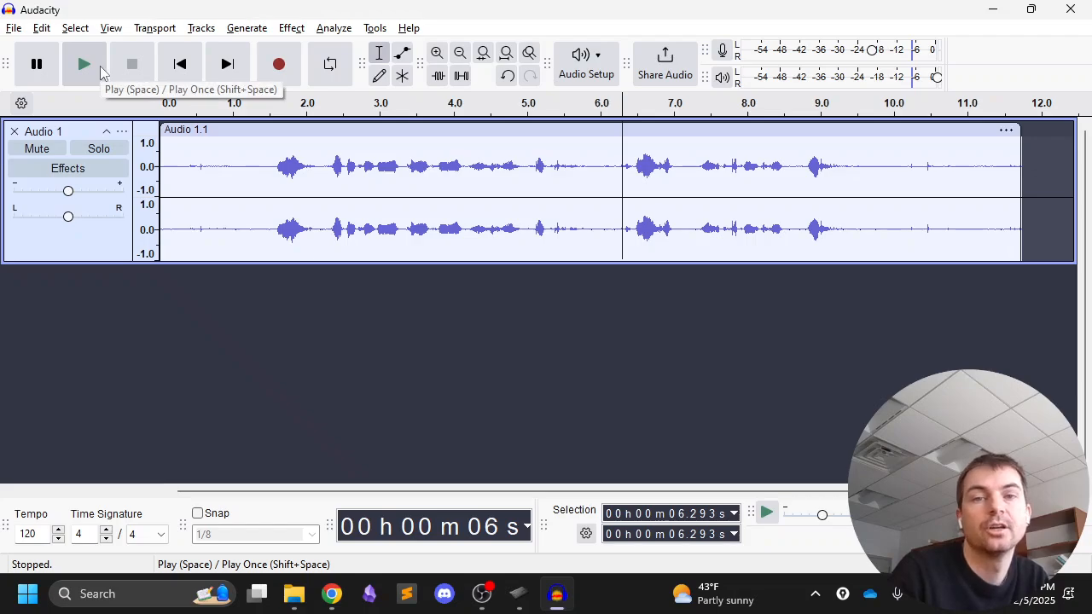
{"action": "left_click", "coordinate": [97, 70]}
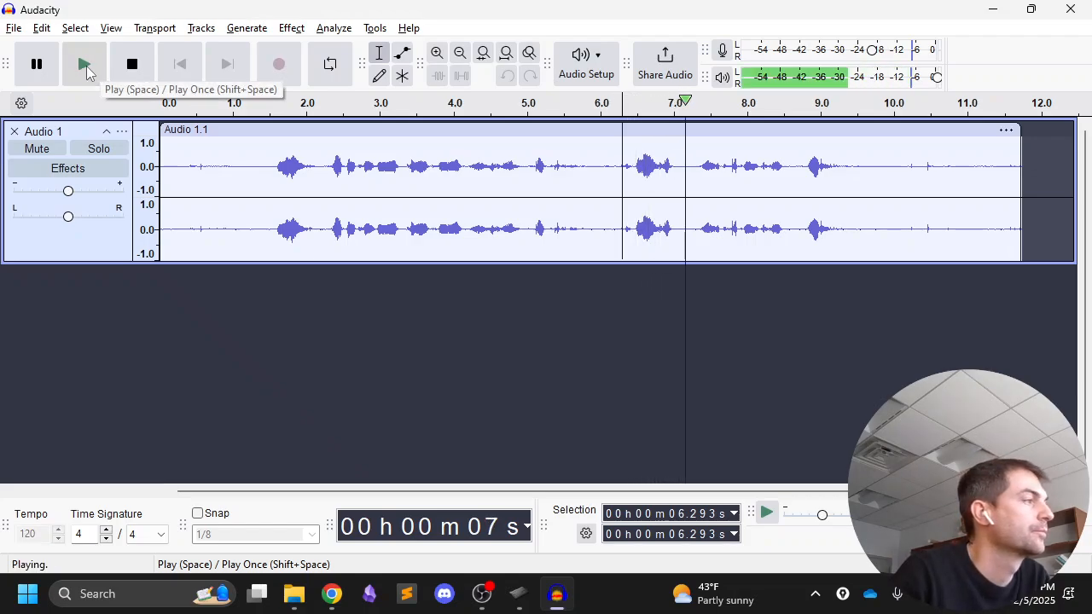
{"action": "left_click", "coordinate": [133, 78]}
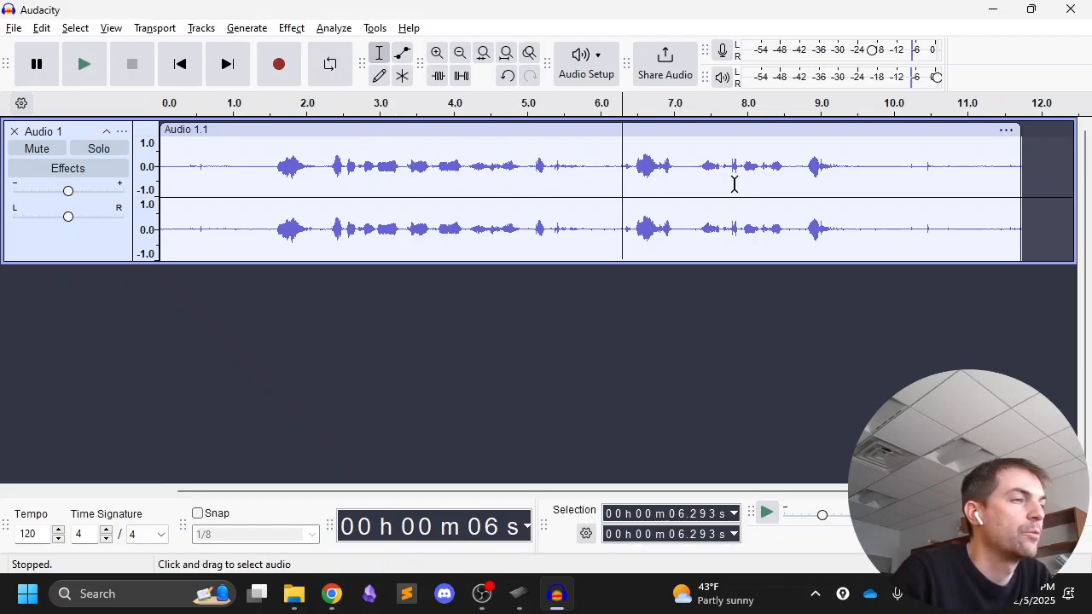
- Select the audio from about 1.5 s to 2.2 s and play it both once and with looping enabled
{"action": "left_click_drag", "start_coordinate": [270, 168], "coordinate": [320, 168]}
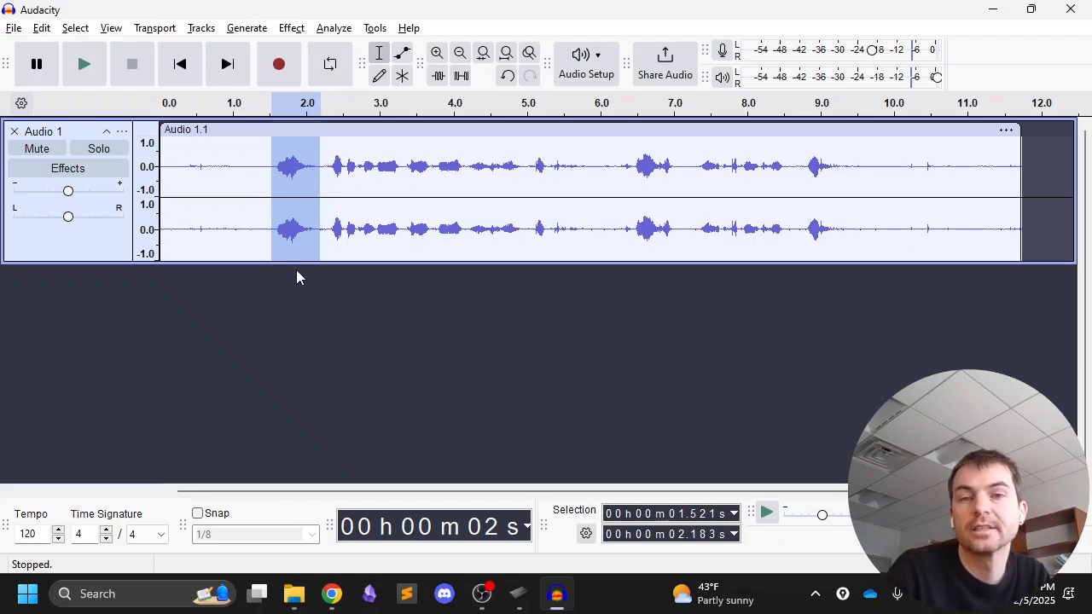
{"action": "left_click", "coordinate": [84, 65]}
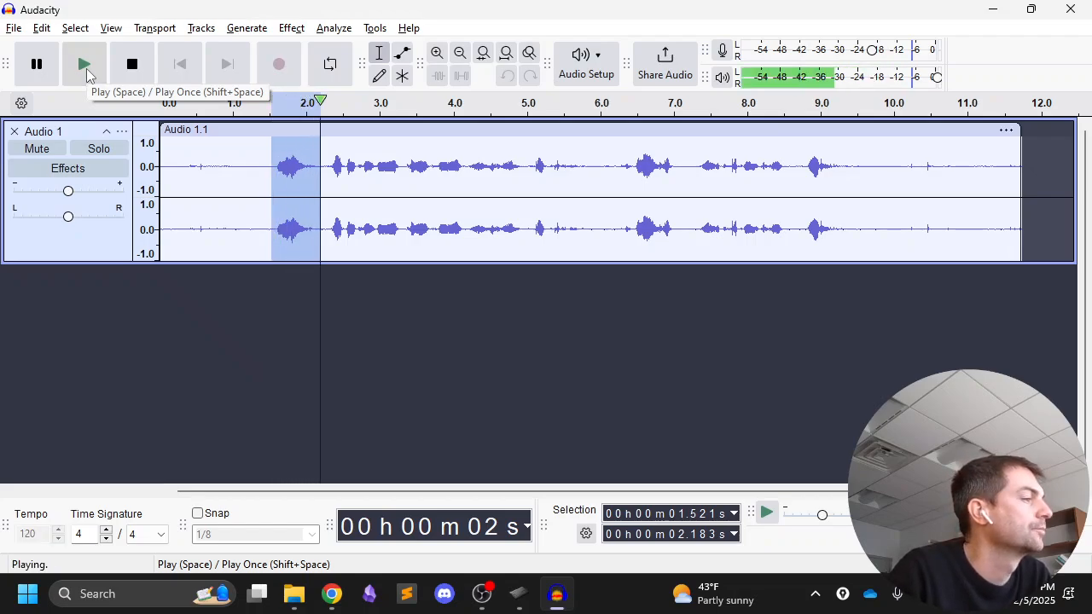
{"action": "left_click", "coordinate": [85, 64]}
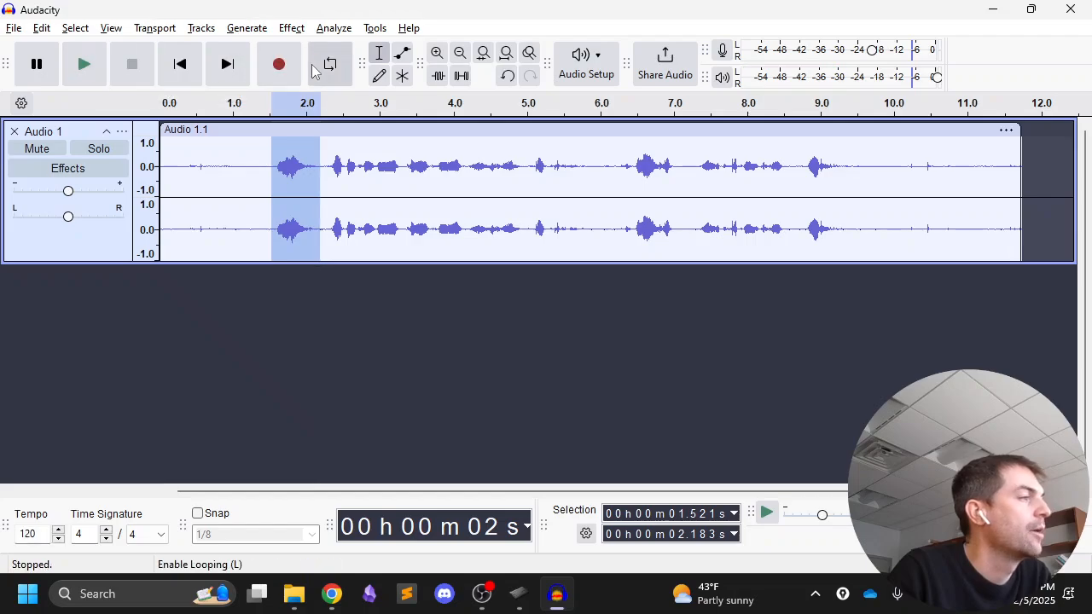
{"action": "left_click", "coordinate": [81, 67]}
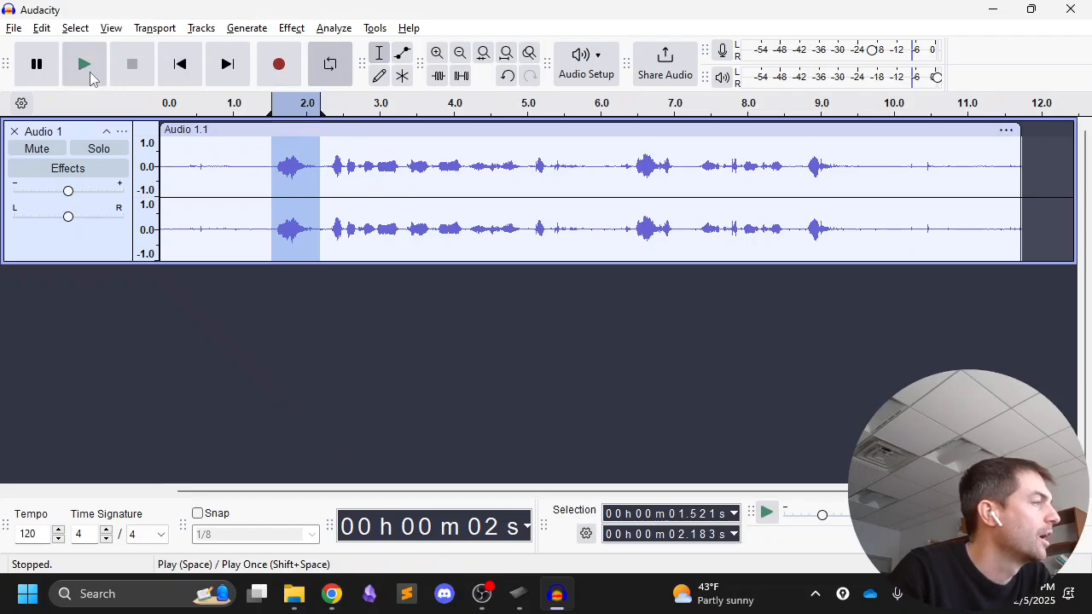
- Clear the short selection, select the entire clip, play it with the loop region active, and stop
{"action": "left_click", "coordinate": [177, 72]}
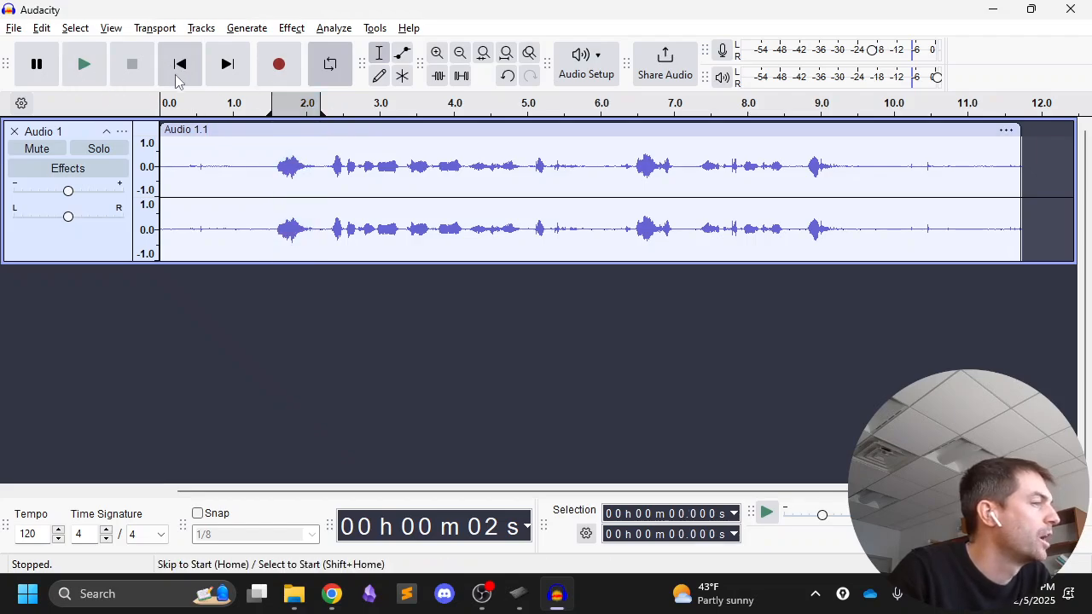
{"action": "left_click", "coordinate": [267, 144]}
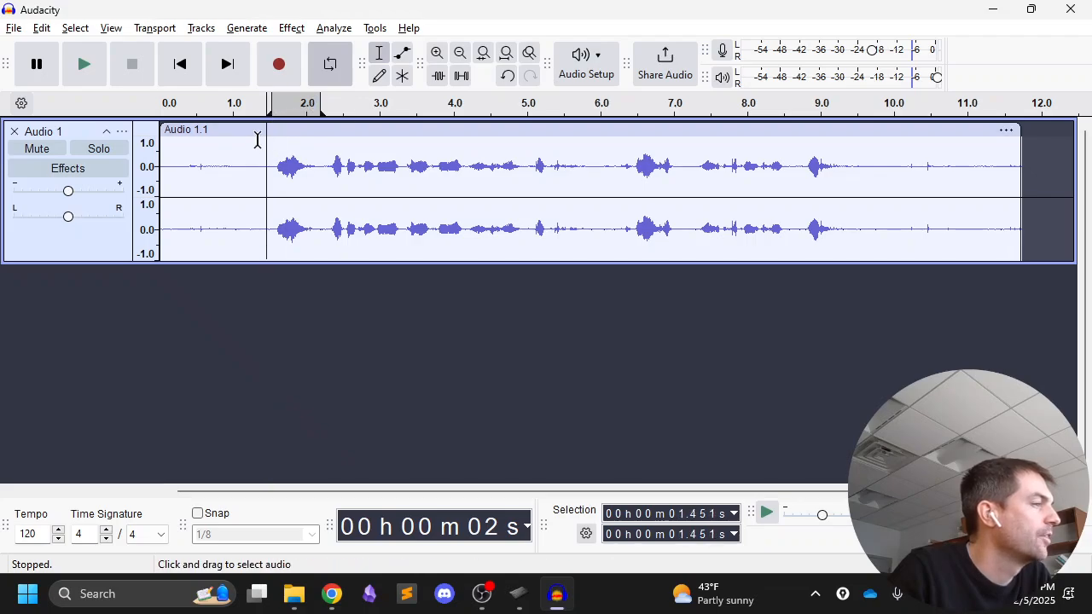
{"action": "left_click_drag", "start_coordinate": [270, 141], "coordinate": [371, 139]}
{"action": "left_click", "coordinate": [367, 133]}
{"action": "key", "text": "space"}
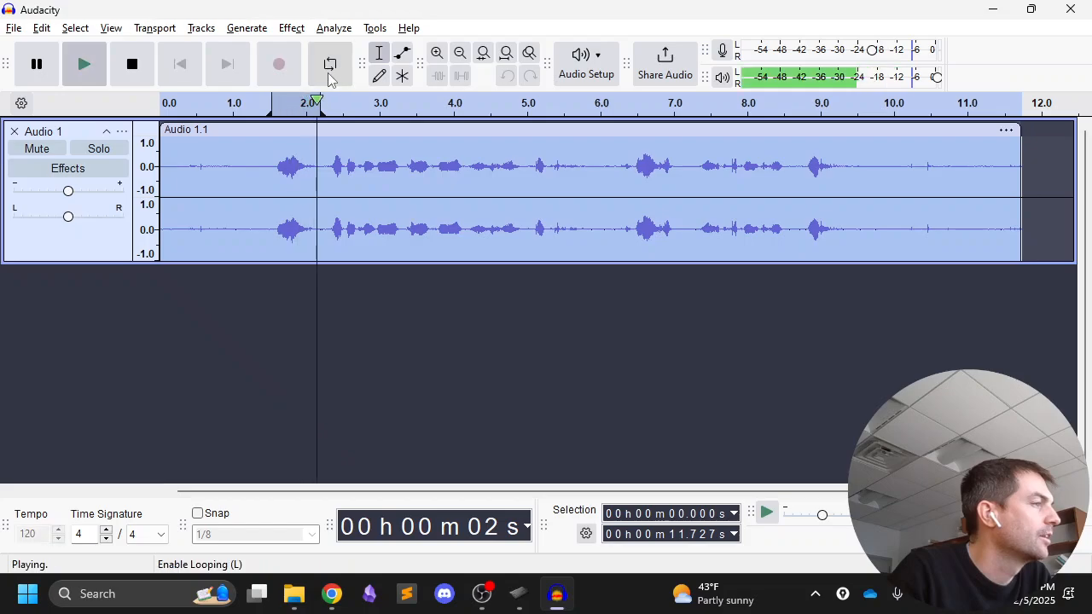
{"action": "left_click", "coordinate": [131, 64]}
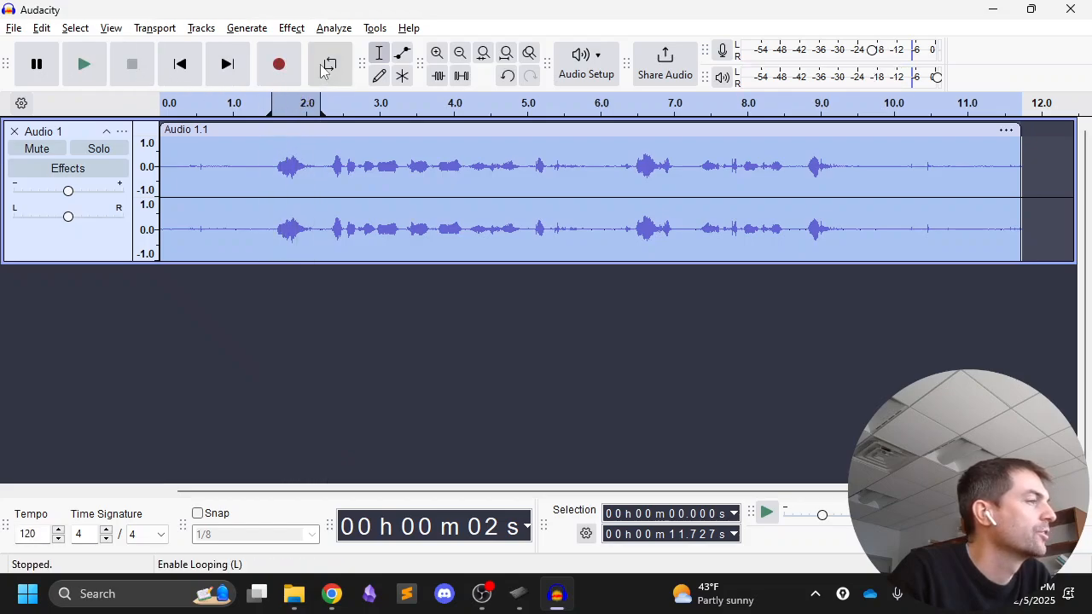
- Turn looping off, return the cursor to the start of the track, and play the clip before stopping
{"action": "left_click", "coordinate": [324, 72]}
{"action": "left_click", "coordinate": [227, 197]}
{"action": "left_click", "coordinate": [181, 66]}
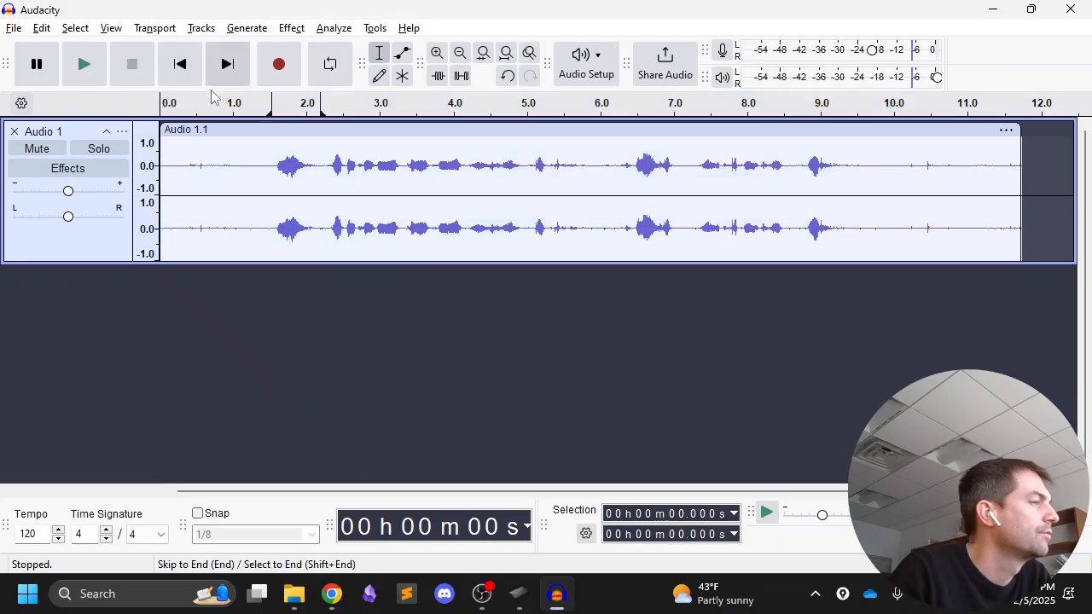
{"action": "left_click", "coordinate": [213, 111]}
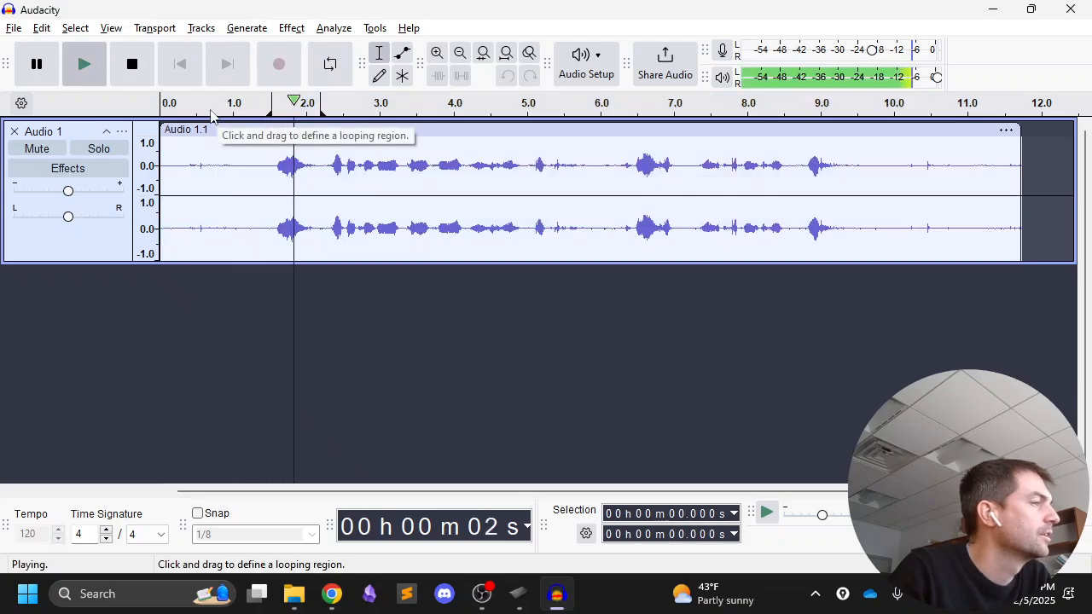
{"action": "left_click", "coordinate": [131, 64]}
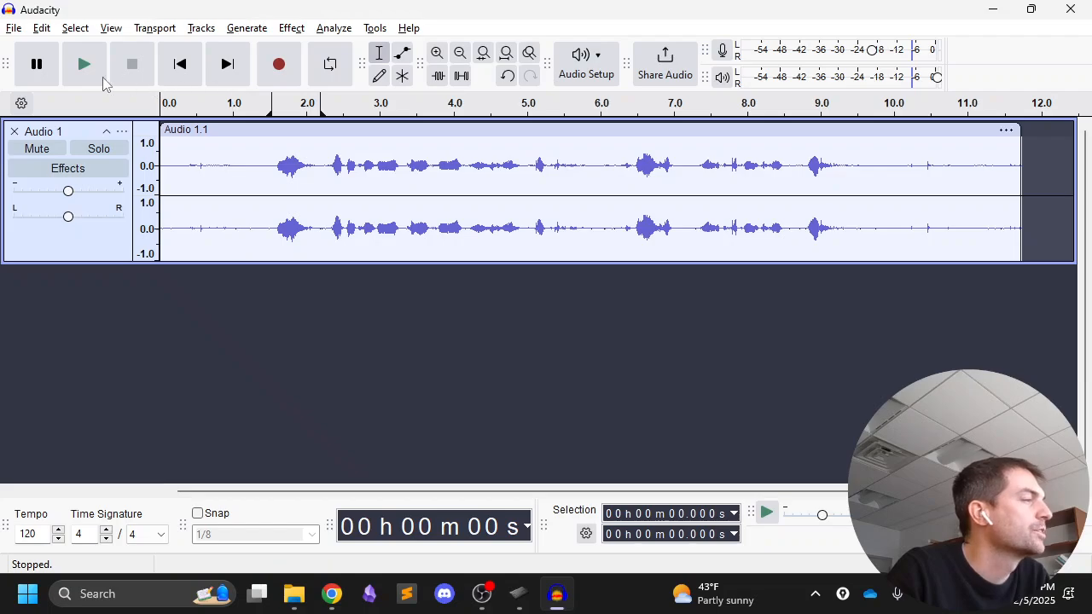
- Place the cursor at about 11.2 s near the clip's end and play from there
{"action": "left_click", "coordinate": [985, 156]}
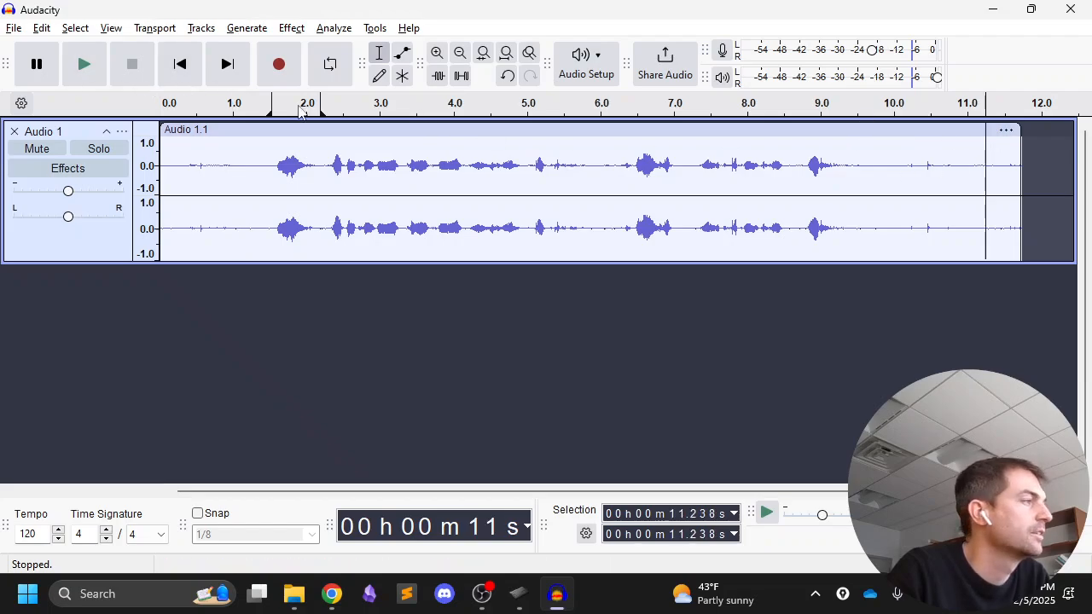
{"action": "left_click", "coordinate": [88, 80]}
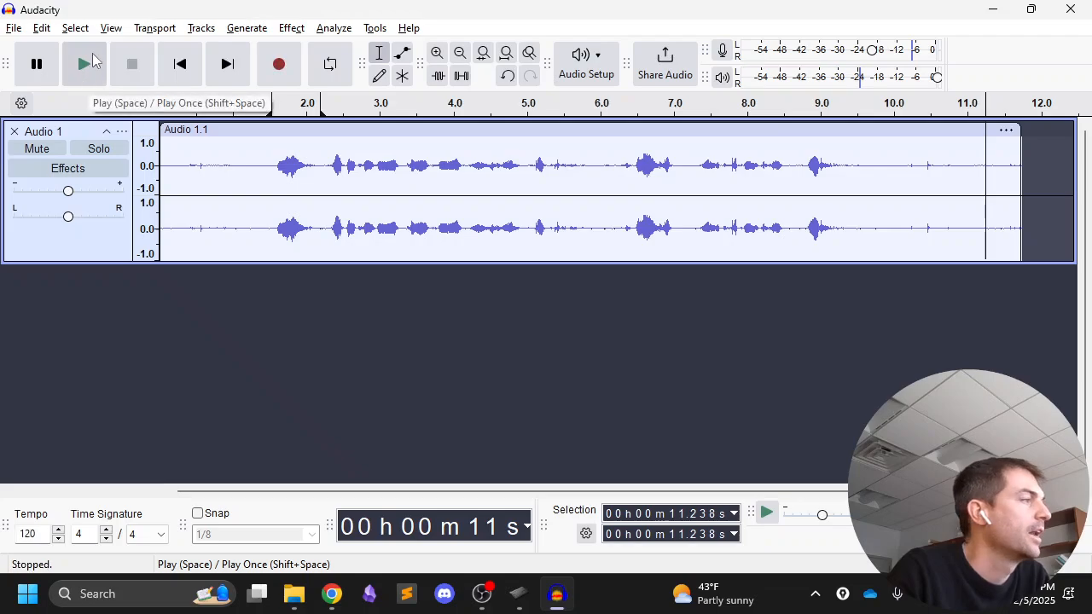
{"action": "left_click", "coordinate": [94, 61]}
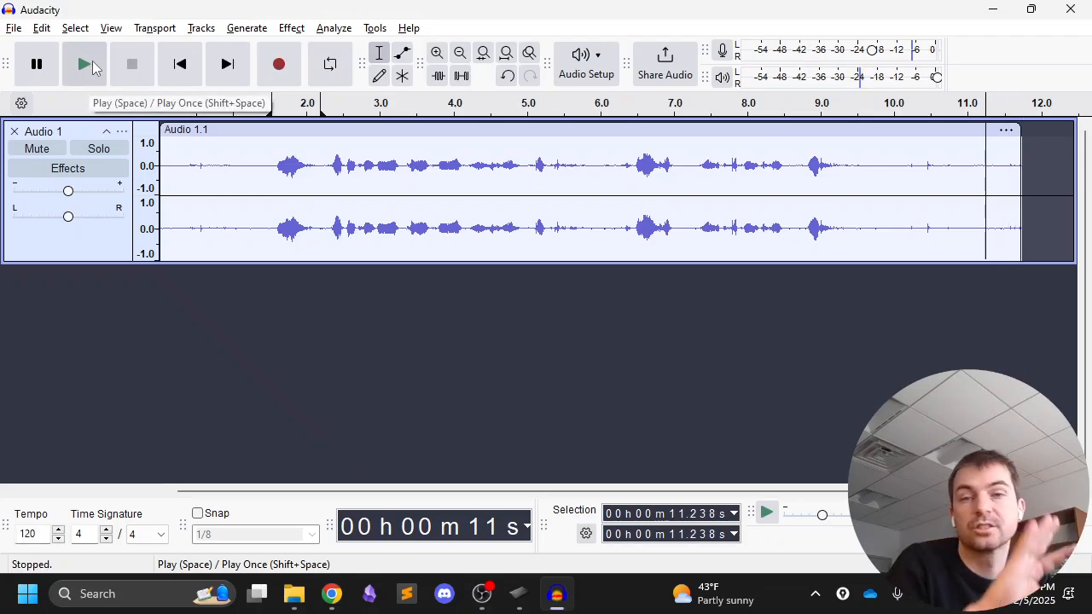
- Return the cursor to the start of the track, play the opening of the recording, and stop
{"action": "left_click", "coordinate": [179, 65]}
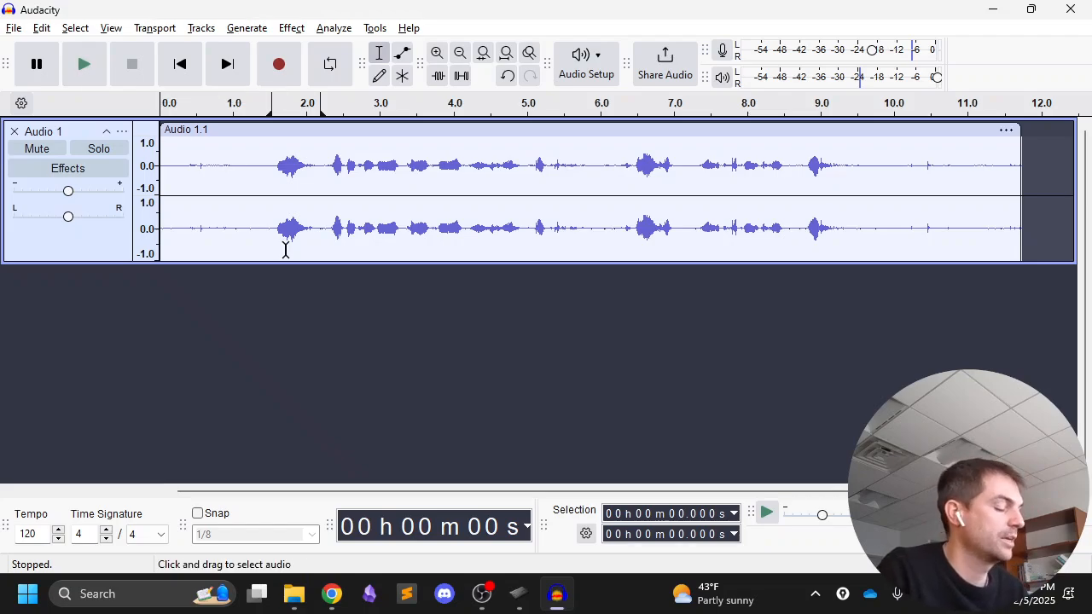
{"action": "key", "text": "space"}
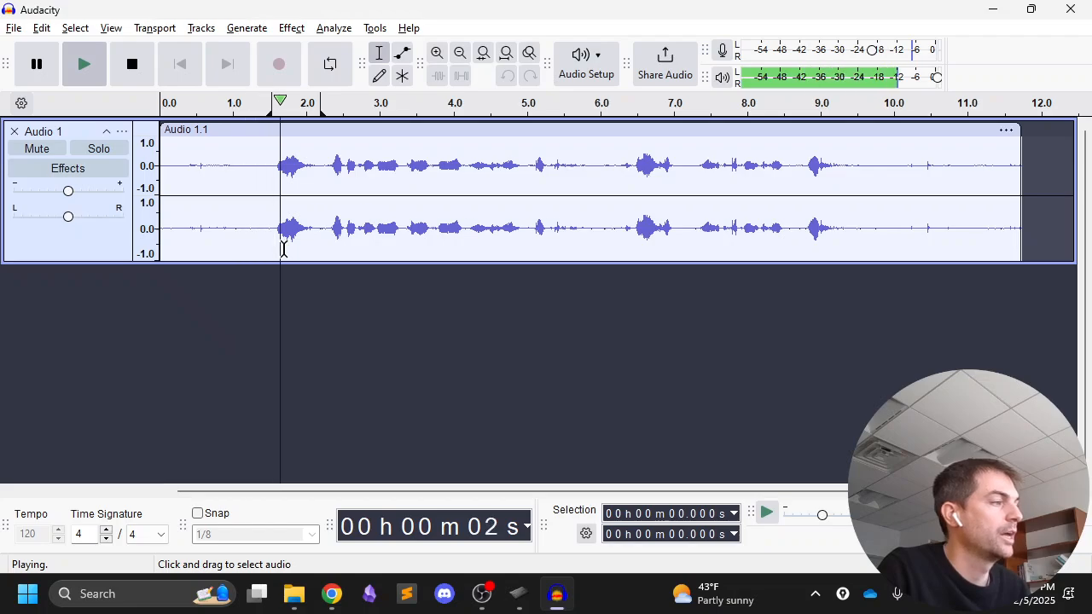
{"action": "key", "text": "space"}
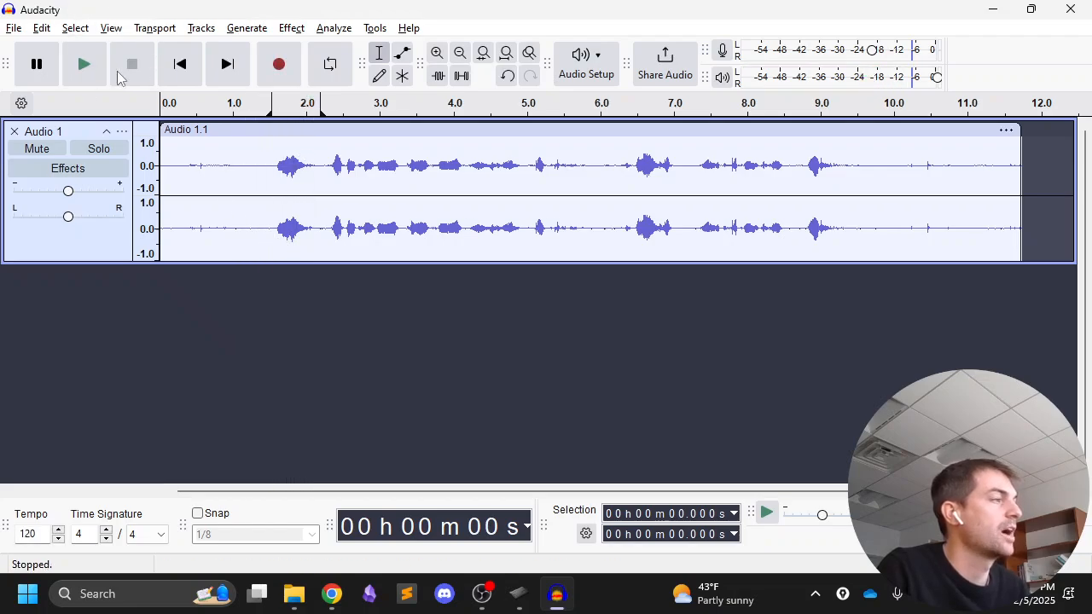
- Jump the cursor back and forth between the start and end of the track, finishing at the end
{"action": "left_click", "coordinate": [226, 66]}
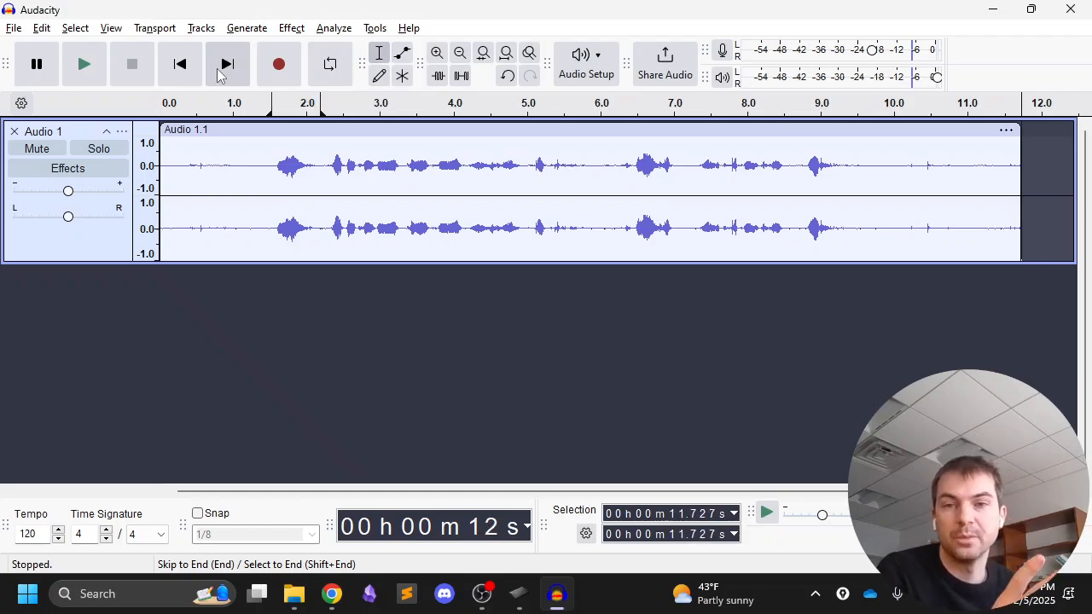
{"action": "key", "text": "Home"}
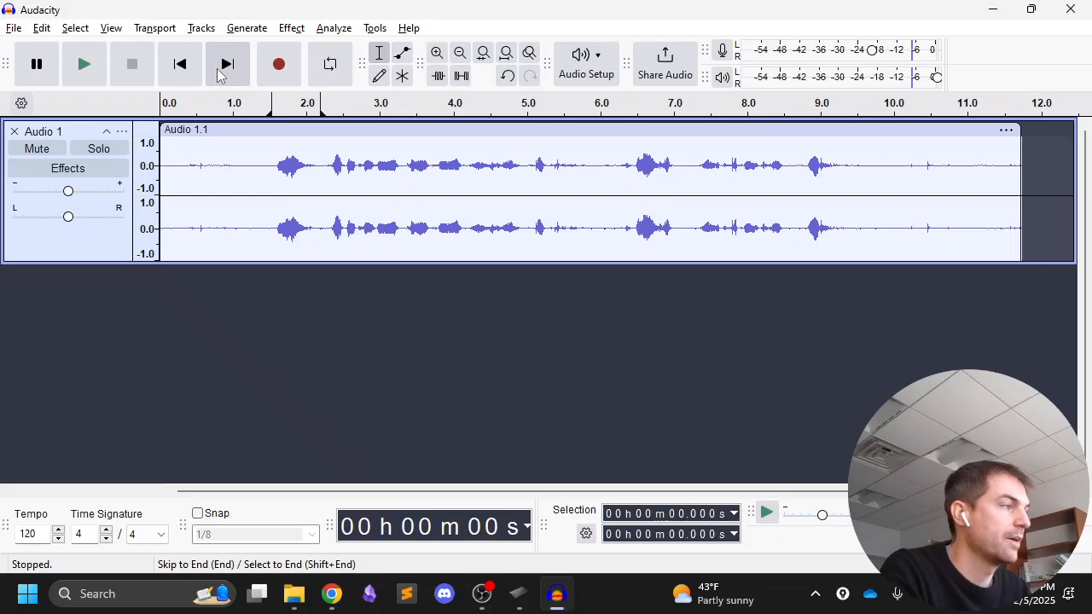
{"action": "key", "text": "End"}
{"action": "key", "text": "Home"}
{"action": "key", "text": "End"}
{"action": "key", "text": "Home"}
{"action": "key", "text": "End"}
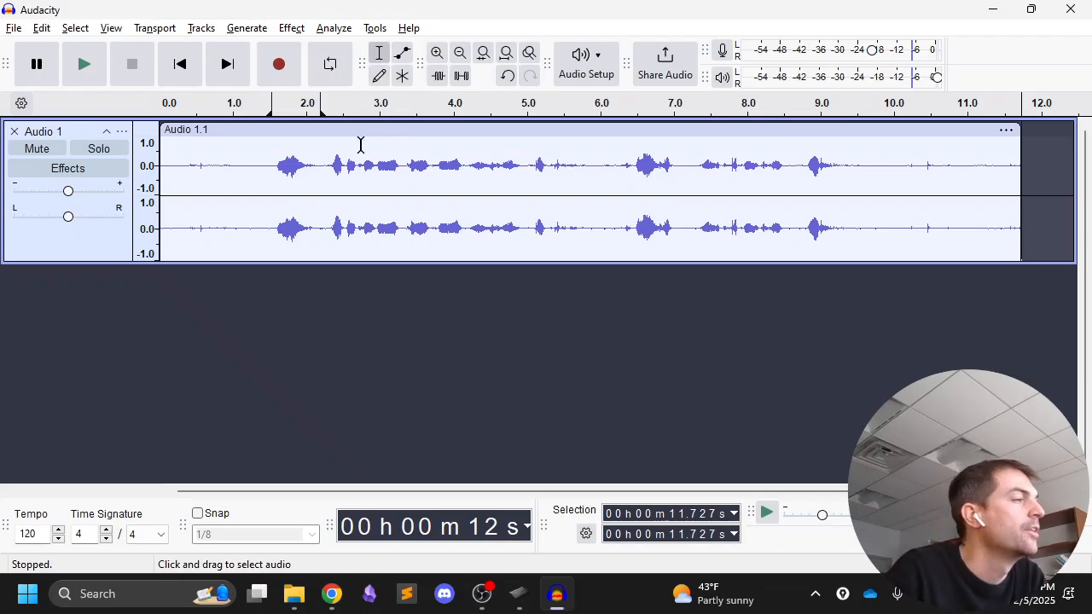
- Enlarge the audio track's height and select the quiet gap from about 5.9 to 6.5 s
{"action": "left_click_drag", "start_coordinate": [312, 264], "coordinate": [343, 375]}
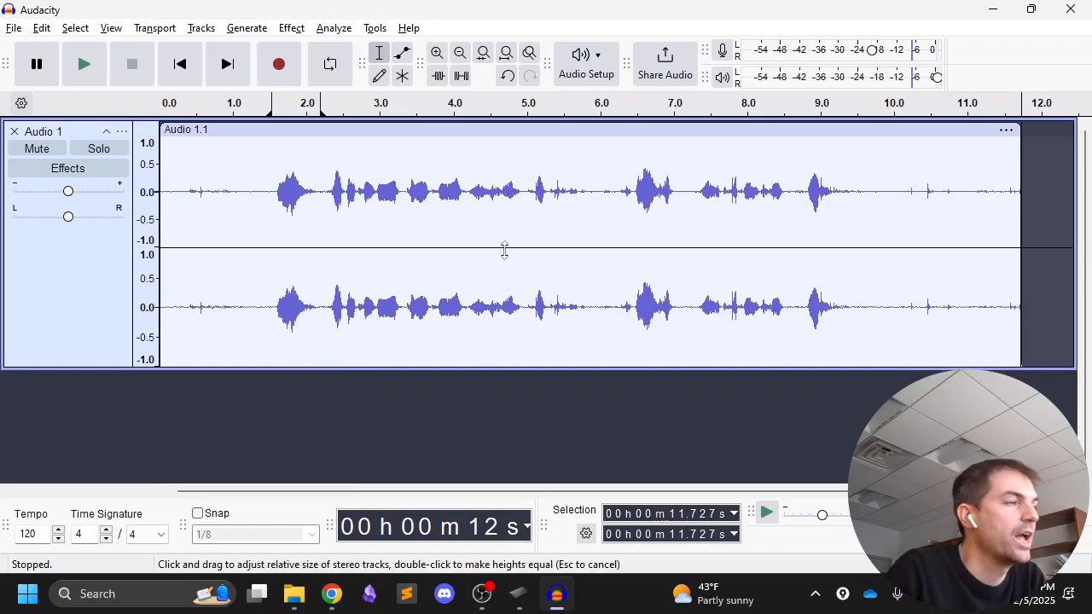
{"action": "left_click_drag", "start_coordinate": [634, 192], "coordinate": [597, 209]}
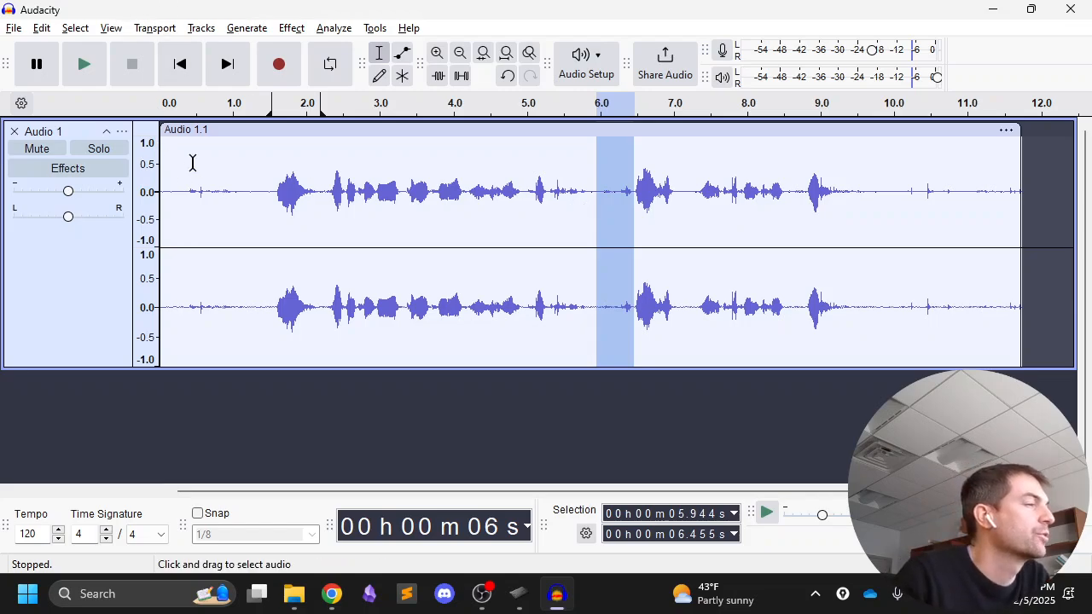
- Return the cursor to the start of the track, play the recording briefly, and stop
{"action": "left_click", "coordinate": [189, 78]}
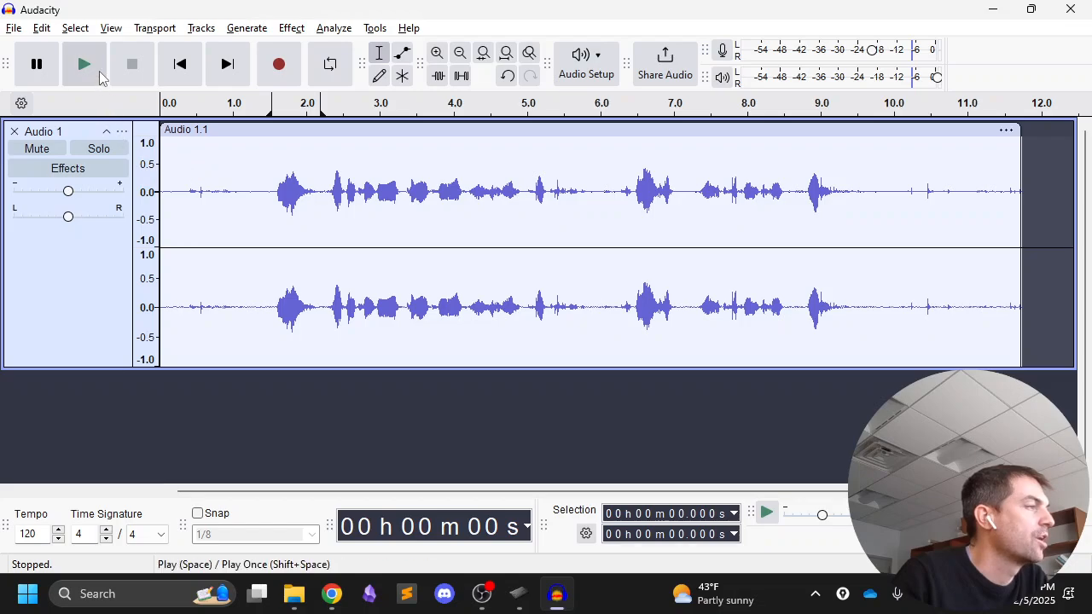
{"action": "left_click", "coordinate": [100, 78]}
{"action": "left_click", "coordinate": [129, 68]}
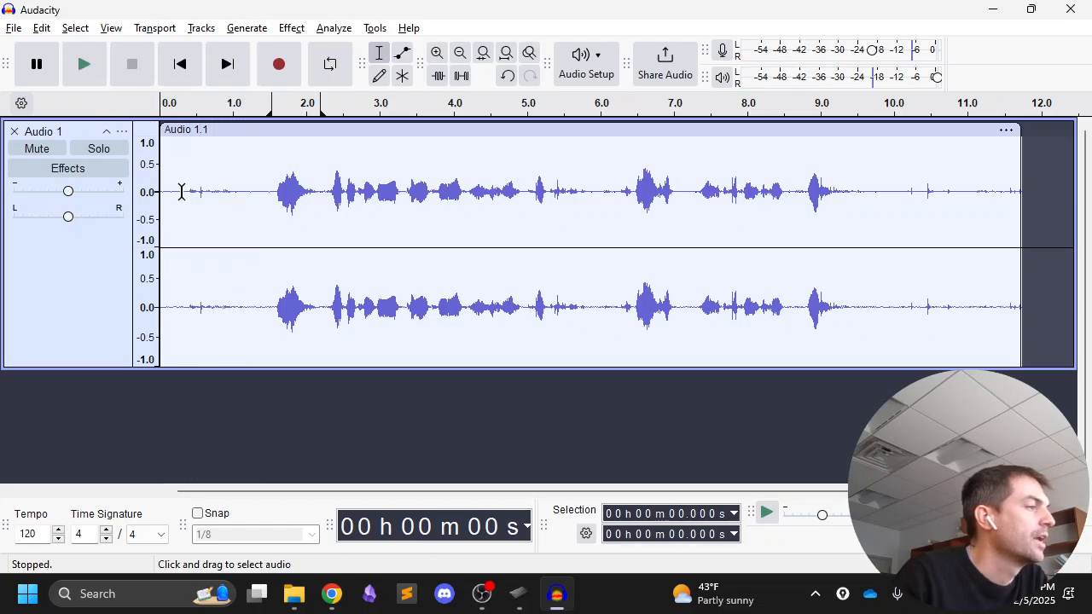
- Delete the quiet noise from about 0.33 to 1.16 s near the start of the clip
{"action": "left_click_drag", "start_coordinate": [183, 192], "coordinate": [240, 195]}
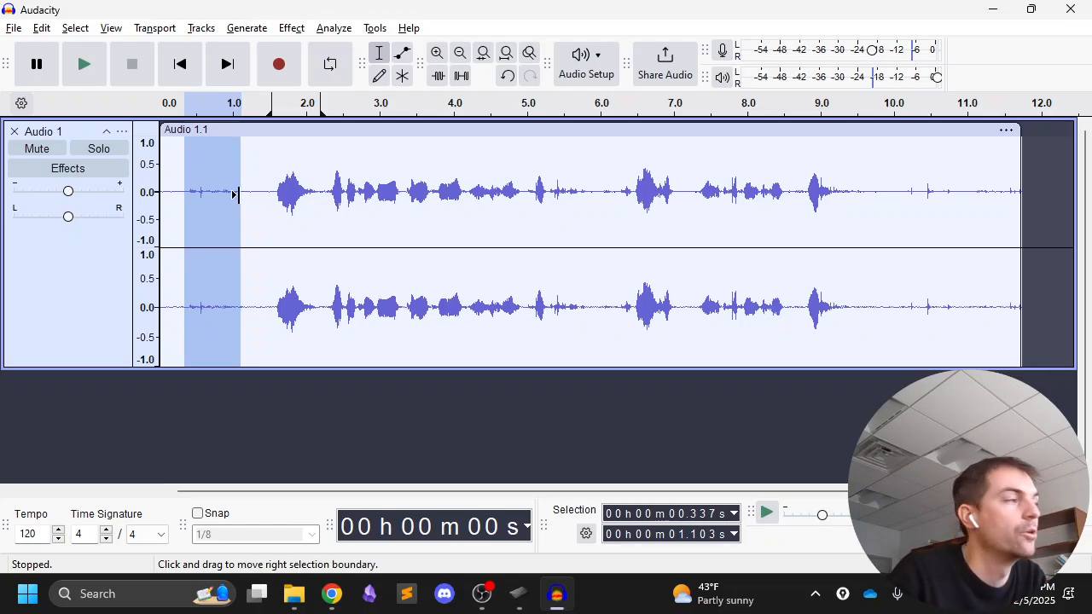
{"action": "left_click", "coordinate": [209, 217]}
{"action": "left_click", "coordinate": [184, 193]}
{"action": "left_click_drag", "start_coordinate": [184, 193], "coordinate": [245, 200]}
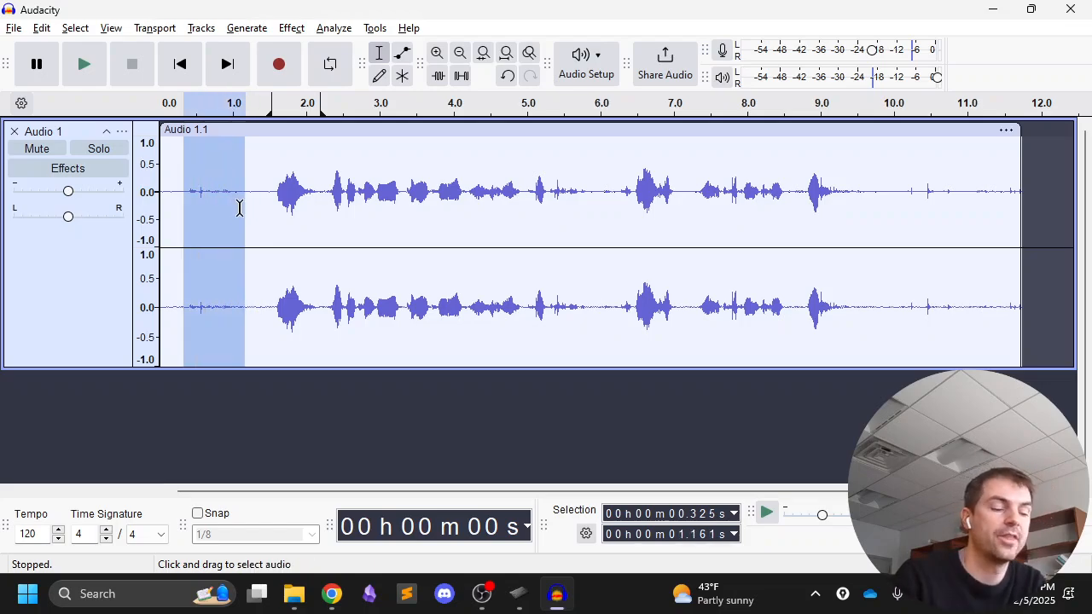
{"action": "key", "text": "Delete"}
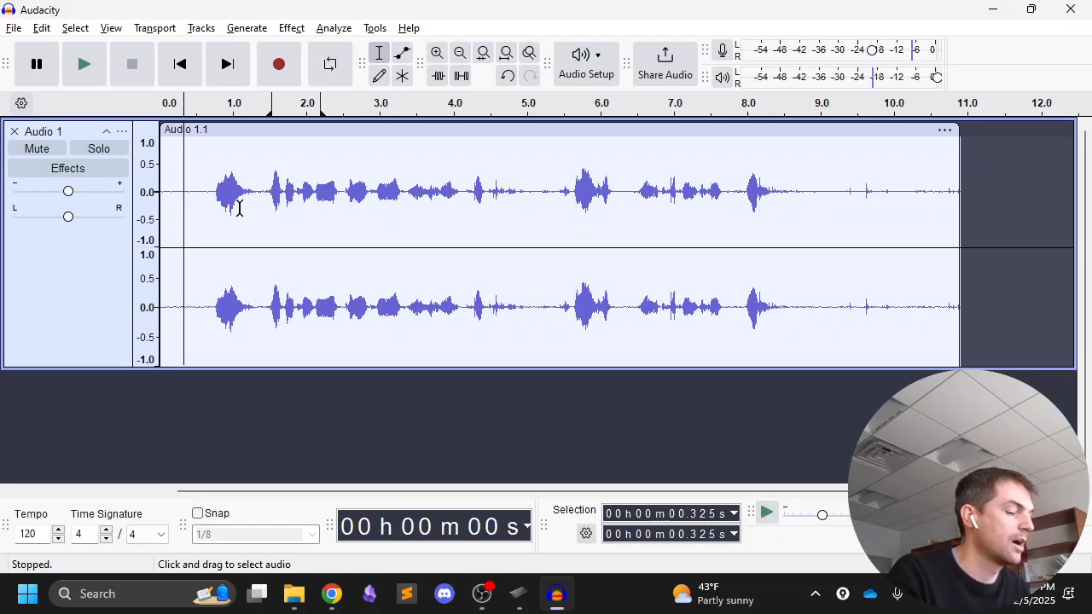
- Undo the deletion of the quiet section, and repeat the delete and undo twice more to restore the audio
{"action": "key", "text": "ctrl+z"}
{"action": "key", "text": "Delete"}
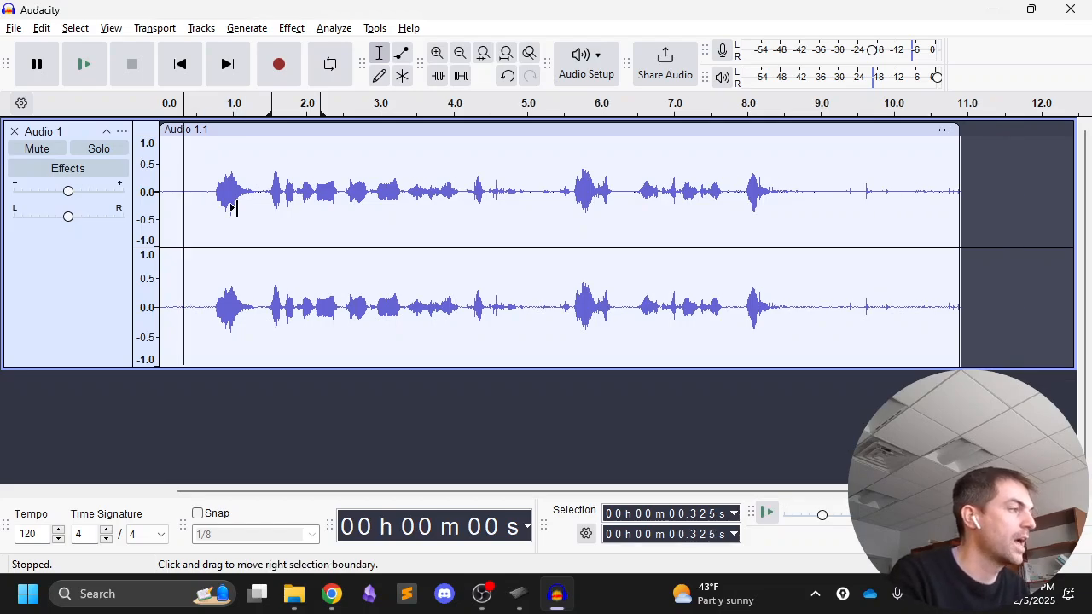
{"action": "key", "text": "ctrl+z"}
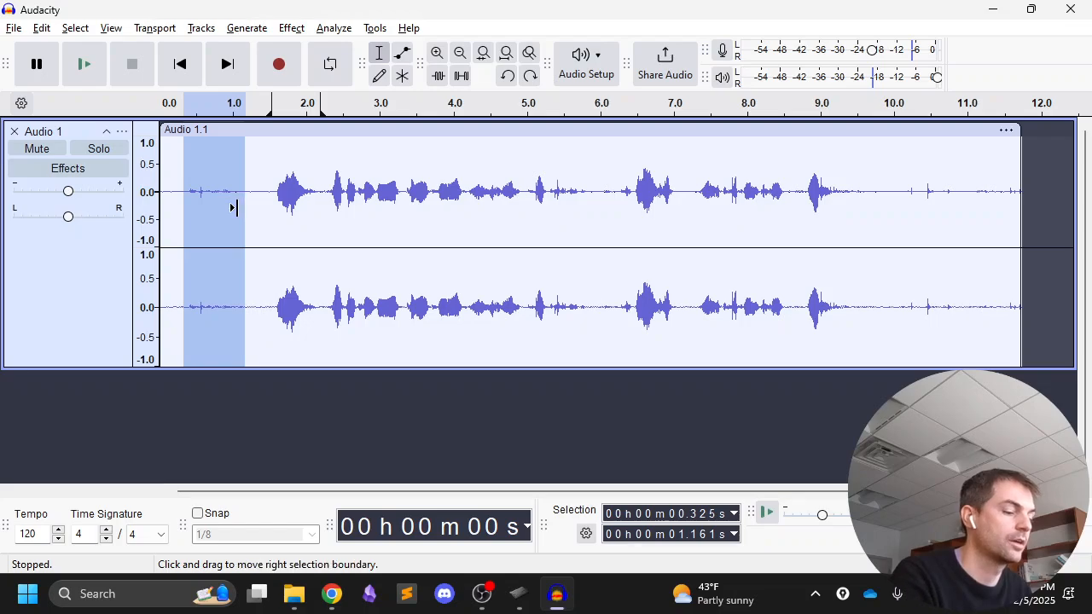
{"action": "key", "text": "Delete"}
{"action": "key", "text": "ctrl+z"}
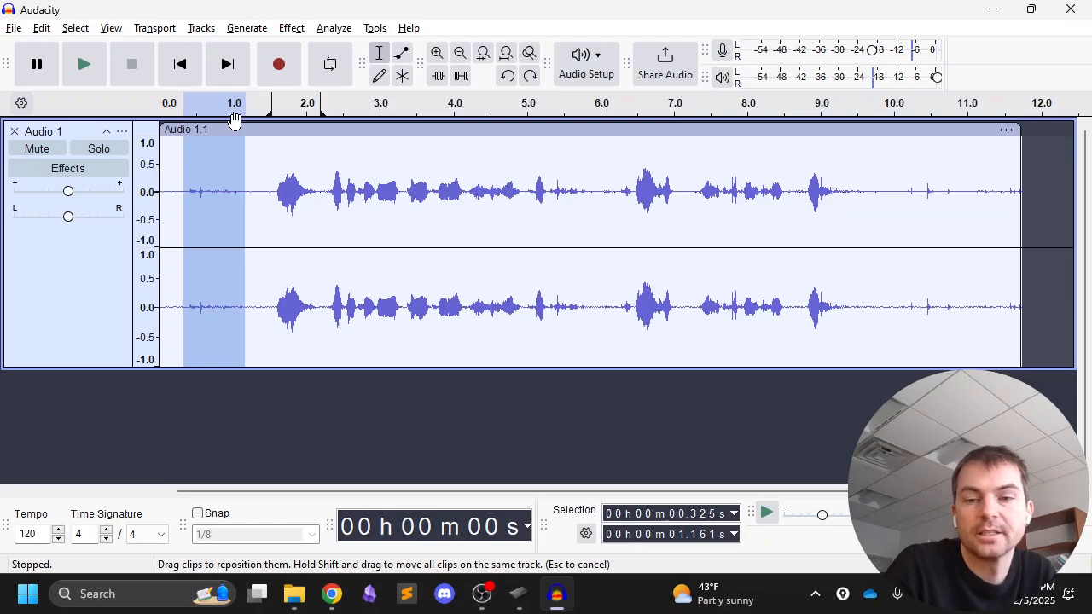
- Select the opening silence from 0 to about 1.57 s, and switch to the Multi-Tool and back to the Selection tool
{"action": "left_click", "coordinate": [227, 188]}
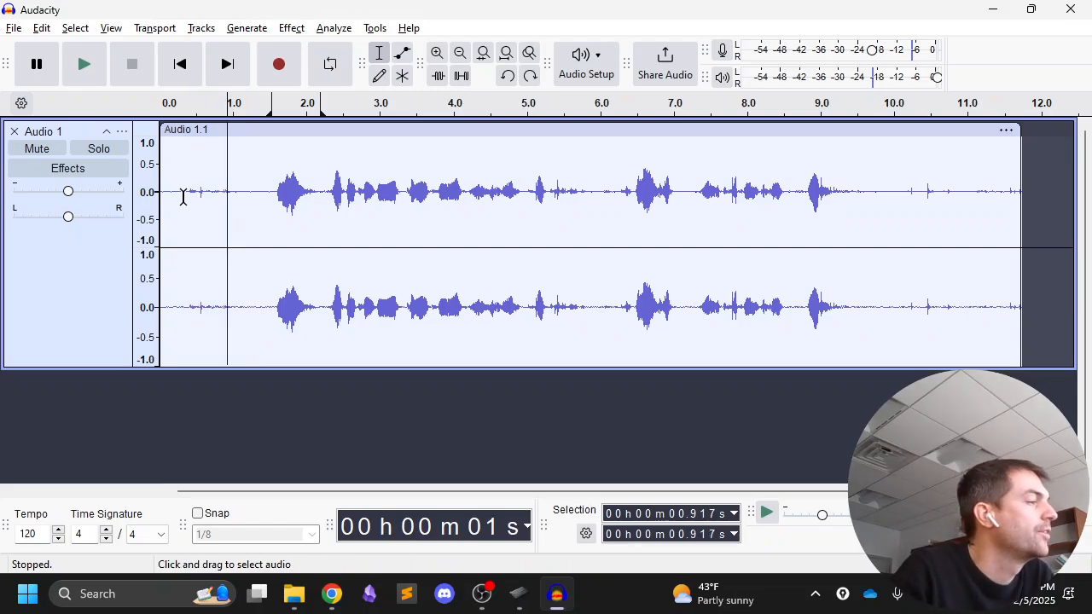
{"action": "left_click_drag", "start_coordinate": [190, 196], "coordinate": [161, 205]}
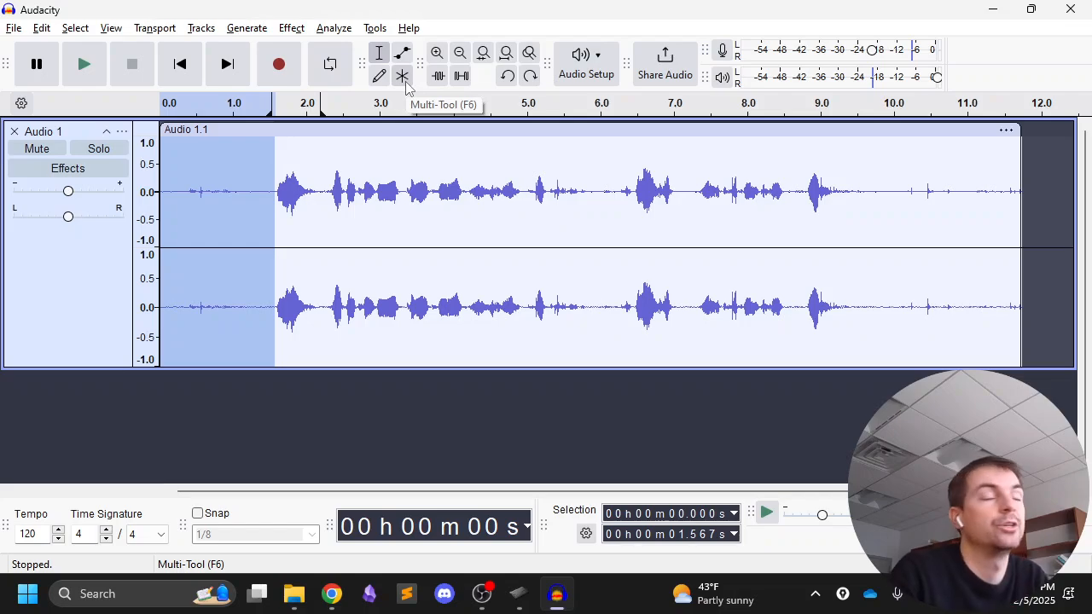
{"action": "left_click", "coordinate": [402, 78]}
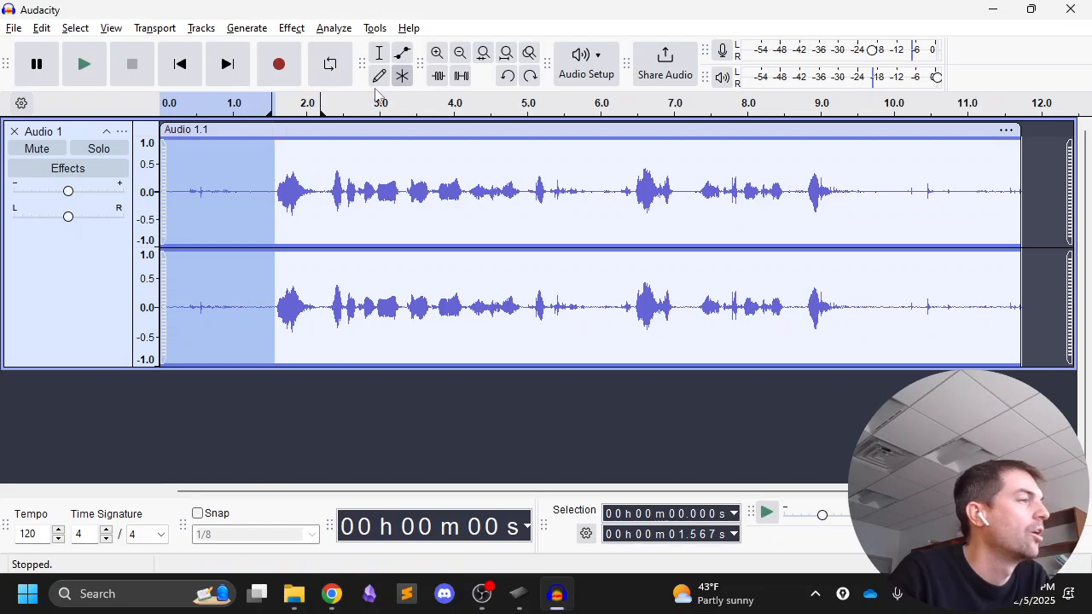
{"action": "left_click", "coordinate": [378, 53]}
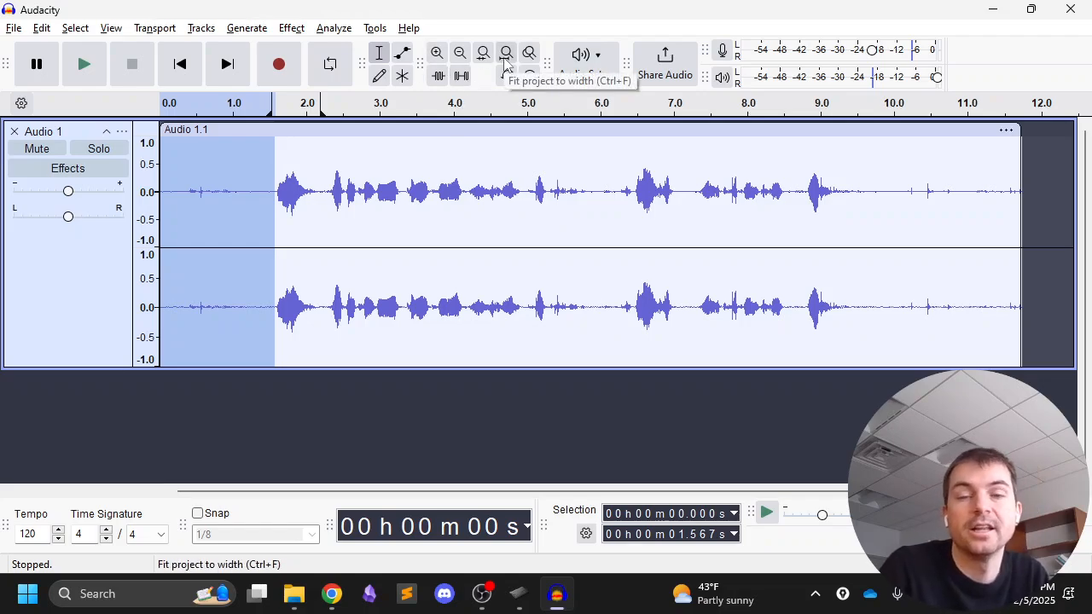
- Return the cursor to the start of the track, zoom in closely there, and fit the whole project to the window width
{"action": "left_click", "coordinate": [180, 68]}
{"action": "left_click", "coordinate": [435, 53]}
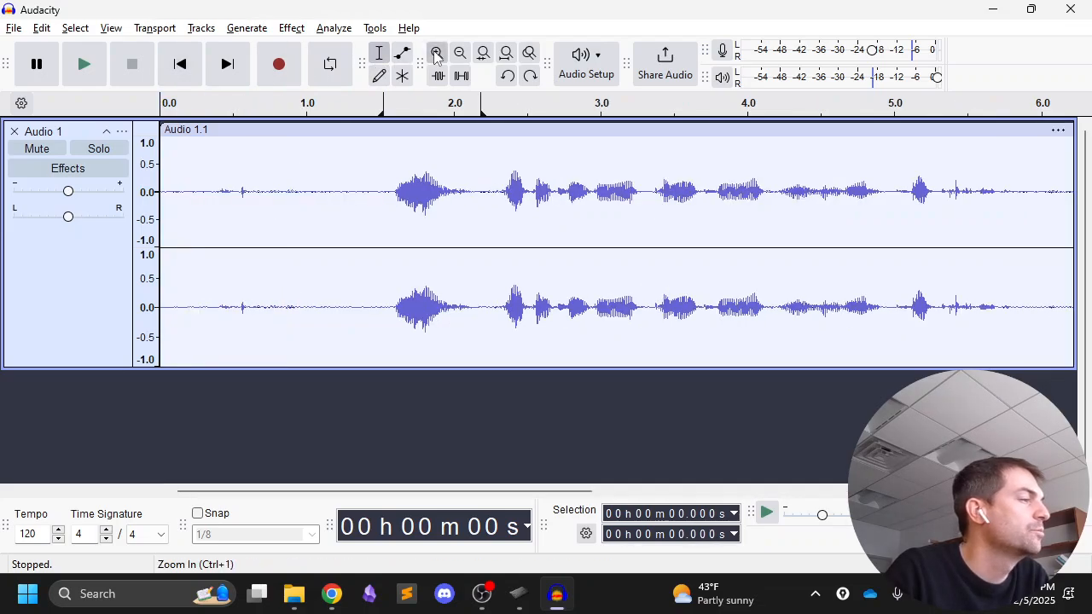
{"action": "left_click", "coordinate": [436, 53]}
{"action": "left_click", "coordinate": [436, 53]}
{"action": "left_click", "coordinate": [436, 53]}
{"action": "left_click", "coordinate": [435, 53]}
{"action": "left_click", "coordinate": [436, 53]}
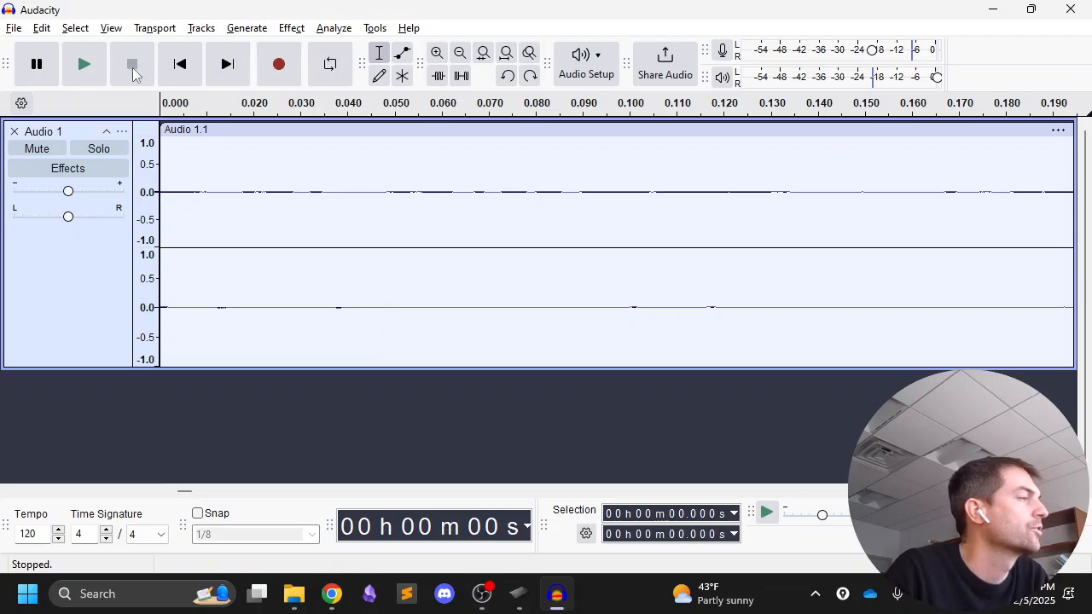
{"action": "left_click", "coordinate": [506, 53]}
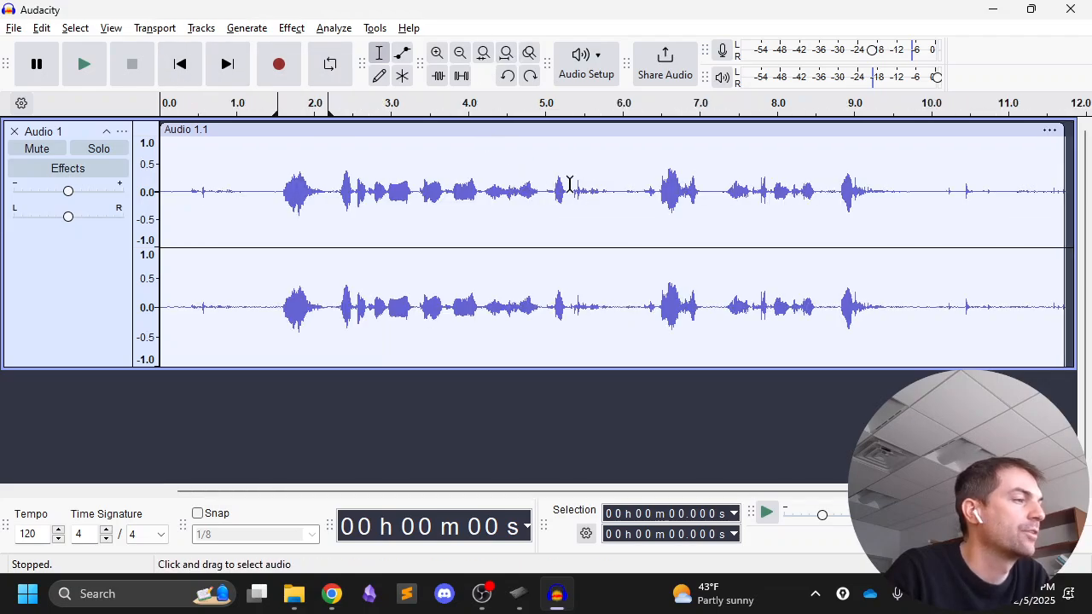
- Place the cursor at about 5.3 s and zoom in on that point to a scale of hundredths of a second
{"action": "left_click", "coordinate": [569, 184]}
{"action": "left_click", "coordinate": [437, 55]}
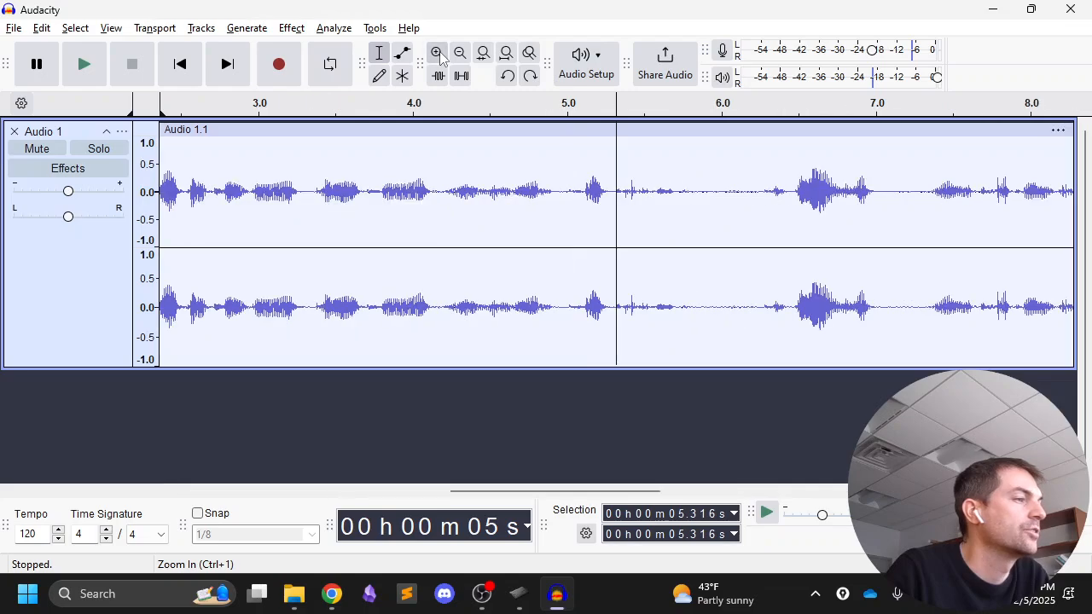
{"action": "left_click", "coordinate": [437, 53]}
{"action": "left_click", "coordinate": [437, 54]}
{"action": "left_click", "coordinate": [437, 53]}
{"action": "left_click", "coordinate": [438, 53]}
{"action": "left_click", "coordinate": [437, 54]}
{"action": "left_click", "coordinate": [437, 54]}
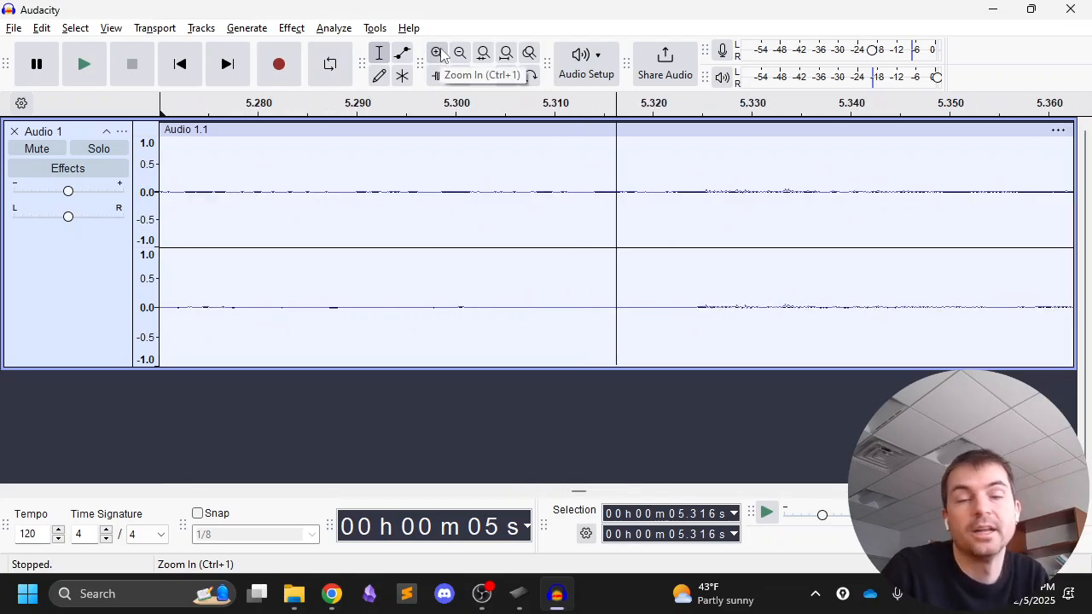
- Zoom out from the cursor position until the entire clip fits within about half of the timeline
{"action": "left_click", "coordinate": [460, 53]}
{"action": "left_click", "coordinate": [459, 53]}
{"action": "left_click", "coordinate": [460, 53]}
{"action": "left_click", "coordinate": [460, 53]}
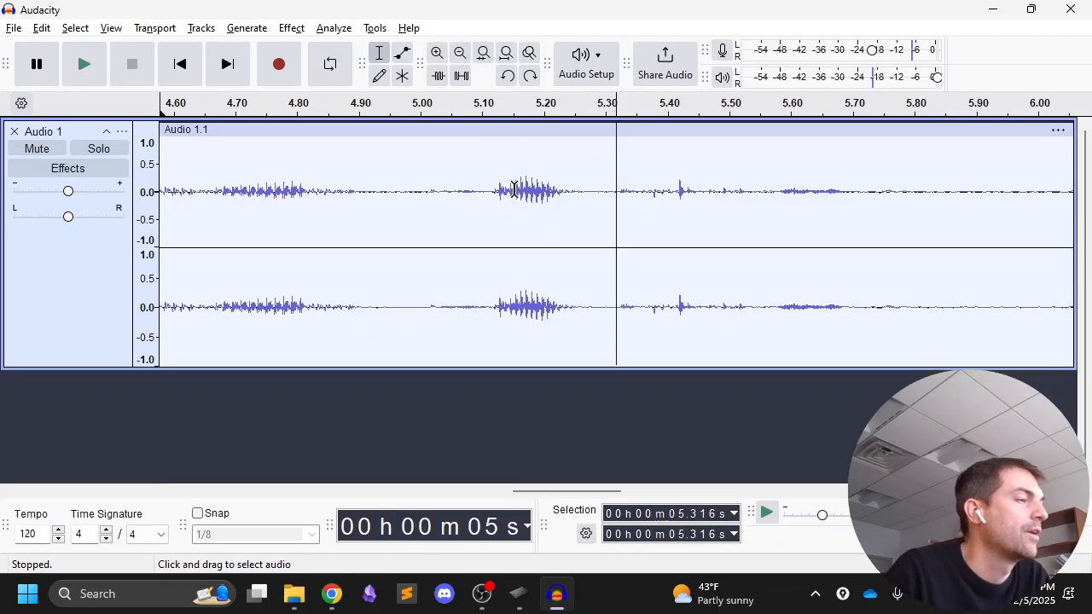
{"action": "left_click", "coordinate": [460, 53]}
{"action": "left_click", "coordinate": [460, 53]}
{"action": "left_click", "coordinate": [459, 53]}
{"action": "left_click", "coordinate": [460, 52]}
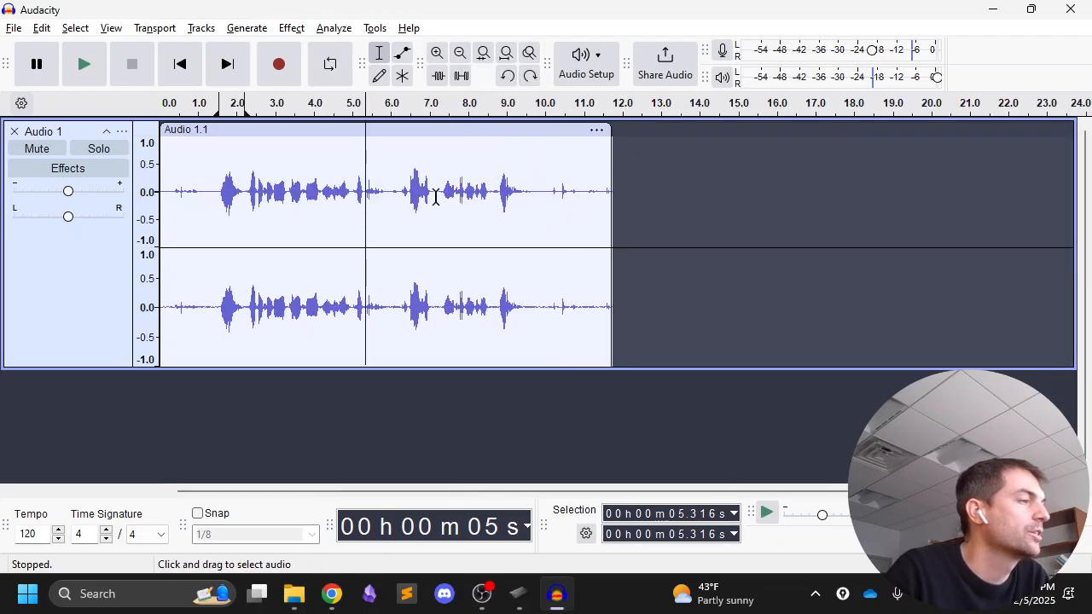
- Select the word from about 6.41 to 7.07 s and zoom in until the individual samples are distinguishable
{"action": "left_click_drag", "start_coordinate": [407, 193], "coordinate": [433, 196]}
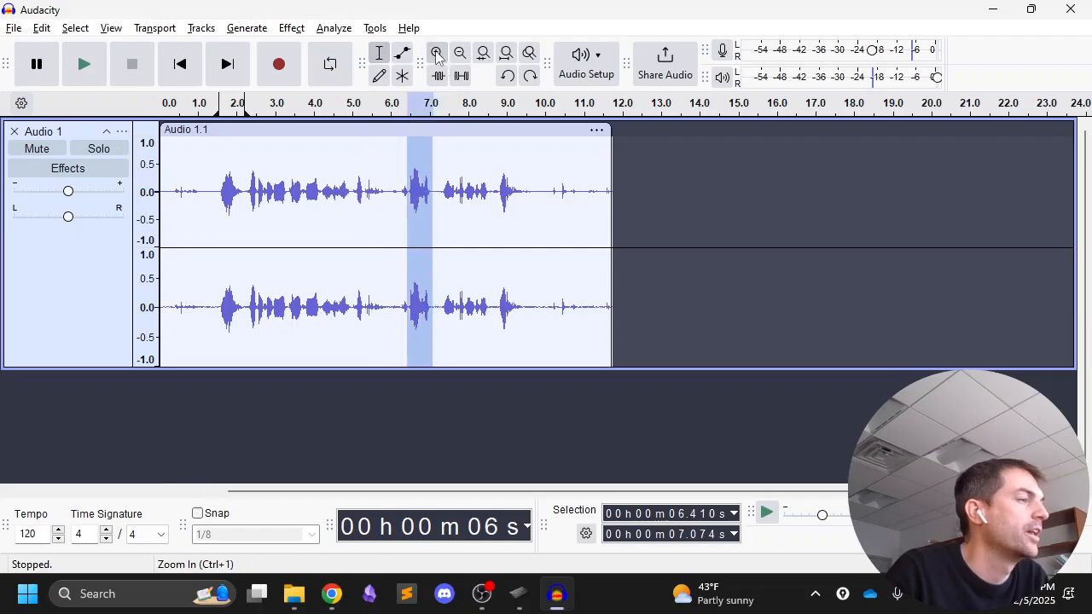
{"action": "left_click", "coordinate": [437, 53]}
{"action": "left_click", "coordinate": [437, 53]}
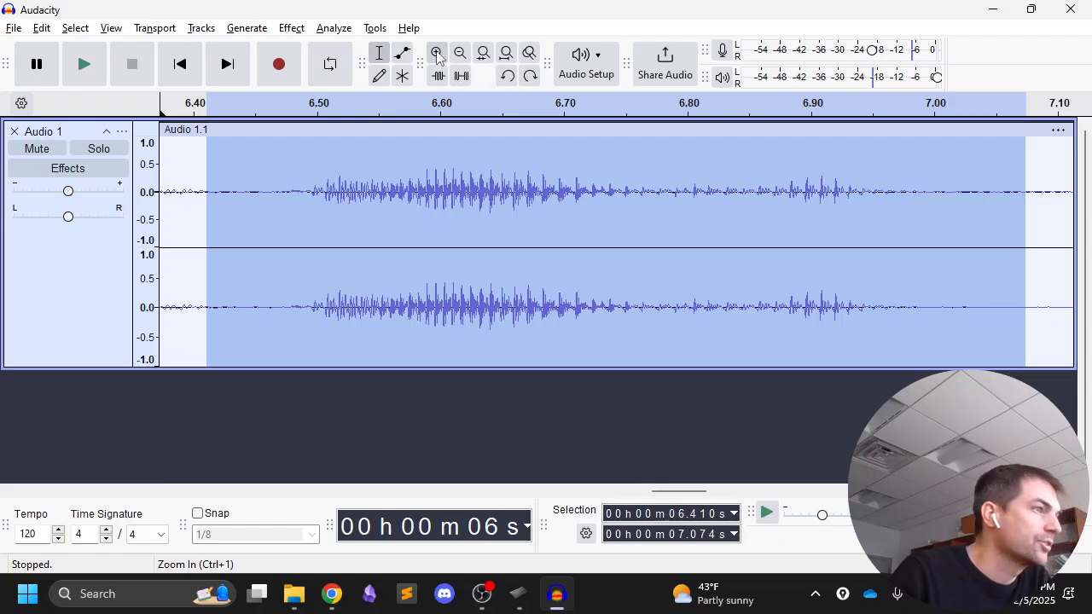
{"action": "left_click", "coordinate": [437, 53]}
{"action": "left_click", "coordinate": [437, 53]}
{"action": "left_click", "coordinate": [437, 53]}
{"action": "left_click", "coordinate": [437, 53]}
{"action": "left_click", "coordinate": [437, 52]}
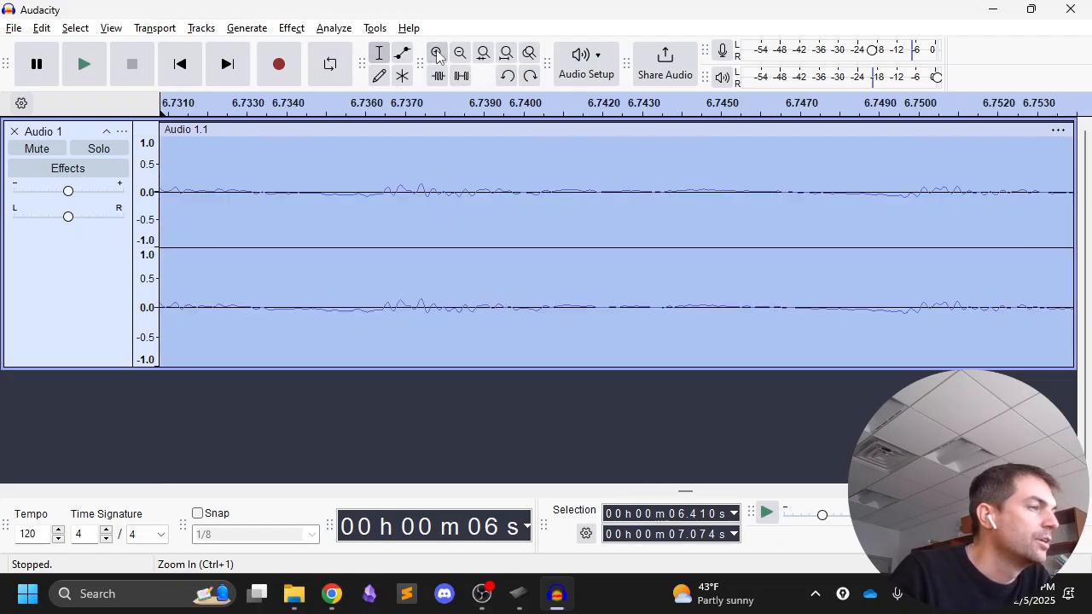
{"action": "left_click", "coordinate": [437, 53]}
{"action": "left_click", "coordinate": [436, 52]}
{"action": "left_click", "coordinate": [436, 53]}
{"action": "left_click", "coordinate": [437, 53]}
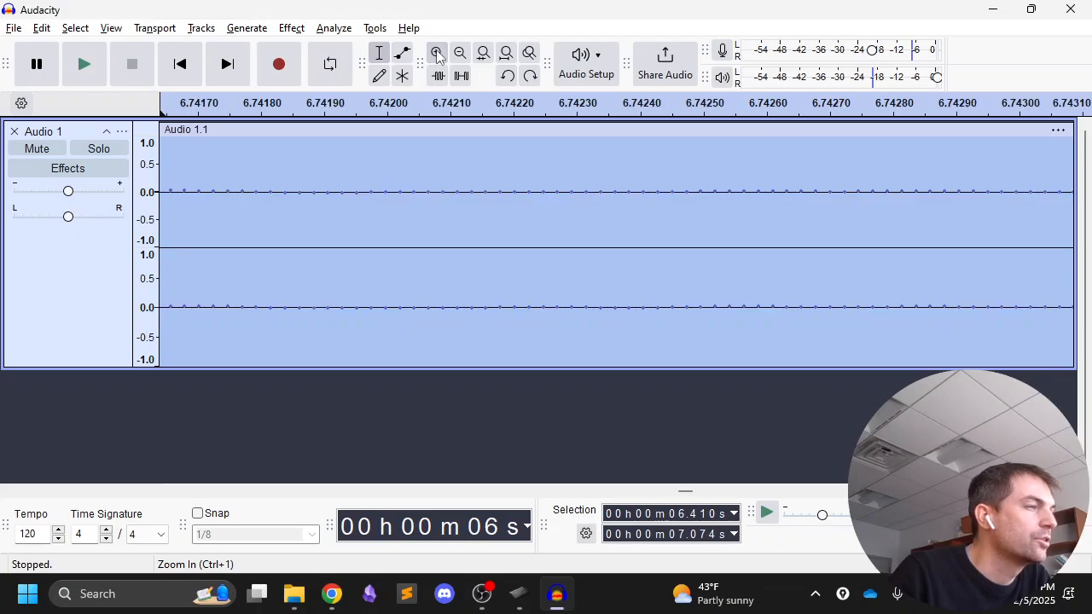
{"action": "left_click", "coordinate": [436, 53]}
{"action": "left_click", "coordinate": [437, 52]}
{"action": "left_click", "coordinate": [436, 53]}
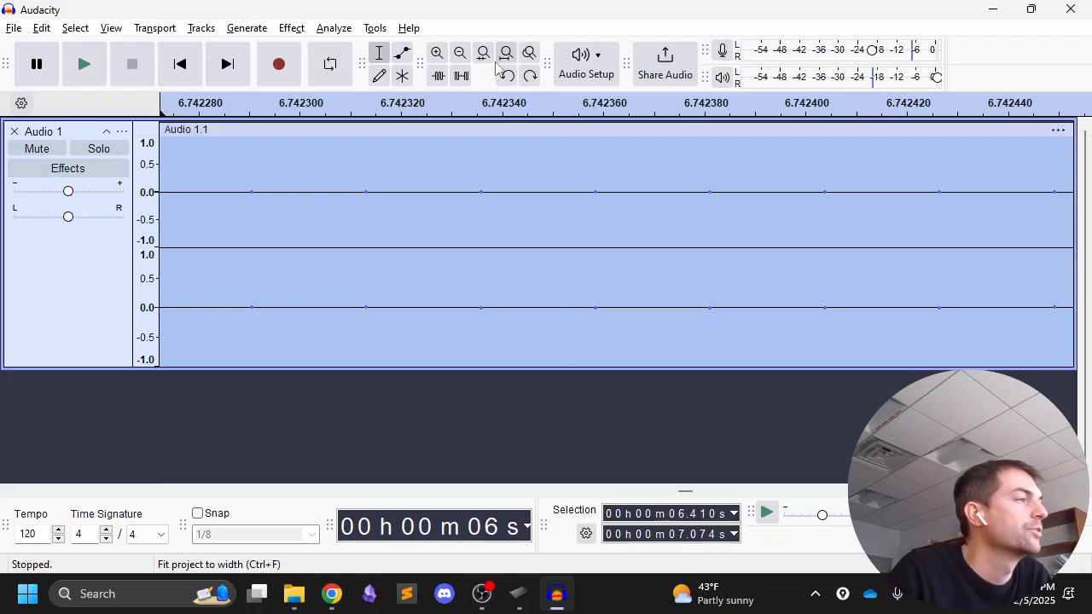
- Zoom out from sample level until the whole selected word and its surroundings fit in view
{"action": "left_click", "coordinate": [460, 54]}
{"action": "left_click", "coordinate": [460, 53]}
{"action": "left_click", "coordinate": [459, 54]}
{"action": "left_click", "coordinate": [460, 54]}
{"action": "left_click", "coordinate": [459, 54]}
{"action": "left_click", "coordinate": [460, 54]}
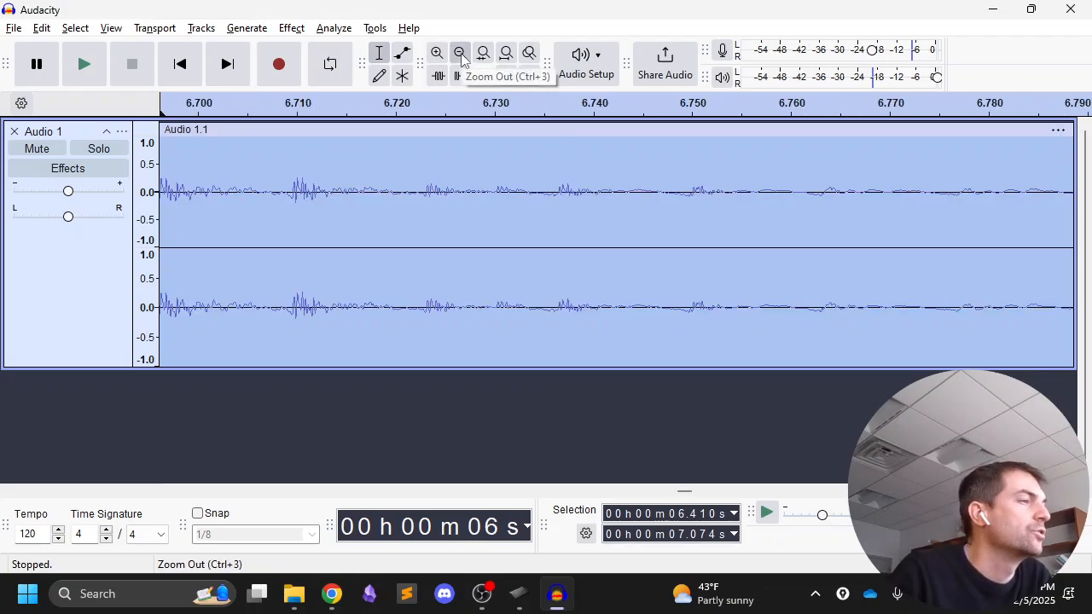
{"action": "left_click", "coordinate": [460, 53]}
{"action": "left_click", "coordinate": [459, 54]}
{"action": "left_click", "coordinate": [460, 54]}
{"action": "left_click", "coordinate": [459, 53]}
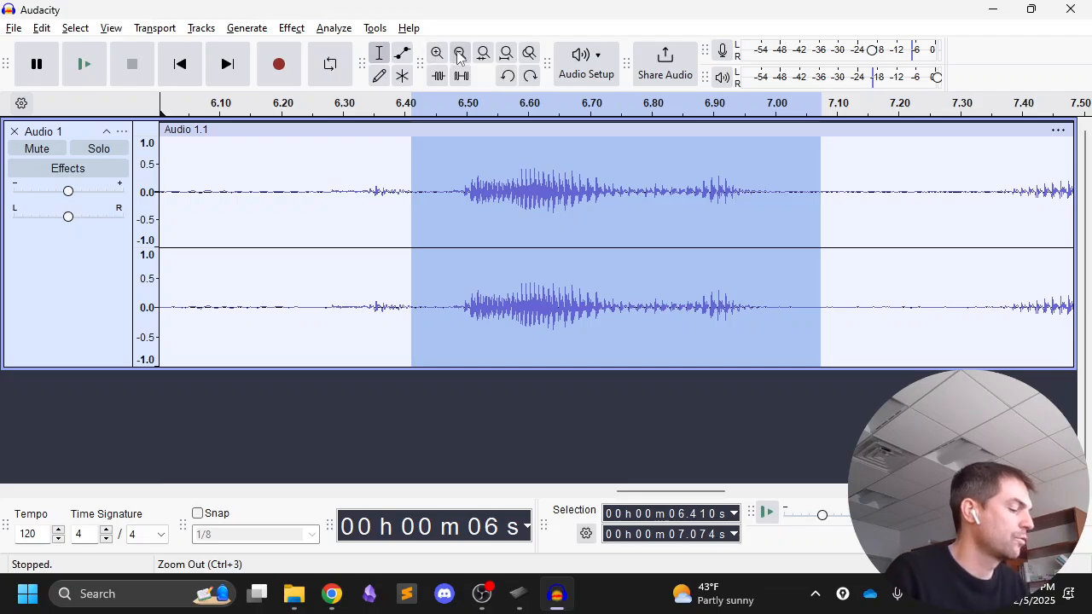
- Zoom in on the middle of the selected word, and zoom back out to show about three seconds of audio
{"action": "key", "text": "ctrl+1"}
{"action": "key", "text": "ctrl+1"}
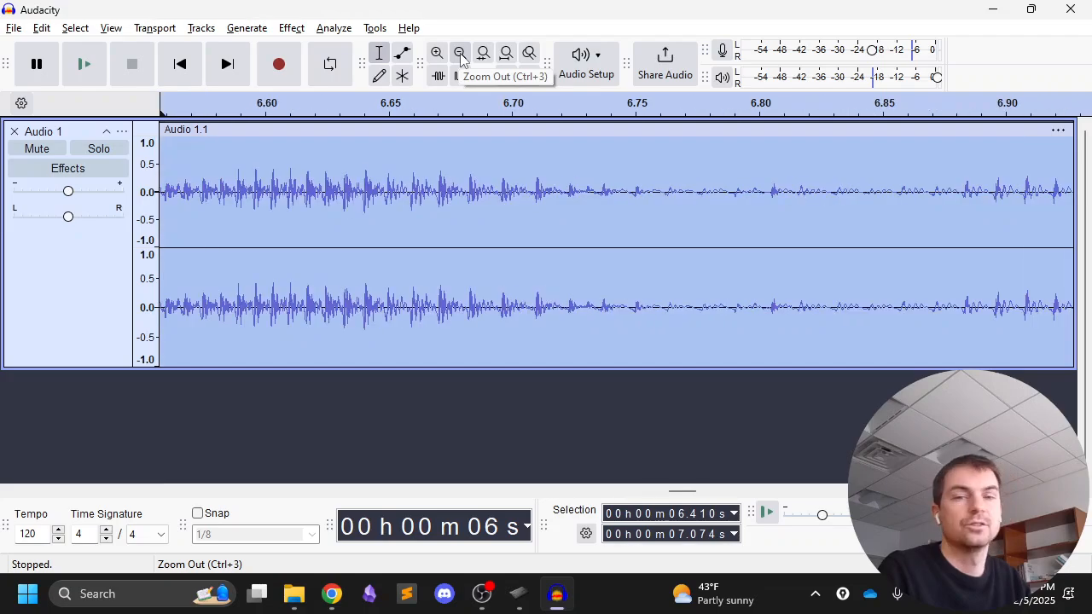
{"action": "key", "text": "ctrl+1"}
{"action": "left_click", "coordinate": [459, 54]}
{"action": "left_click", "coordinate": [460, 54]}
{"action": "left_click", "coordinate": [460, 54]}
{"action": "left_click", "coordinate": [459, 54]}
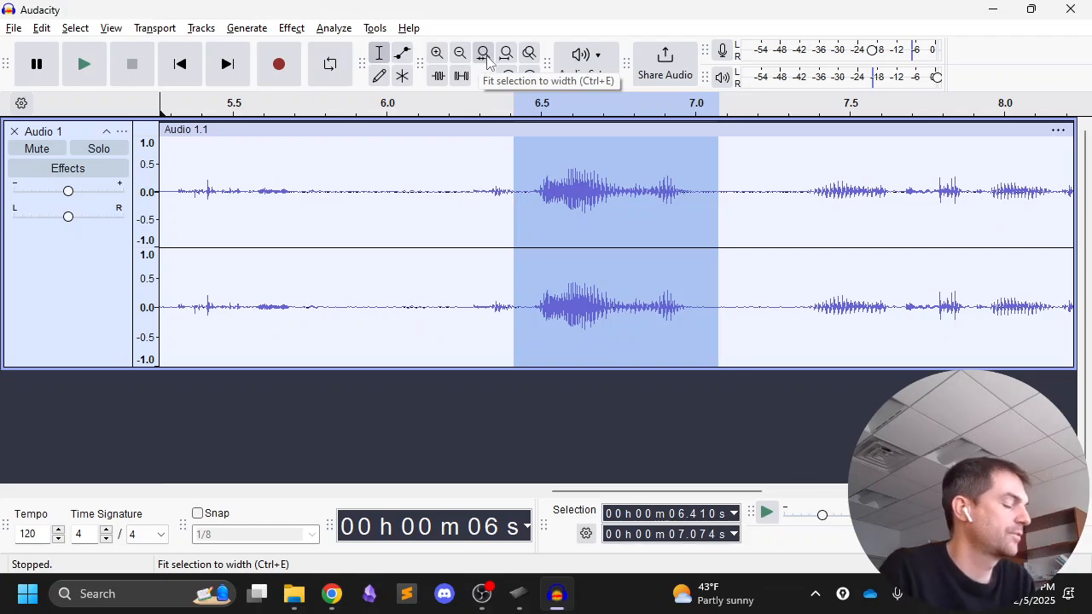
- Fit the selected word to the window width, and zoom out to show most of the clip
{"action": "left_click", "coordinate": [484, 54]}
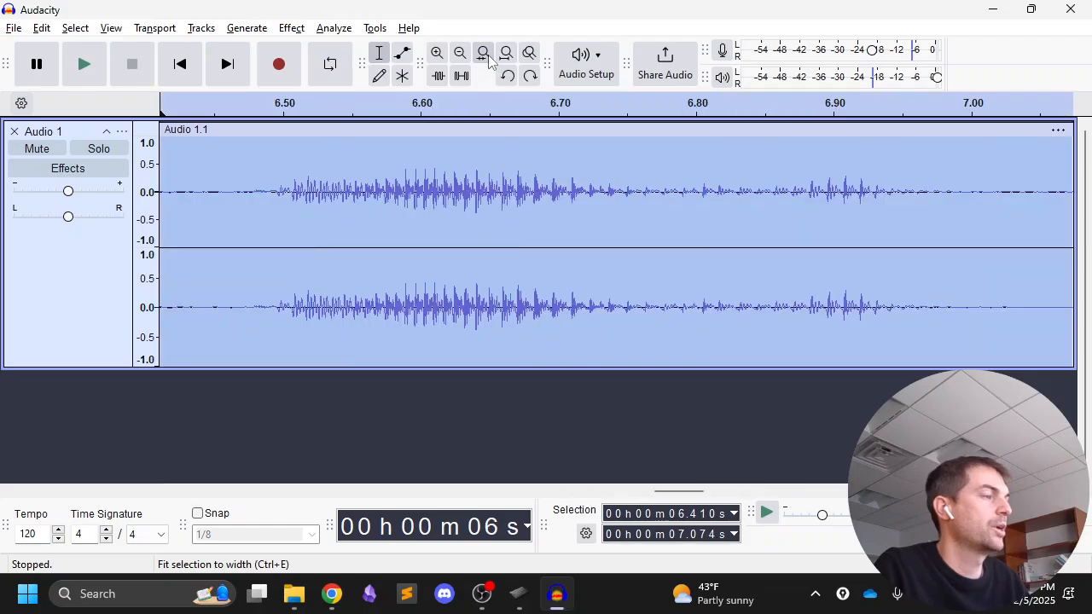
{"action": "key", "text": "ctrl+3"}
{"action": "key", "text": "ctrl+3"}
{"action": "key", "text": "ctrl+3"}
{"action": "key", "text": "ctrl+3"}
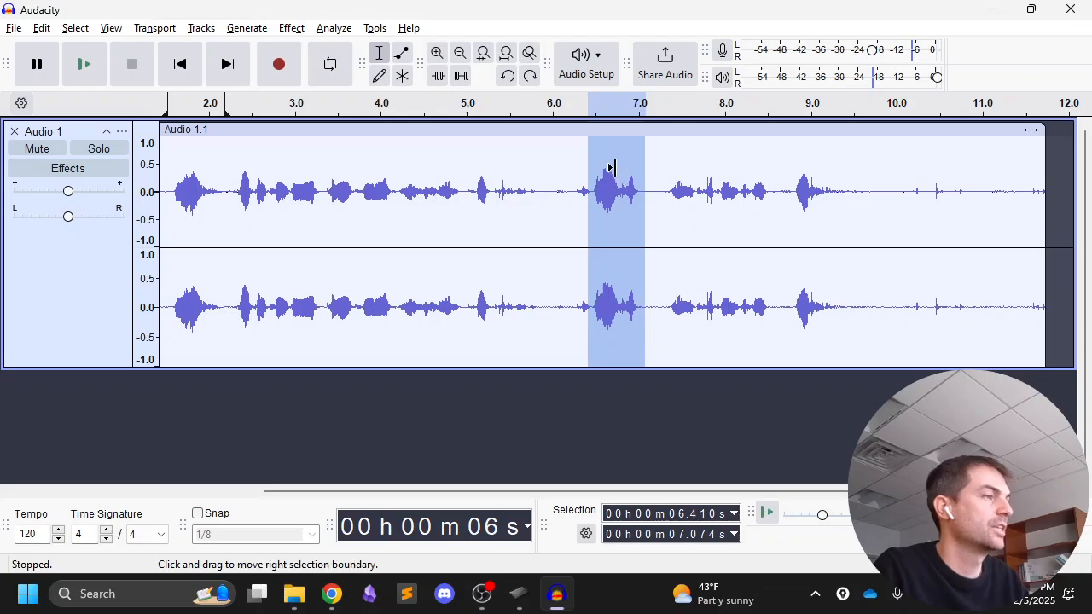
- Switch the view between the selected word and the whole project, fitting each to the window width twice
{"action": "key", "text": "ctrl+e"}
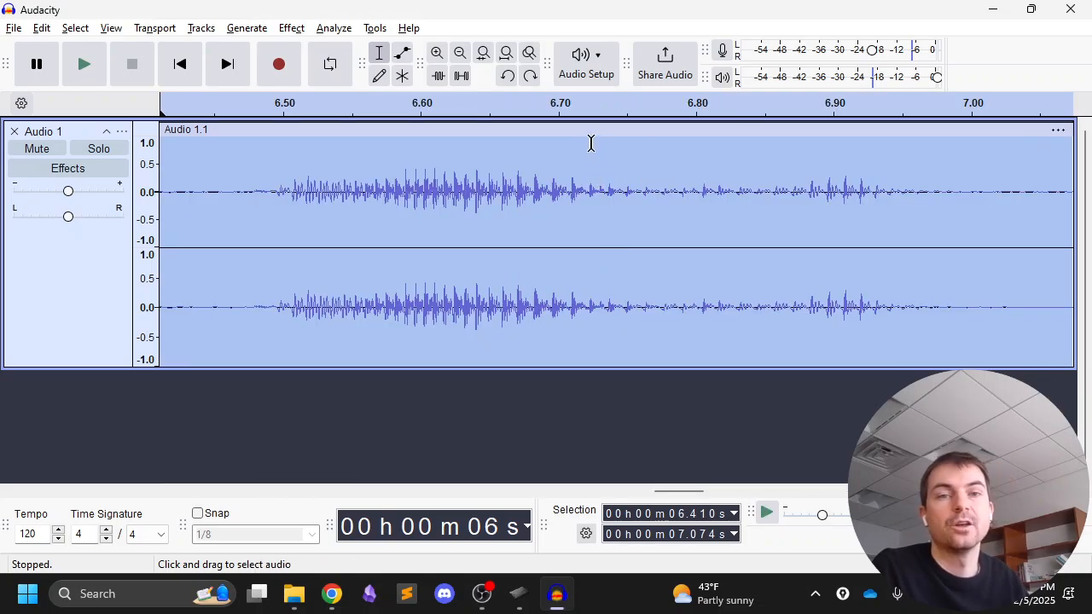
{"action": "left_click", "coordinate": [507, 60]}
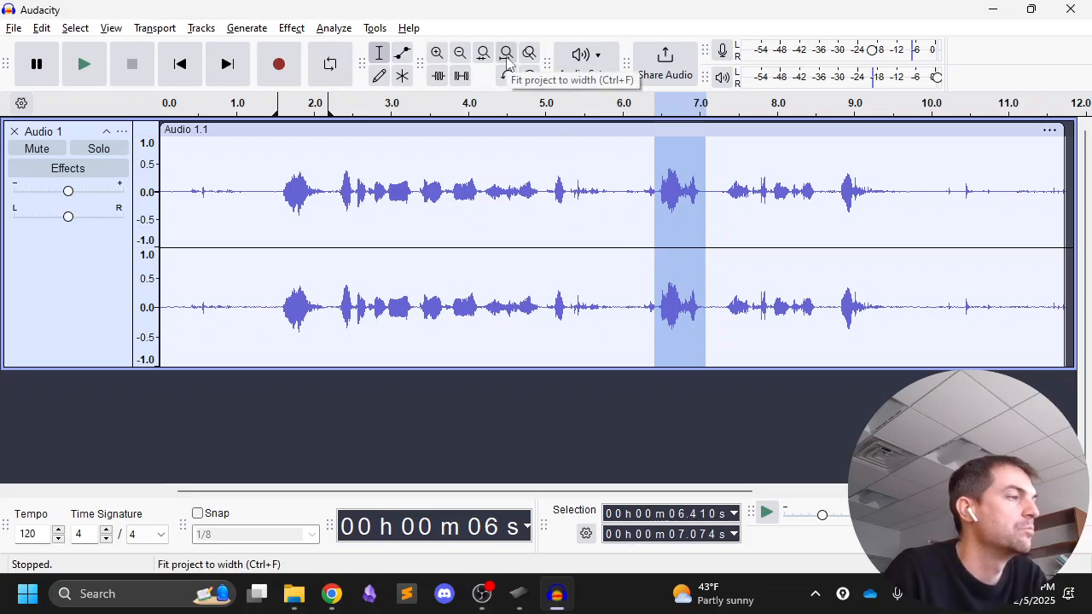
{"action": "key", "text": "ctrl+e"}
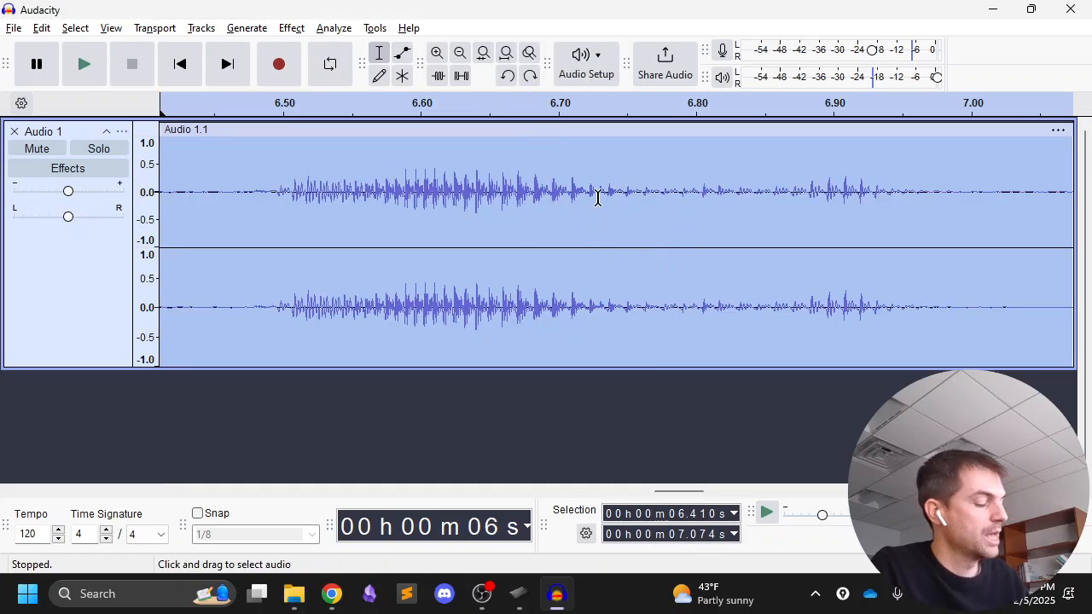
{"action": "key", "text": "ctrl+f"}
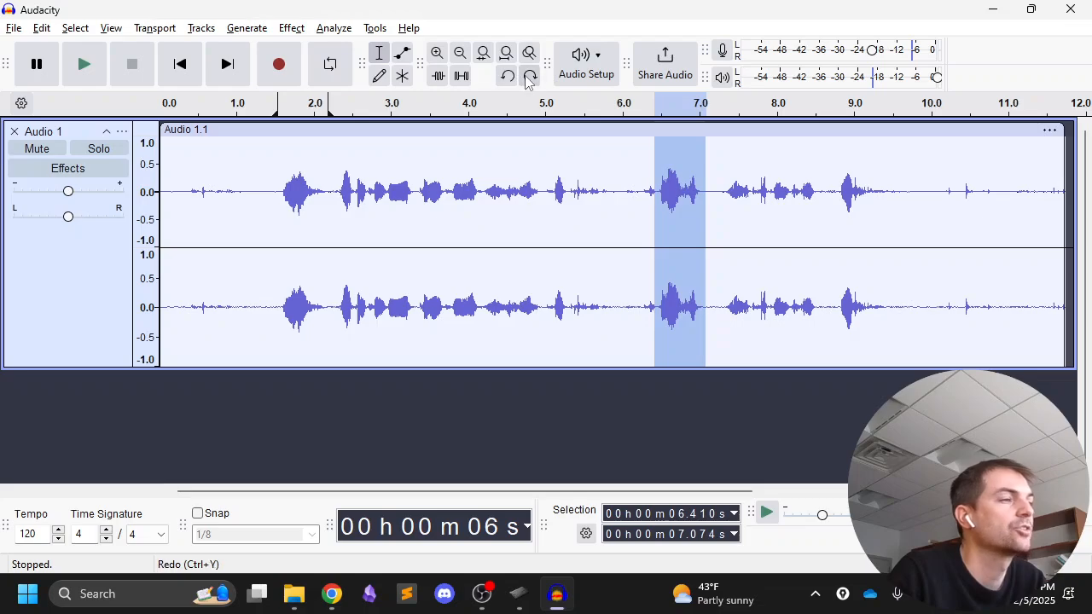
- Delete the selected word between about 6.41 and 7.07 s, and undo the deletion
{"action": "key", "text": "Delete"}
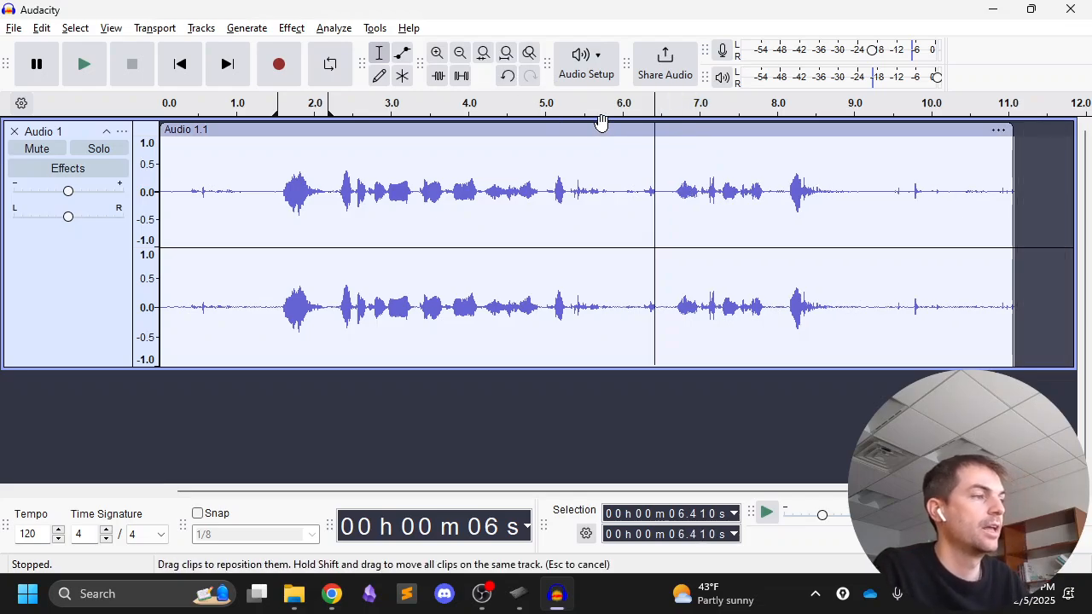
{"action": "key", "text": "ctrl+z"}
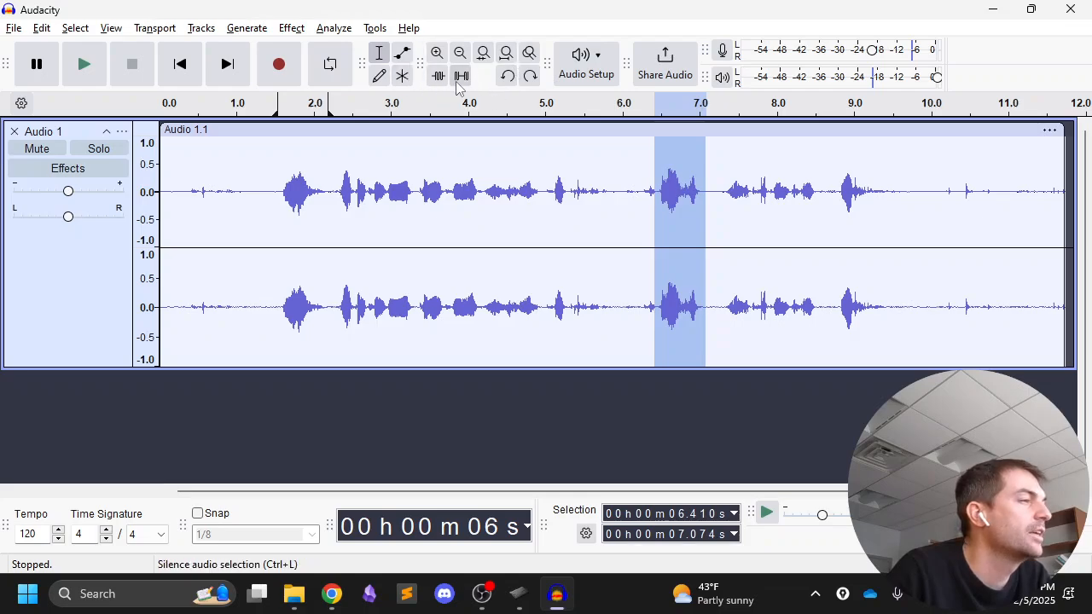
- Silence the quiet noise from about 0.35 to 1.18 s, and play the start of the clip to check it
{"action": "left_click_drag", "start_coordinate": [246, 195], "coordinate": [189, 195]}
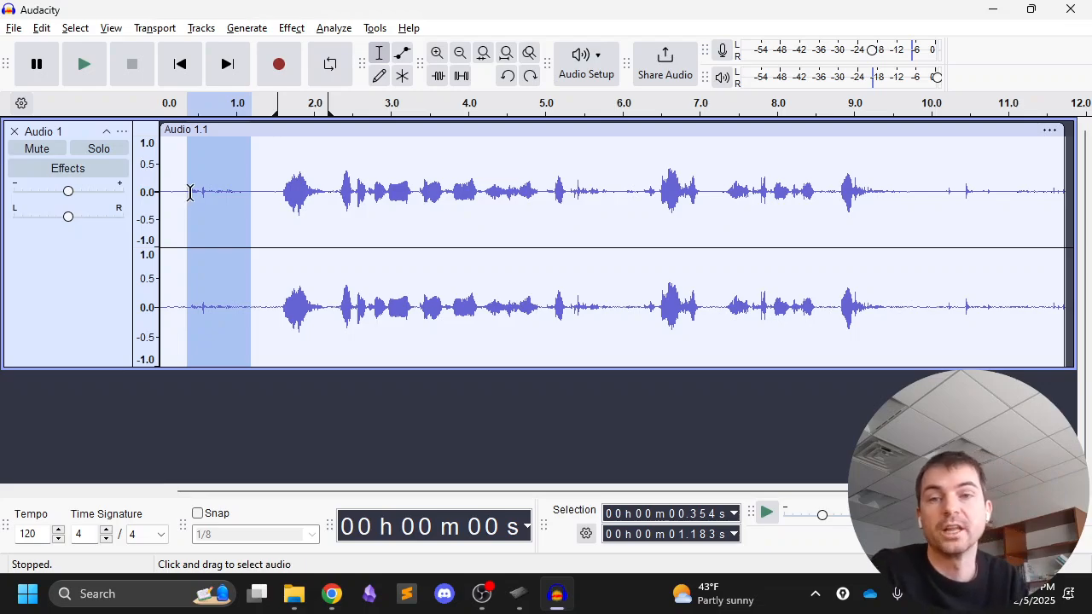
{"action": "left_click", "coordinate": [462, 75]}
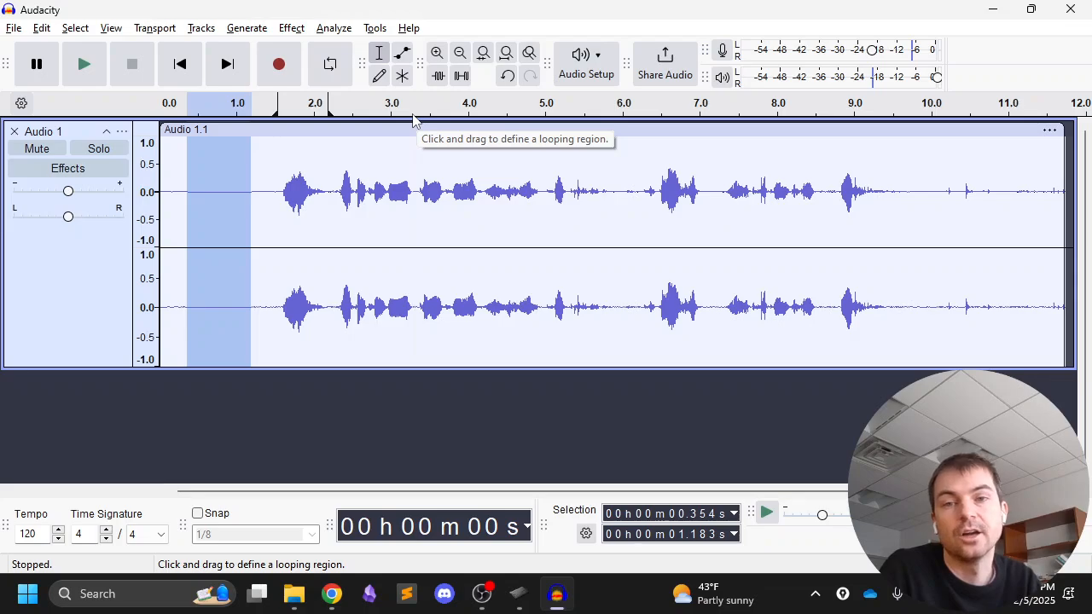
{"action": "left_click", "coordinate": [185, 75]}
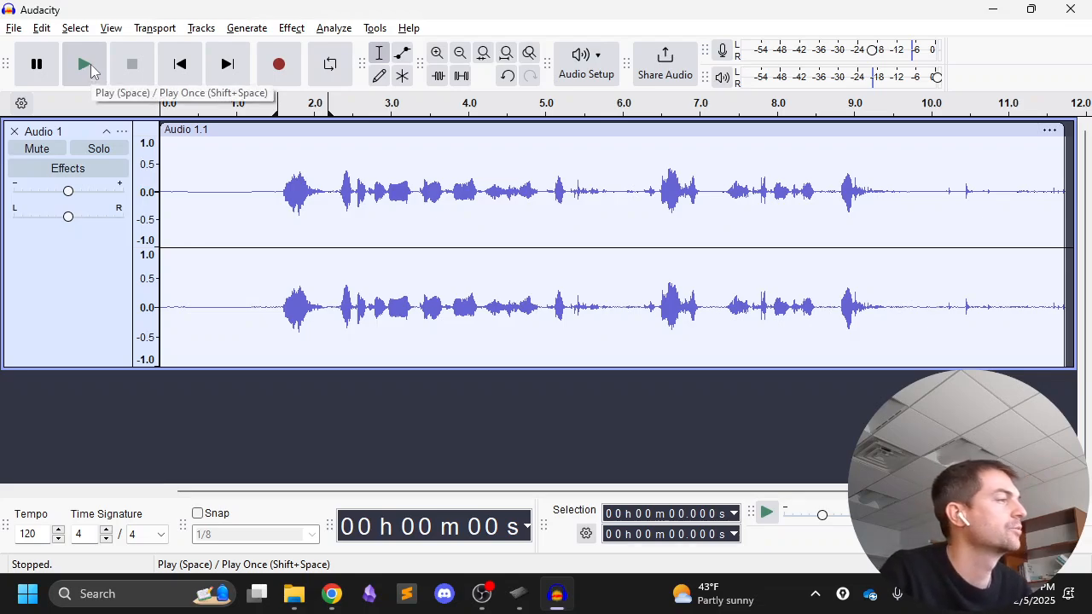
{"action": "left_click", "coordinate": [92, 69]}
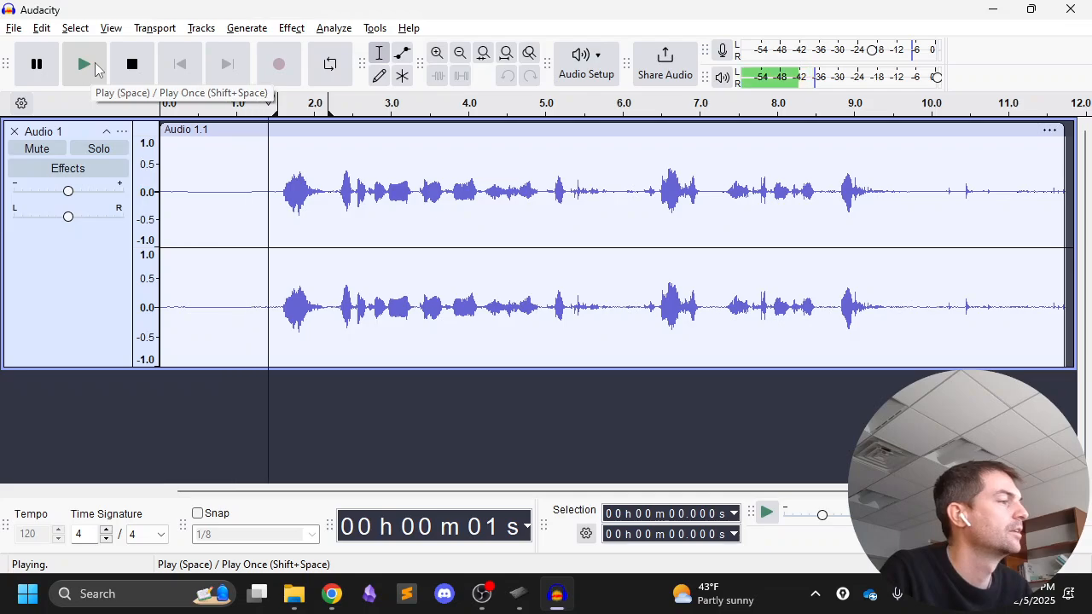
{"action": "left_click", "coordinate": [134, 69]}
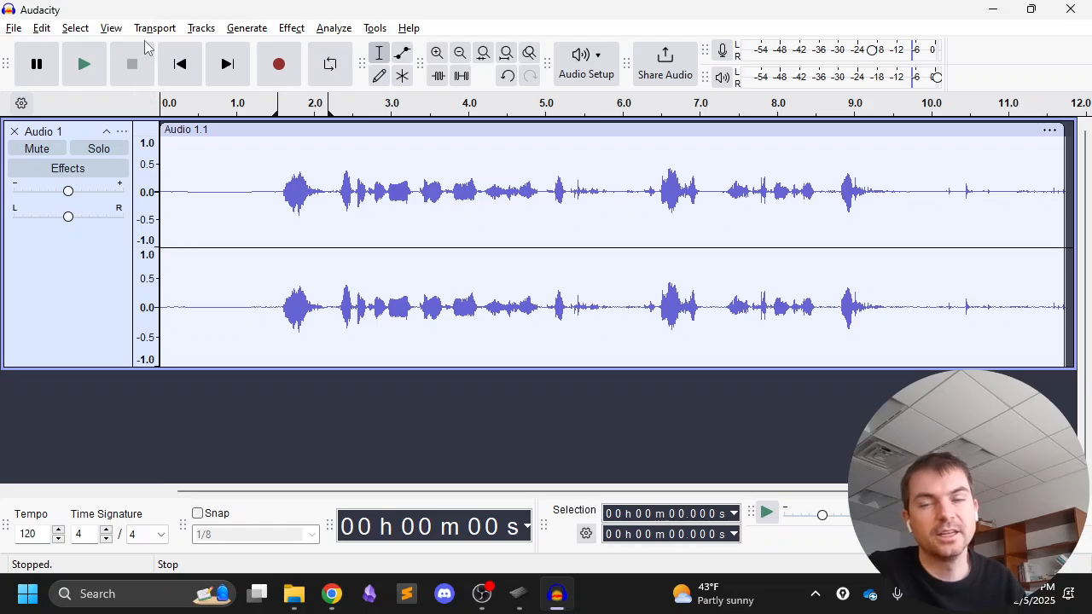
{"action": "left_click", "coordinate": [193, 75]}
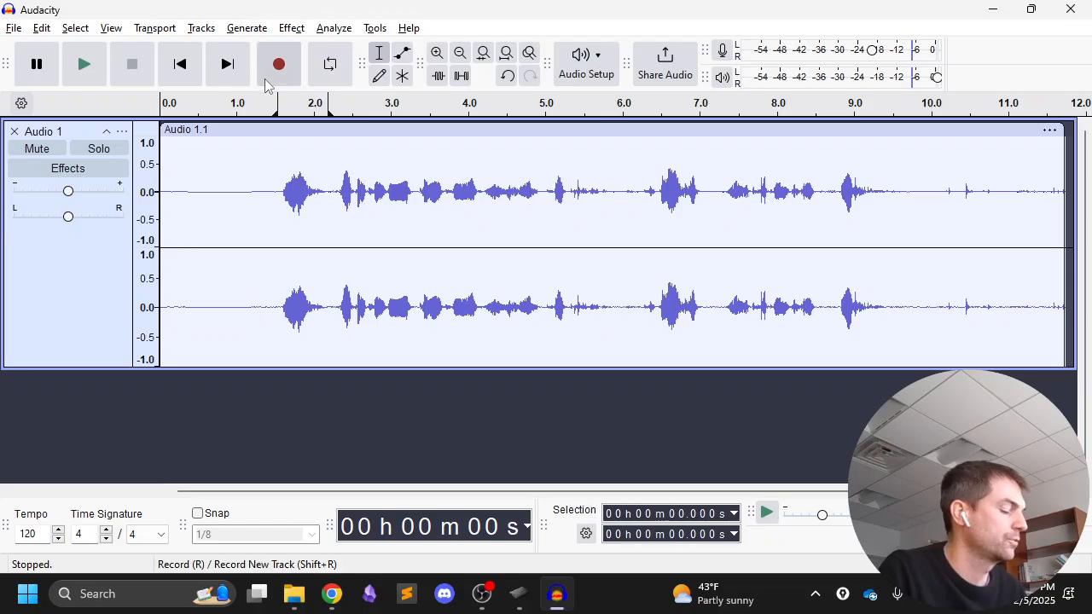
- Undo the silencing, and open the project save options and dismiss them without saving
{"action": "key", "text": "ctrl+z"}
{"action": "key", "text": "ctrl+s"}
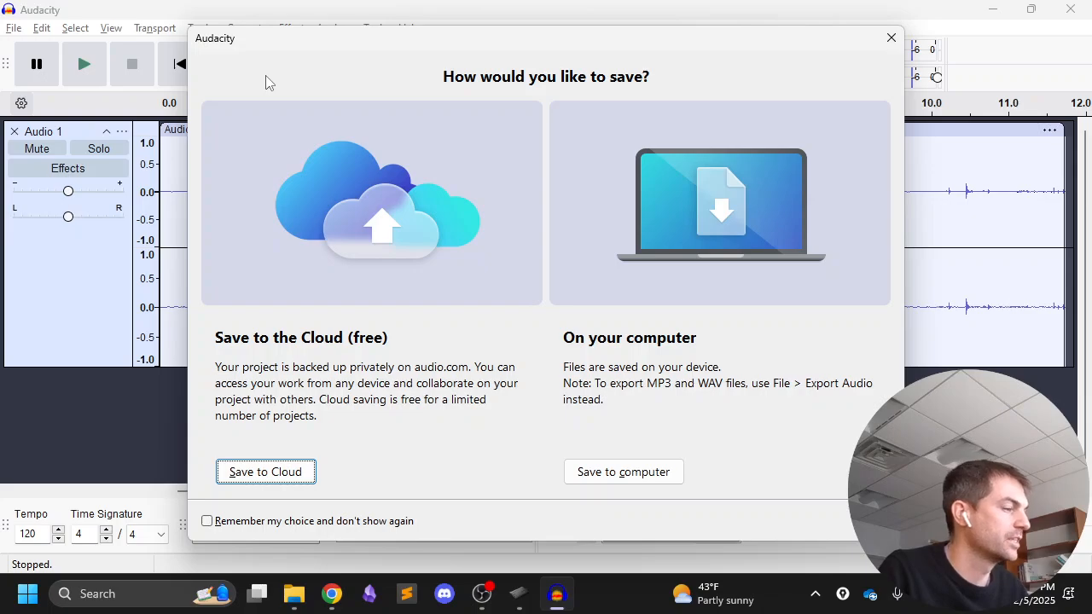
{"action": "key", "text": "Escape"}
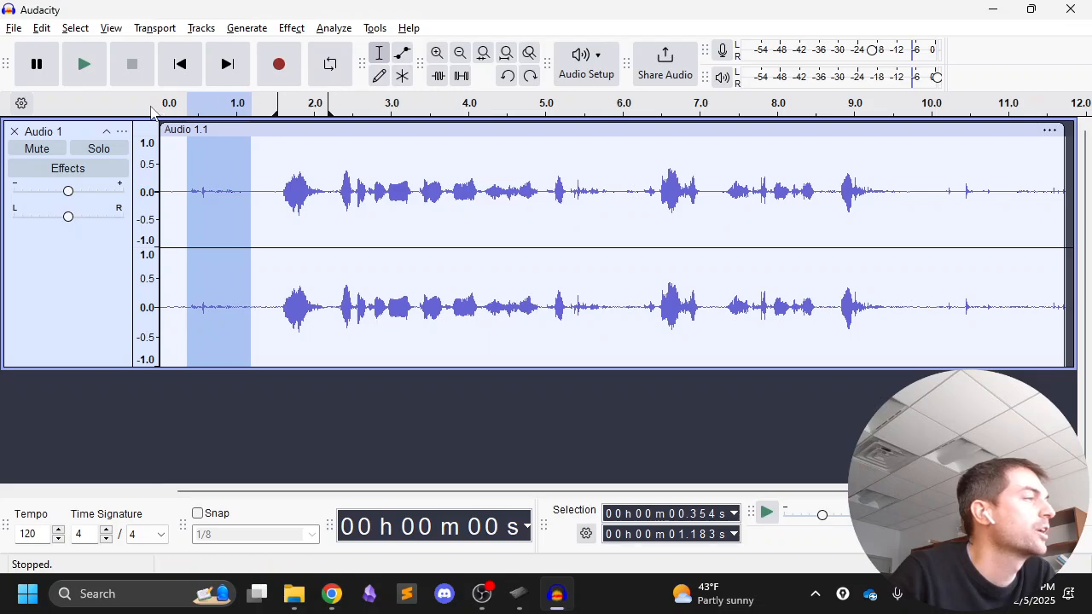
- Play the clip from the beginning, and briefly select the first phrase from about 1.57 to 5.79 s
{"action": "left_click", "coordinate": [178, 62]}
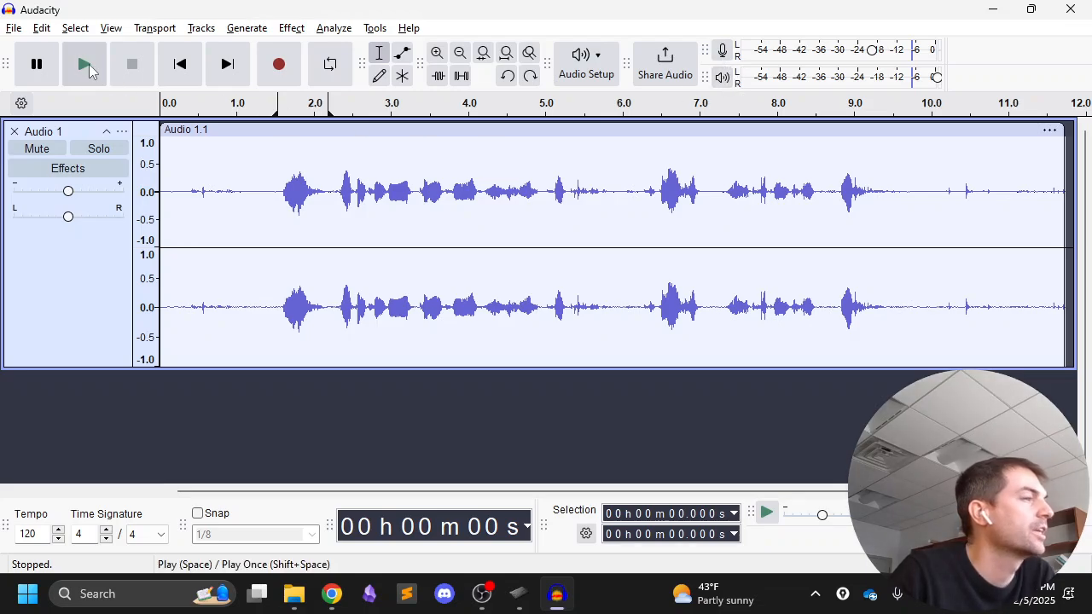
{"action": "left_click", "coordinate": [89, 64]}
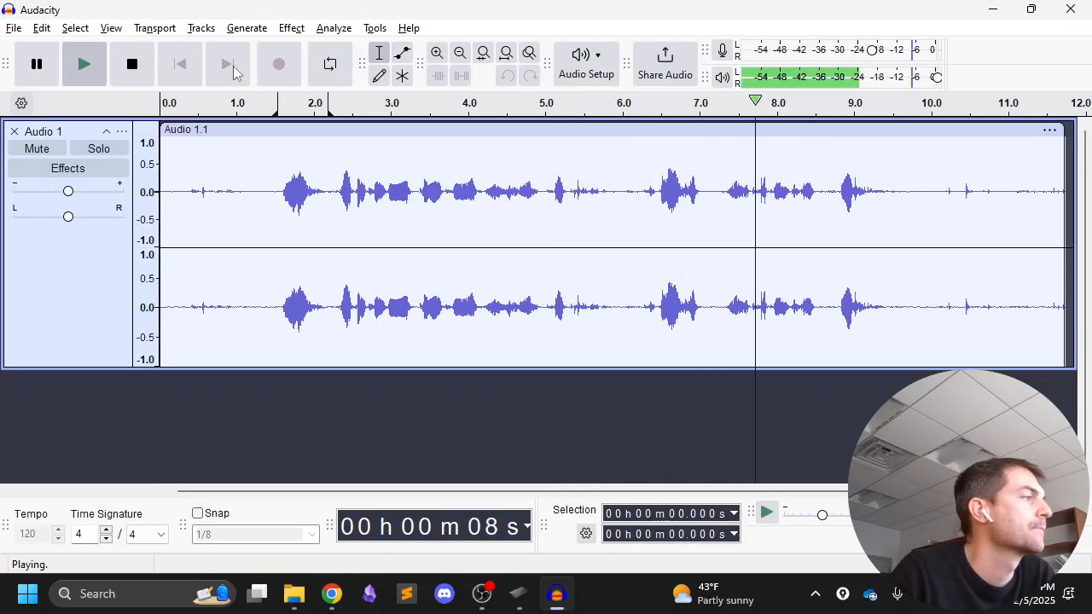
{"action": "left_click", "coordinate": [133, 77]}
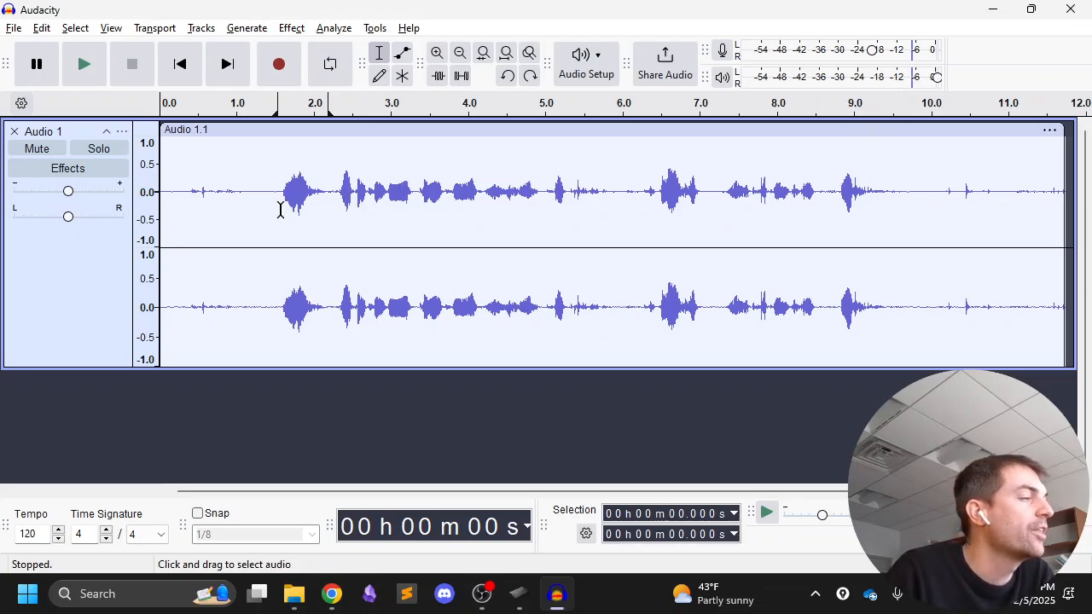
{"action": "left_click_drag", "start_coordinate": [280, 209], "coordinate": [606, 202]}
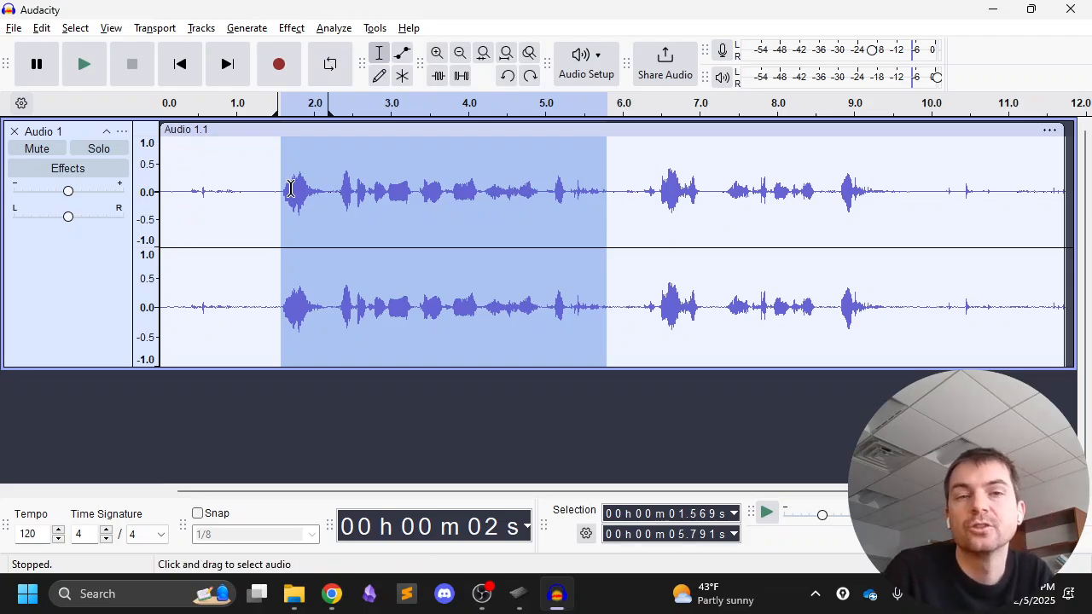
{"action": "left_click", "coordinate": [291, 189]}
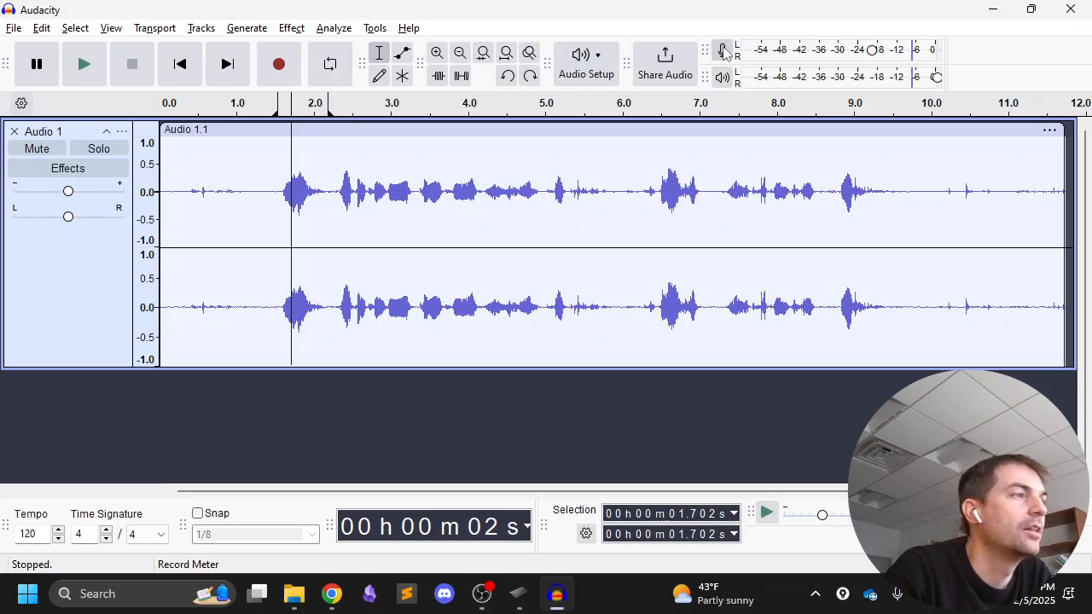
{"action": "left_click", "coordinate": [723, 53]}
{"action": "left_click", "coordinate": [724, 53]}
{"action": "left_click", "coordinate": [723, 53]}
{"action": "left_click", "coordinate": [743, 24]}
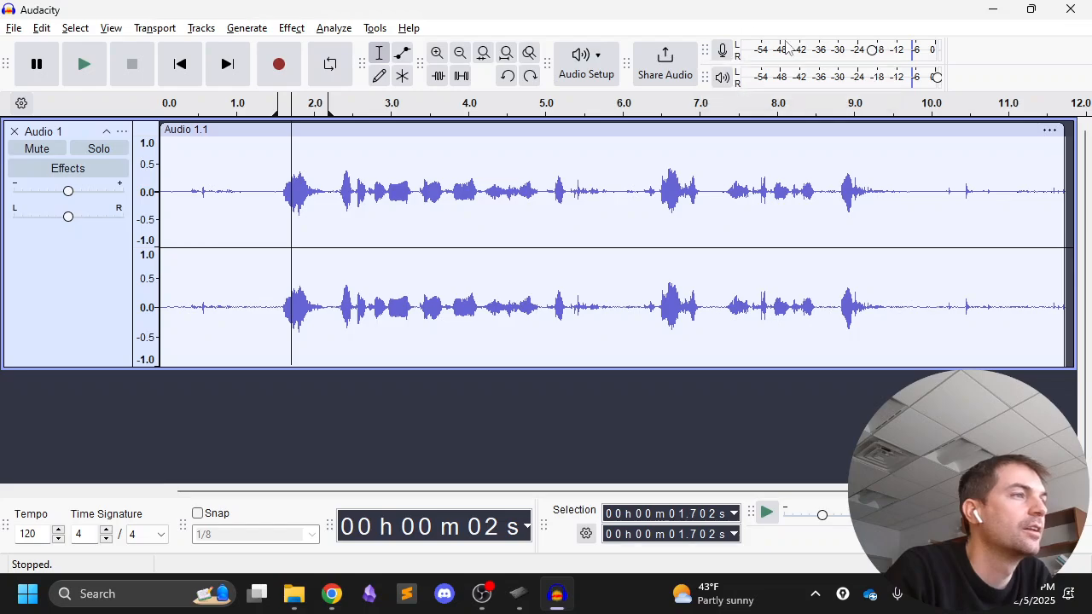
{"action": "mouse_move", "coordinate": [871, 53]}
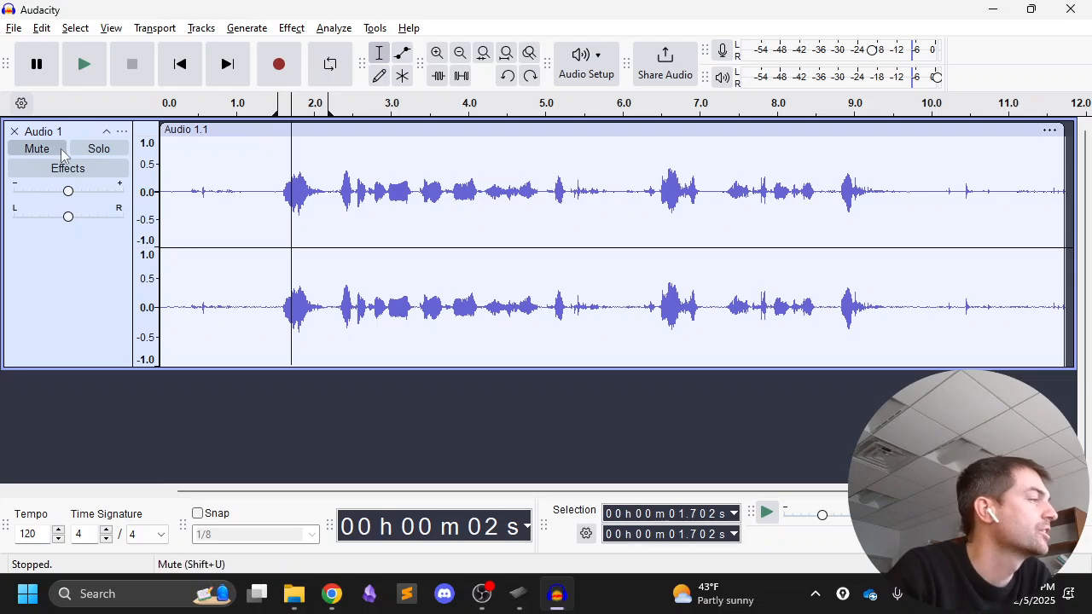
- Mute the Audio 1 track, shrink its height to a thin strip and return the cursor to the start
{"action": "left_click", "coordinate": [36, 148]}
{"action": "left_click_drag", "start_coordinate": [350, 370], "coordinate": [368, 161]}
{"action": "left_click", "coordinate": [180, 68]}
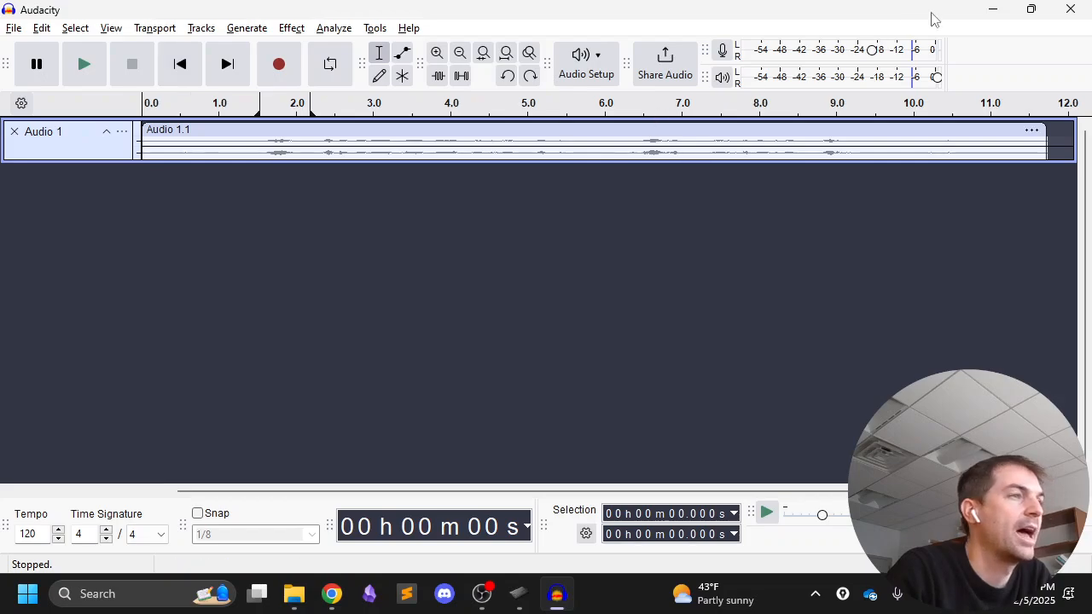
- Raise the recording level to maximum, and record a second clip of about 4.5 s after the first one on Audio 1
{"action": "left_click_drag", "start_coordinate": [875, 49], "coordinate": [936, 51]}
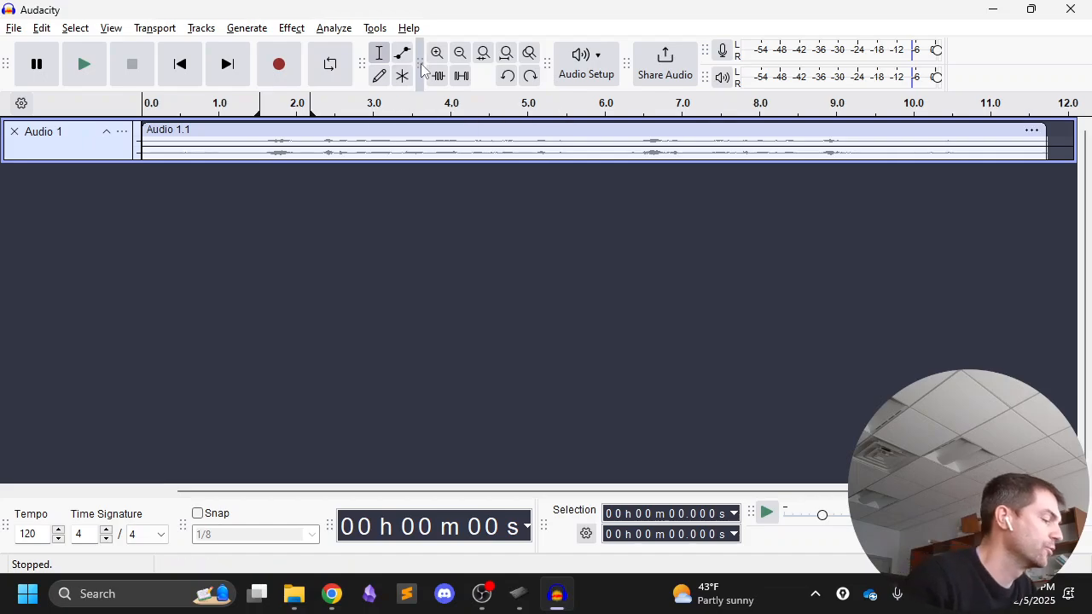
{"action": "left_click", "coordinate": [277, 65]}
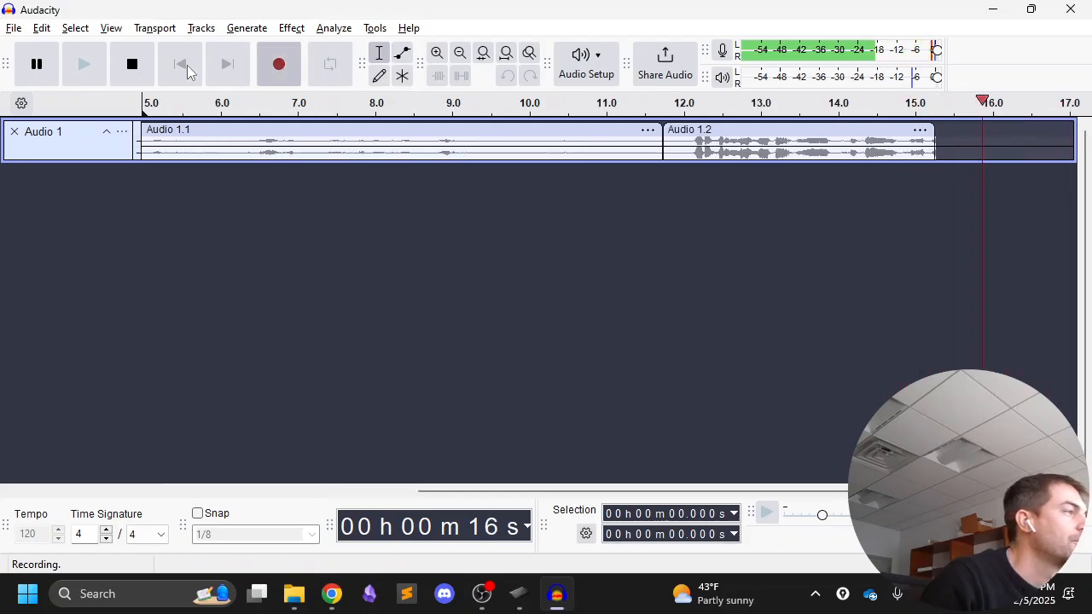
{"action": "left_click", "coordinate": [141, 69]}
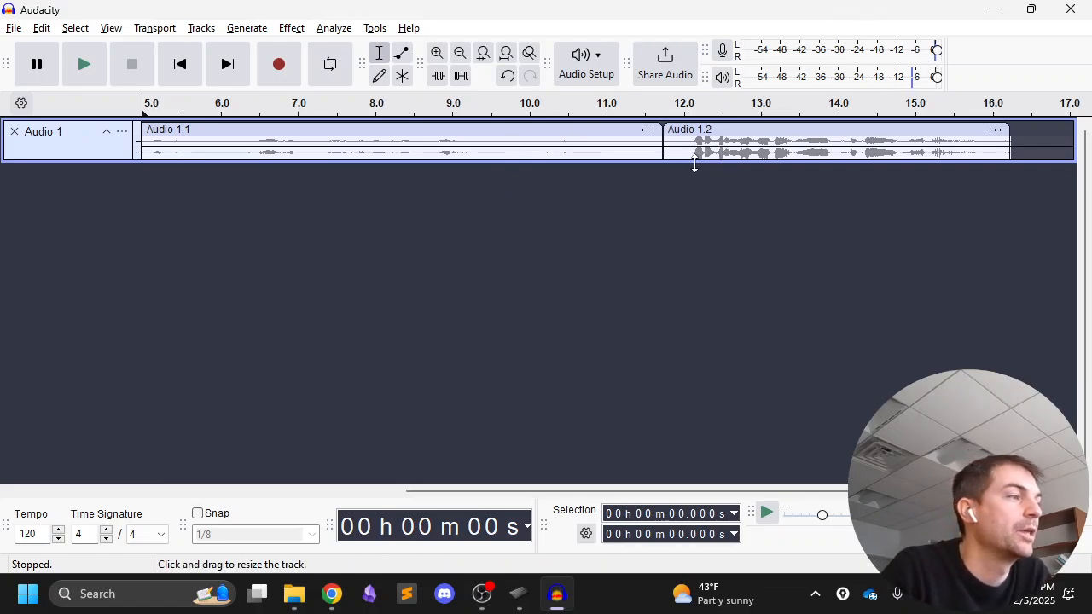
{"action": "left_click_drag", "start_coordinate": [667, 164], "coordinate": [683, 238]}
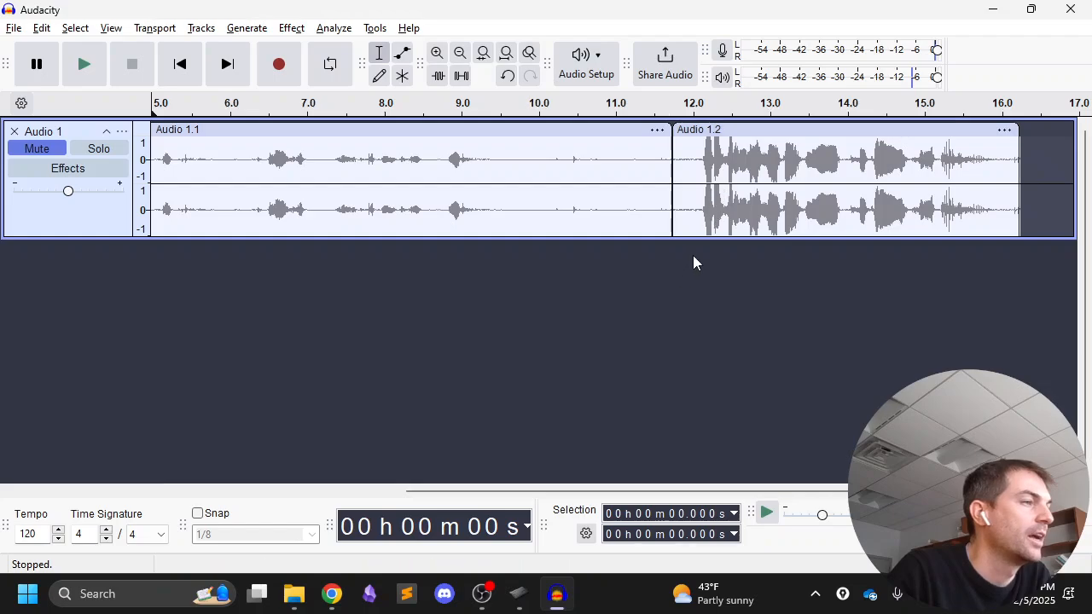
- Try to move the second clip onto a new mono track, and remove that track
{"action": "left_click", "coordinate": [201, 28]}
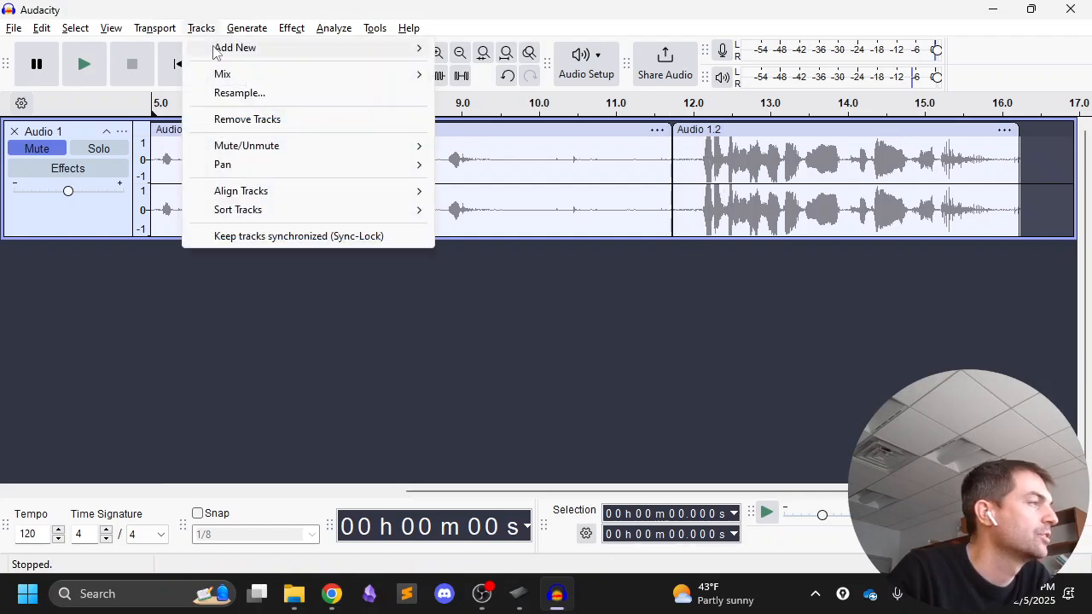
{"action": "mouse_move", "coordinate": [220, 51]}
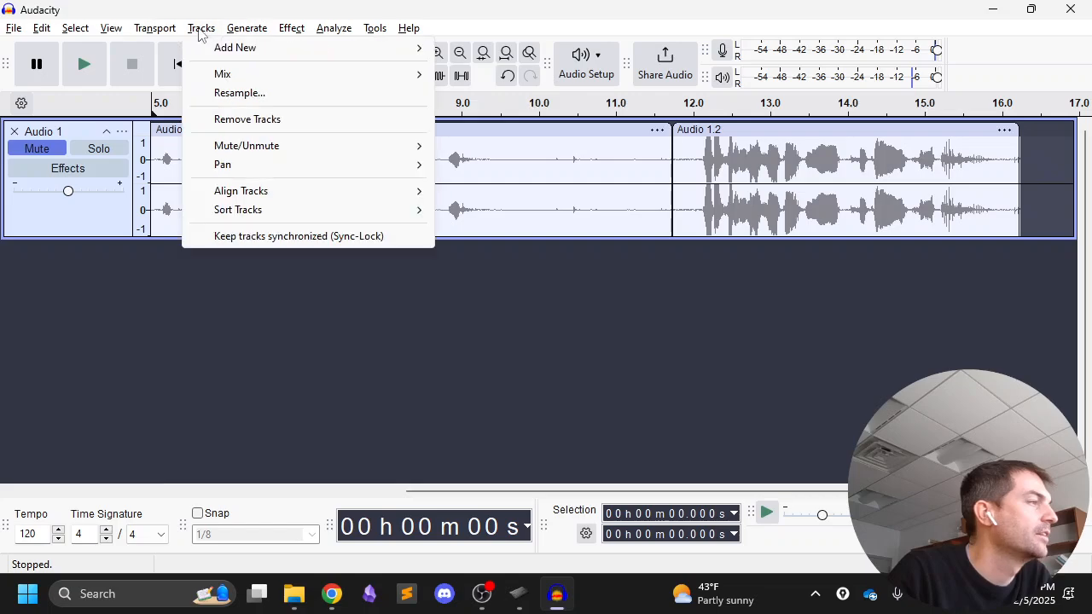
{"action": "mouse_move", "coordinate": [419, 48]}
{"action": "left_click", "coordinate": [474, 46]}
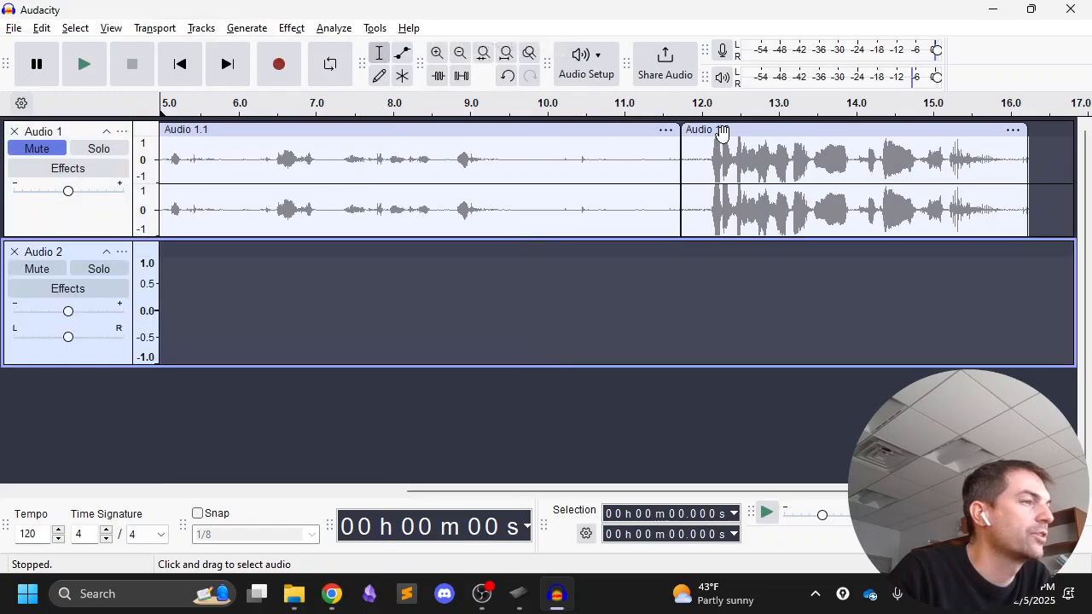
{"action": "left_click_drag", "start_coordinate": [758, 151], "coordinate": [792, 307]}
{"action": "left_click_drag", "start_coordinate": [747, 131], "coordinate": [742, 307]}
{"action": "left_click", "coordinate": [13, 252]}
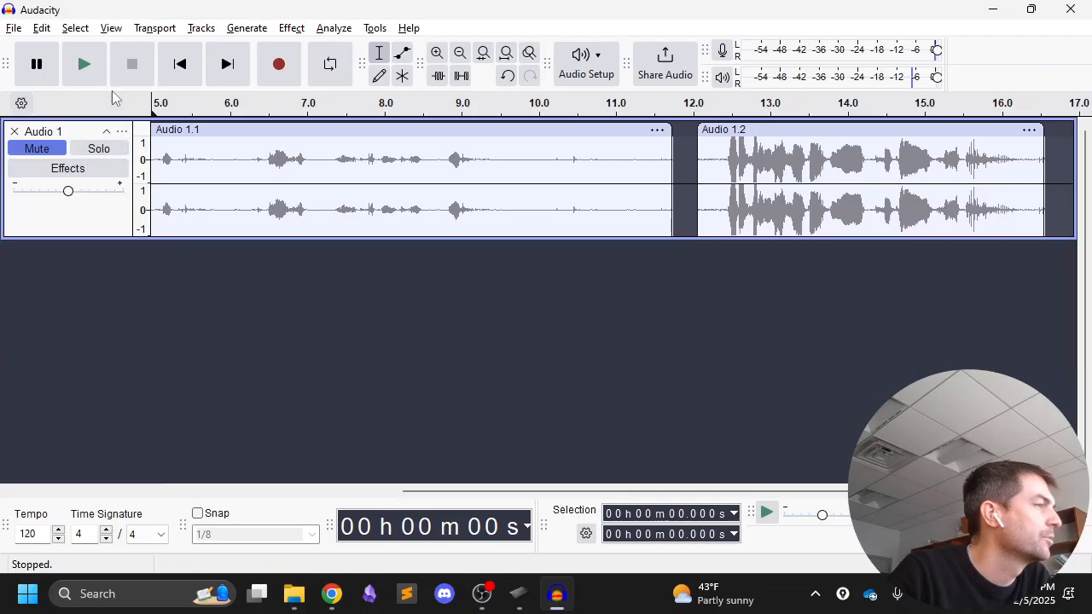
- Add a new stereo track and move the second clip from Audio 1 onto it
{"action": "left_click", "coordinate": [201, 28]}
{"action": "mouse_move", "coordinate": [251, 49]}
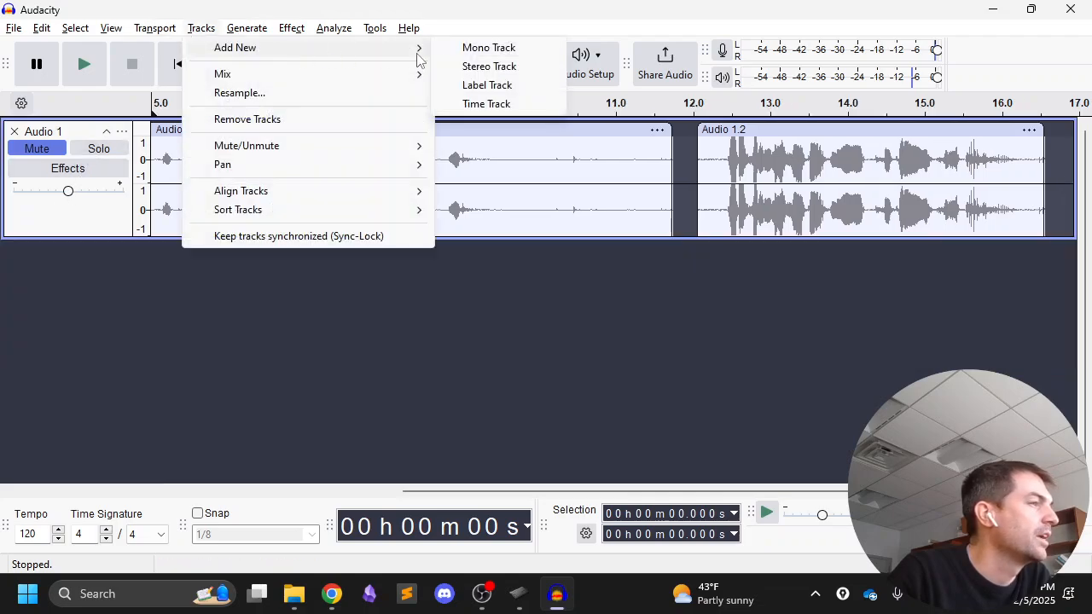
{"action": "left_click", "coordinate": [460, 66]}
{"action": "left_click_drag", "start_coordinate": [797, 129], "coordinate": [234, 418]}
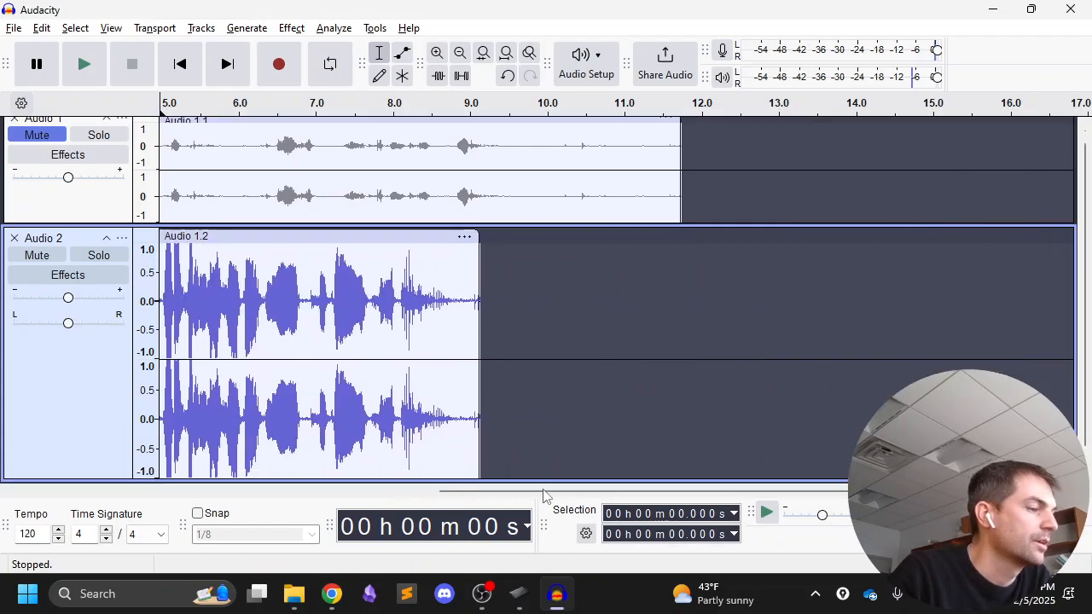
- Move the clip on the new stereo track to the very start of the timeline, at 0 s
{"action": "left_click_drag", "start_coordinate": [547, 480], "coordinate": [331, 487]}
{"action": "left_click_drag", "start_coordinate": [533, 253], "coordinate": [214, 312]}
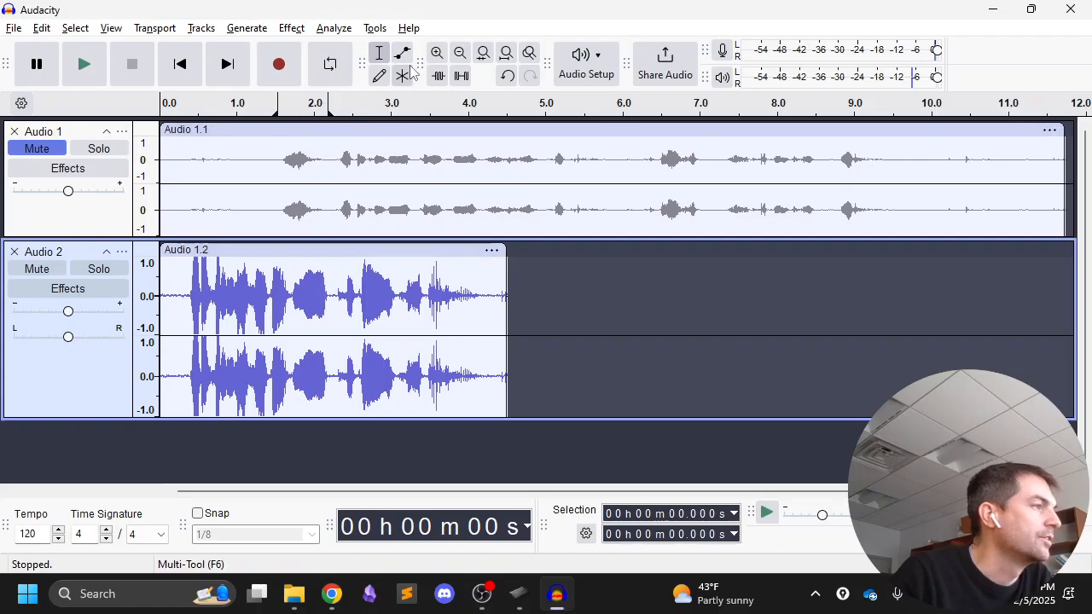
{"action": "left_click", "coordinate": [434, 54]}
{"action": "left_click", "coordinate": [434, 54]}
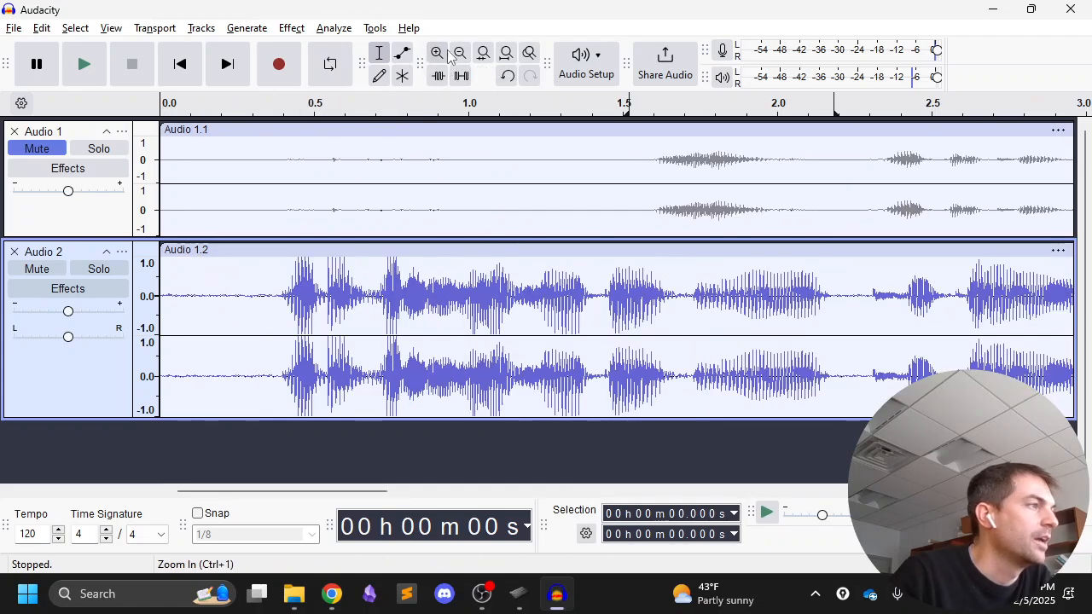
{"action": "left_click", "coordinate": [461, 53]}
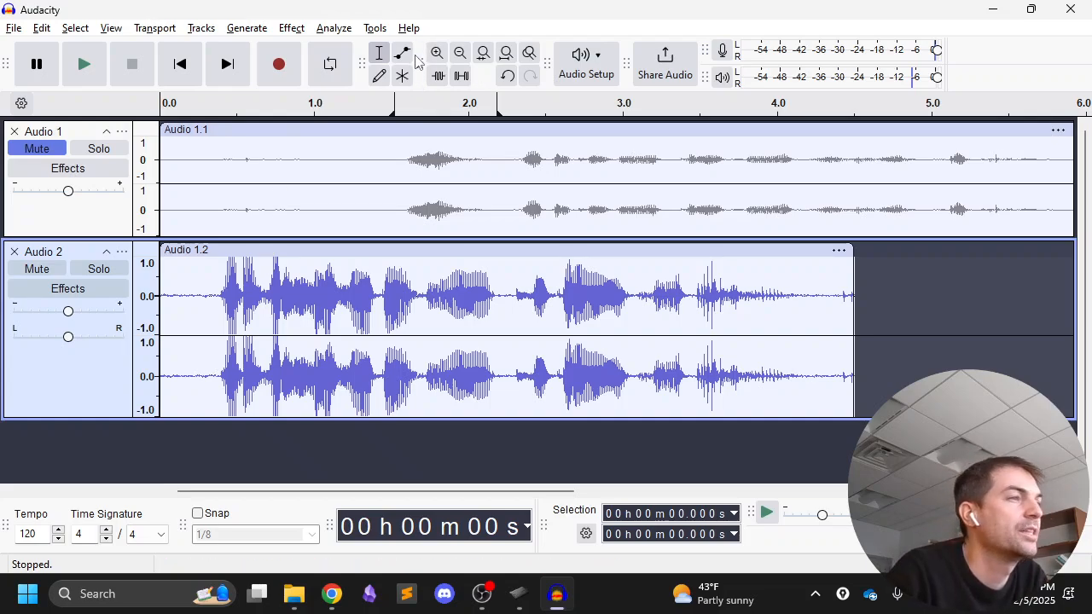
- Play back the project with Audio 1 muted, and lower the recording level to about the -20 dB mark
{"action": "left_click", "coordinate": [88, 65]}
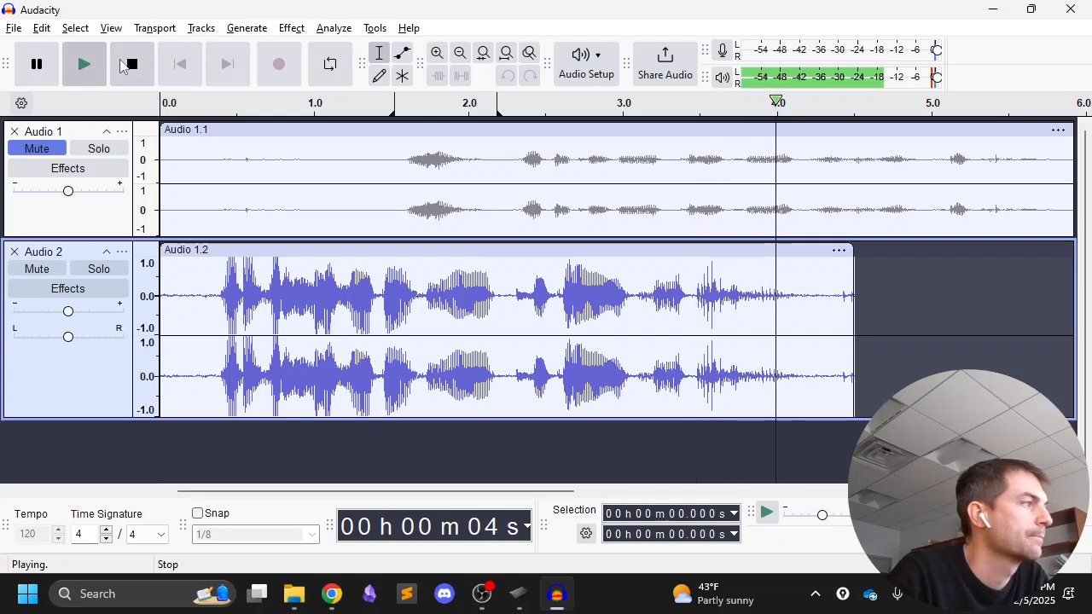
{"action": "left_click", "coordinate": [131, 65]}
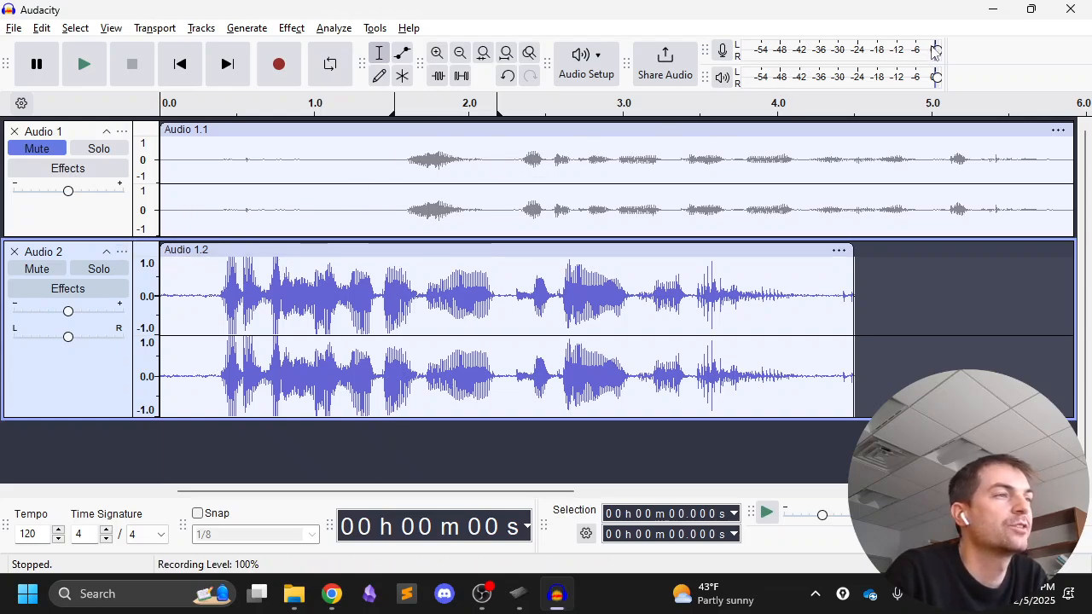
{"action": "left_click_drag", "start_coordinate": [936, 49], "coordinate": [873, 51]}
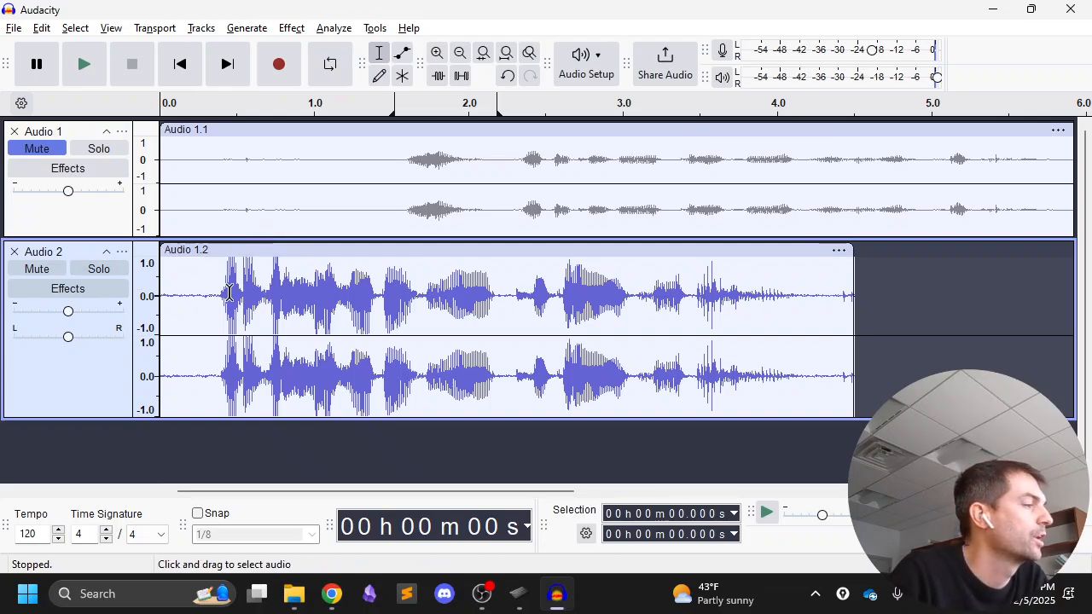
- Remove the Audio 2 track, and enlarge the height of Audio 1 with the whole project fitted to the window width
{"action": "left_click", "coordinate": [14, 252]}
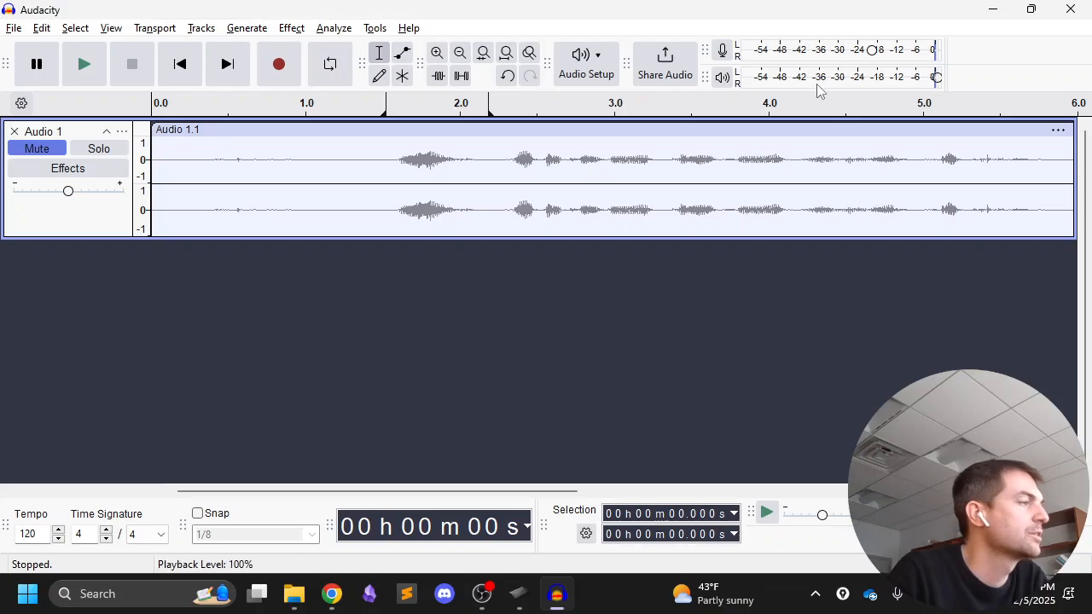
{"action": "left_click_drag", "start_coordinate": [289, 238], "coordinate": [276, 336]}
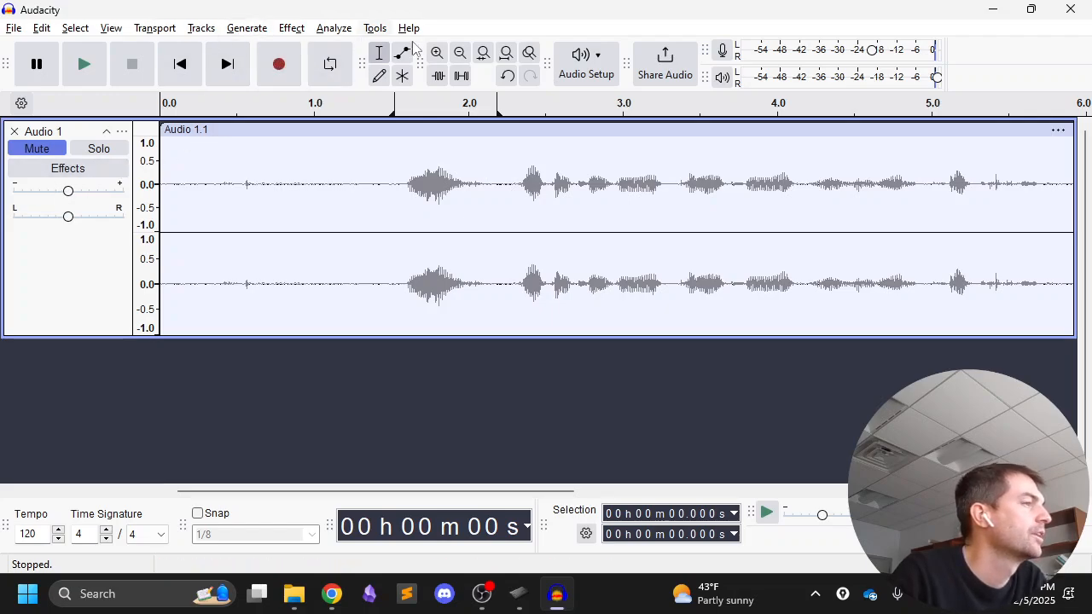
{"action": "left_click", "coordinate": [505, 52]}
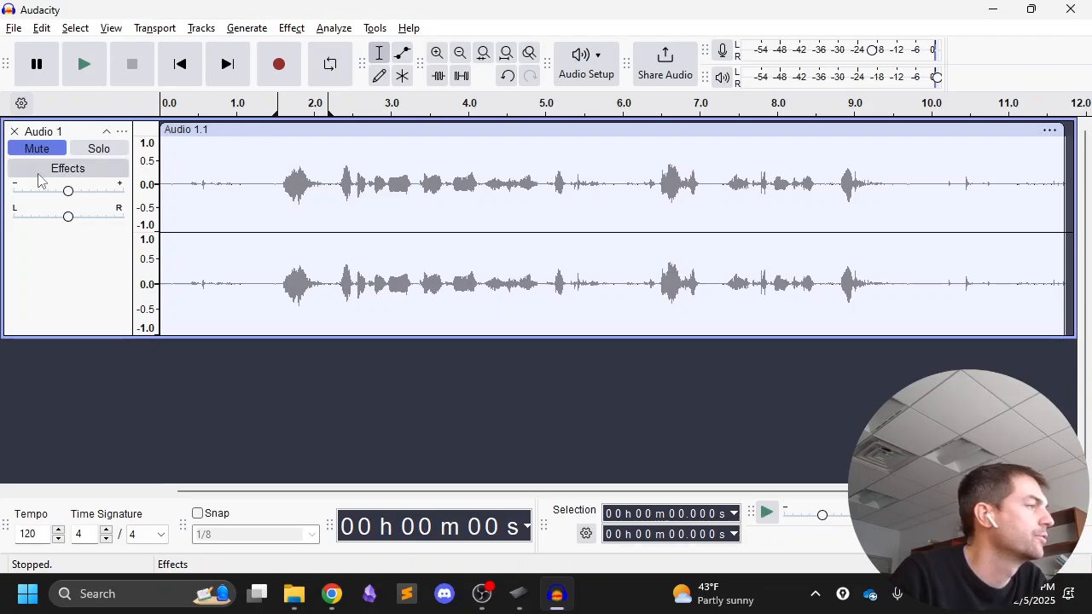
- Toggle mute on Audio 1 off and on again, and play the project briefly with the track muted
{"action": "left_click", "coordinate": [35, 150]}
{"action": "left_click", "coordinate": [35, 150]}
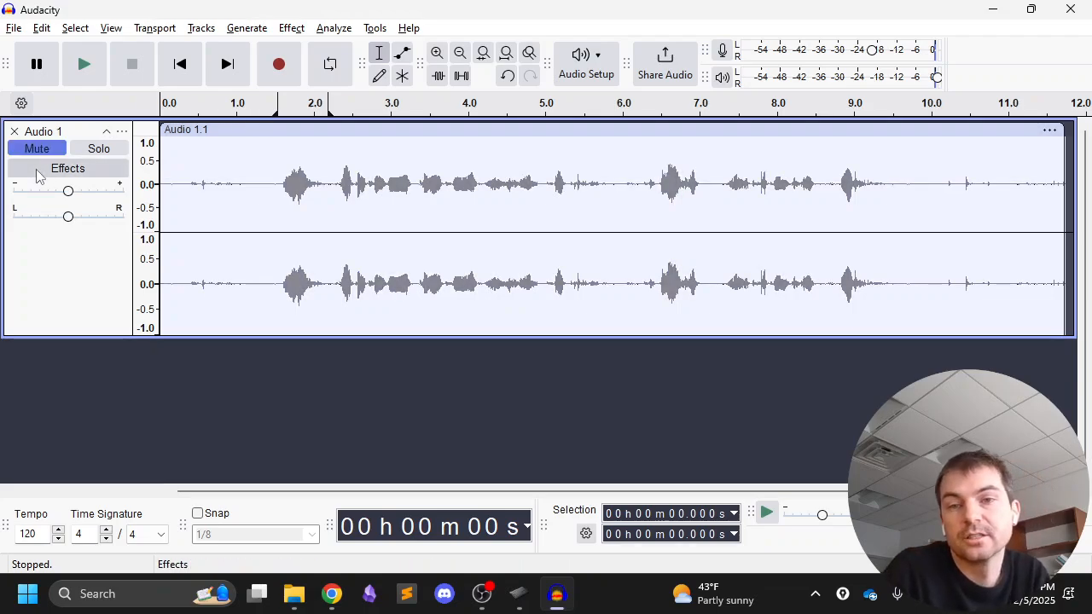
{"action": "left_click", "coordinate": [82, 72]}
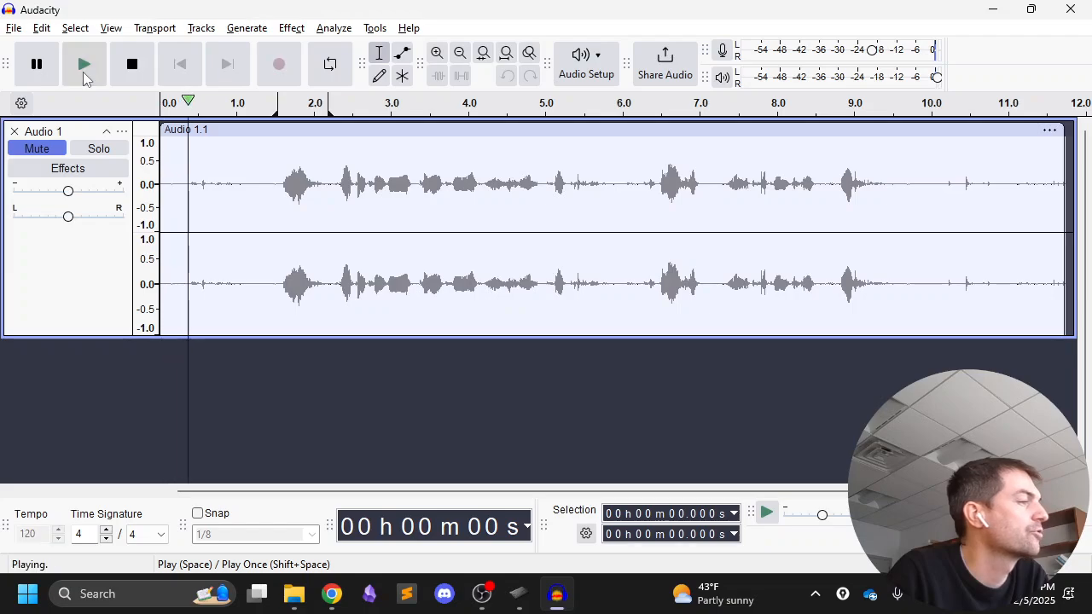
{"action": "left_click", "coordinate": [132, 65]}
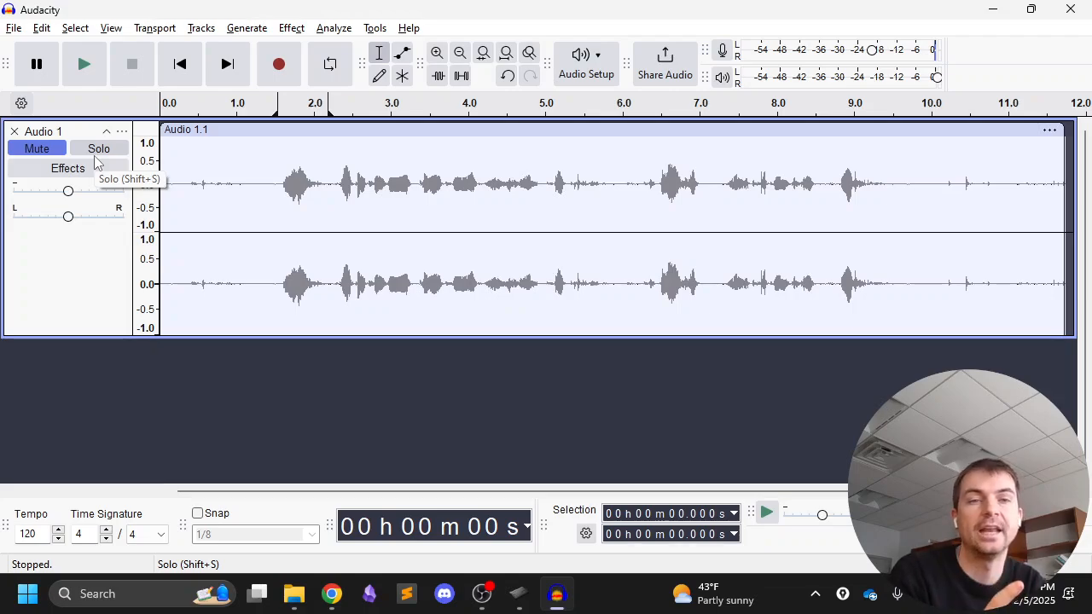
- Unmute Audio 1, and switch solo on and off for the track
{"action": "left_click", "coordinate": [40, 148]}
{"action": "left_click", "coordinate": [87, 140]}
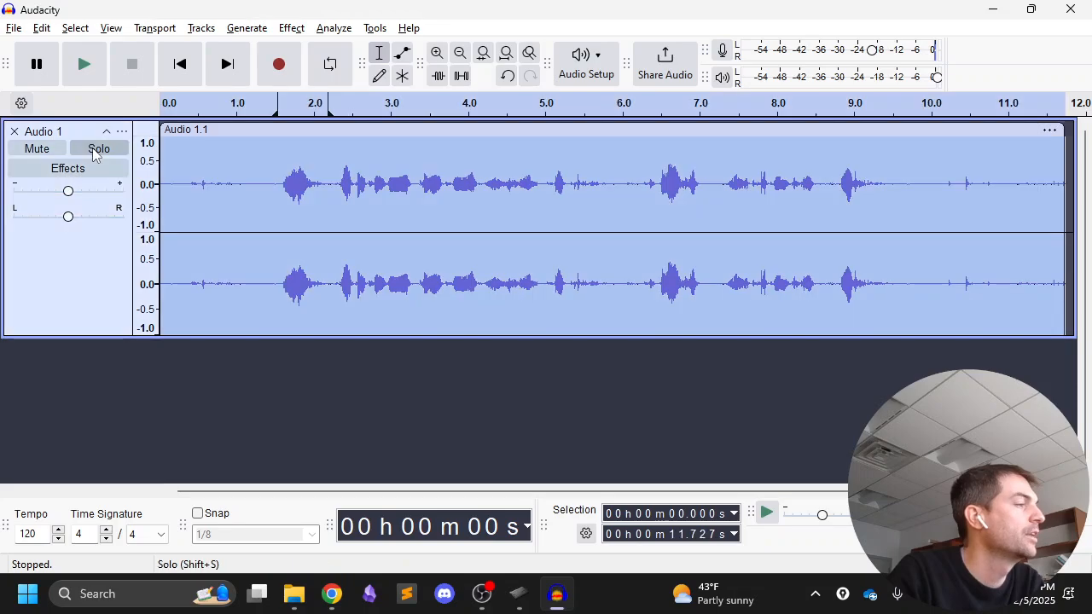
{"action": "left_click", "coordinate": [94, 151]}
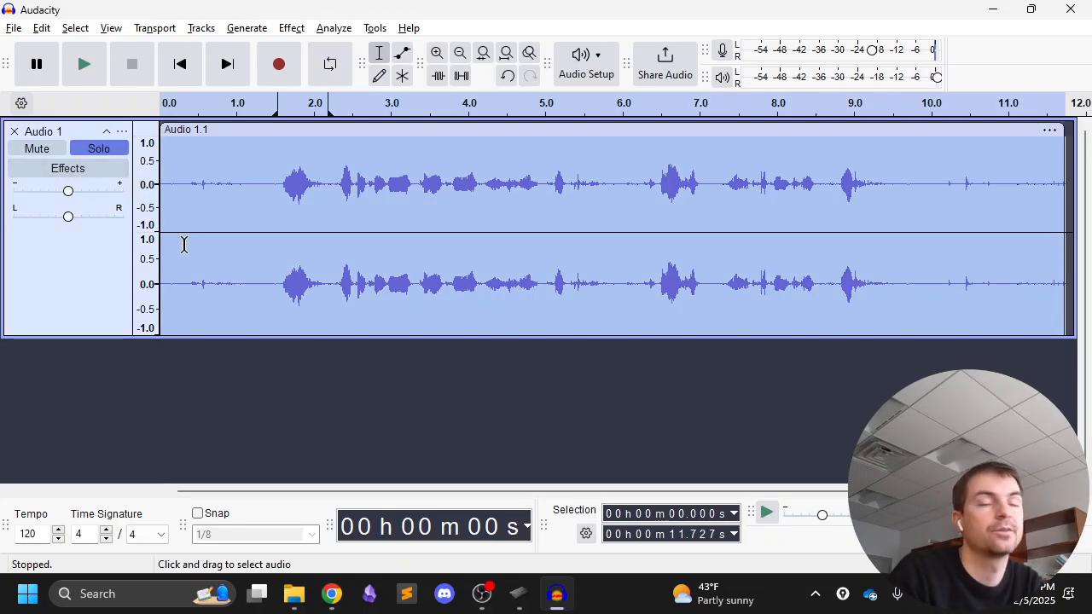
{"action": "left_click", "coordinate": [107, 148]}
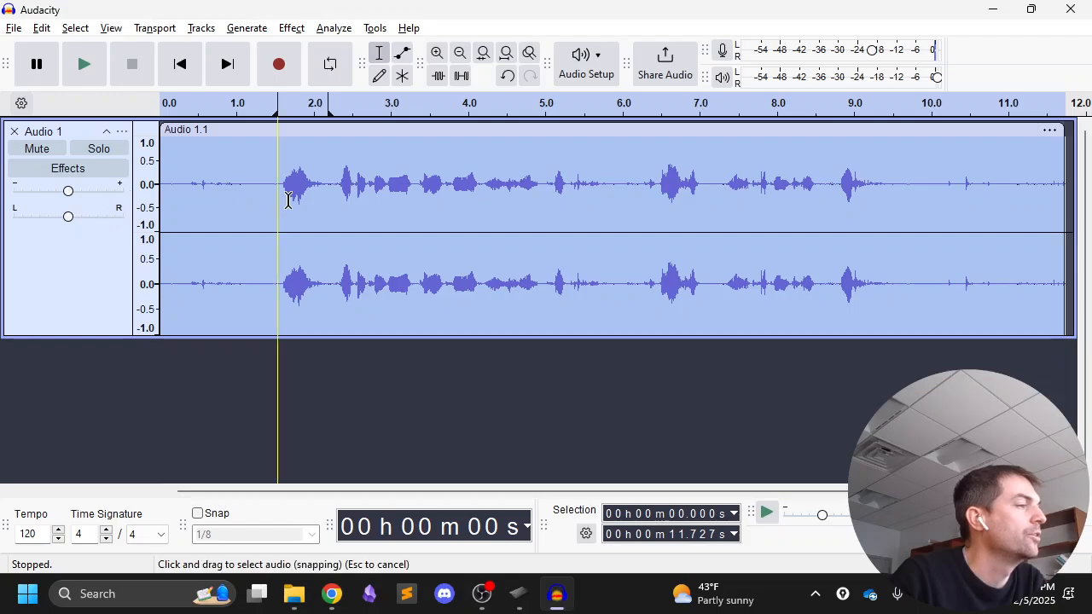
- Select the first spoken word on Audio 1, from about 1.59 s to 2.23 s, and play the selection
{"action": "left_click", "coordinate": [284, 182]}
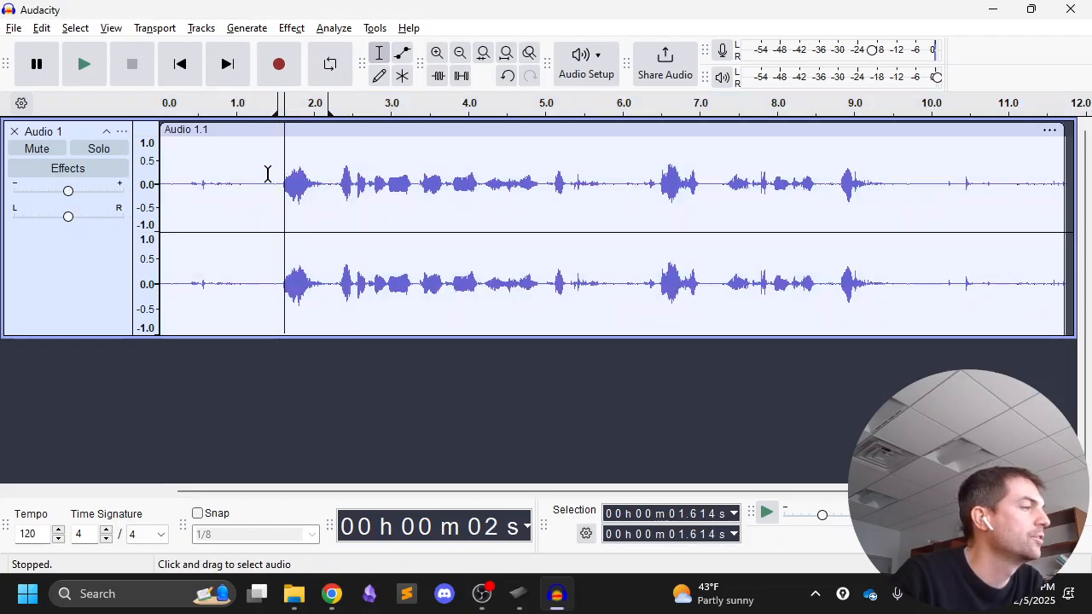
{"action": "left_click_drag", "start_coordinate": [283, 186], "coordinate": [340, 203]}
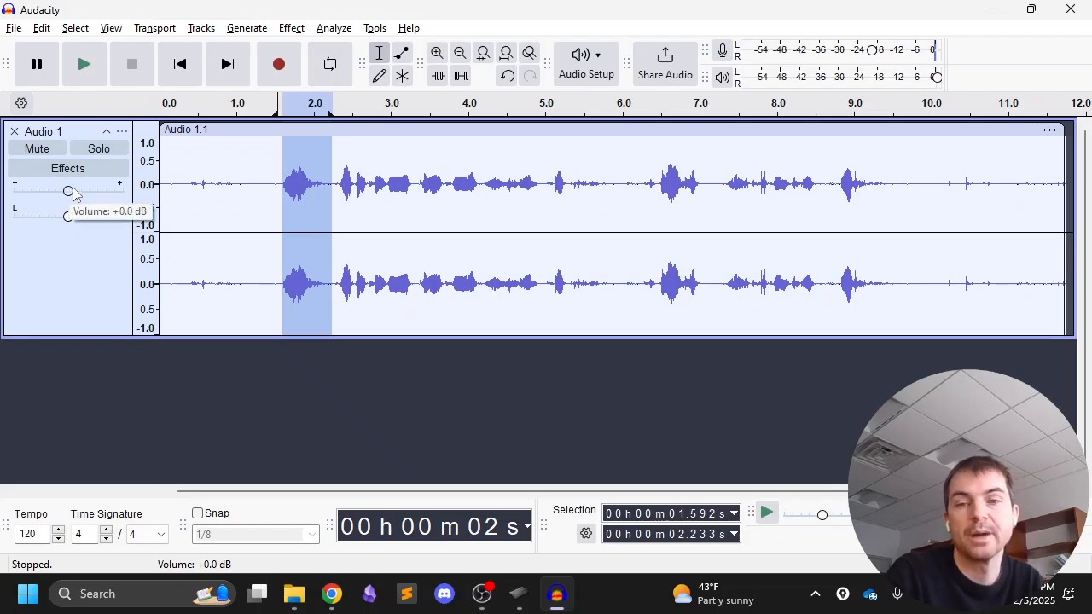
{"action": "left_click", "coordinate": [84, 64]}
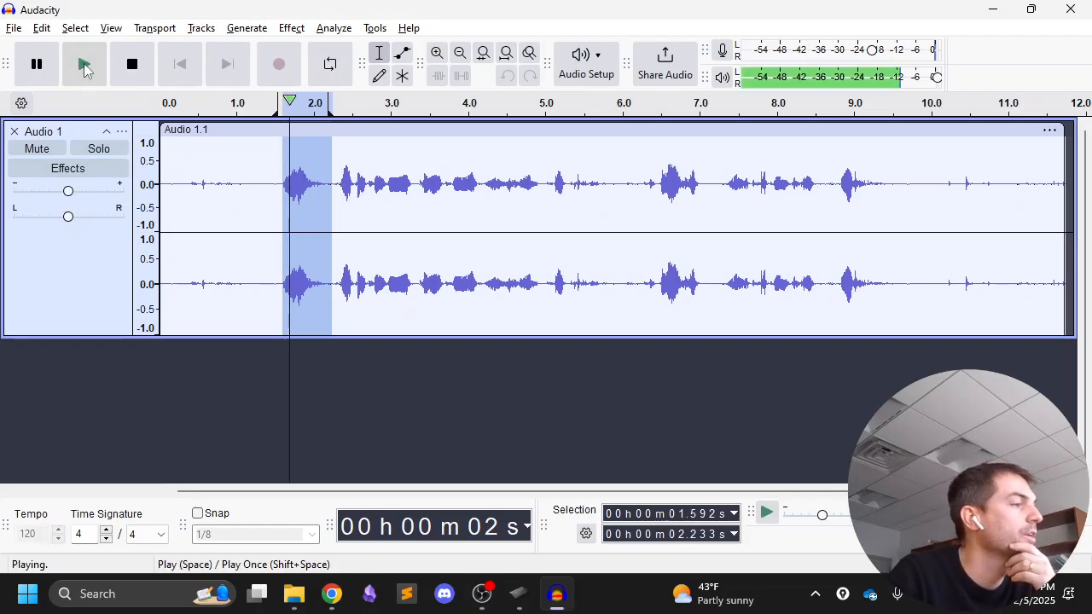
- Play the selection at maximum and at minimum volume for Audio 1, and reset the track volume to 0 dB
{"action": "left_click_drag", "start_coordinate": [68, 190], "coordinate": [198, 189]}
{"action": "left_click", "coordinate": [86, 68]}
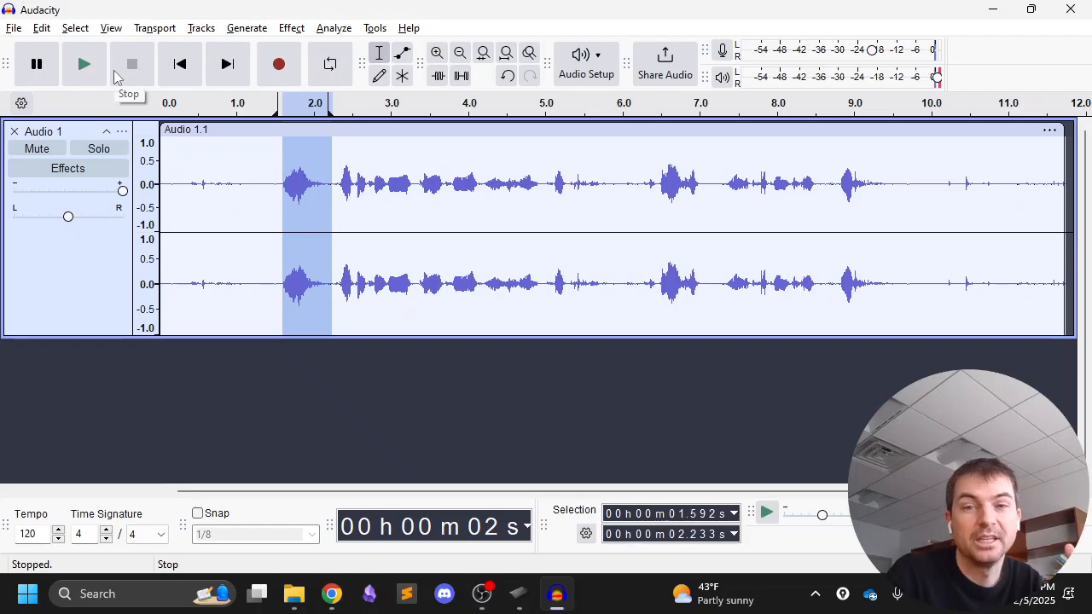
{"action": "left_click_drag", "start_coordinate": [121, 189], "coordinate": [2, 201]}
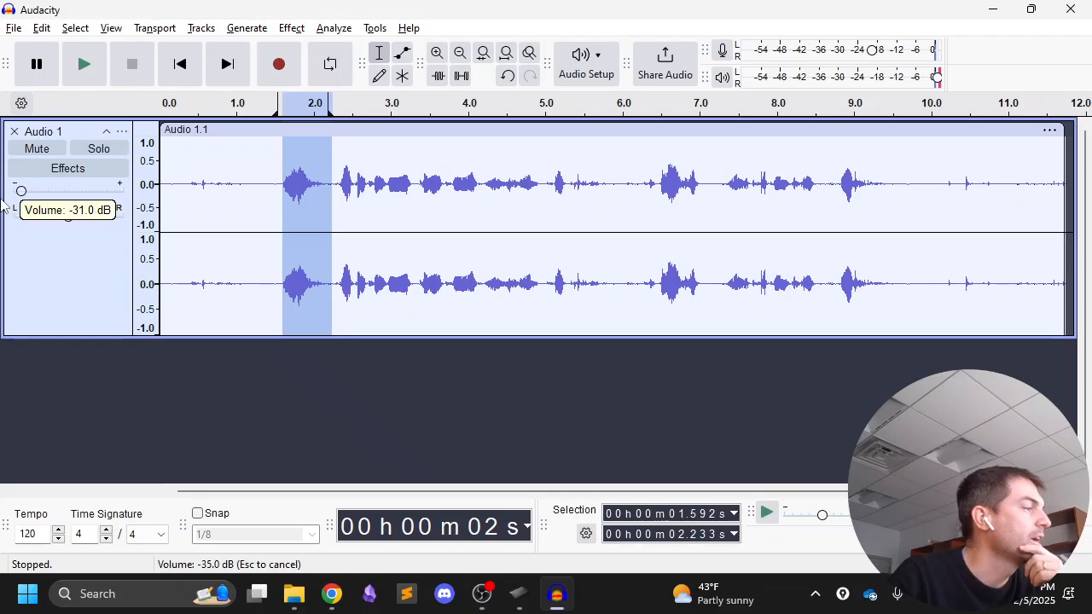
{"action": "left_click", "coordinate": [98, 72]}
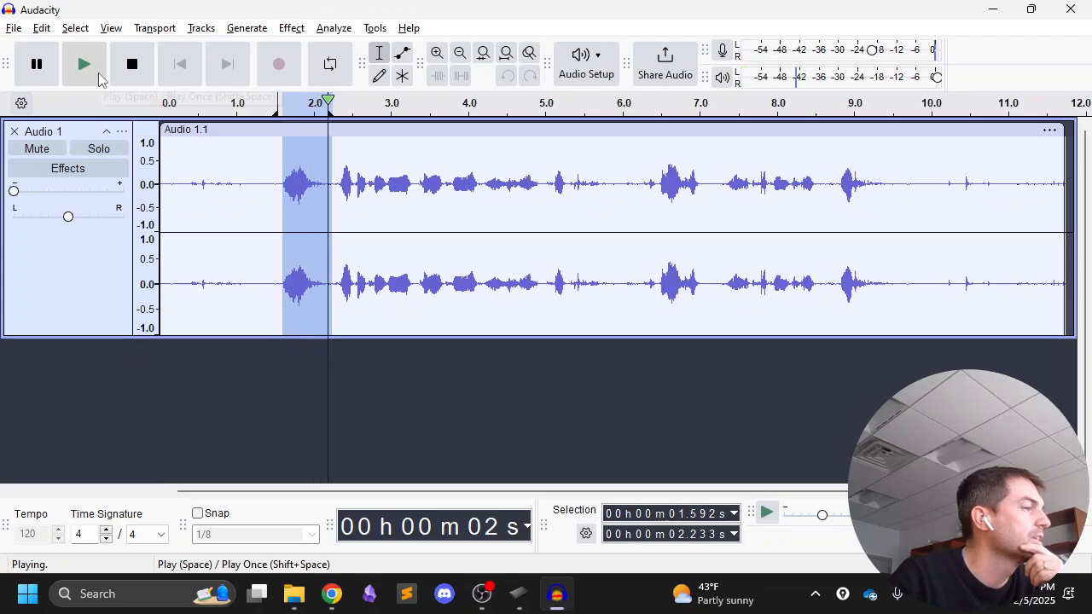
{"action": "left_click_drag", "start_coordinate": [25, 198], "coordinate": [70, 196]}
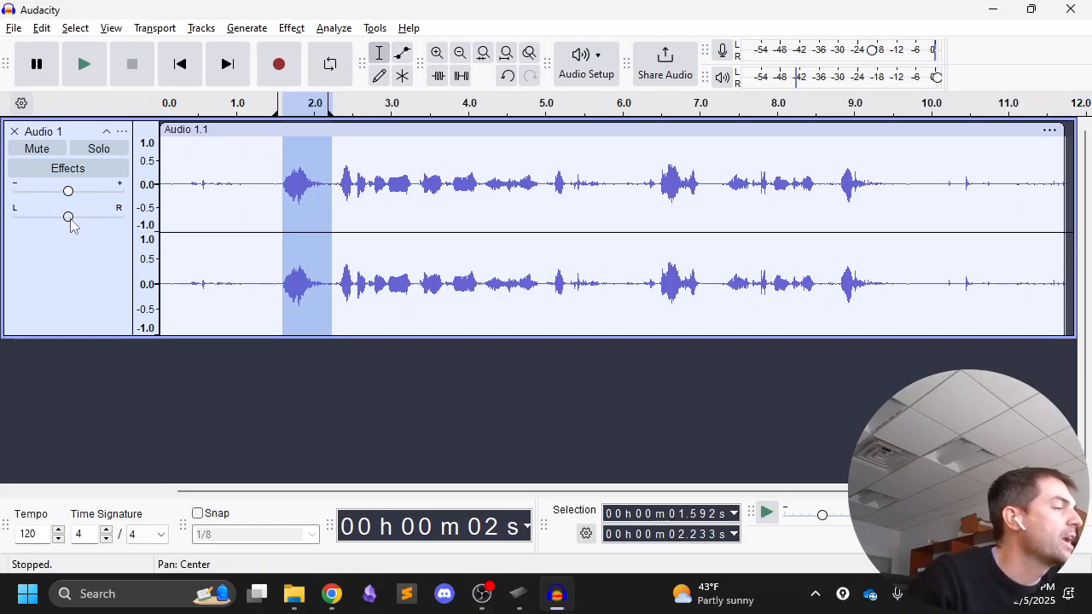
- Play the selection with Audio 1 panned 100% left and 100% right, and return the pan to centre
{"action": "left_click_drag", "start_coordinate": [72, 223], "coordinate": [13, 216]}
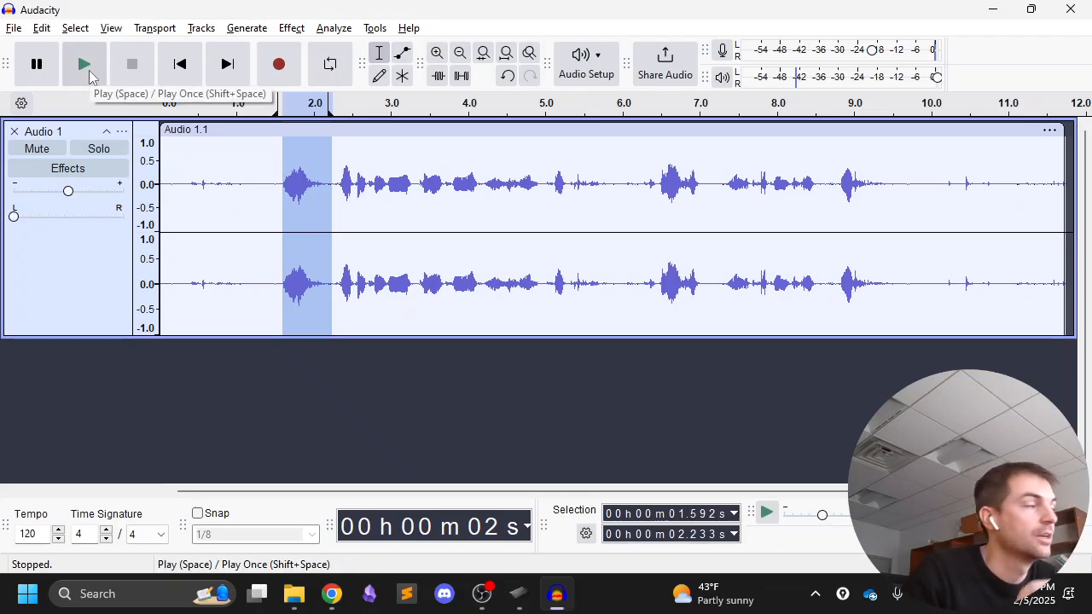
{"action": "left_click", "coordinate": [90, 75]}
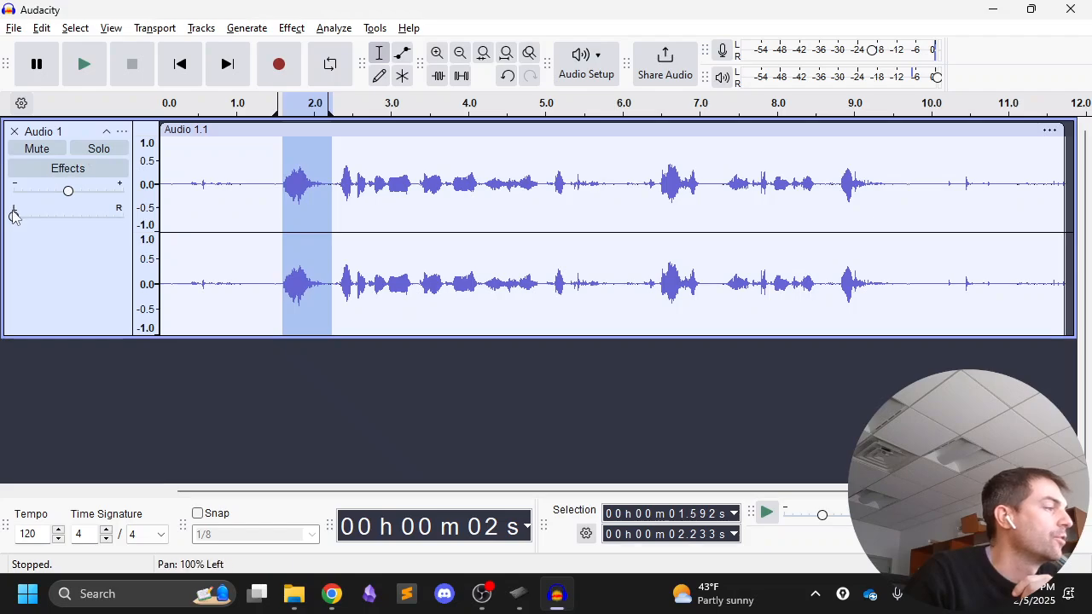
{"action": "left_click_drag", "start_coordinate": [12, 216], "coordinate": [122, 214]}
{"action": "left_click", "coordinate": [86, 75]}
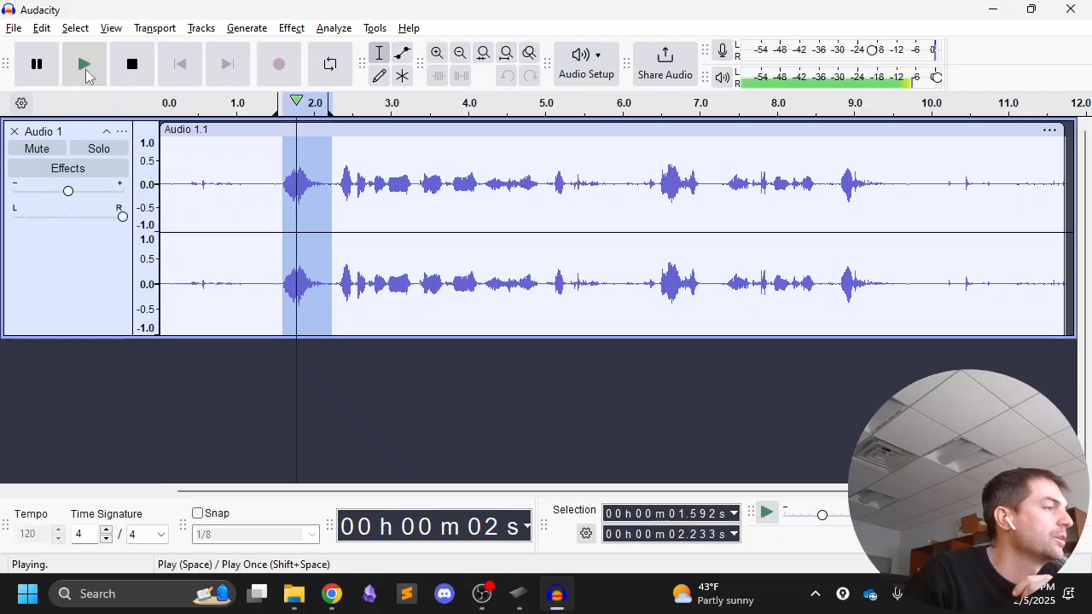
{"action": "left_click", "coordinate": [198, 64]}
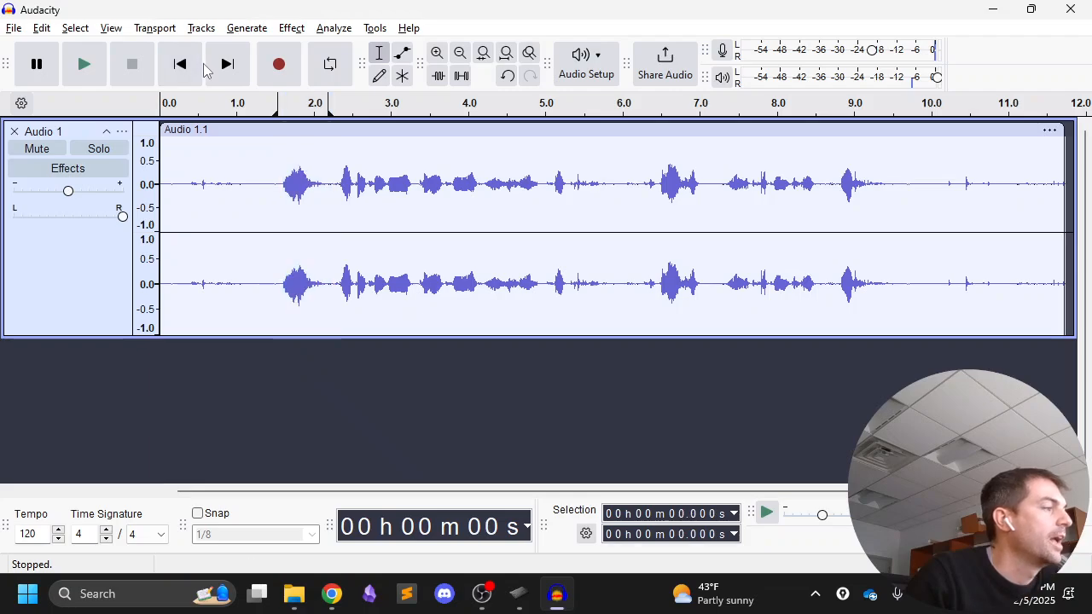
{"action": "left_click_drag", "start_coordinate": [111, 213], "coordinate": [68, 217]}
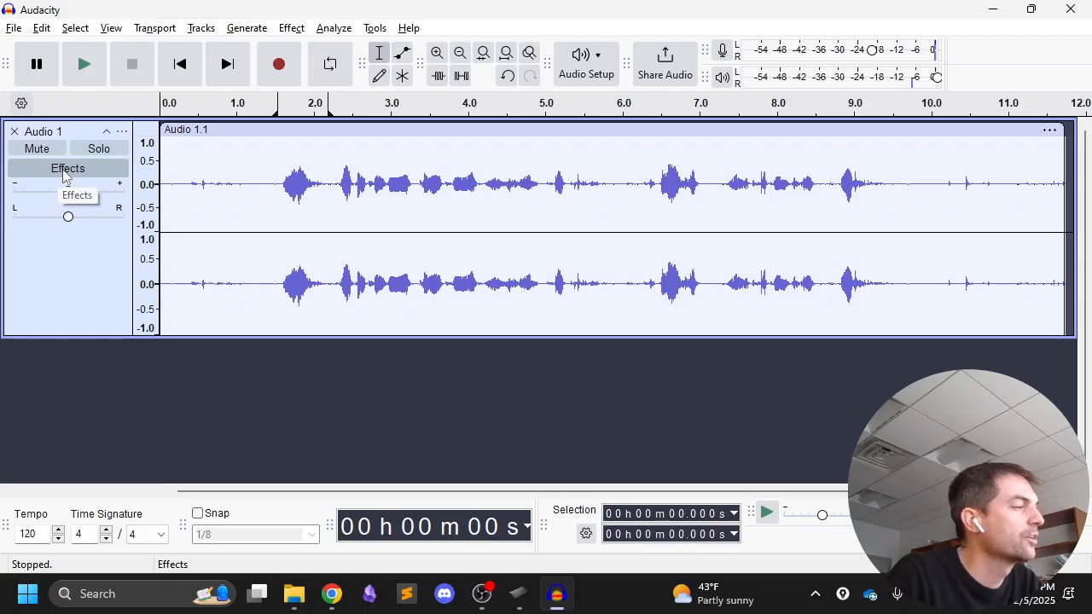
- Rename the Audio 1 track to "voice"
{"action": "left_click", "coordinate": [122, 132]}
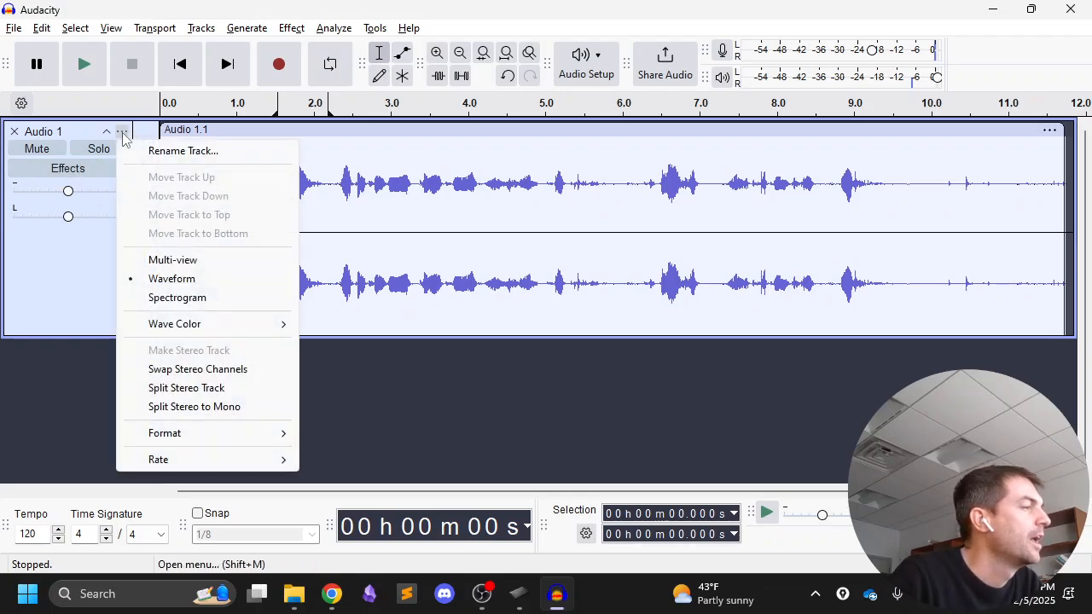
{"action": "left_click", "coordinate": [180, 152]}
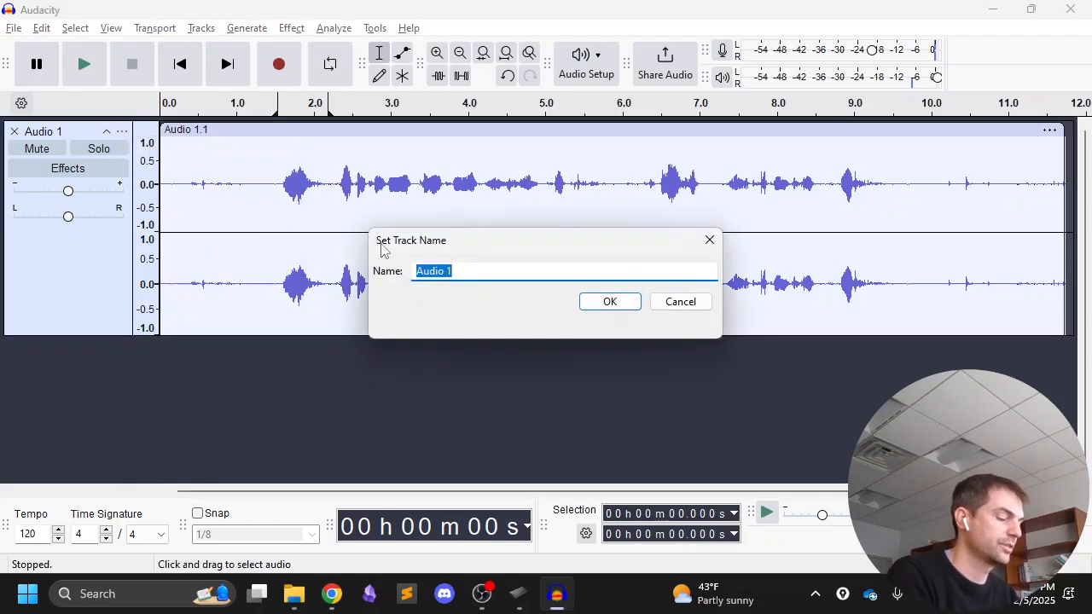
{"action": "key", "text": "Return"}
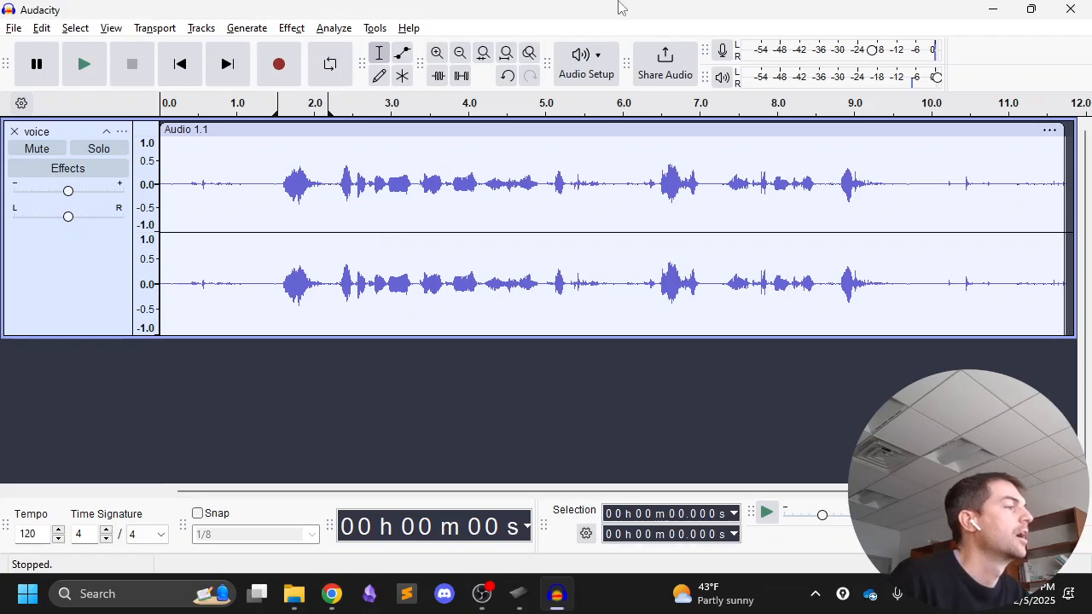
- Examine the voice track's options for view, wave color, stereo channels, format and rate
{"action": "left_click", "coordinate": [122, 132]}
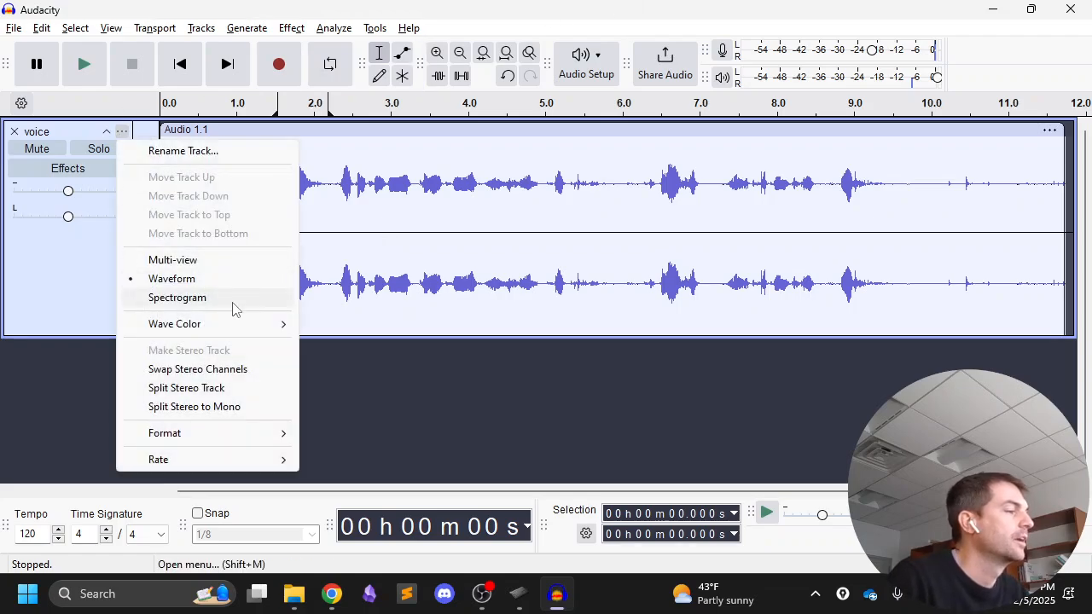
{"action": "mouse_move", "coordinate": [237, 331]}
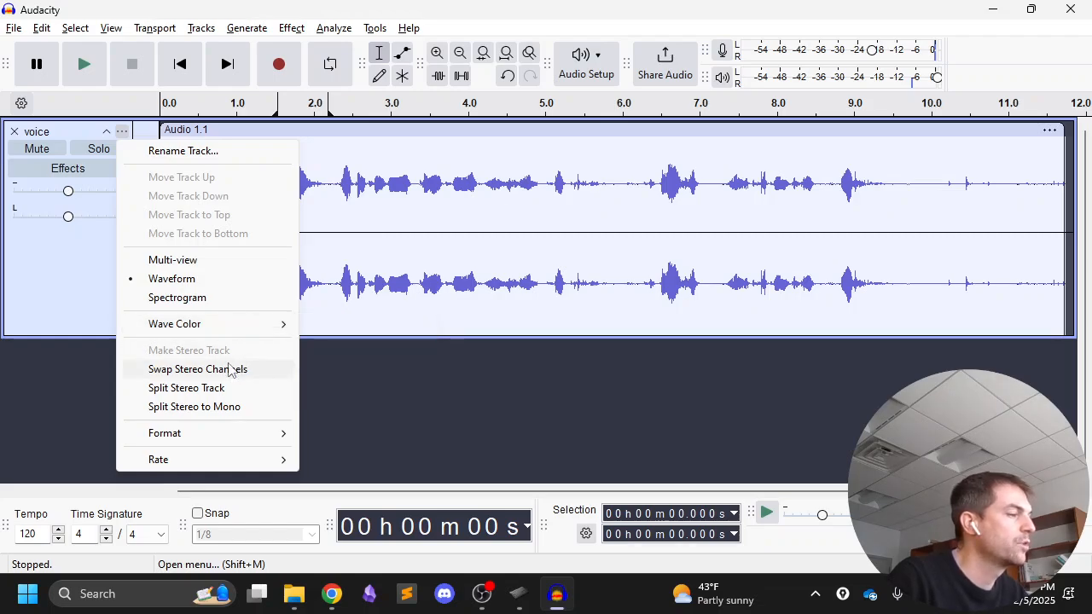
{"action": "mouse_move", "coordinate": [197, 472]}
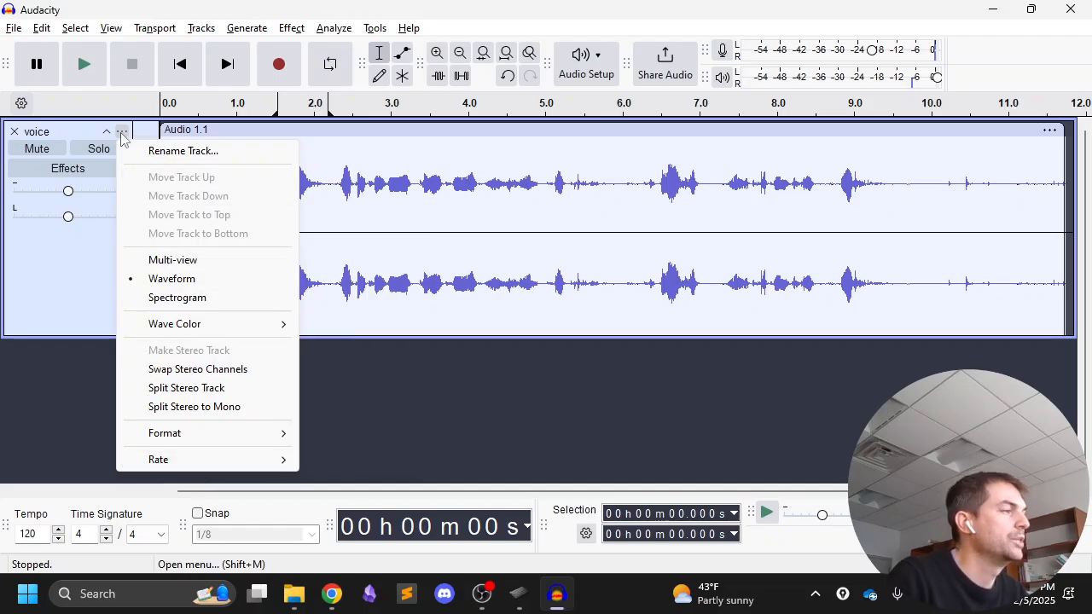
{"action": "left_click", "coordinate": [33, 283]}
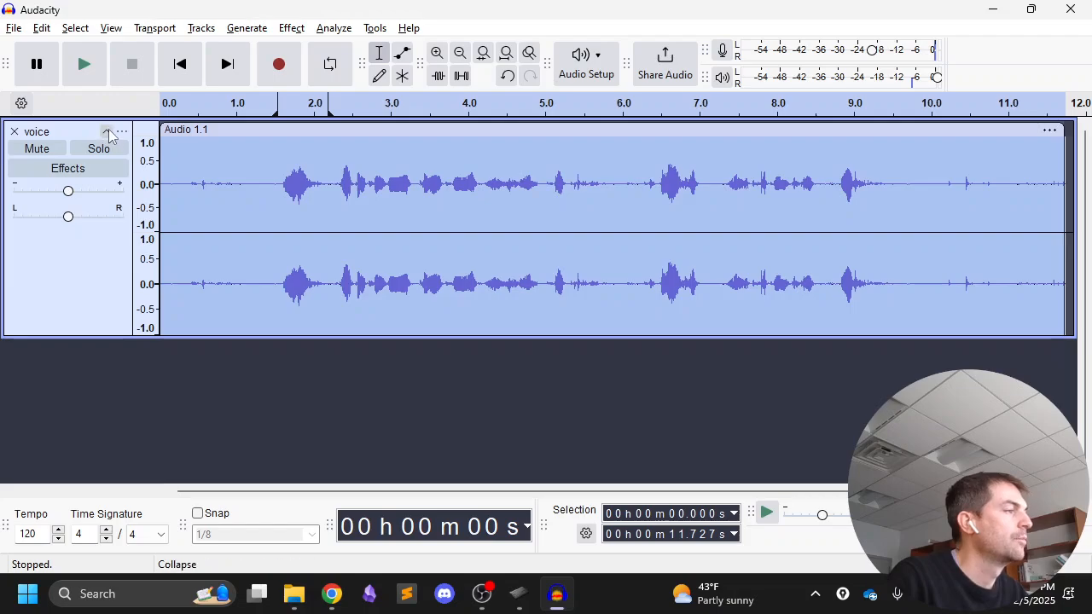
- Collapse and expand the voice track twice
{"action": "left_click", "coordinate": [106, 132]}
{"action": "left_click", "coordinate": [106, 132]}
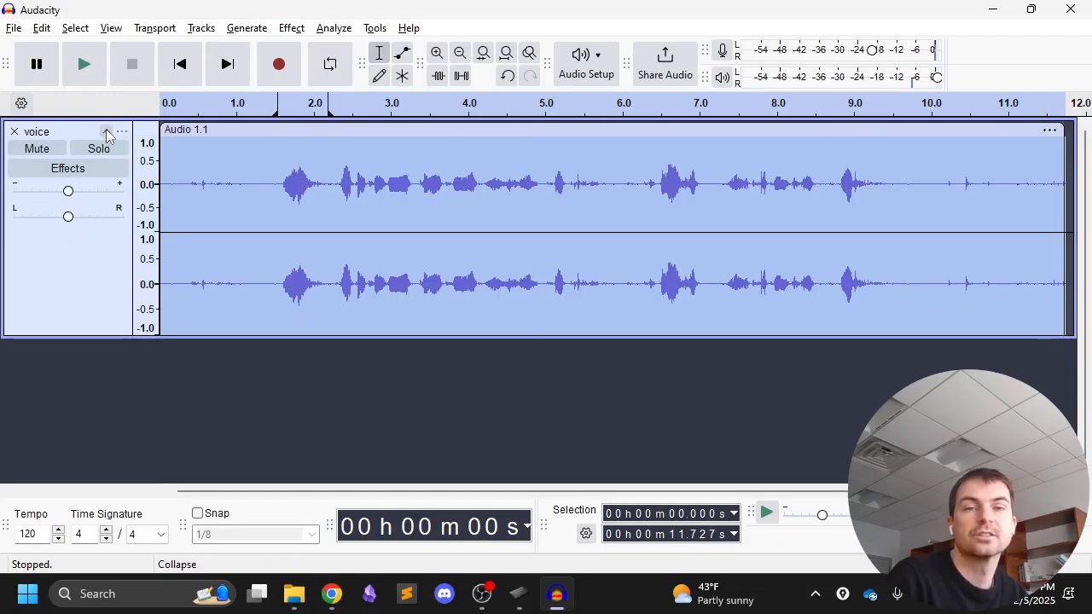
{"action": "left_click", "coordinate": [106, 132]}
{"action": "left_click", "coordinate": [106, 133]}
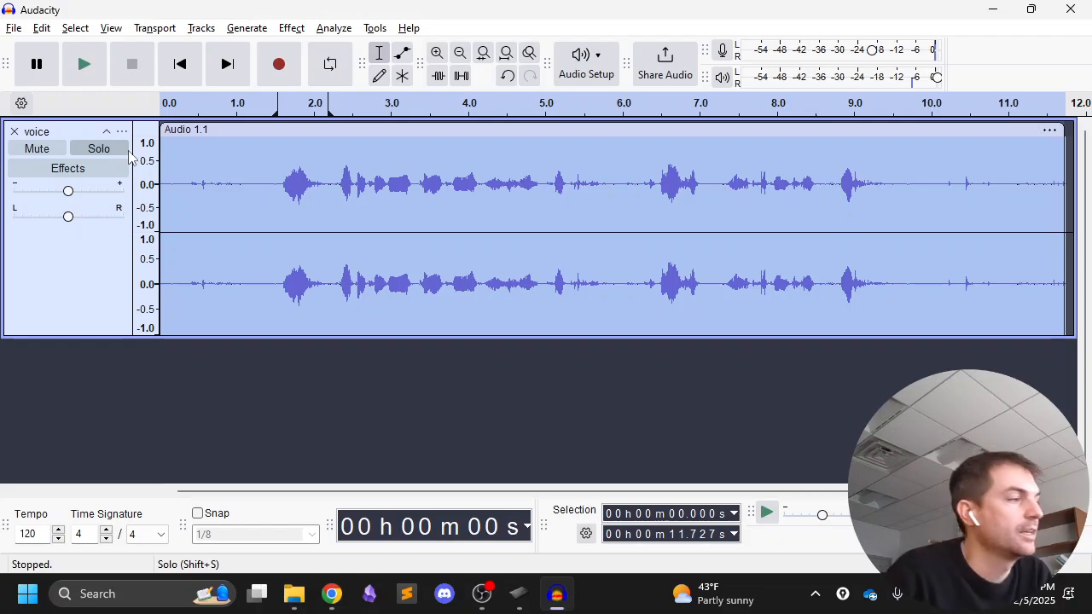
- Clear the selection on the voice track, and return the playback cursor to the start of the project
{"action": "left_click", "coordinate": [228, 245]}
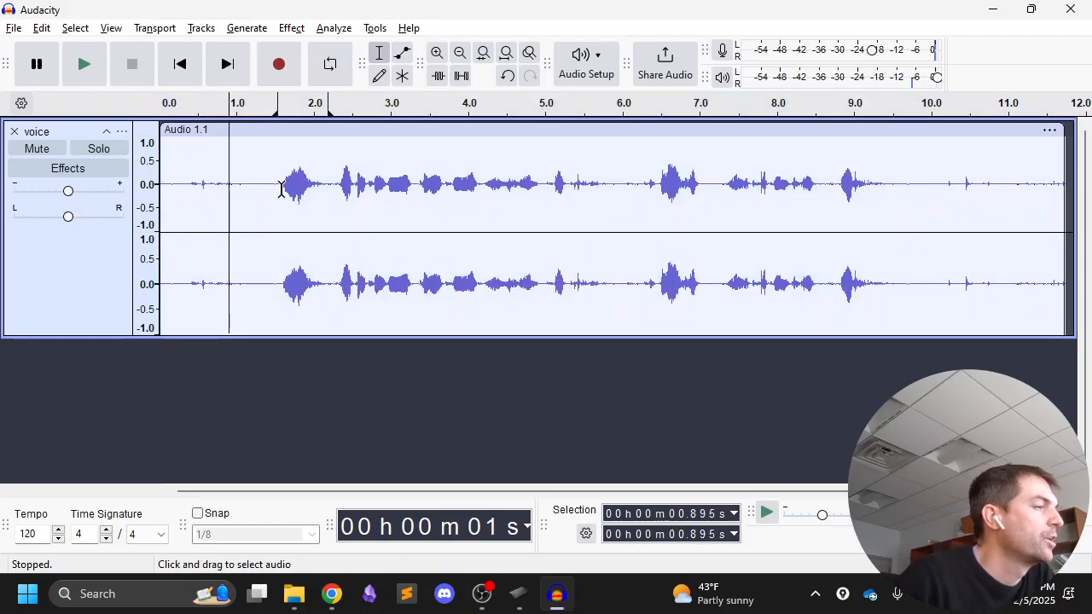
{"action": "left_click", "coordinate": [179, 64]}
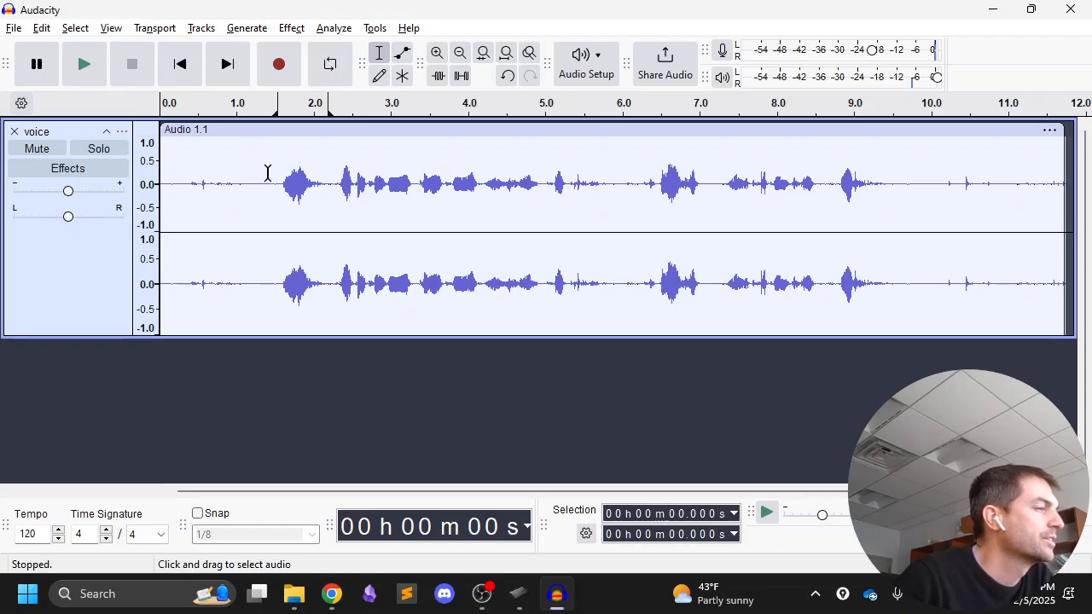
- Play the voice track from the beginning, mark where speech starts at about 1.59 s, and return the cursor to the start
{"action": "left_click", "coordinate": [96, 78]}
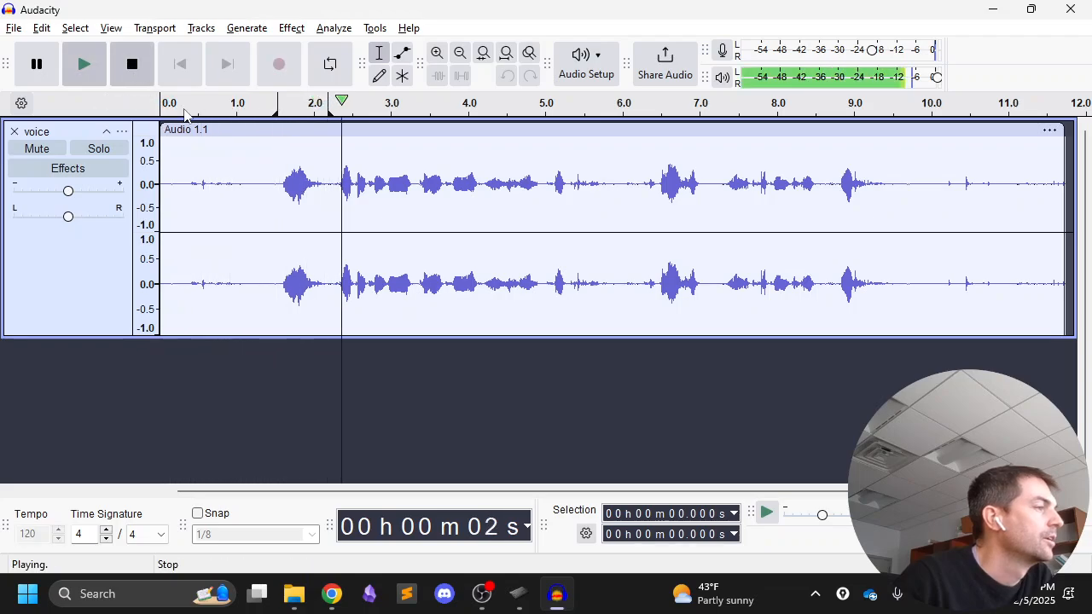
{"action": "left_click", "coordinate": [131, 64]}
{"action": "left_click", "coordinate": [281, 185]}
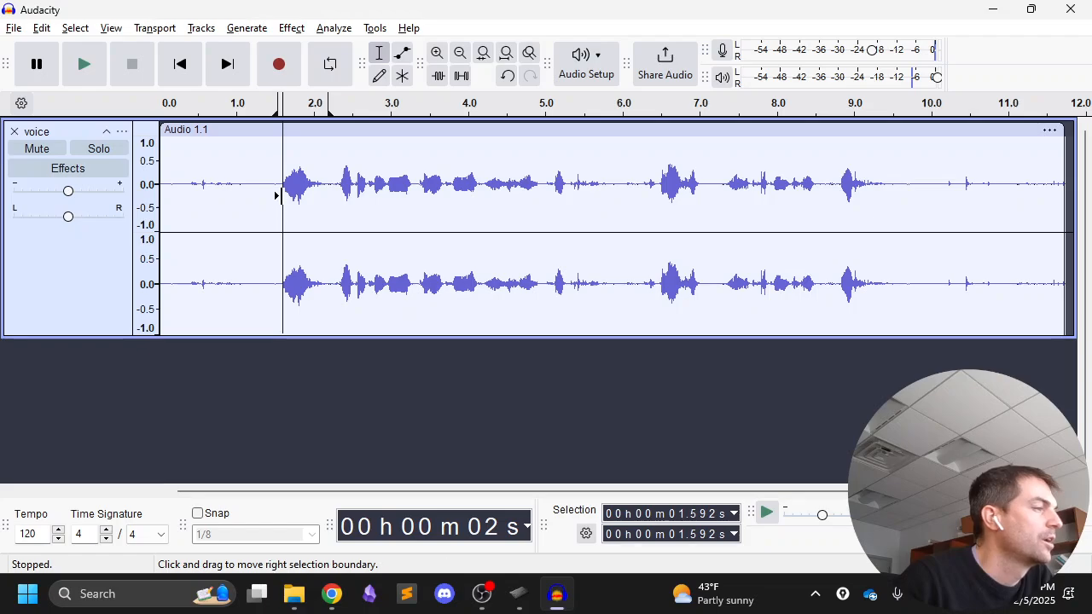
{"action": "left_click", "coordinate": [179, 64]}
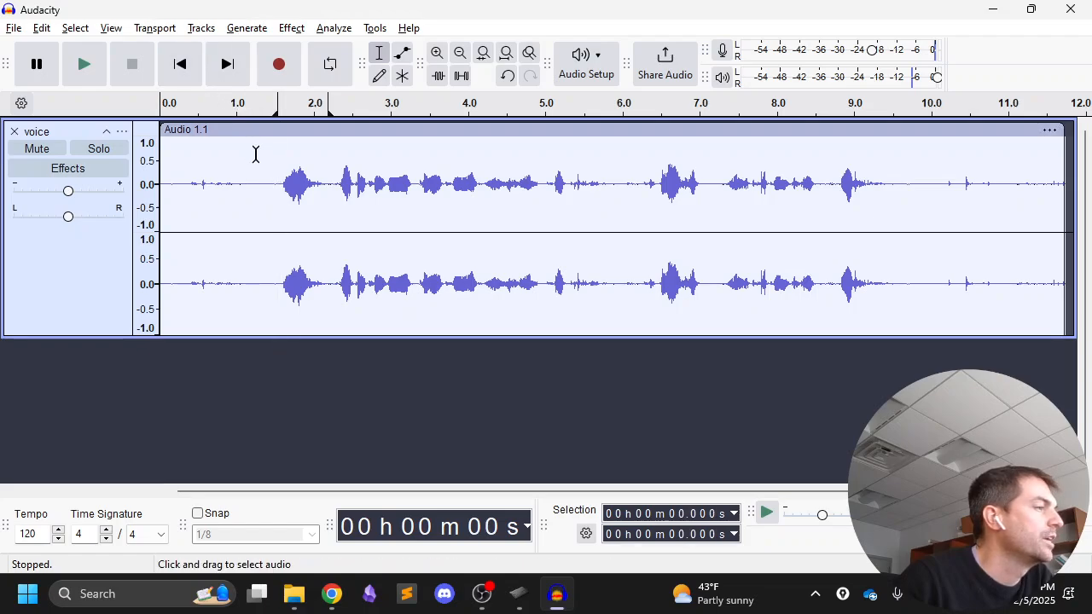
- Try deleting the opening silence of the voice clip, from the start to about 1.57 s, and undo the deletion
{"action": "left_click_drag", "start_coordinate": [284, 186], "coordinate": [160, 204]}
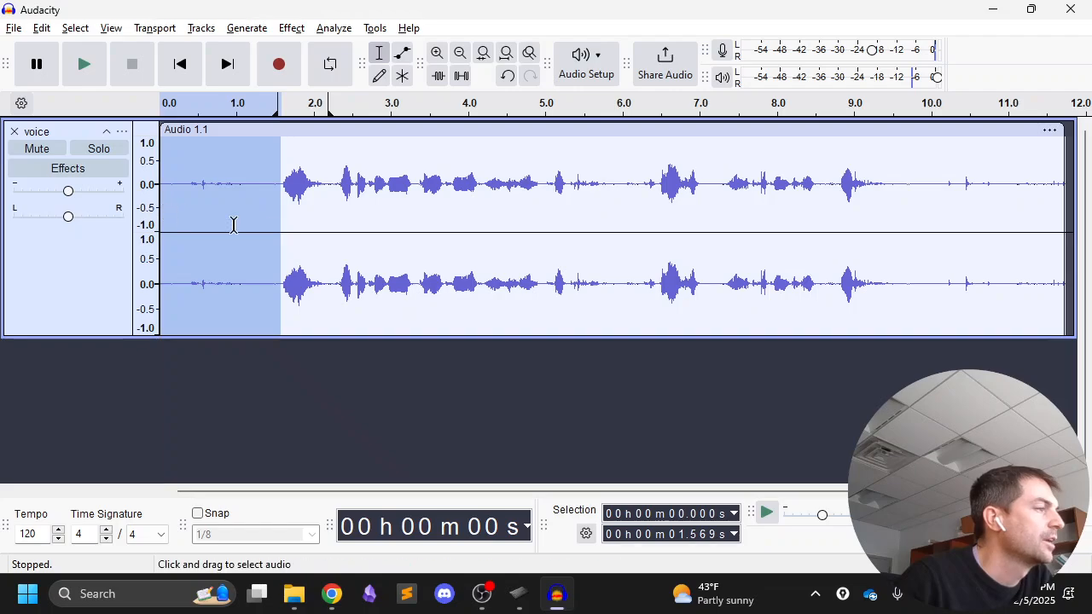
{"action": "key", "text": "Delete"}
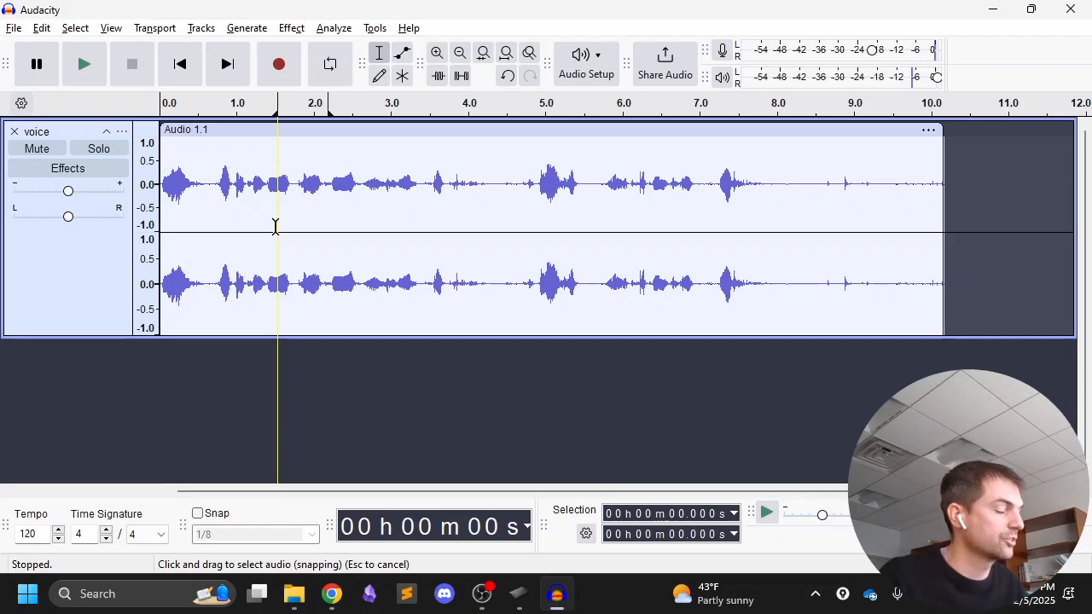
{"action": "key", "text": "ctrl+z"}
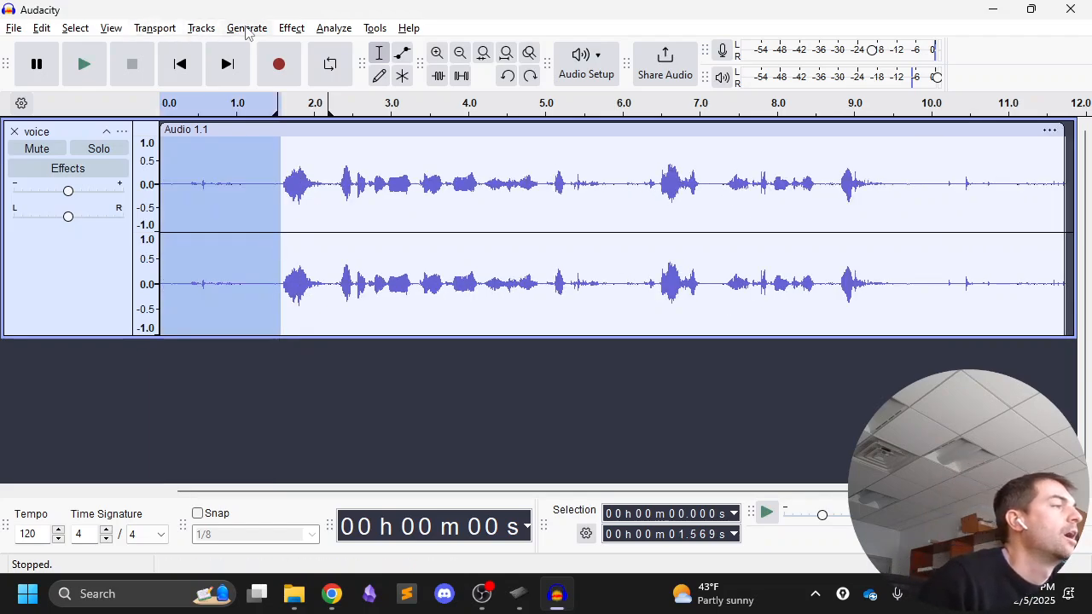
- Remove the selected opening silence from the voice clip with Cut and leave gap
{"action": "left_click", "coordinate": [48, 34]}
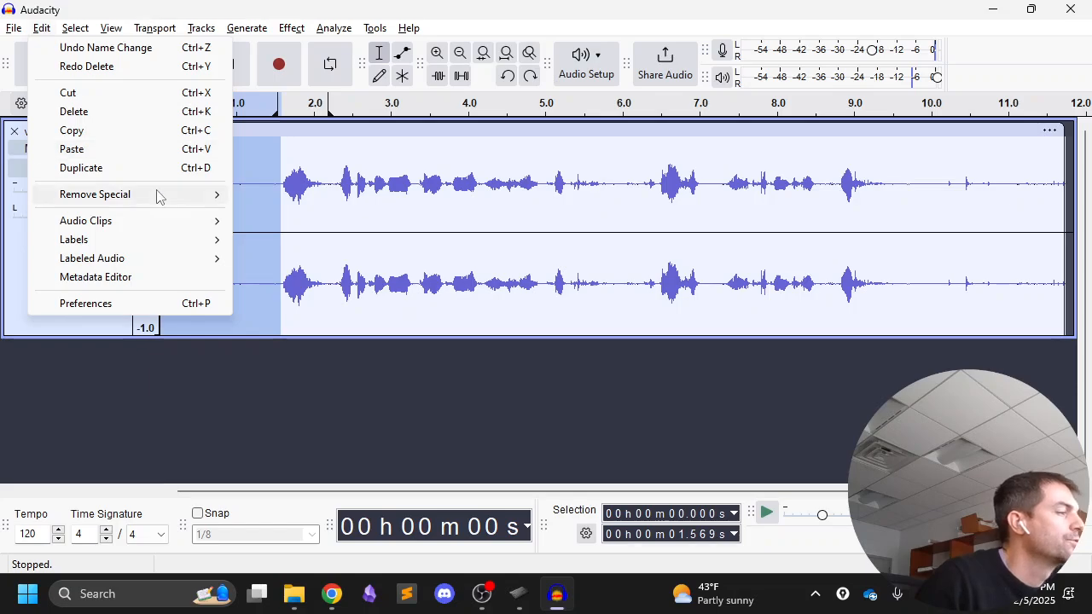
{"action": "mouse_move", "coordinate": [149, 197]}
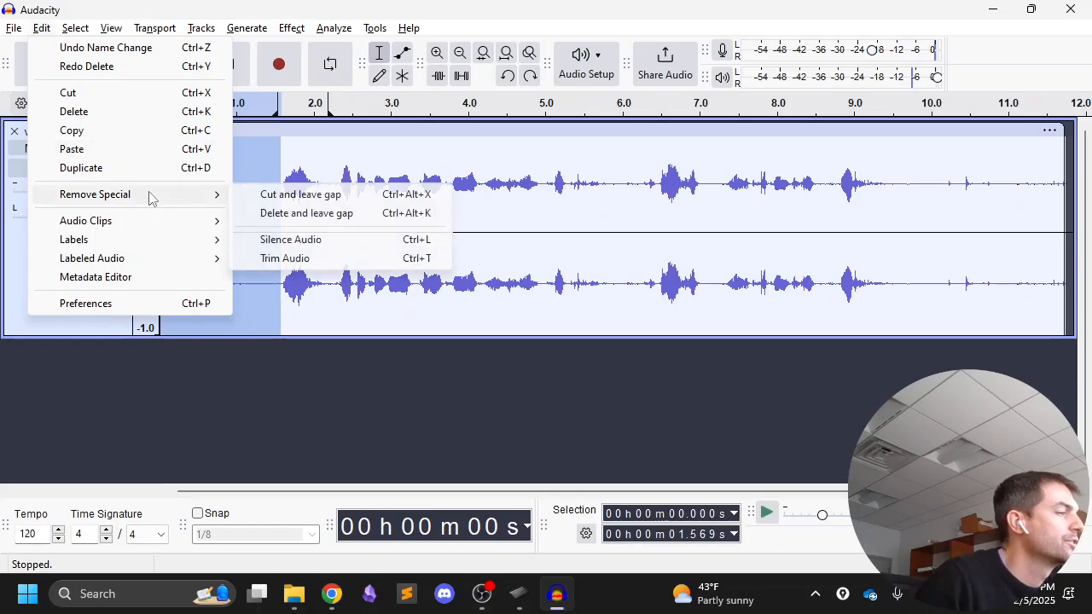
{"action": "left_click", "coordinate": [310, 198]}
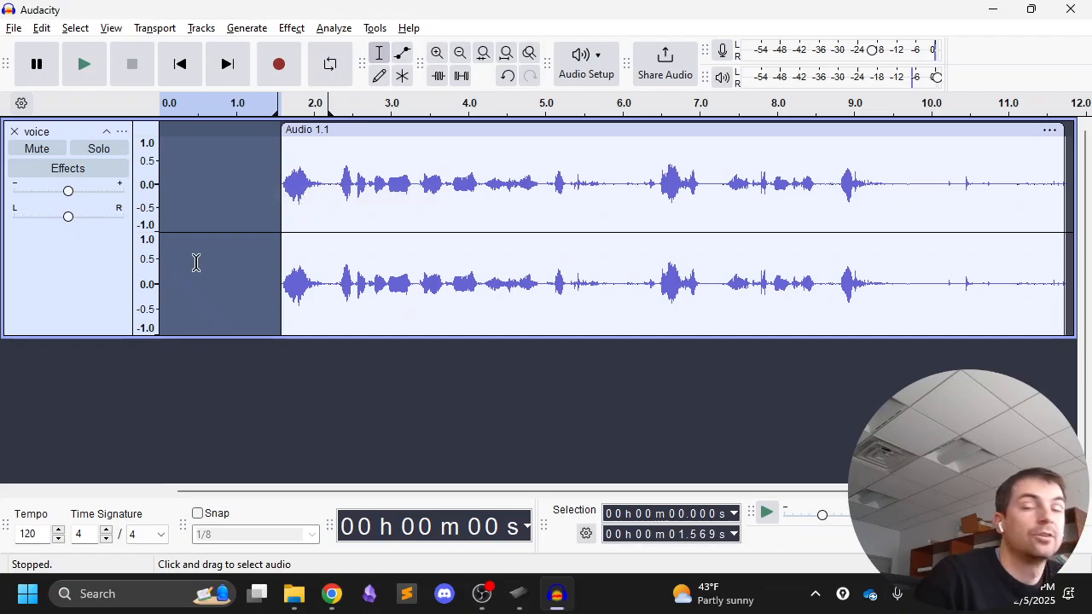
- Play the voice track from the start through the gap into the speech, and stop playback
{"action": "left_click", "coordinate": [85, 65]}
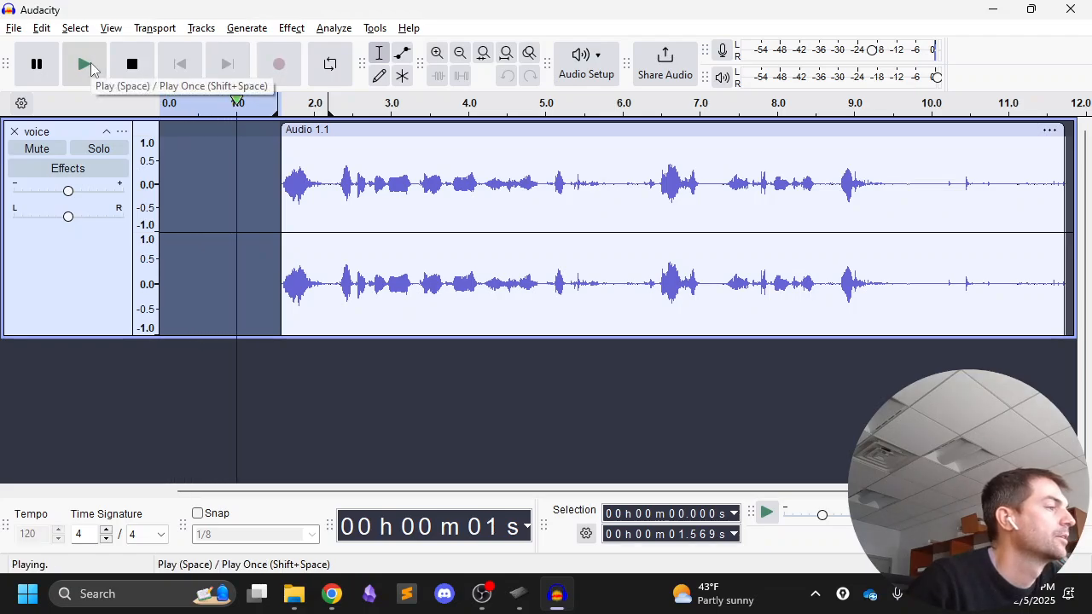
{"action": "left_click", "coordinate": [307, 106]}
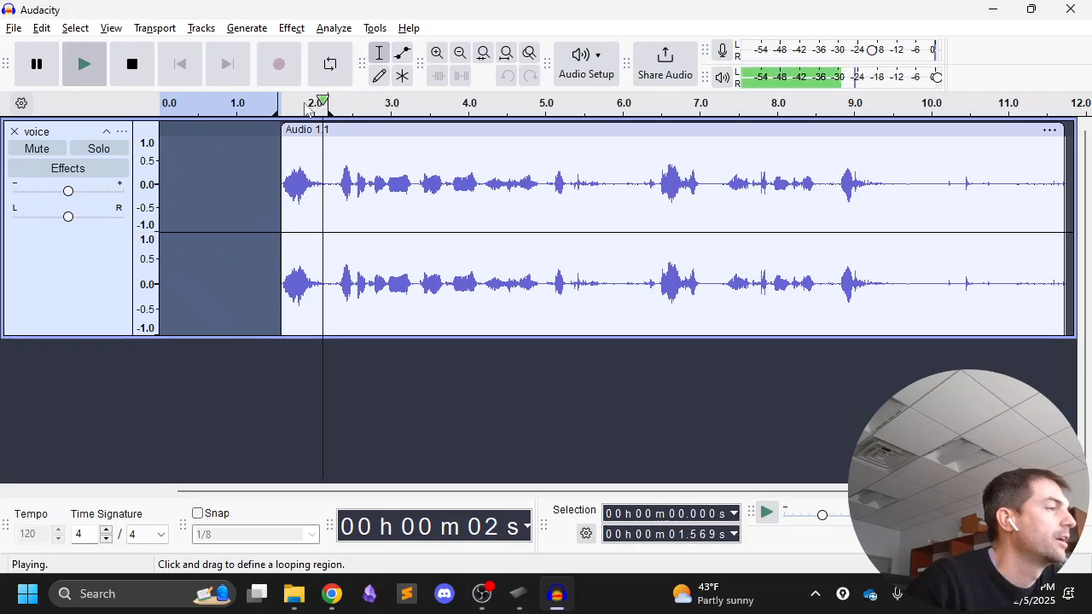
{"action": "left_click", "coordinate": [126, 75]}
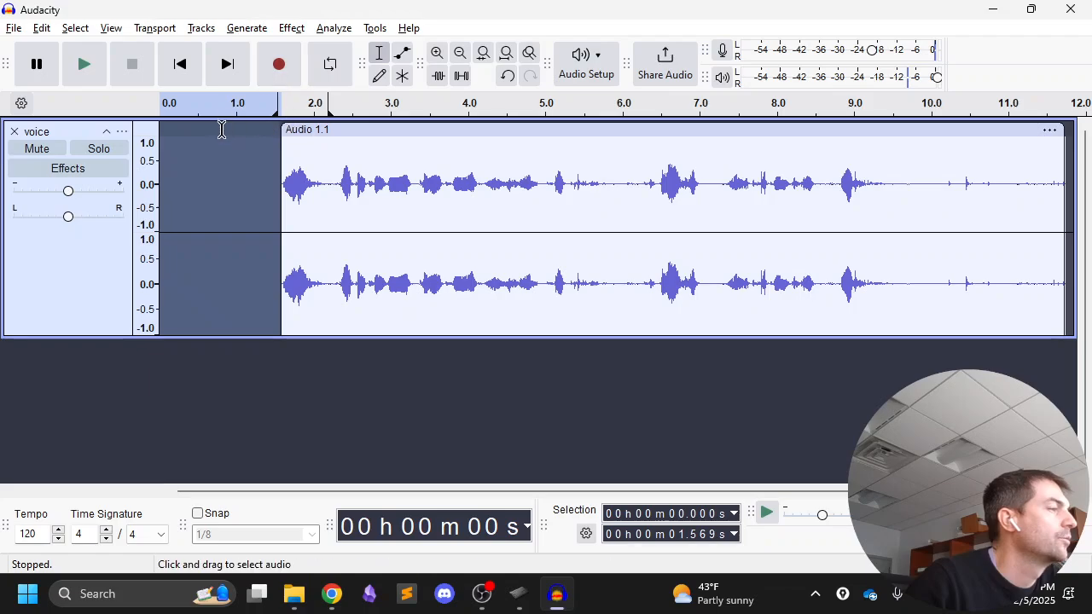
- Undo the Cut and leave gap edit on the voice track
{"action": "left_click", "coordinate": [222, 145]}
{"action": "left_click", "coordinate": [43, 29]}
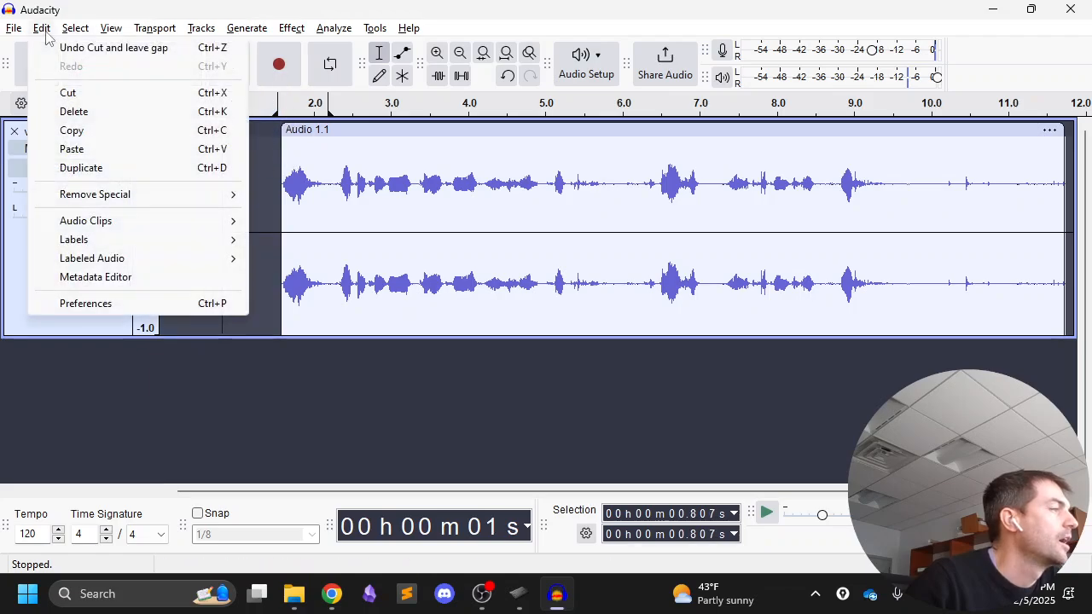
{"action": "left_click", "coordinate": [45, 33]}
{"action": "key", "text": "ctrl+z"}
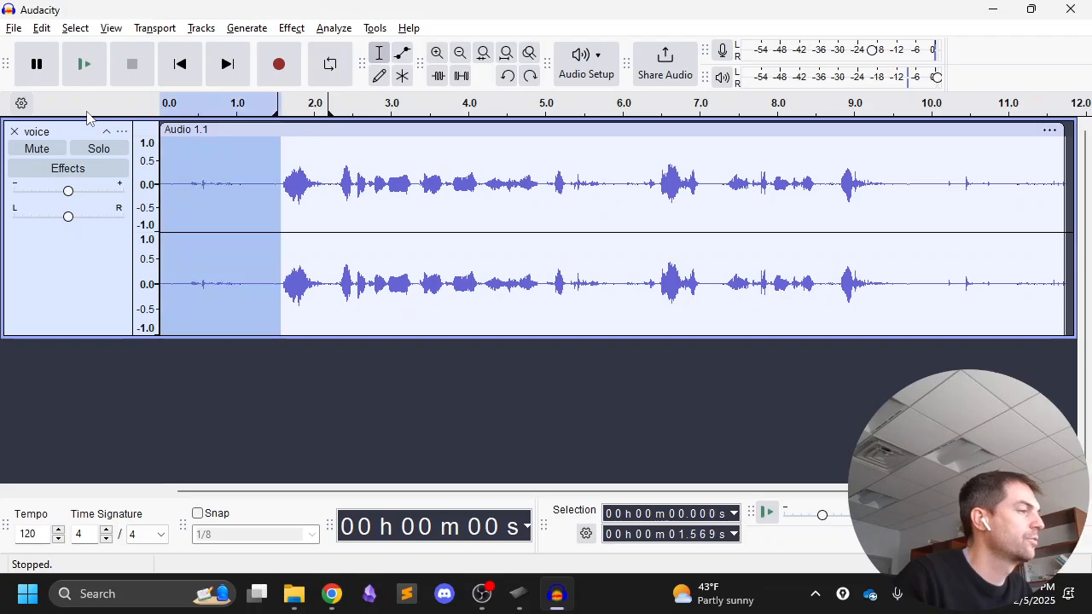
- Try Trim Audio on the selected opening silence of the voice clip, and undo the trim
{"action": "left_click", "coordinate": [44, 31]}
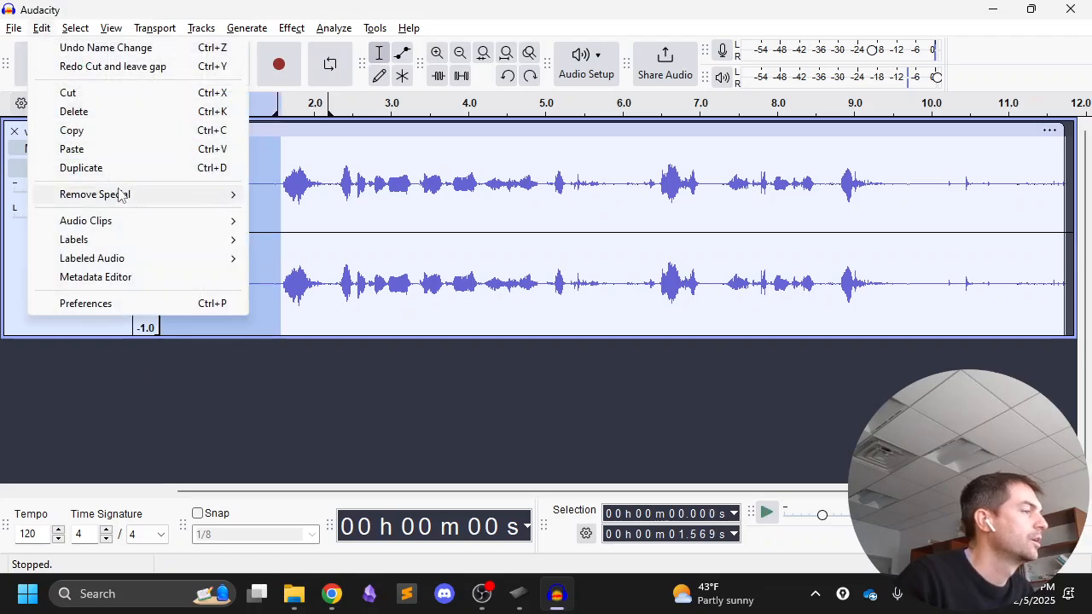
{"action": "mouse_move", "coordinate": [120, 203]}
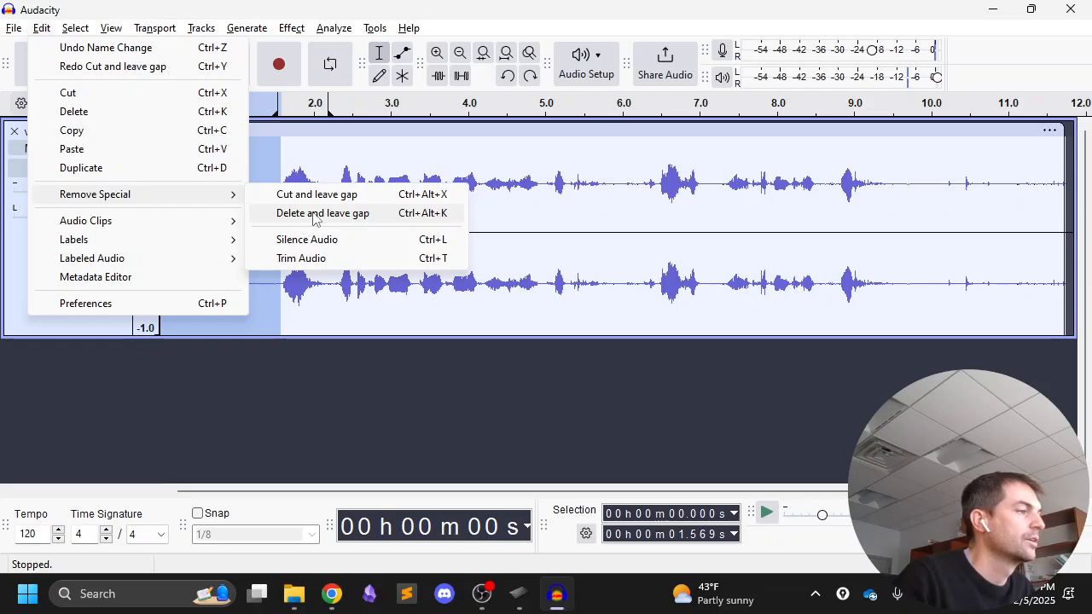
{"action": "left_click", "coordinate": [338, 261]}
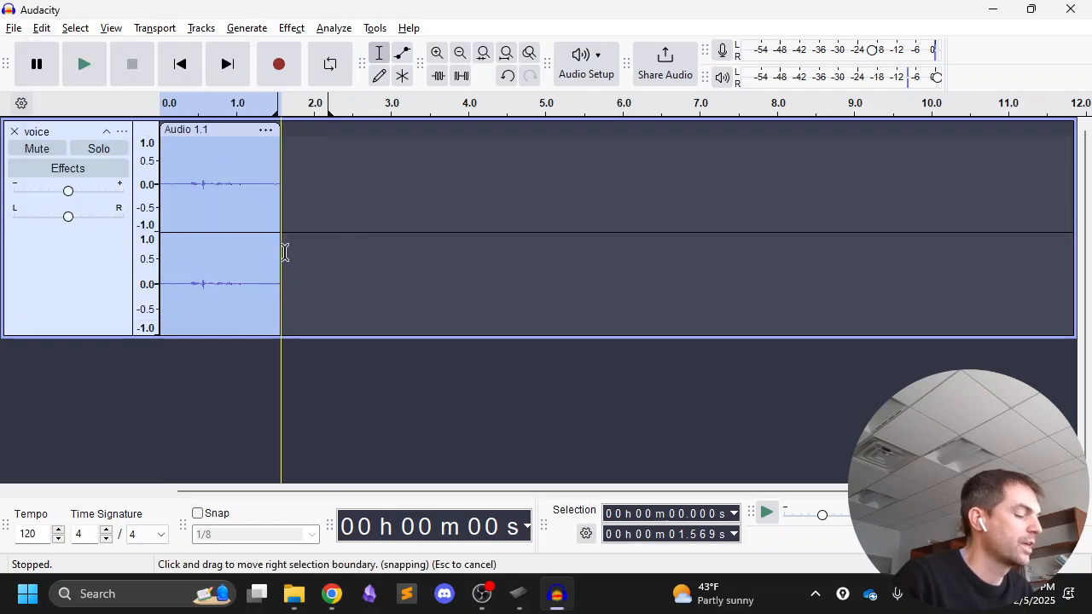
{"action": "key", "text": "ctrl+z"}
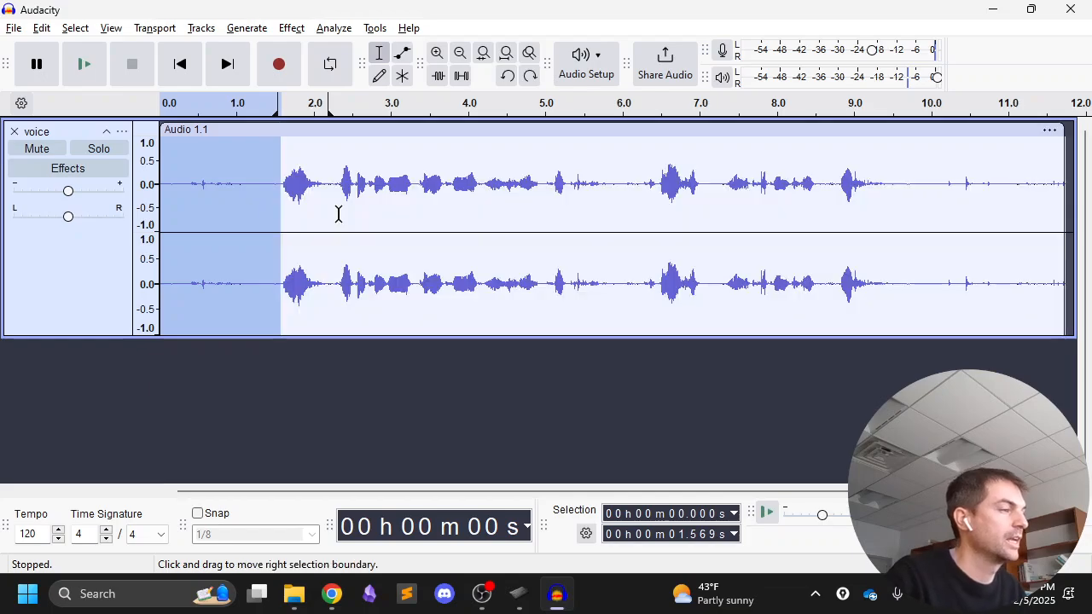
- Delete the opening silence of the voice clip, from the start to about 1.58 s, without leaving a gap
{"action": "left_click", "coordinate": [274, 223]}
{"action": "left_click", "coordinate": [266, 214]}
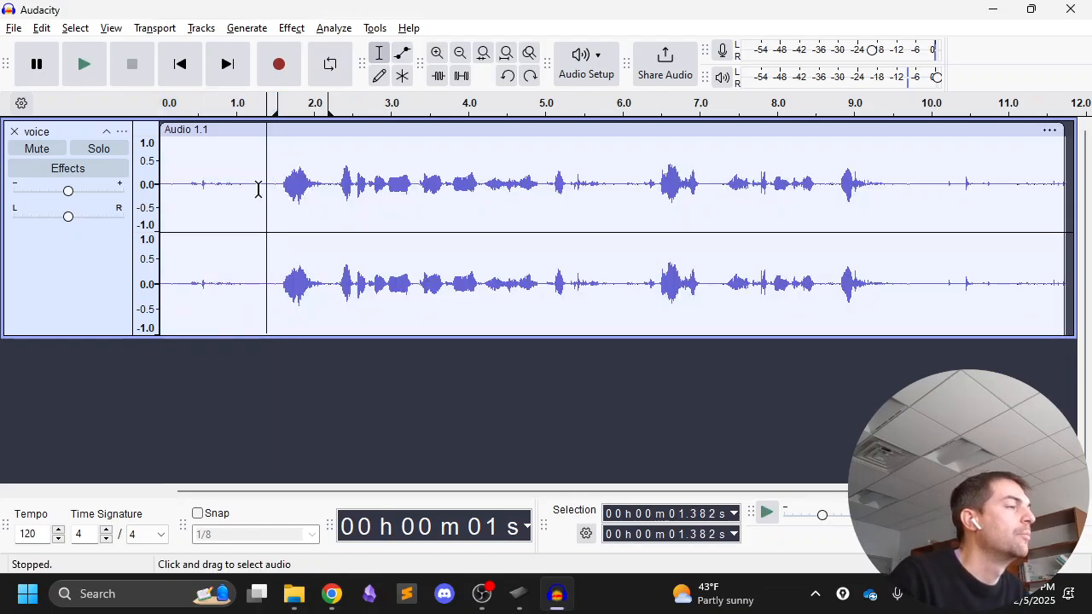
{"action": "left_click", "coordinate": [259, 190]}
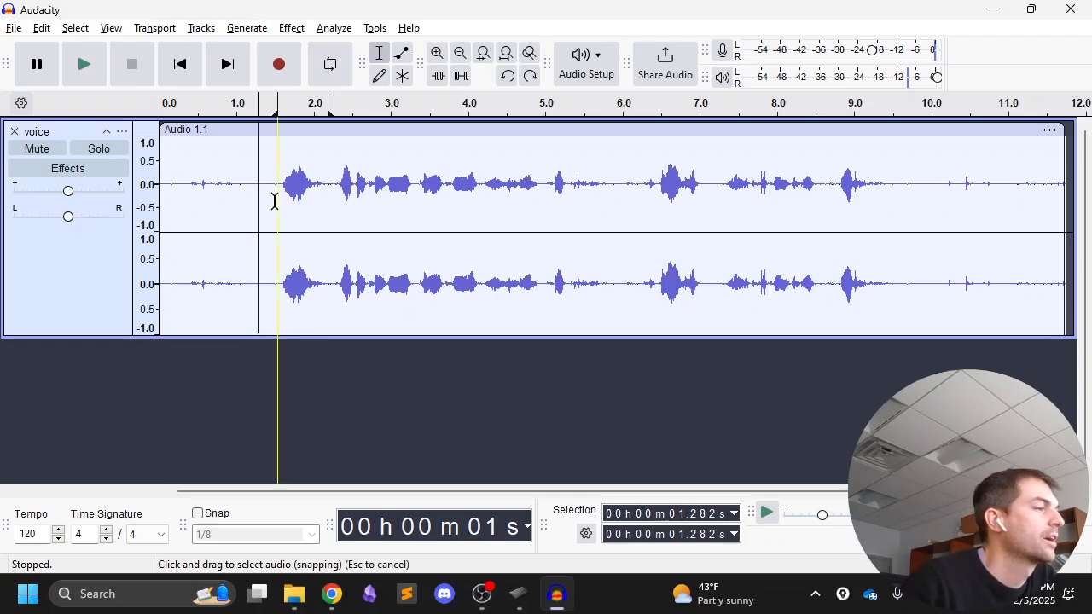
{"action": "left_click_drag", "start_coordinate": [283, 188], "coordinate": [162, 203]}
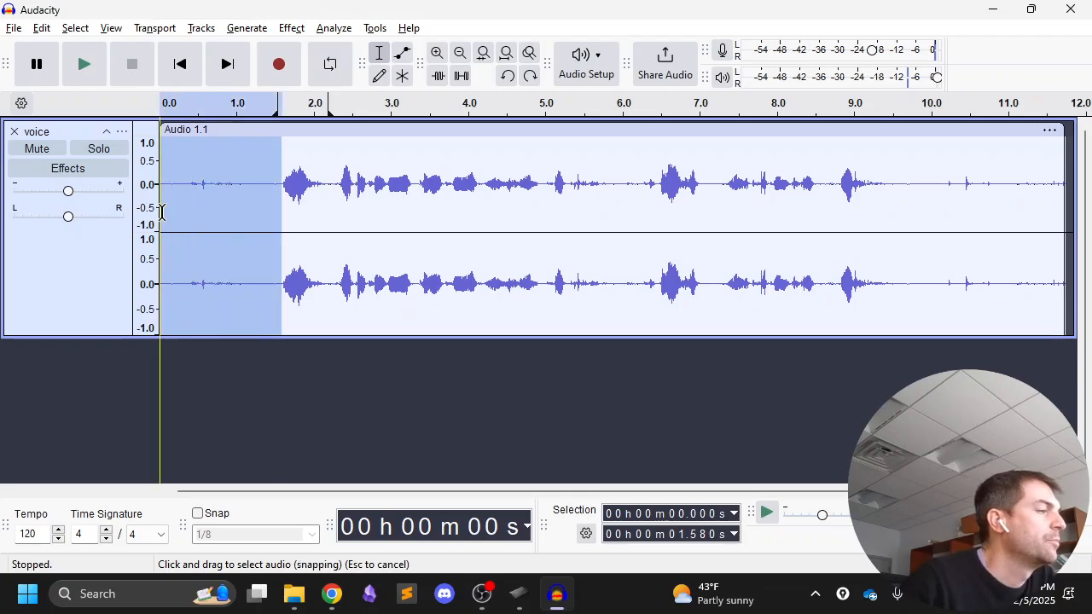
{"action": "key", "text": "Delete"}
- Play the shortened voice clip briefly from its start and again from about 3.48 s
{"action": "key", "text": "space"}
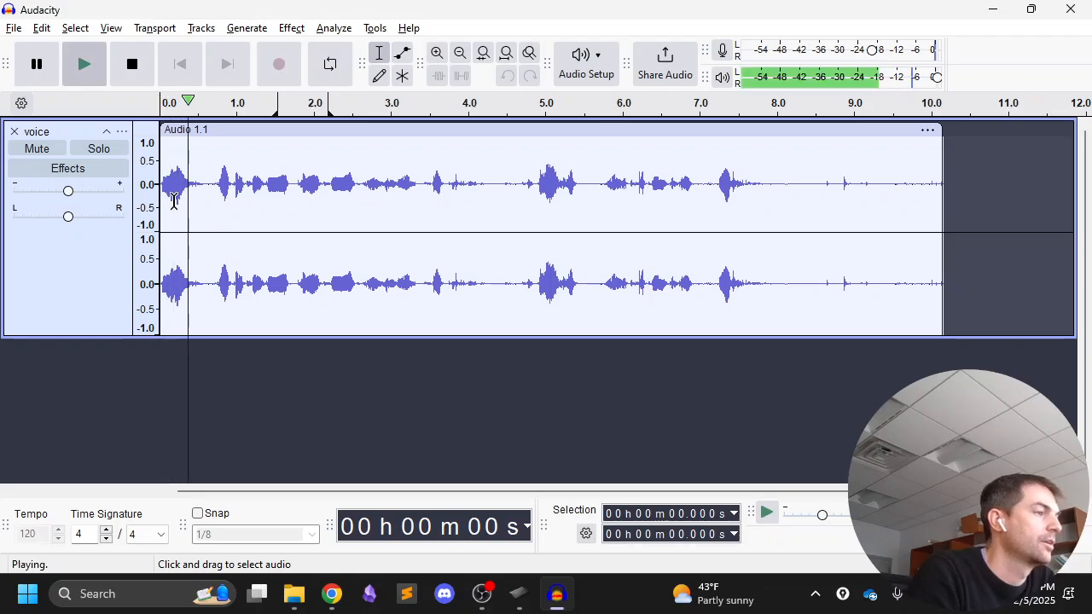
{"action": "key", "text": "space"}
{"action": "left_click", "coordinate": [428, 181]}
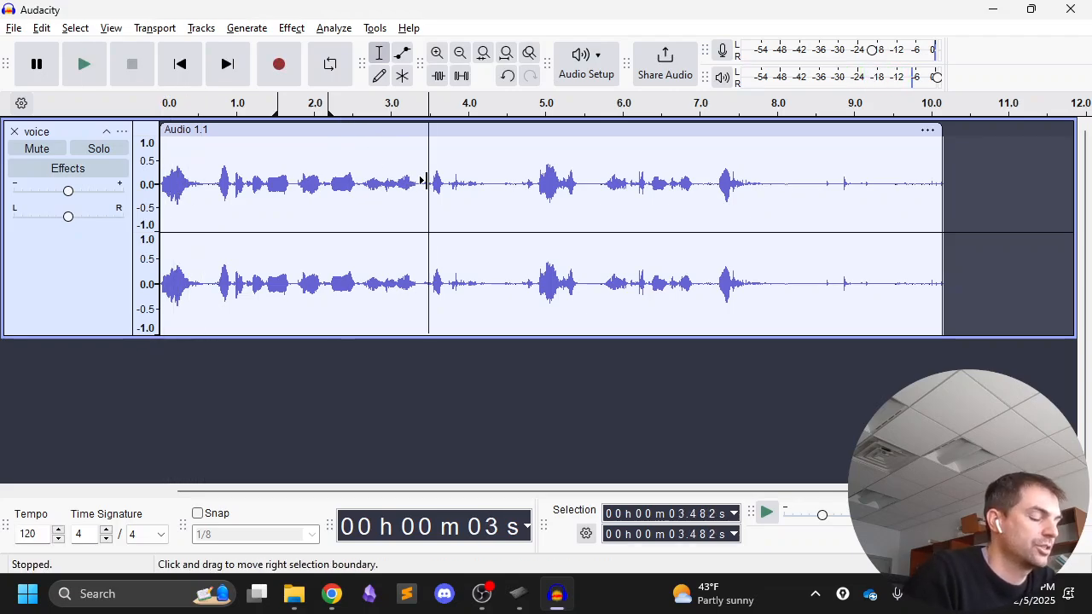
{"action": "key", "text": "space"}
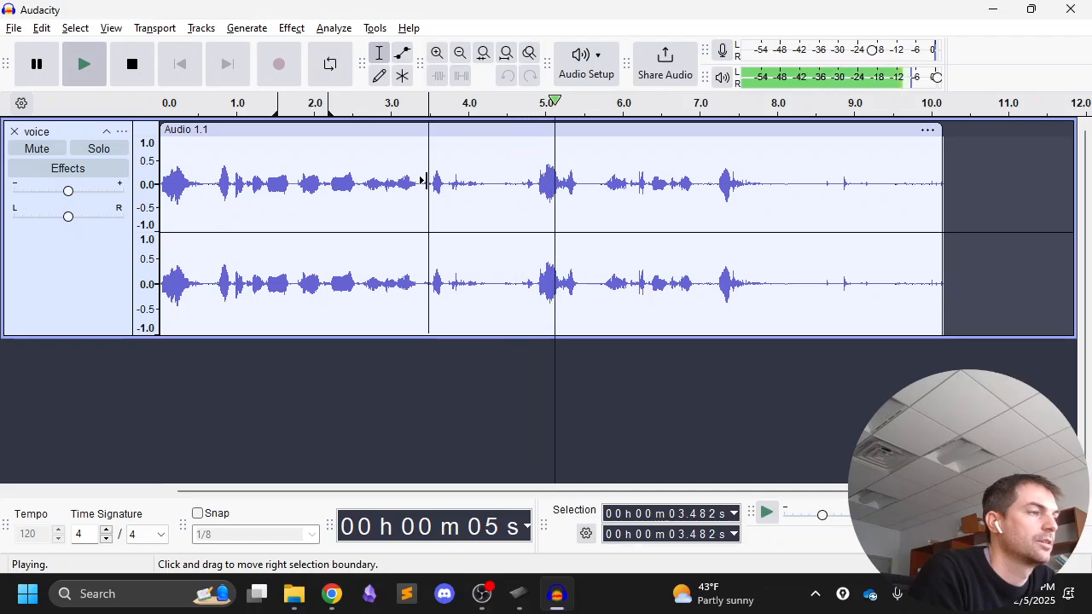
{"action": "key", "text": "space"}
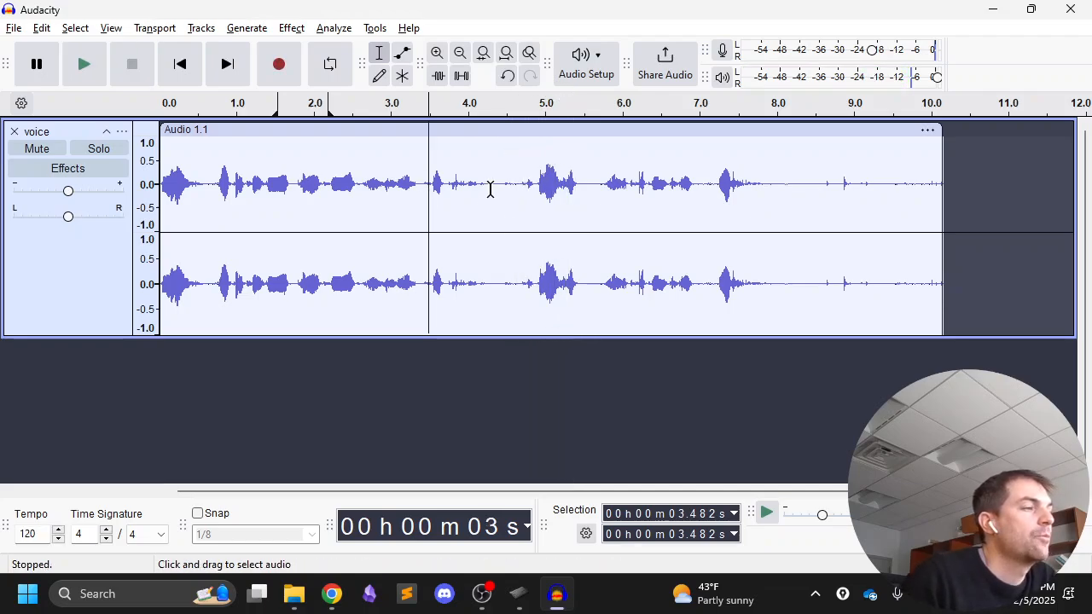
- Delete the pause in the middle of the voice clip, from about 4.31 s to 4.86 s
{"action": "left_click_drag", "start_coordinate": [490, 189], "coordinate": [540, 187]}
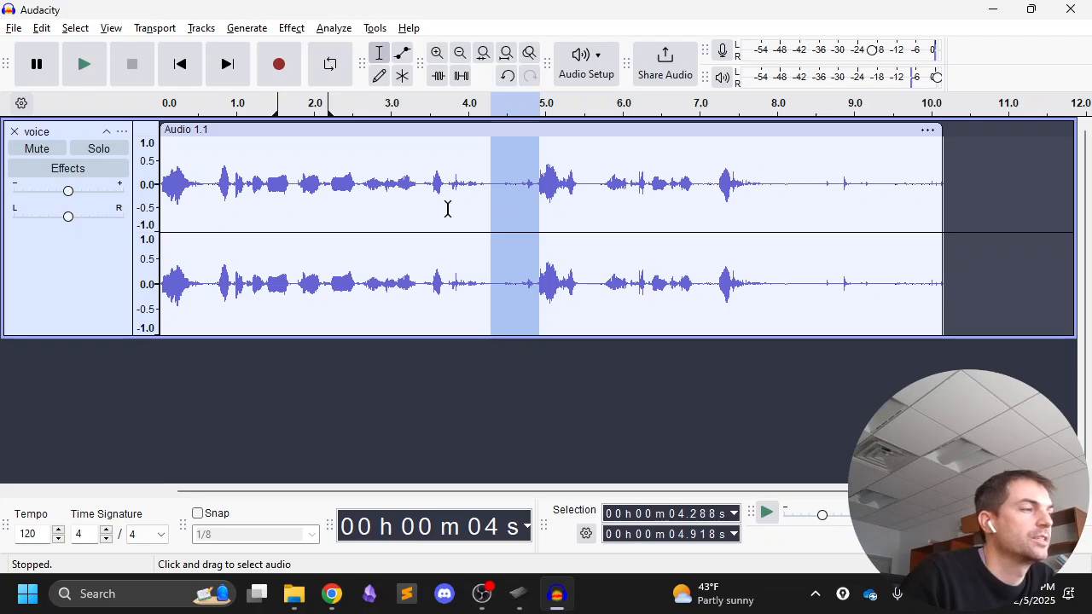
{"action": "left_click", "coordinate": [449, 208]}
{"action": "left_click_drag", "start_coordinate": [486, 194], "coordinate": [531, 225]}
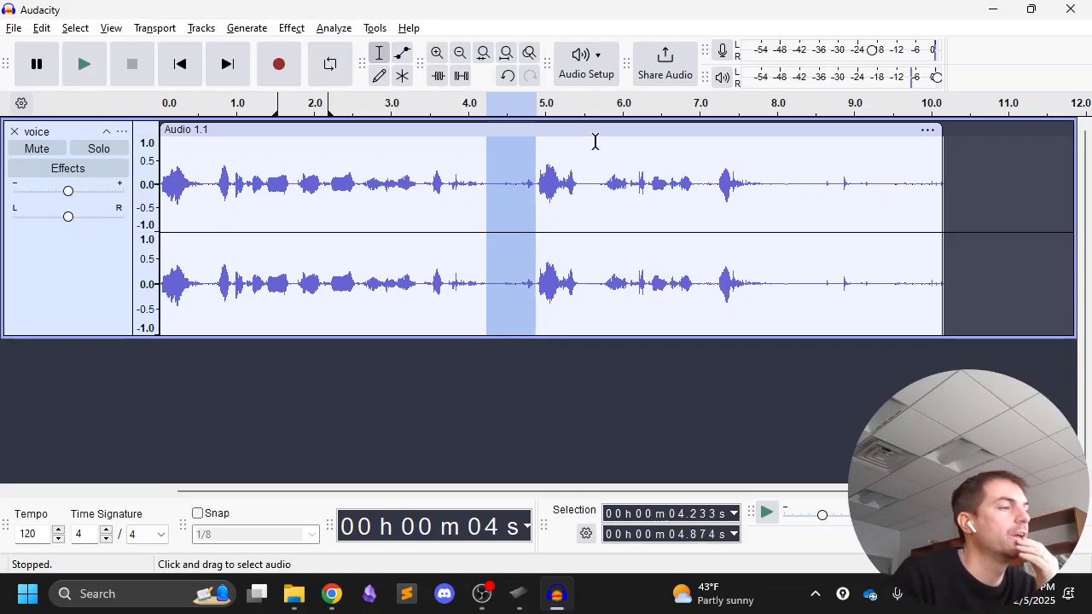
{"action": "left_click", "coordinate": [512, 212]}
{"action": "left_click", "coordinate": [494, 198]}
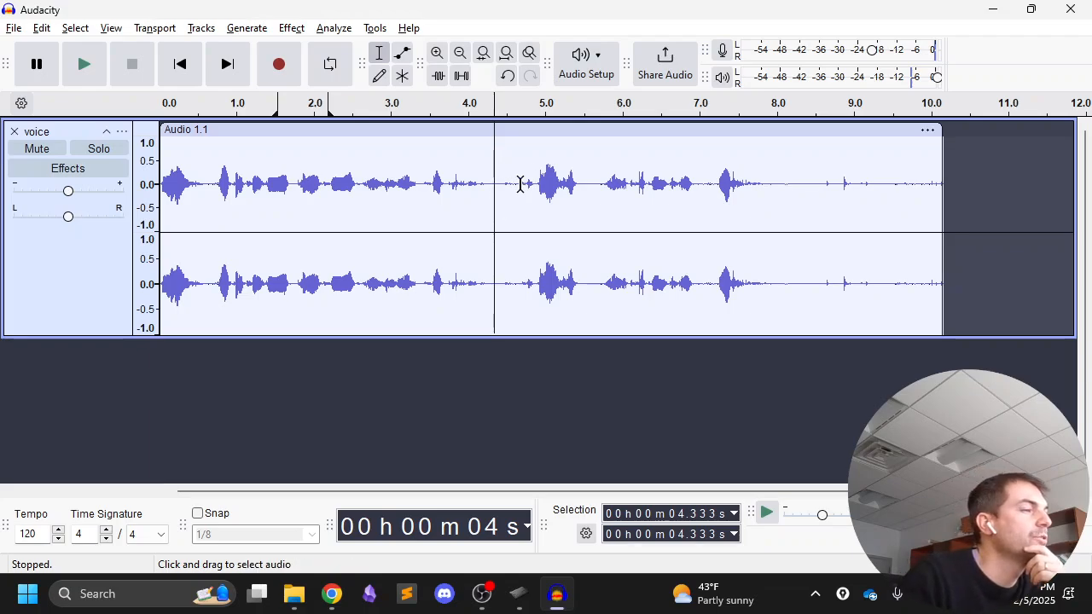
{"action": "left_click_drag", "start_coordinate": [536, 189], "coordinate": [493, 196]}
{"action": "key", "text": "Delete"}
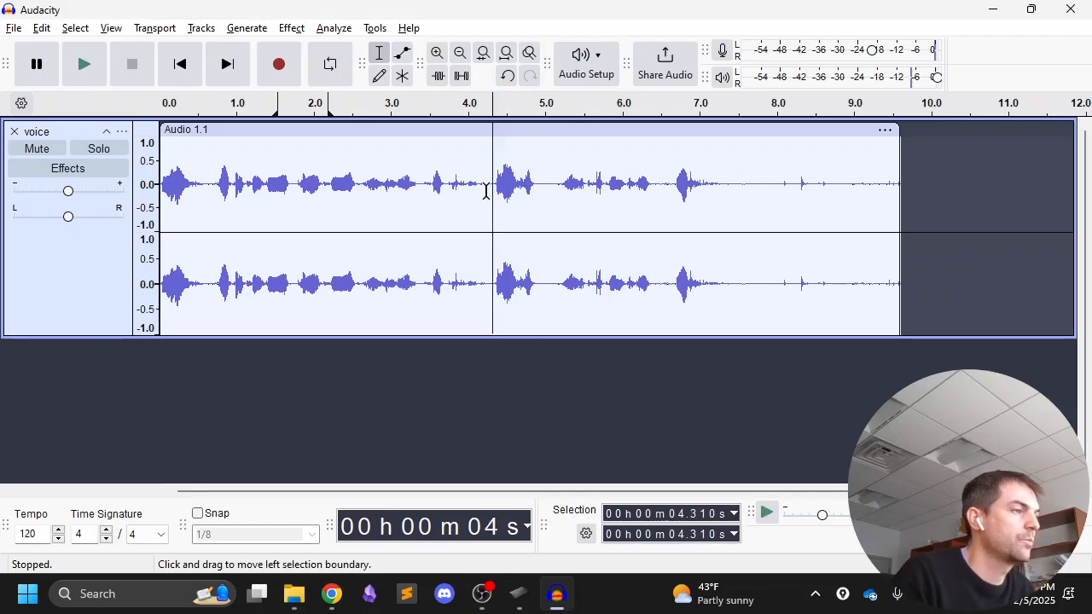
- Play across the shortened pause from about 3.68 s, and undo the pause deletion
{"action": "left_click", "coordinate": [475, 190]}
{"action": "left_click", "coordinate": [443, 189]}
{"action": "key", "text": "space"}
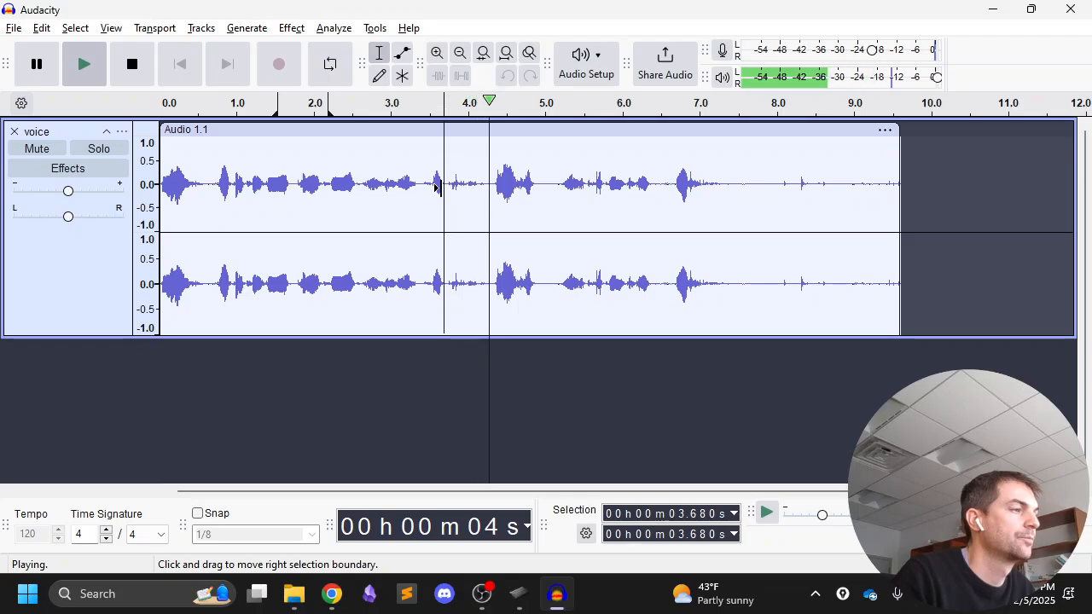
{"action": "key", "text": "space"}
{"action": "key", "text": "ctrl+z"}
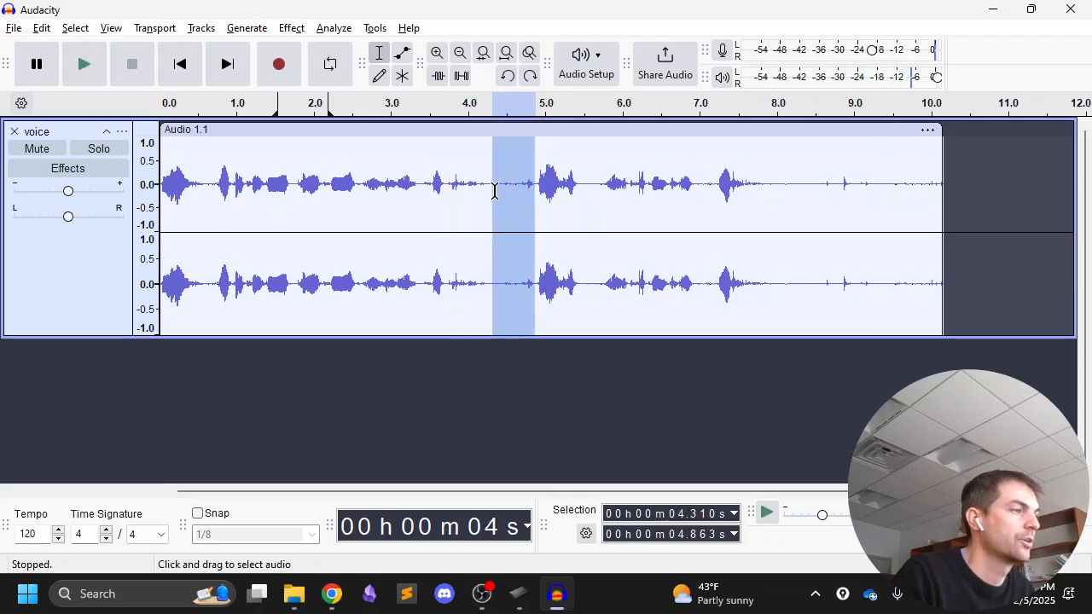
- Play the restored pause in the voice clip from about 4.34 s, and stop playback
{"action": "left_click", "coordinate": [496, 191]}
{"action": "key", "text": "space"}
{"action": "key", "text": "space"}
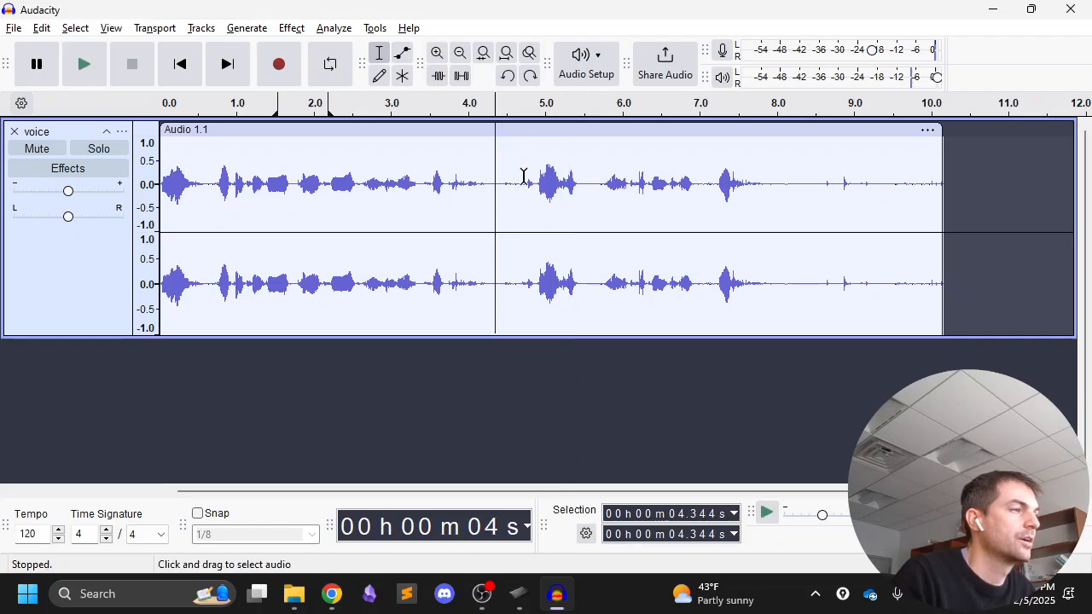
- Preview the mid-clip pause from about 4.3 s at closer zoom, and delete a section of its silence starting at about 4.33 s
{"action": "left_click_drag", "start_coordinate": [492, 192], "coordinate": [585, 193]}
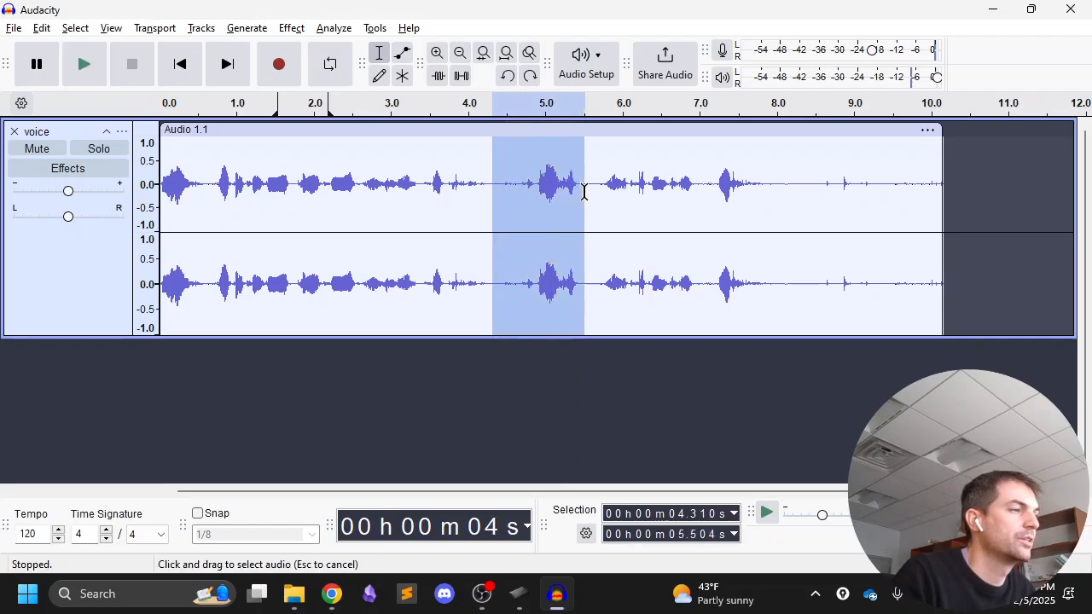
{"action": "left_click", "coordinate": [436, 52]}
{"action": "left_click", "coordinate": [437, 52]}
{"action": "left_click", "coordinate": [477, 171]}
{"action": "left_click", "coordinate": [428, 188]}
{"action": "key", "text": "space"}
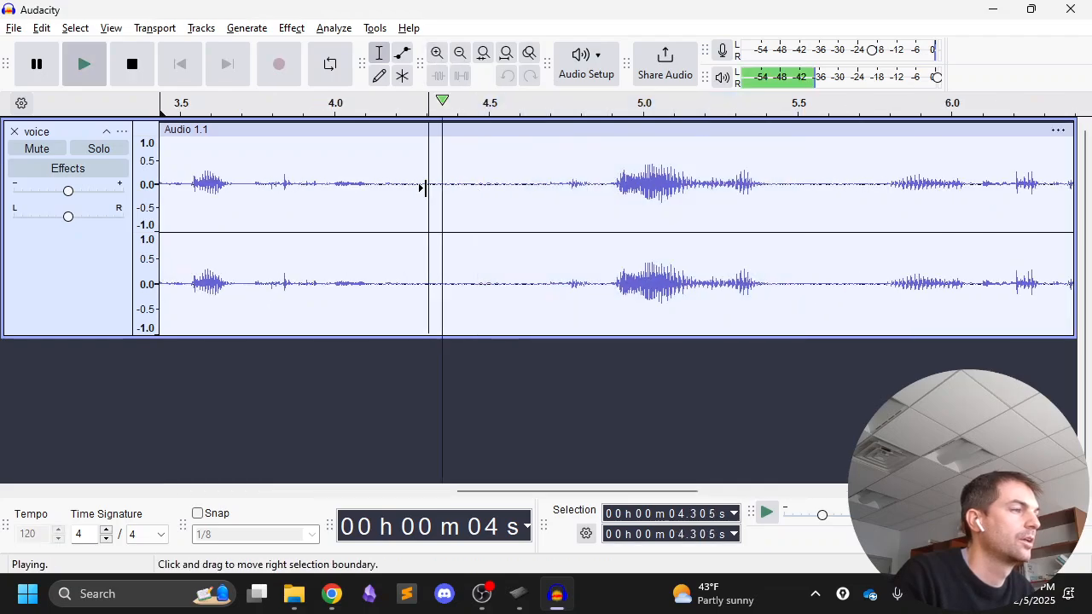
{"action": "key", "text": "space"}
{"action": "left_click_drag", "start_coordinate": [545, 179], "coordinate": [437, 200]}
{"action": "key", "text": "Delete"}
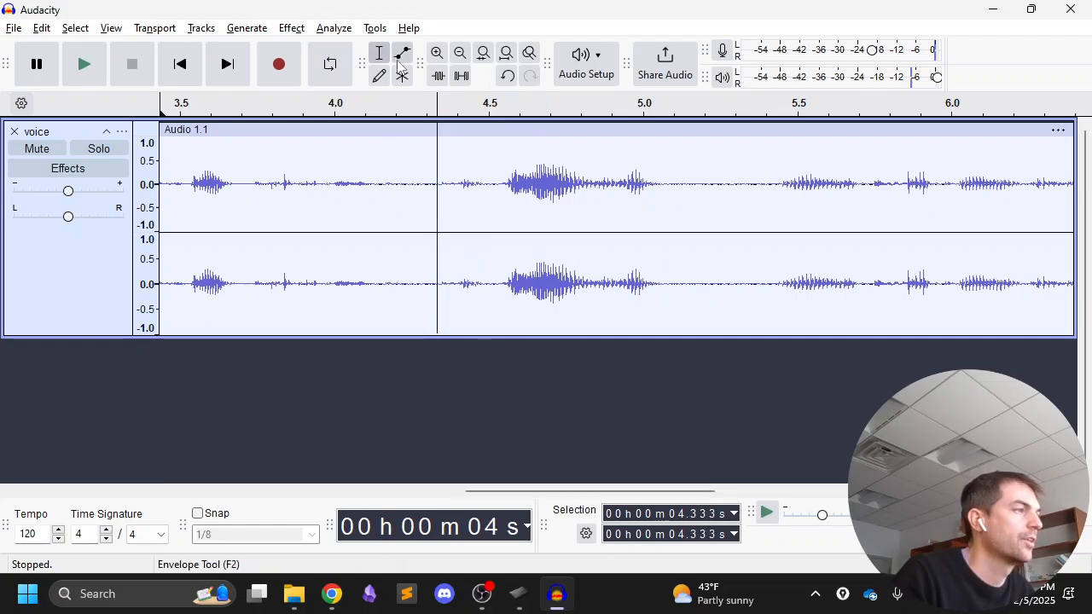
- Split the voice clip at about 4.33 s
{"action": "left_click", "coordinate": [459, 53]}
{"action": "left_click", "coordinate": [459, 52]}
{"action": "left_click", "coordinate": [459, 53]}
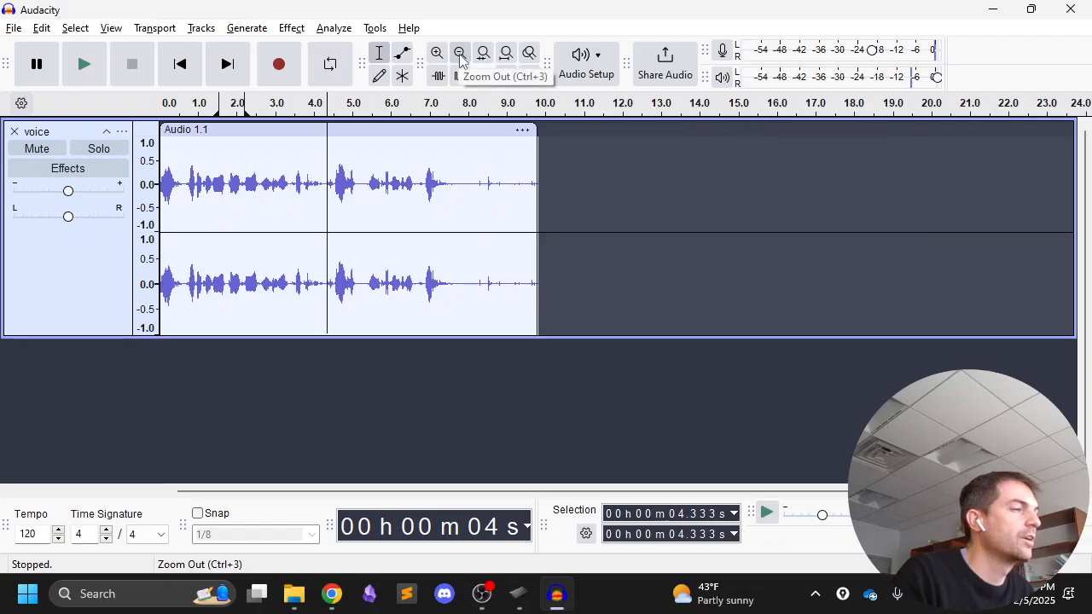
{"action": "left_click", "coordinate": [437, 53]}
{"action": "left_click", "coordinate": [438, 53]}
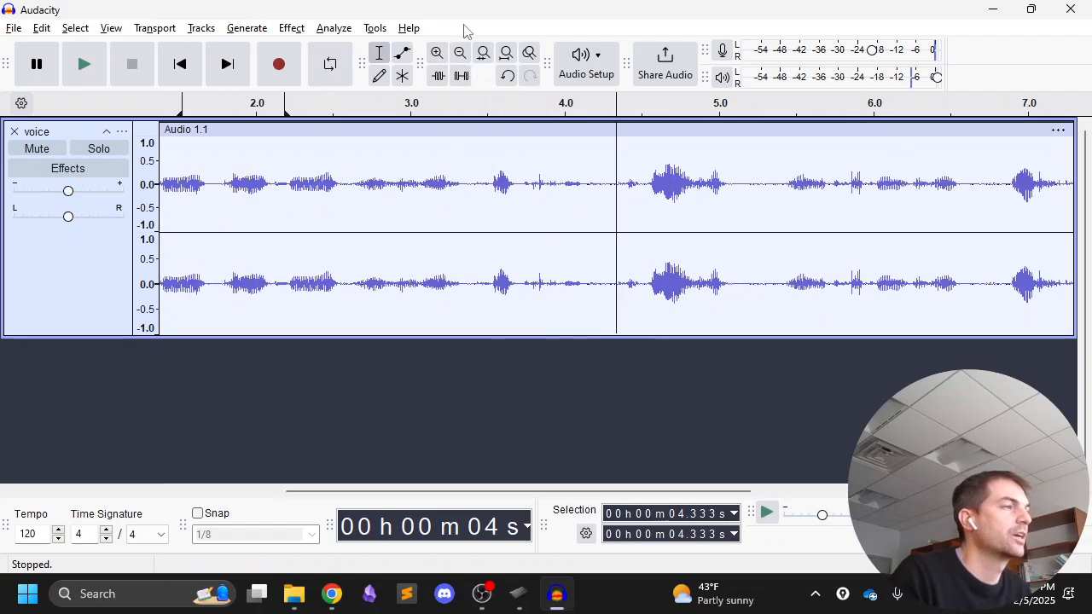
{"action": "left_click", "coordinate": [459, 53]}
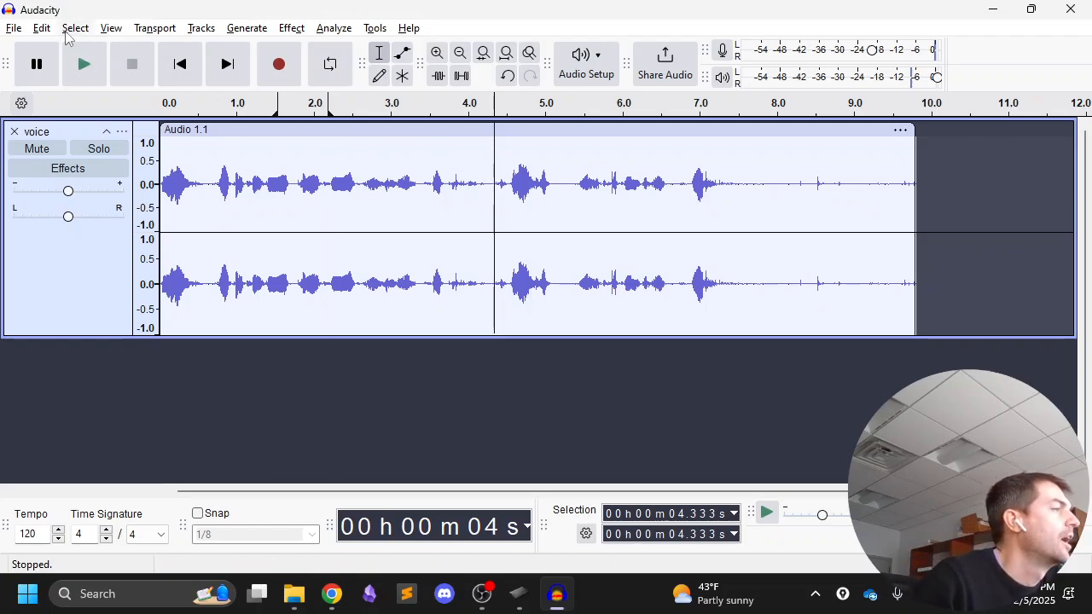
{"action": "left_click", "coordinate": [73, 28]}
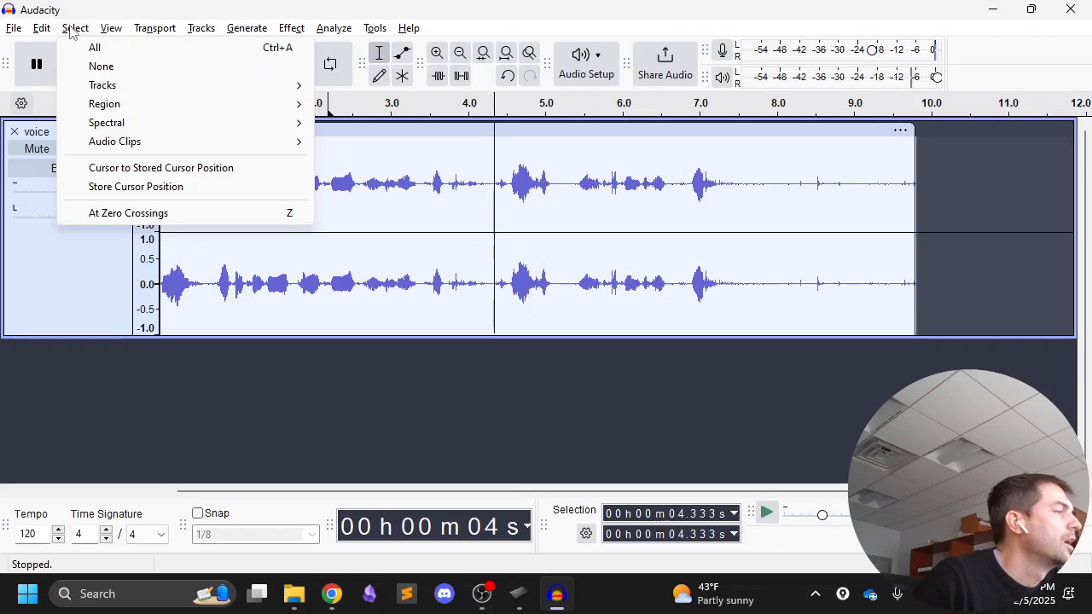
{"action": "mouse_move", "coordinate": [106, 85]}
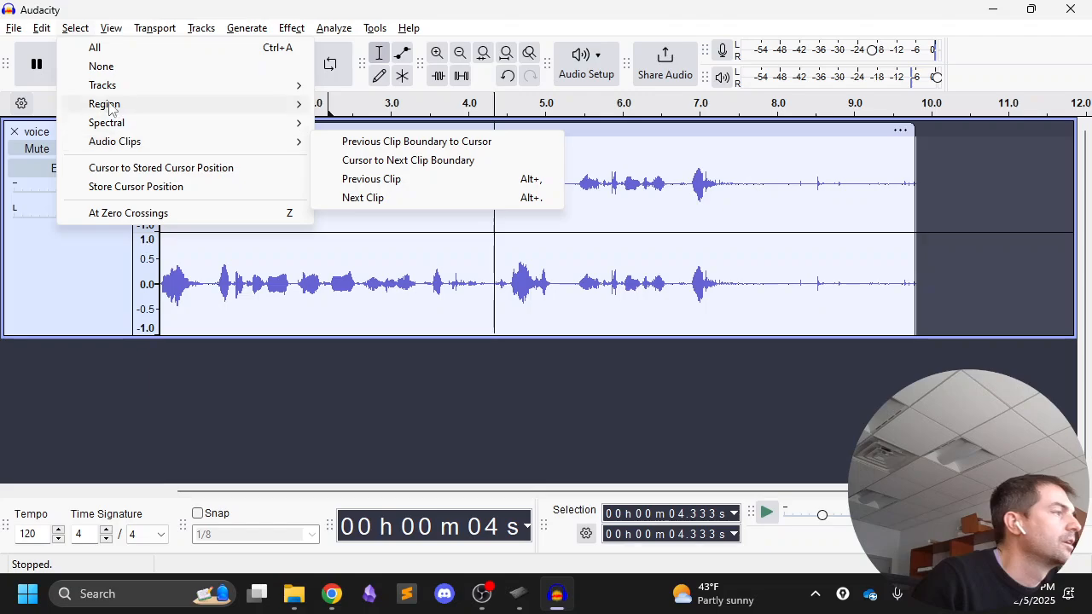
{"action": "mouse_move", "coordinate": [53, 30]}
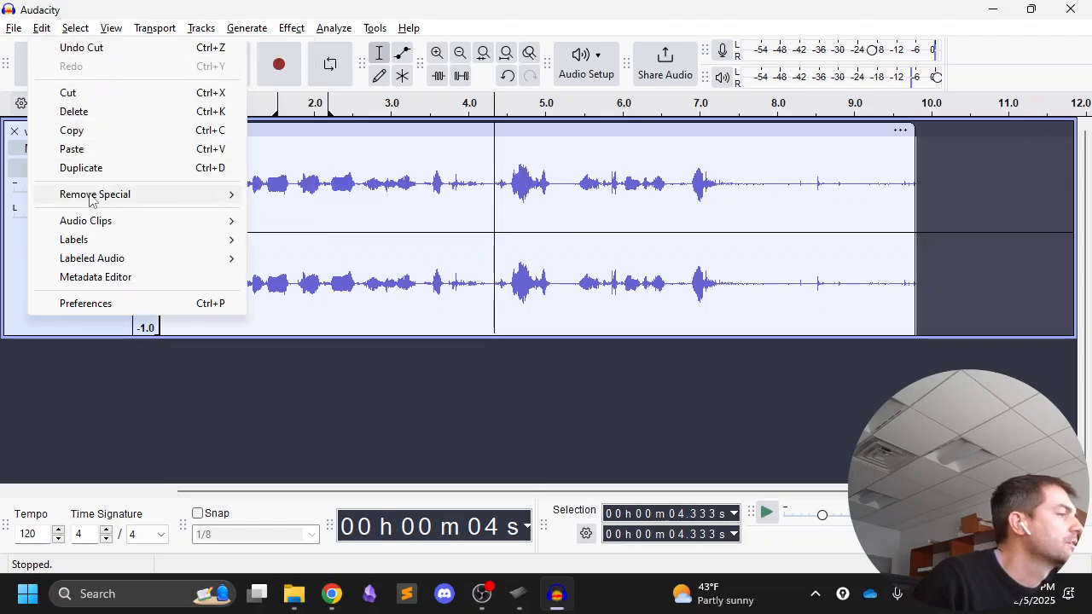
{"action": "mouse_move", "coordinate": [90, 197]}
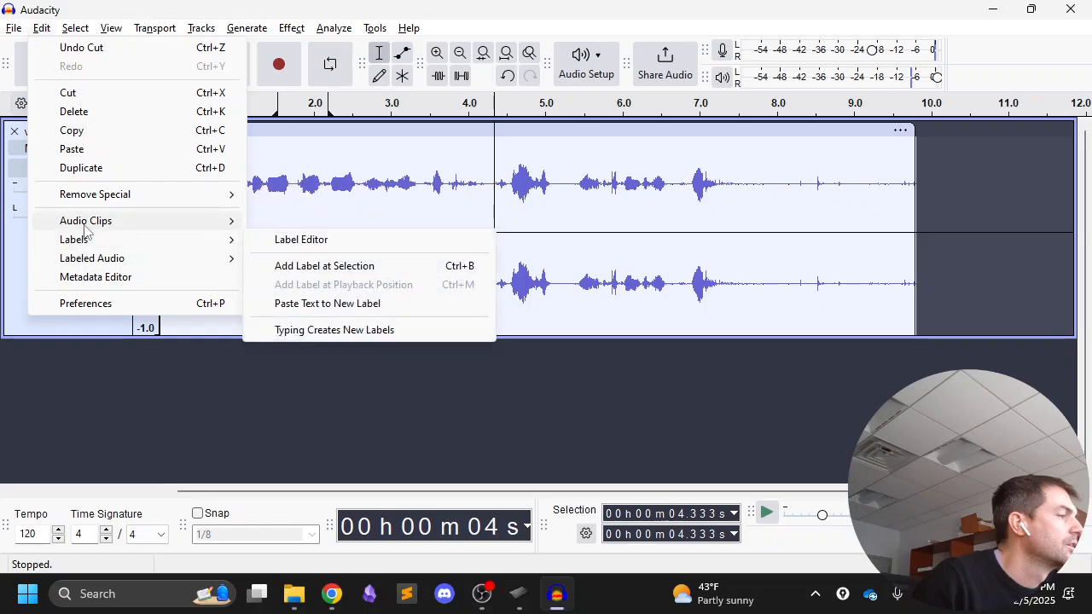
{"action": "mouse_move", "coordinate": [92, 222]}
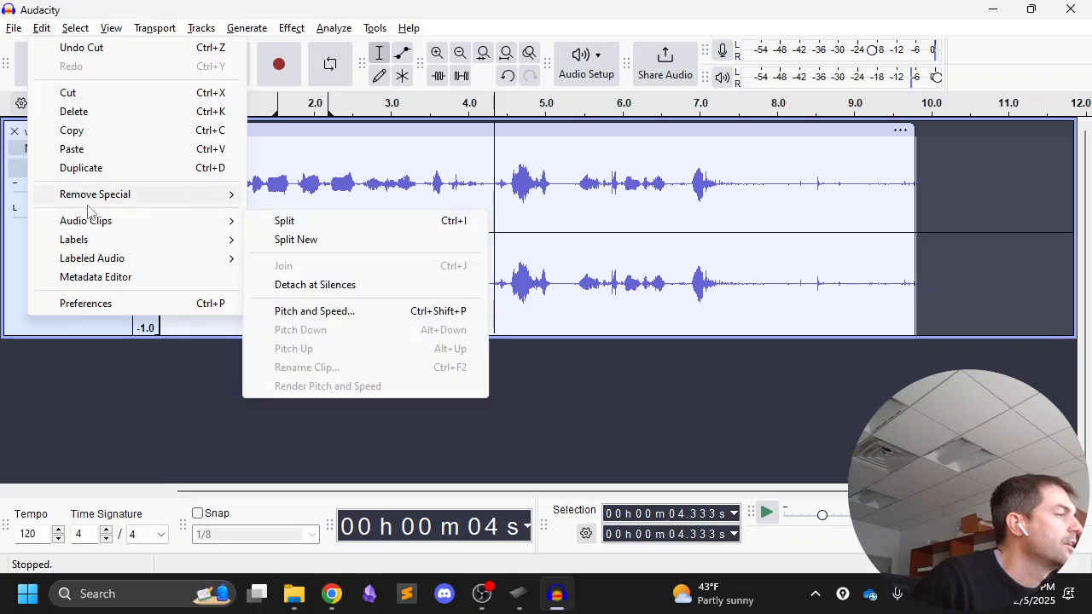
{"action": "left_click", "coordinate": [314, 221]}
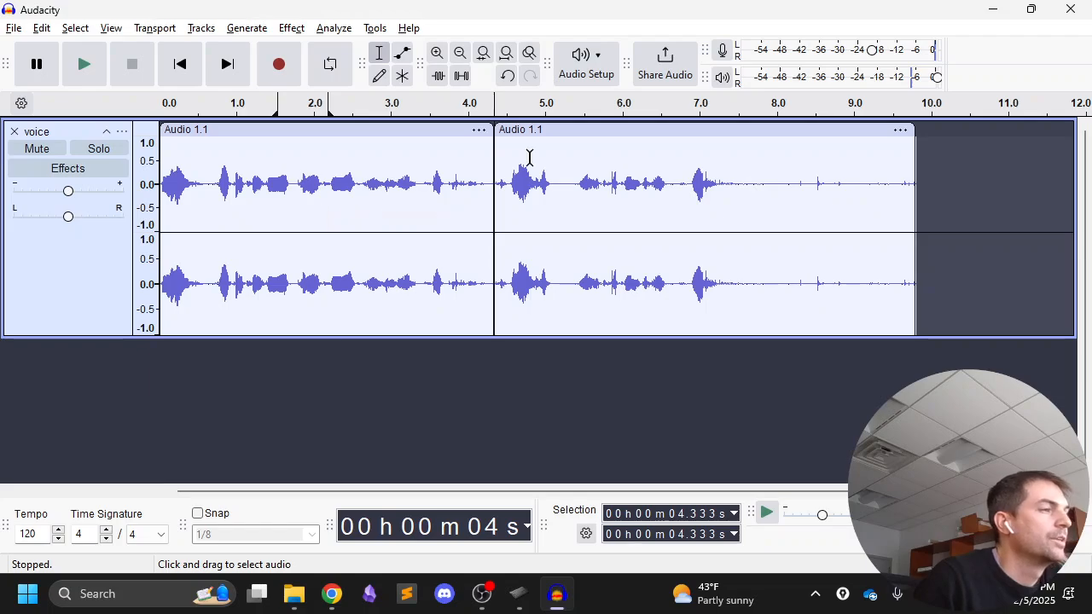
- Move the second part of the split voice clip along the track, leaving a gap of about 0.8 s after the first part
{"action": "left_click_drag", "start_coordinate": [535, 132], "coordinate": [621, 130]}
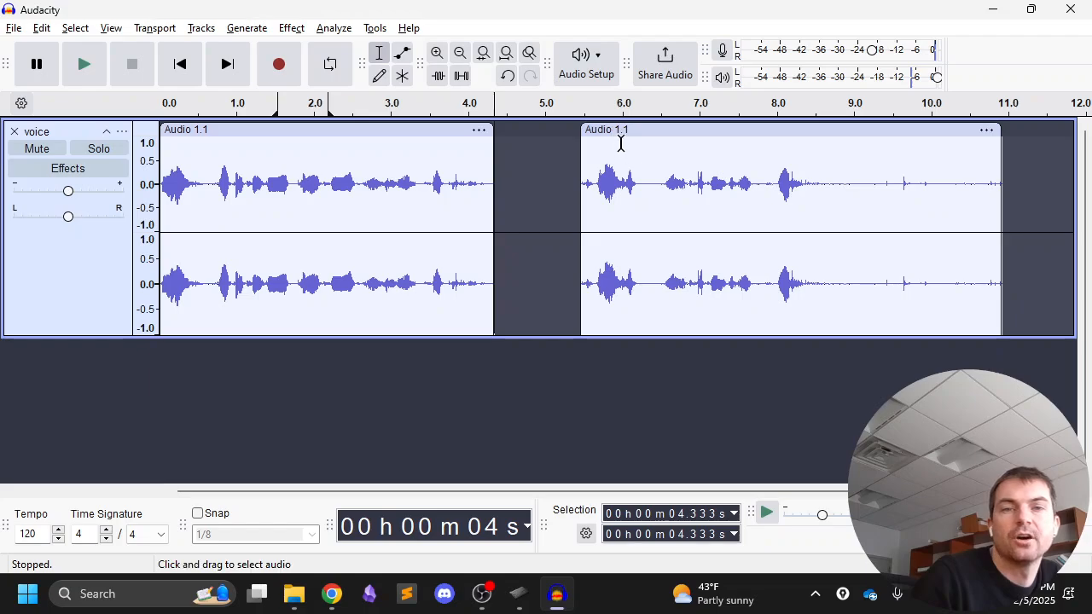
{"action": "left_click_drag", "start_coordinate": [619, 129], "coordinate": [588, 173]}
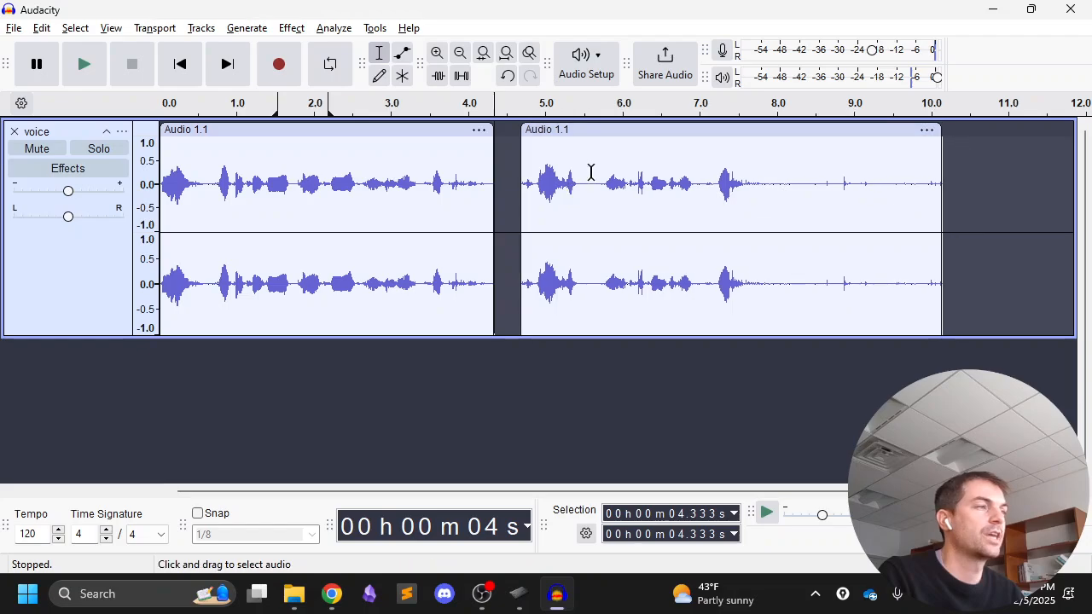
{"action": "left_click_drag", "start_coordinate": [607, 131], "coordinate": [639, 129]}
- Play across the gap between the two clips from about 3.97 s, and stop playback
{"action": "left_click", "coordinate": [466, 158]}
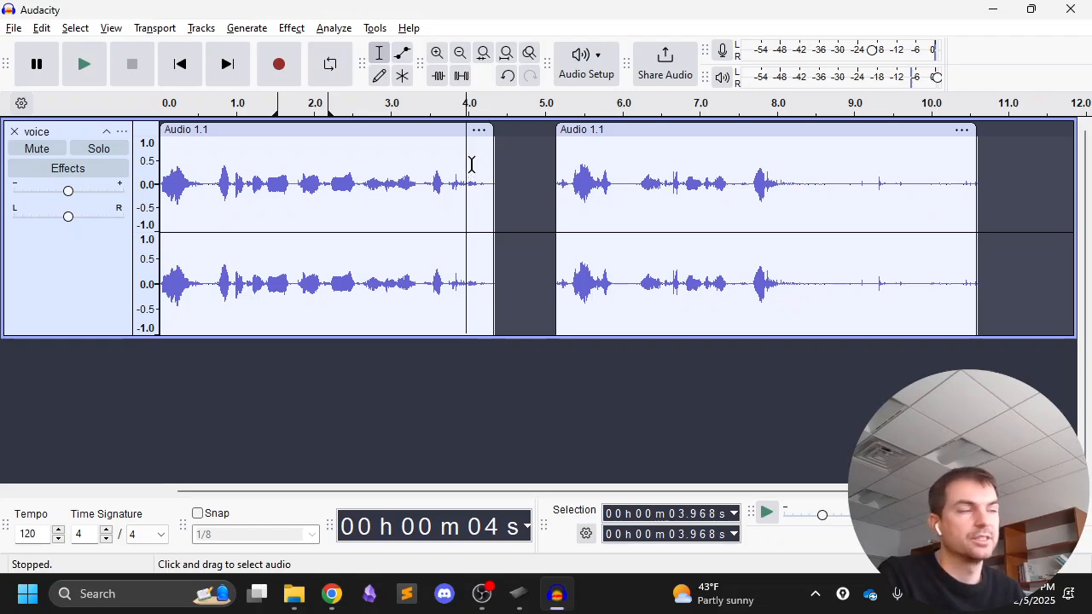
{"action": "key", "text": "space"}
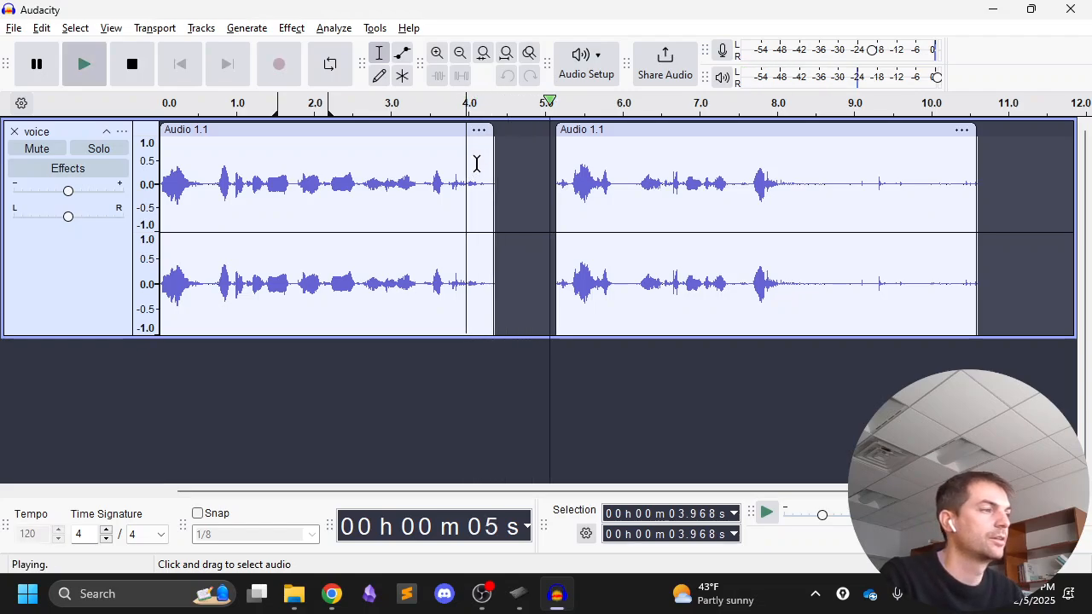
{"action": "key", "text": "space"}
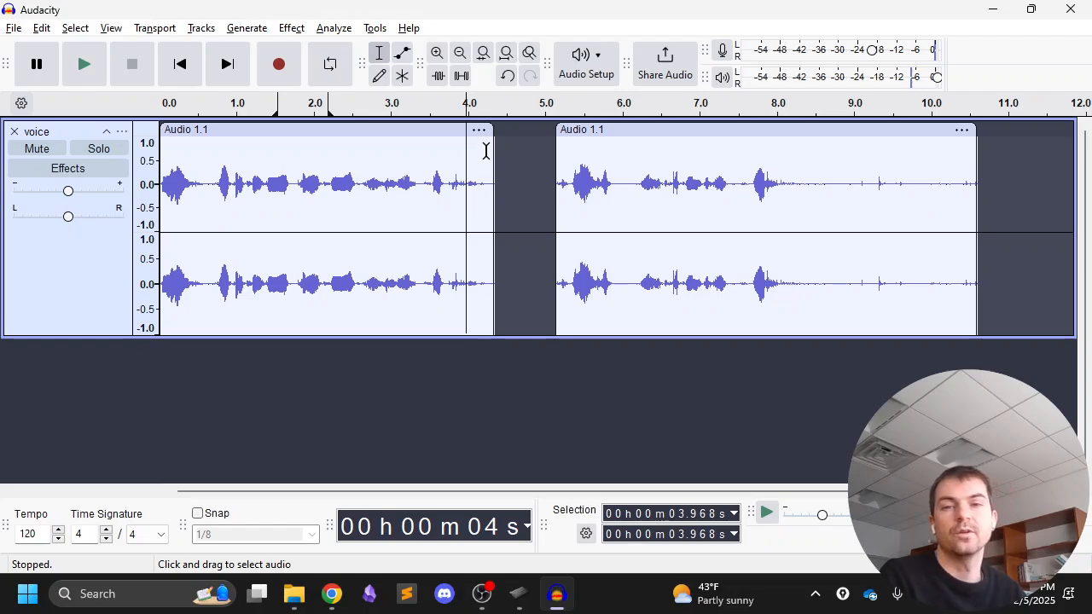
- Undo the clip moves and the split in the voice track
{"action": "key", "text": "ctrl+z"}
{"action": "key", "text": "ctrl+z"}
{"action": "key", "text": "ctrl+z"}
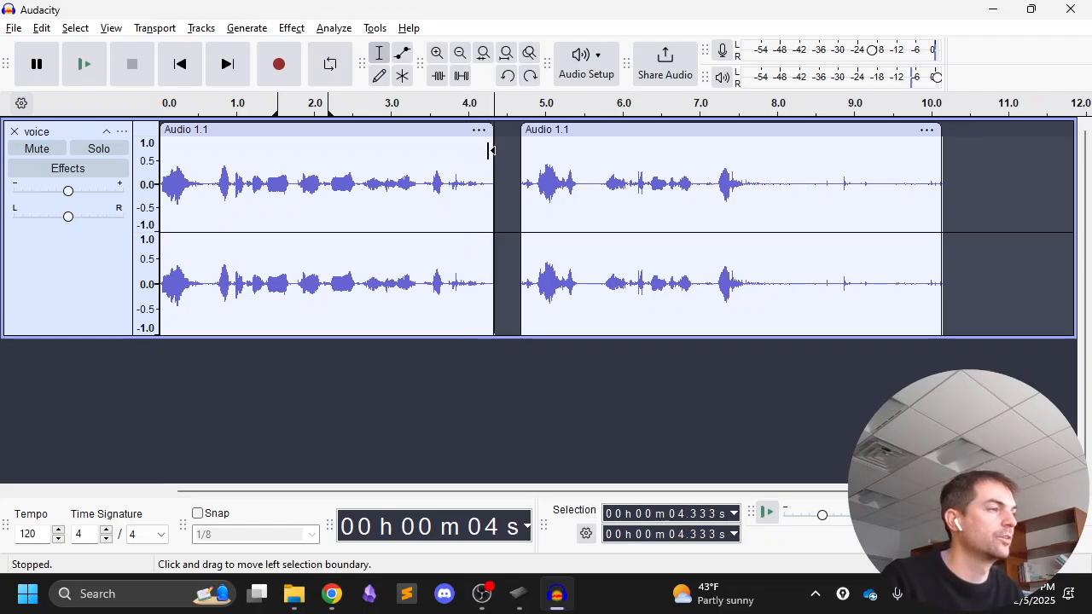
{"action": "key", "text": "ctrl+z"}
{"action": "key", "text": "ctrl+z"}
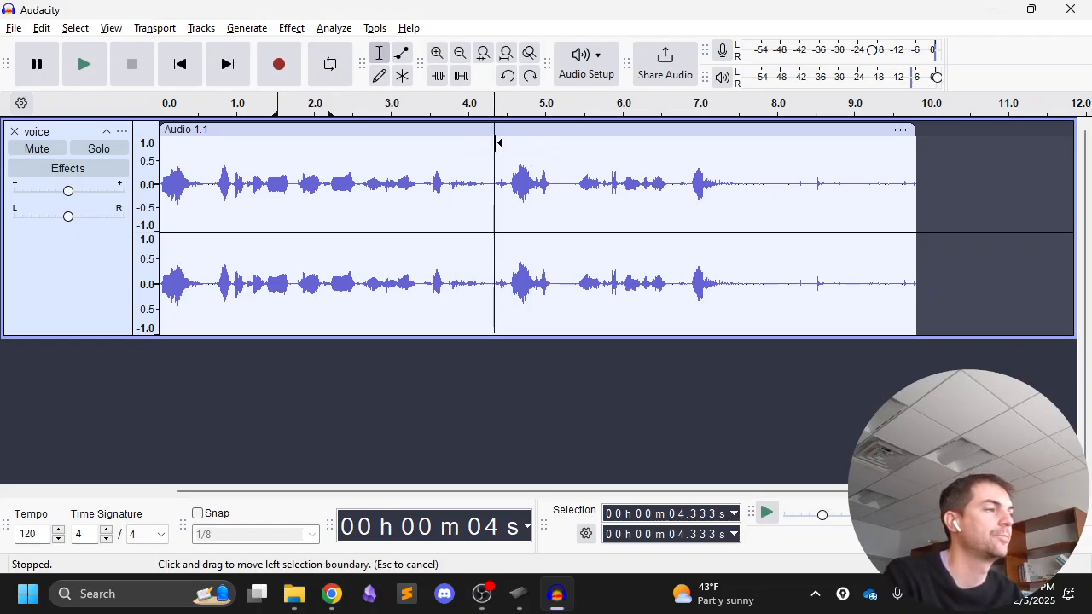
- Play the voice clip from about 4.33 s, and delete the trailing silence from about 7.95 s to the clip's end
{"action": "key", "text": "space"}
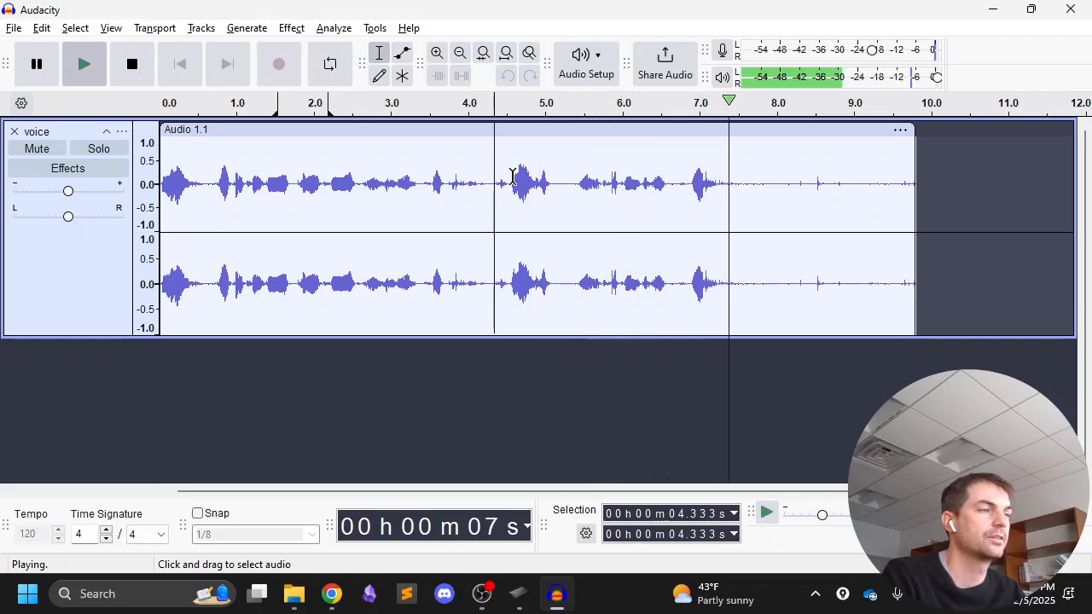
{"action": "key", "text": "space"}
{"action": "left_click_drag", "start_coordinate": [772, 185], "coordinate": [912, 196]}
{"action": "key", "text": "Delete"}
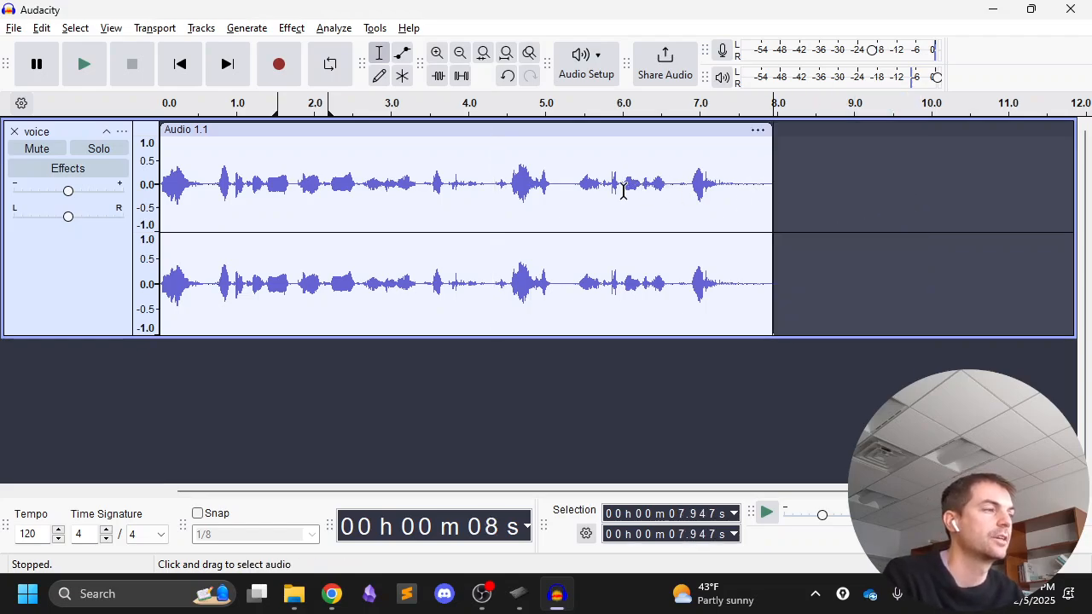
- Play the voice clip section from about 4.33 s to 6.05 s, and replay it from about 4.79 s at closer zoom
{"action": "left_click_drag", "start_coordinate": [493, 190], "coordinate": [626, 197]}
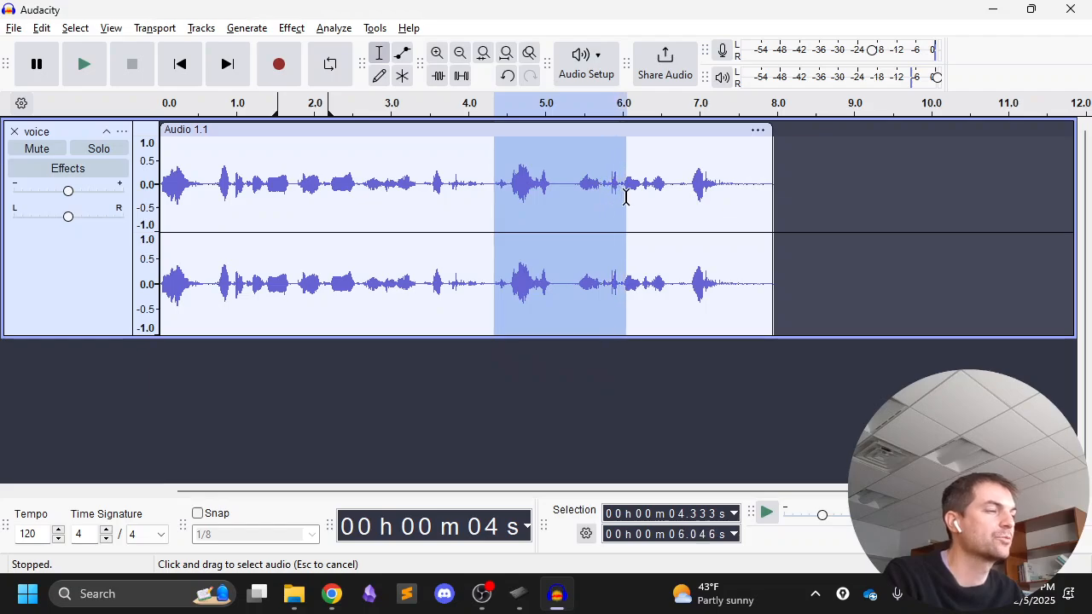
{"action": "key", "text": "space"}
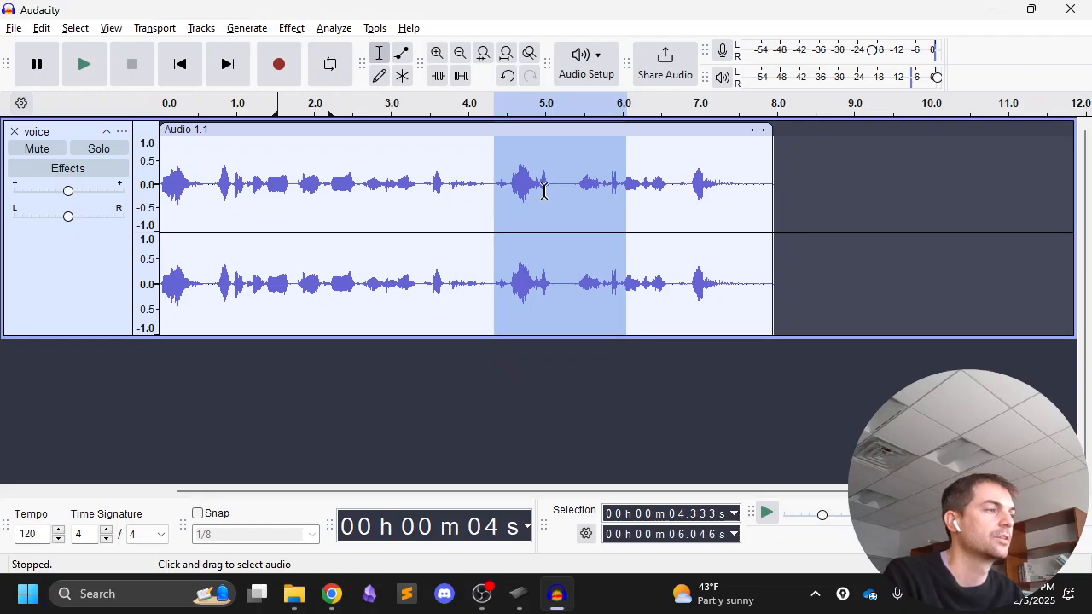
{"action": "left_click", "coordinate": [437, 52]}
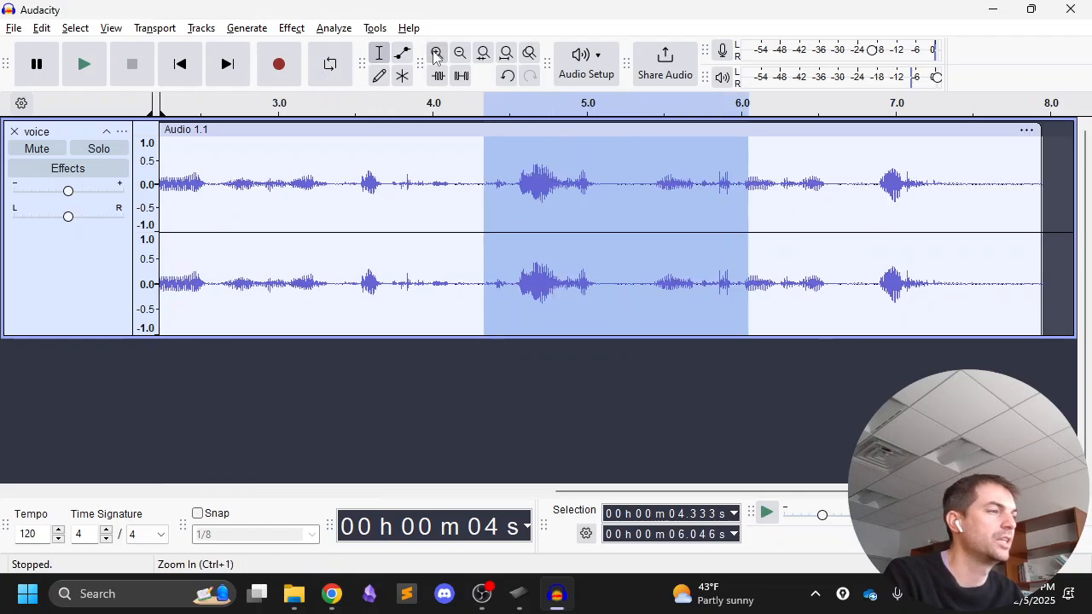
{"action": "left_click", "coordinate": [436, 53]}
{"action": "left_click", "coordinate": [493, 194]}
{"action": "key", "text": "space"}
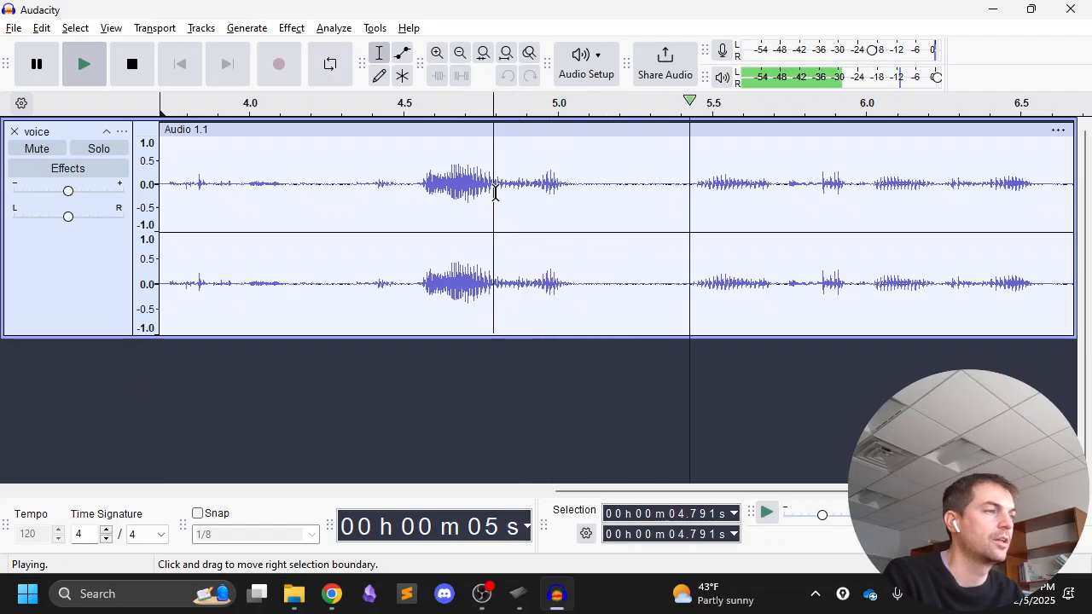
{"action": "key", "text": "space"}
- Delete the pause from about 5.08 s to 5.43 s in the voice clip, and play the edit from about 4.31 s
{"action": "left_click_drag", "start_coordinate": [690, 182], "coordinate": [587, 210]}
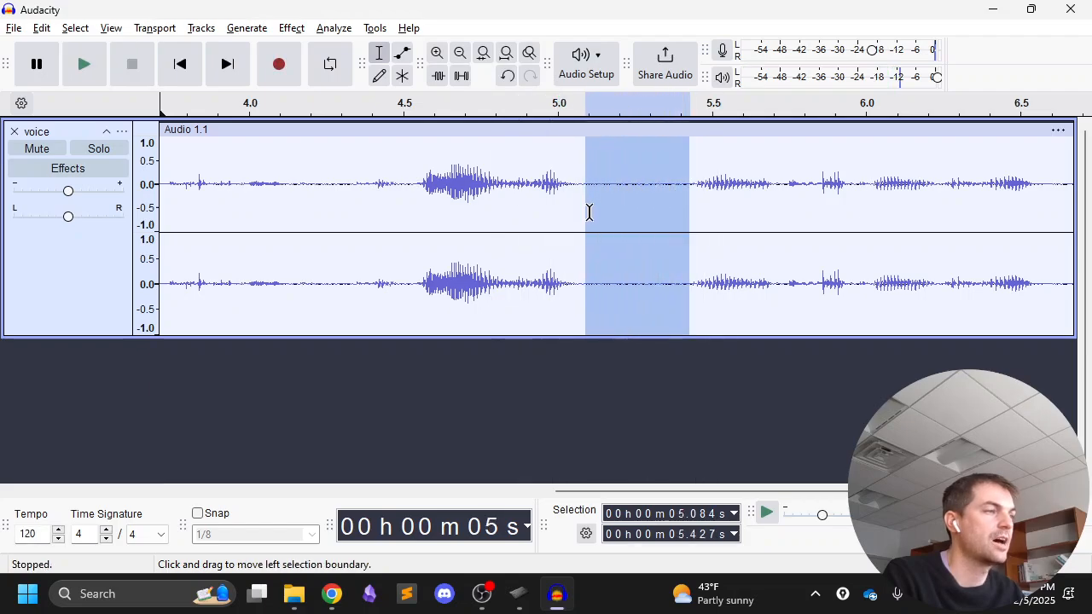
{"action": "left_click", "coordinate": [584, 235]}
{"action": "left_click", "coordinate": [346, 197]}
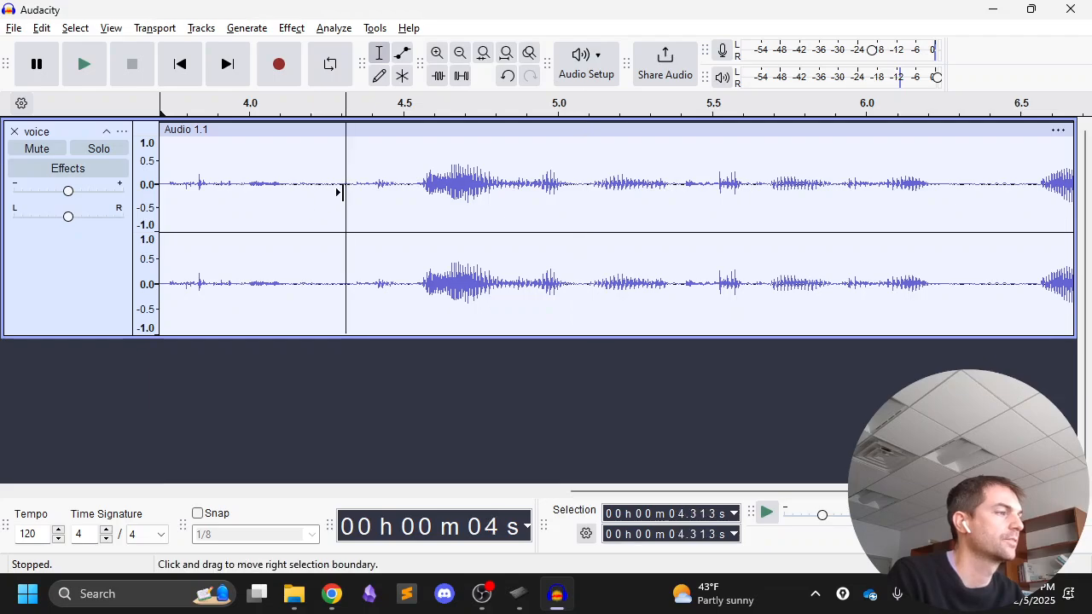
{"action": "key", "text": "space"}
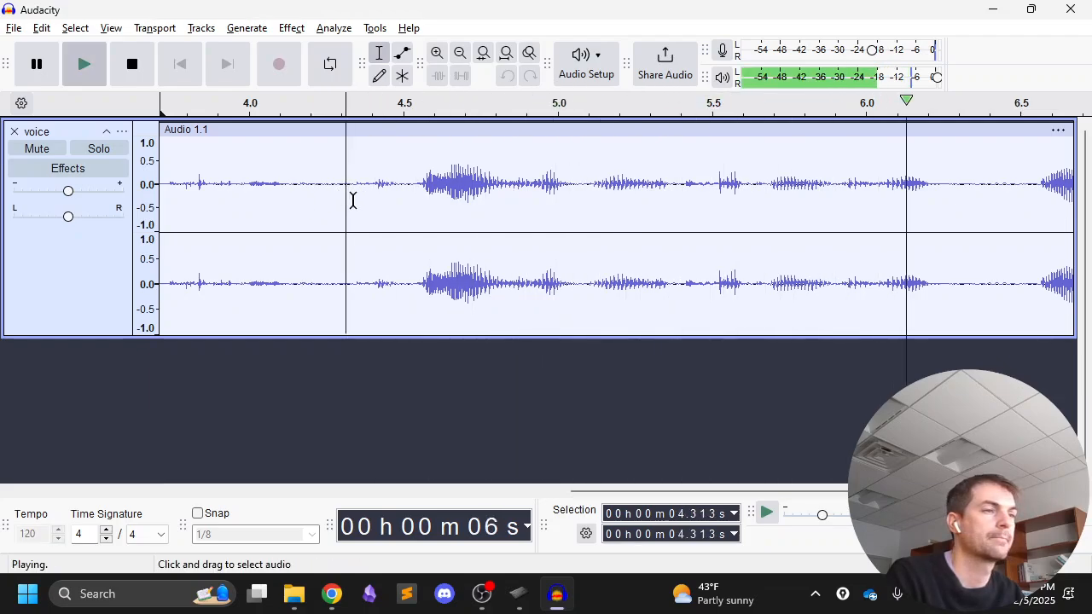
{"action": "key", "text": "space"}
- Delete the pause before the last word, from about 6.24 s to 6.55 s, preview the cut, and undo the deletion
{"action": "left_click_drag", "start_coordinate": [423, 182], "coordinate": [516, 189]}
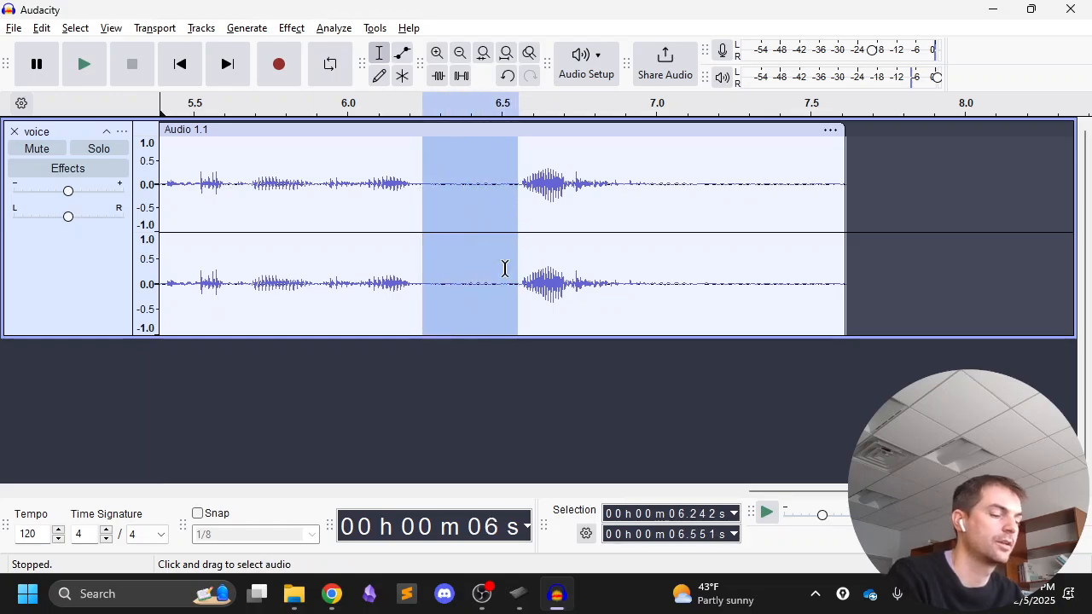
{"action": "key", "text": "Delete"}
{"action": "key", "text": "space"}
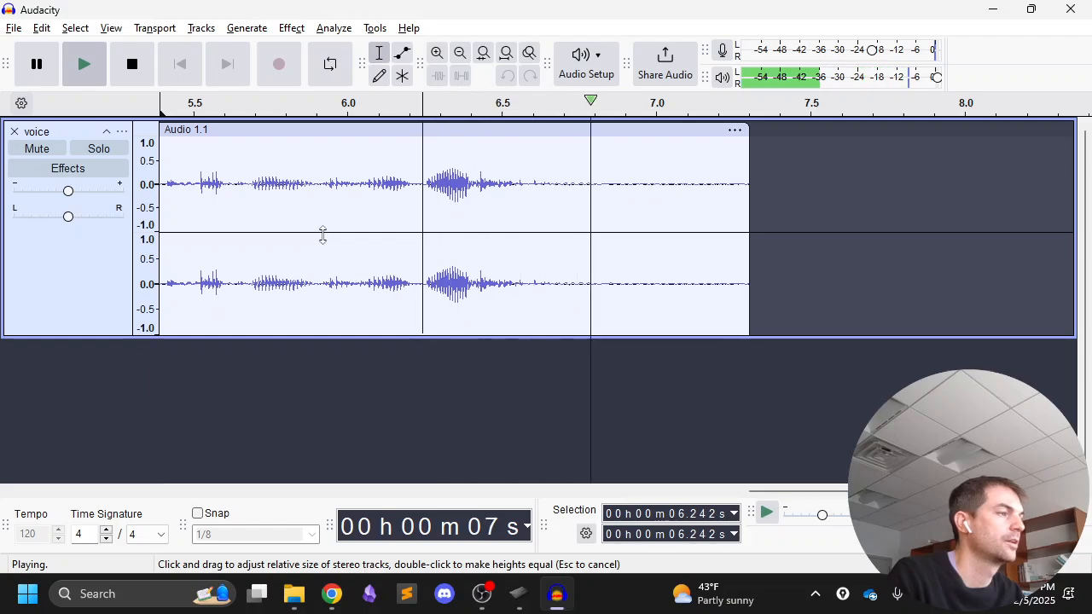
{"action": "key", "text": "space"}
{"action": "left_click", "coordinate": [272, 211]}
{"action": "key", "text": "space"}
{"action": "key", "text": "space"}
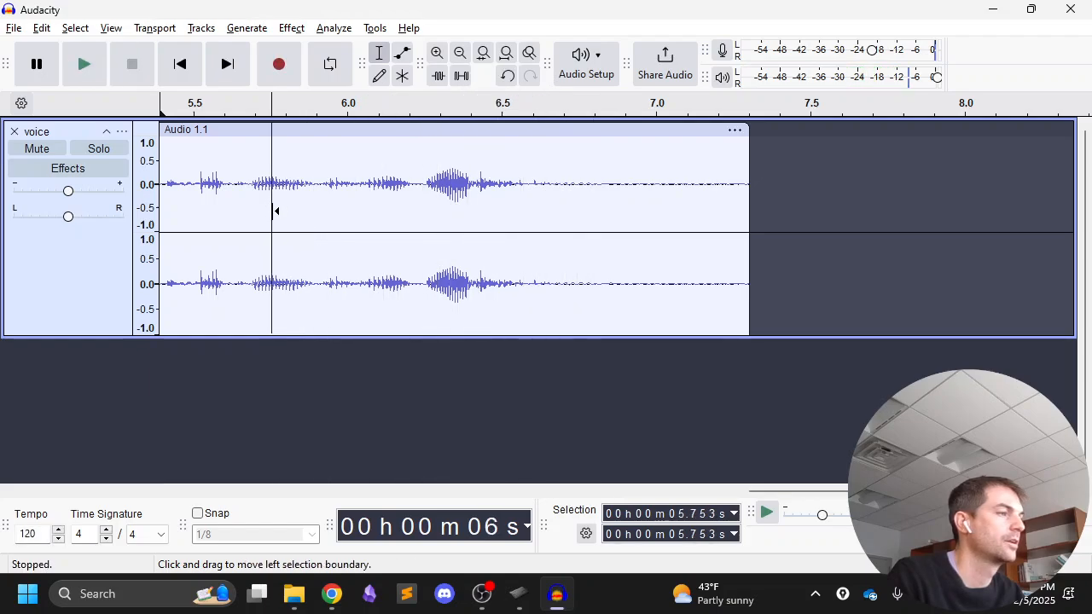
{"action": "key", "text": "ctrl+z"}
- Delete a shorter part of the pause, from about 6.25 s to 6.46 s, and play the edit from about 5.71 s
{"action": "left_click", "coordinate": [448, 186]}
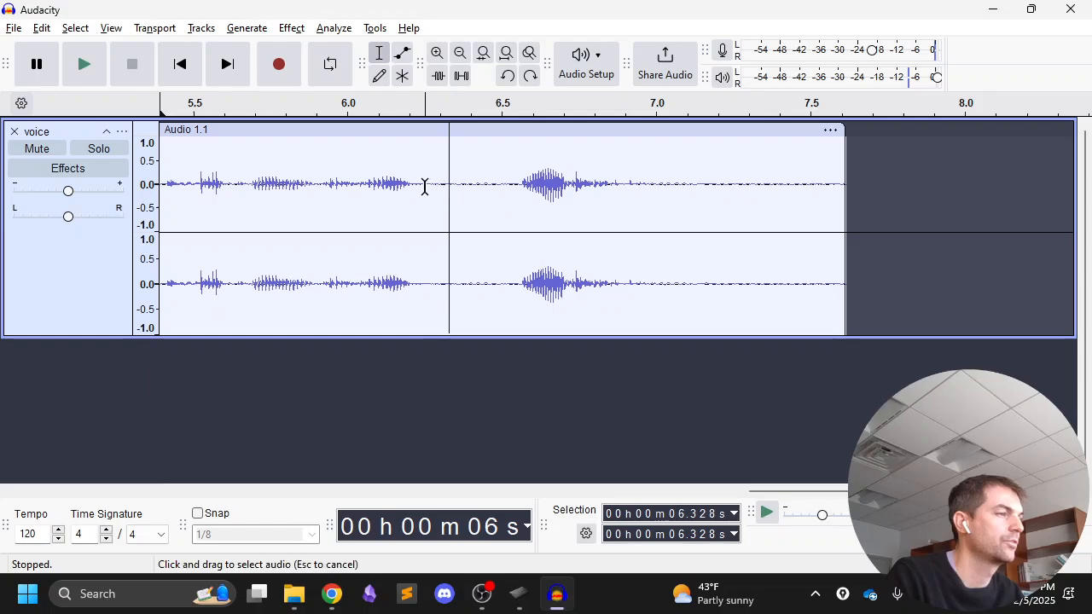
{"action": "left_click_drag", "start_coordinate": [425, 185], "coordinate": [491, 187]}
{"action": "key", "text": "Delete"}
{"action": "left_click", "coordinate": [258, 203]}
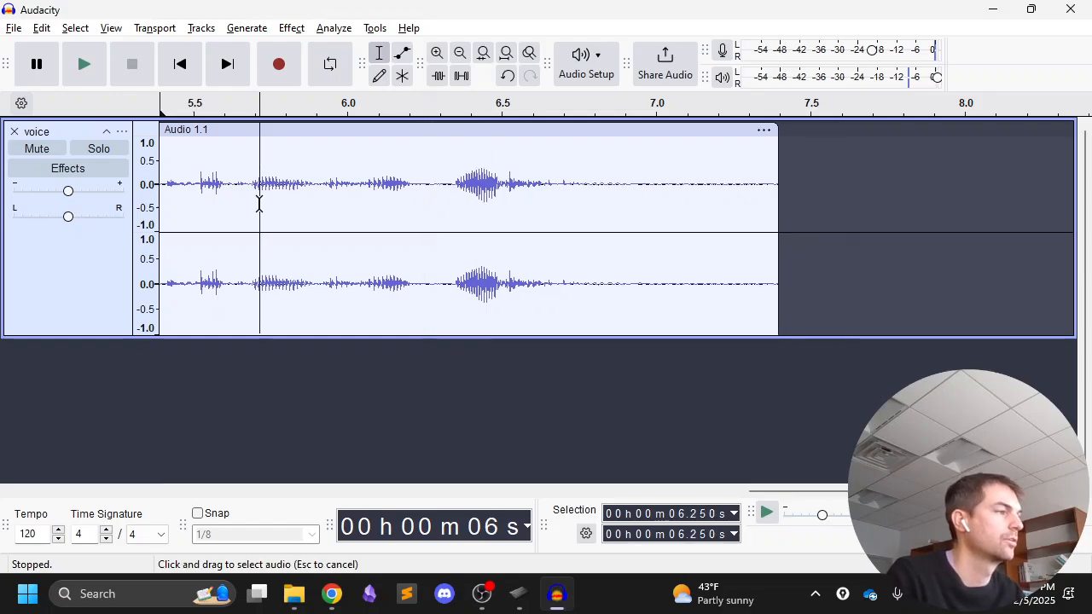
{"action": "key", "text": "space"}
{"action": "key", "text": "space"}
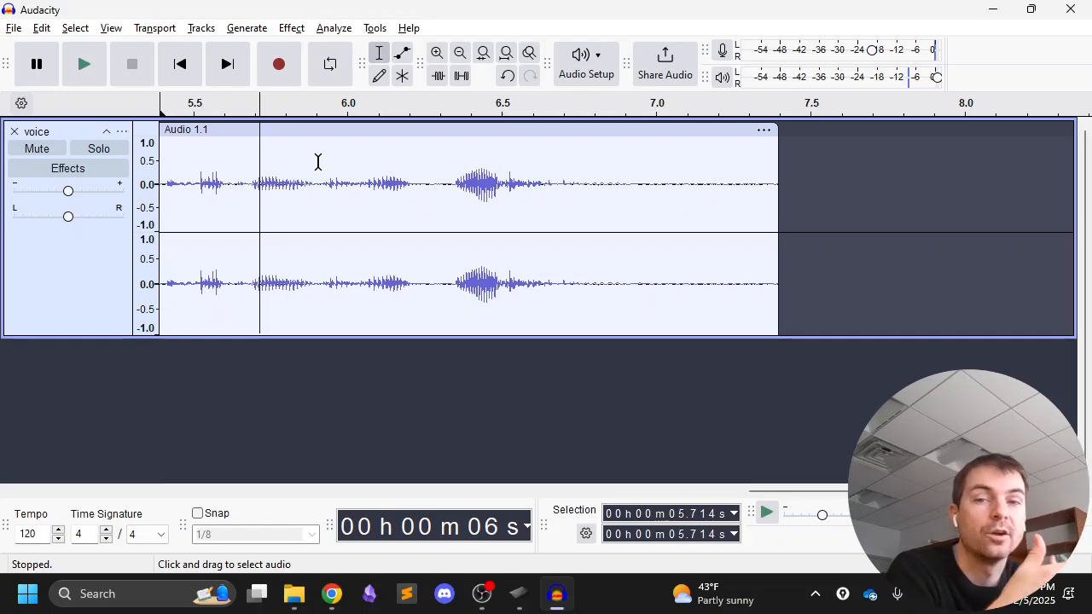
- Replay short passages of the voice clip from successively earlier points between about 5.68 s and 5.47 s to check the words
{"action": "left_click", "coordinate": [246, 178]}
{"action": "key", "text": "space"}
{"action": "key", "text": "space"}
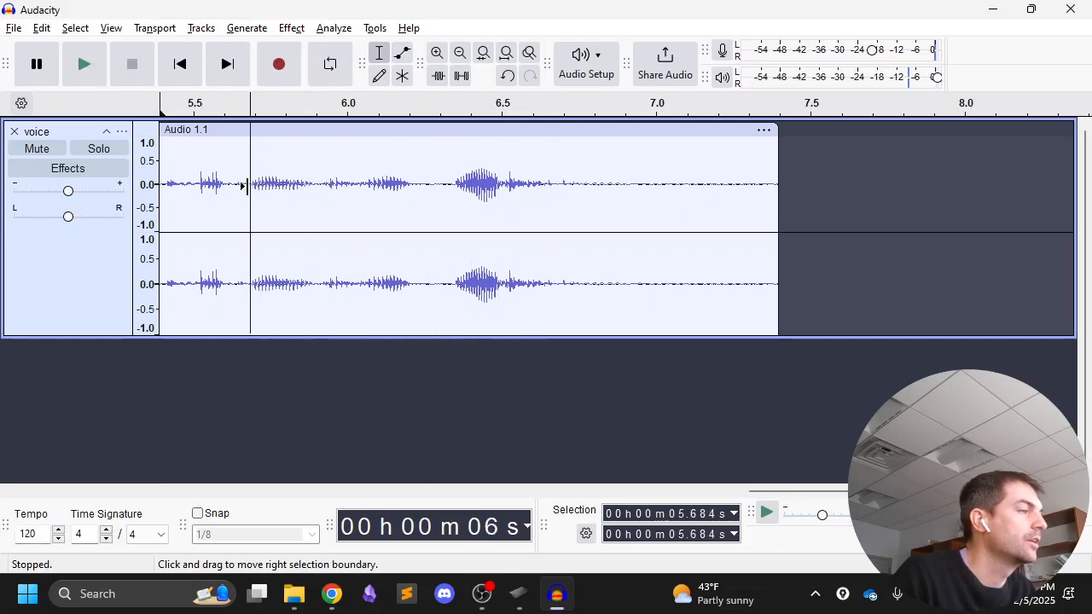
{"action": "left_click", "coordinate": [235, 186]}
{"action": "key", "text": "space"}
{"action": "key", "text": "space"}
{"action": "left_click", "coordinate": [232, 185]}
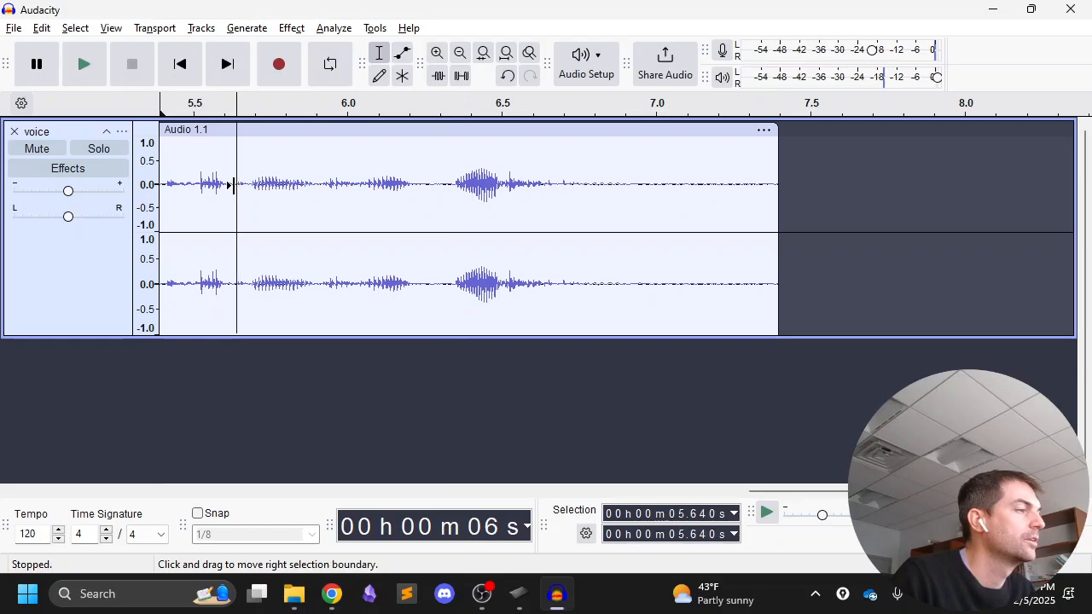
{"action": "key", "text": "space"}
{"action": "key", "text": "space"}
{"action": "left_click", "coordinate": [197, 181]}
{"action": "key", "text": "space"}
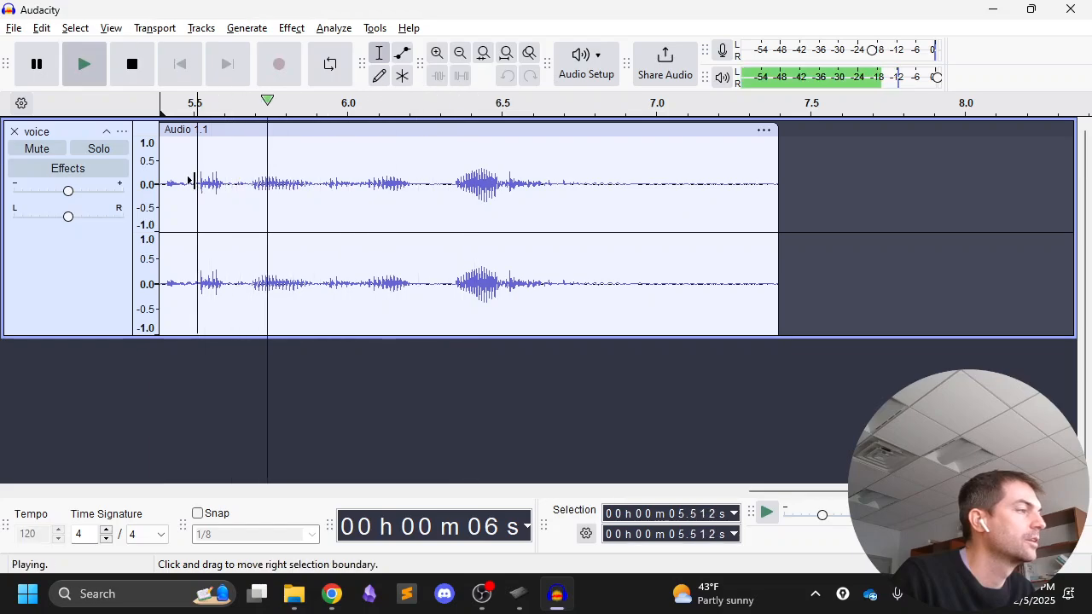
{"action": "key", "text": "space"}
{"action": "left_click", "coordinate": [182, 185]}
{"action": "key", "text": "space"}
{"action": "key", "text": "space"}
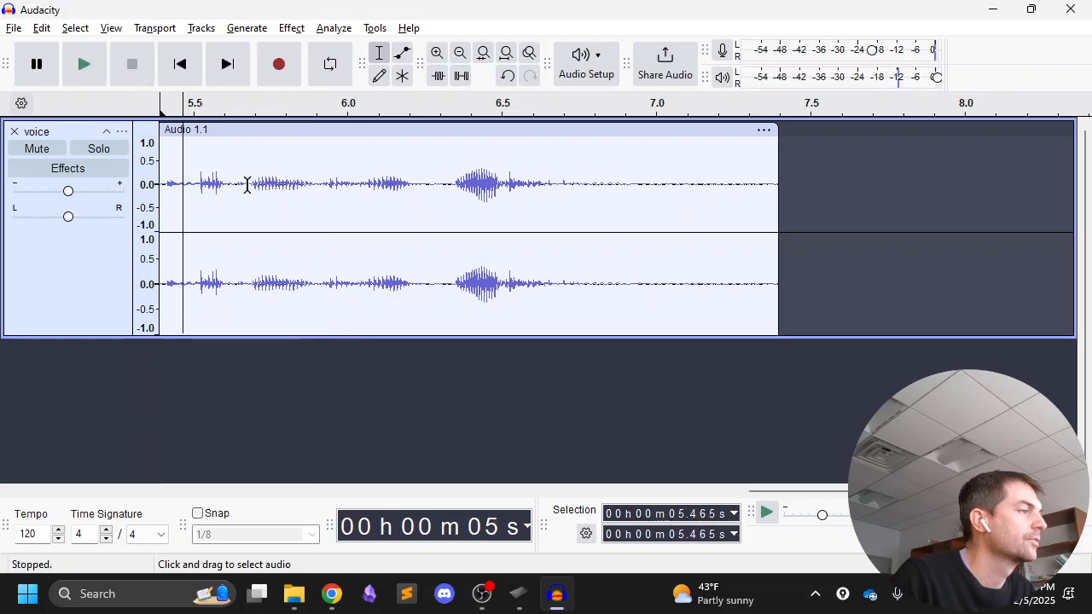
- Replay short passages of the voice clip from about 5.39 s and from about 5.38 s
{"action": "left_click_drag", "start_coordinate": [803, 493], "coordinate": [775, 493]}
{"action": "left_click", "coordinate": [248, 194]}
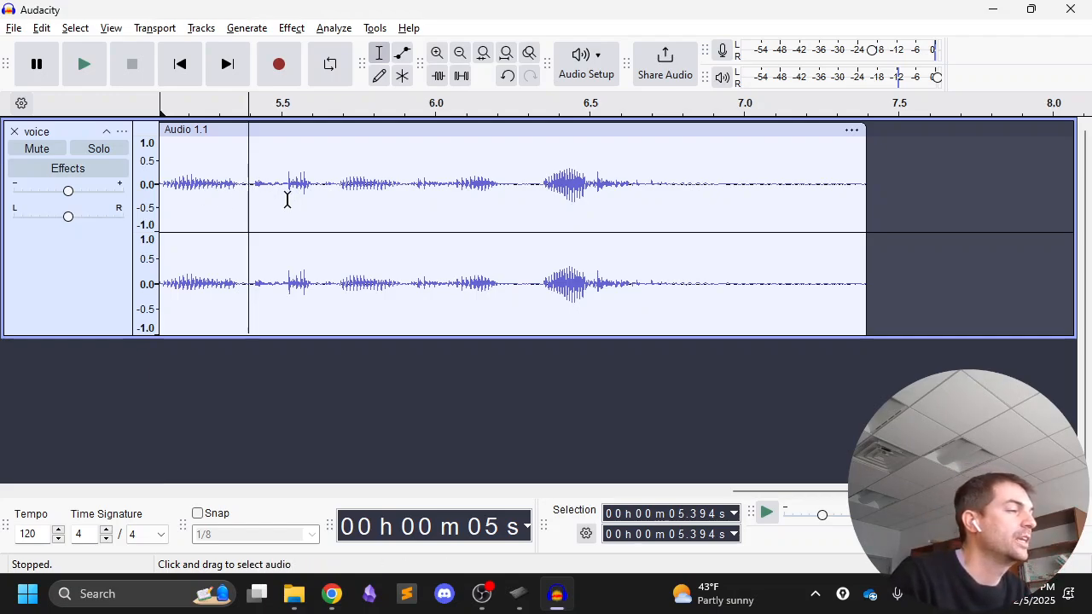
{"action": "key", "text": "space"}
{"action": "key", "text": "space"}
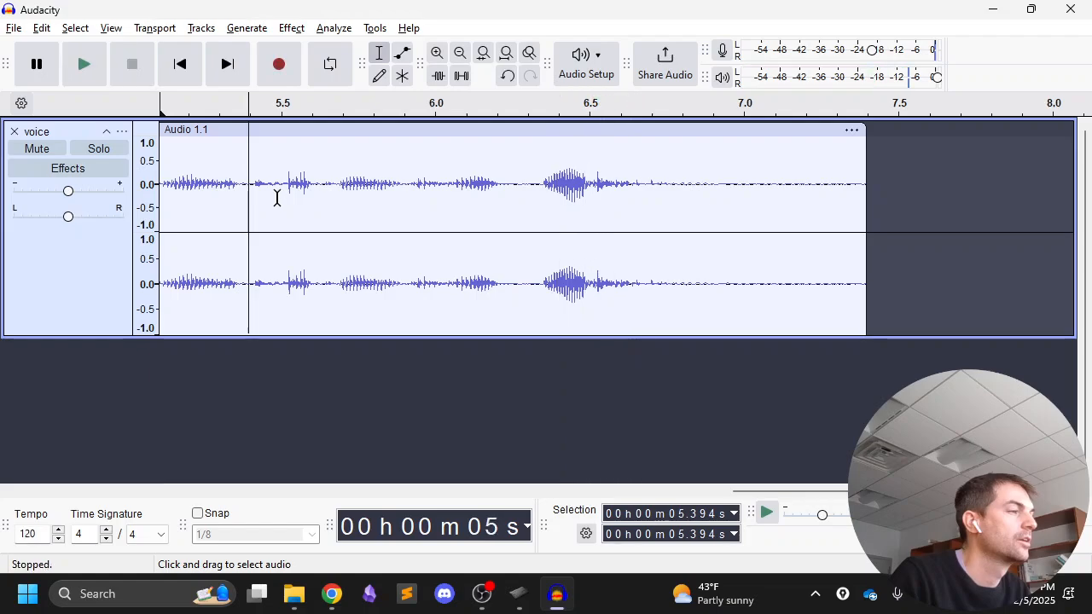
{"action": "left_click", "coordinate": [246, 181]}
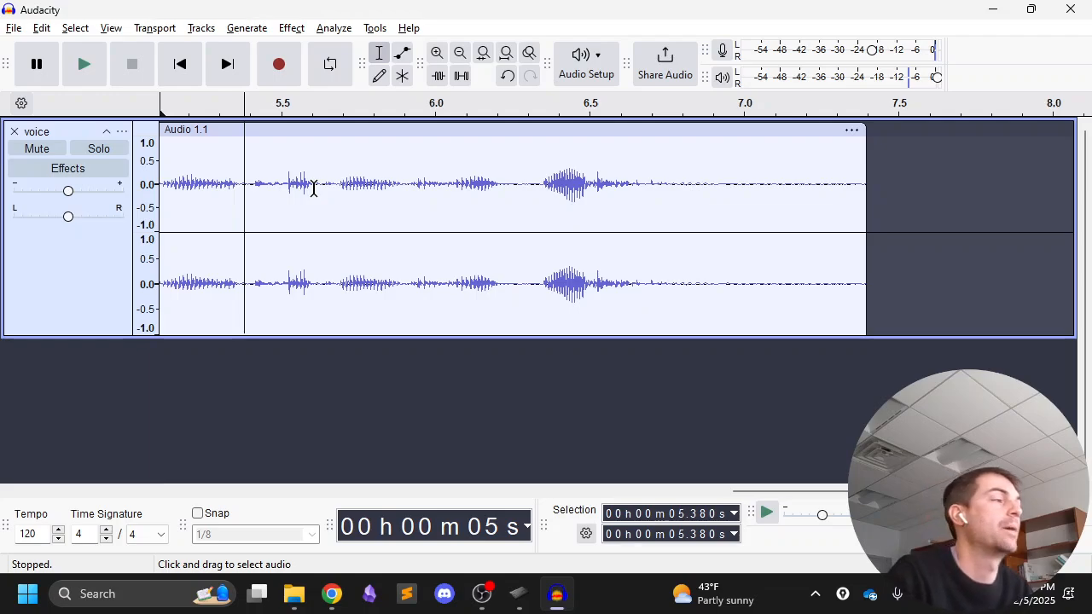
{"action": "key", "text": "space"}
{"action": "key", "text": "space"}
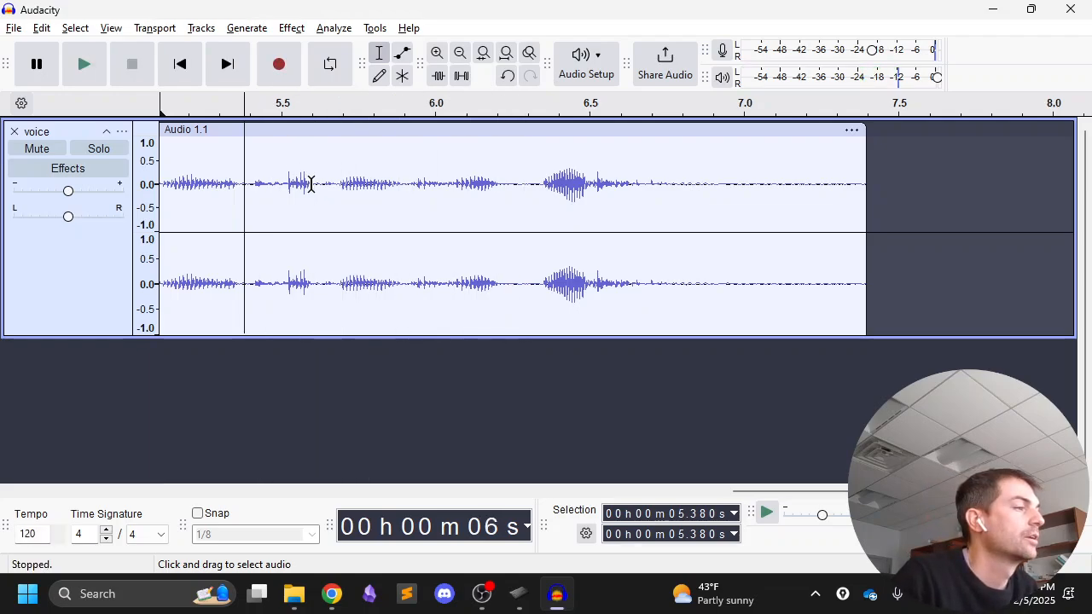
- Split the voice clip at about 5.86 s and move the second part about 0.27 s later on the track
{"action": "left_click", "coordinate": [392, 186]}
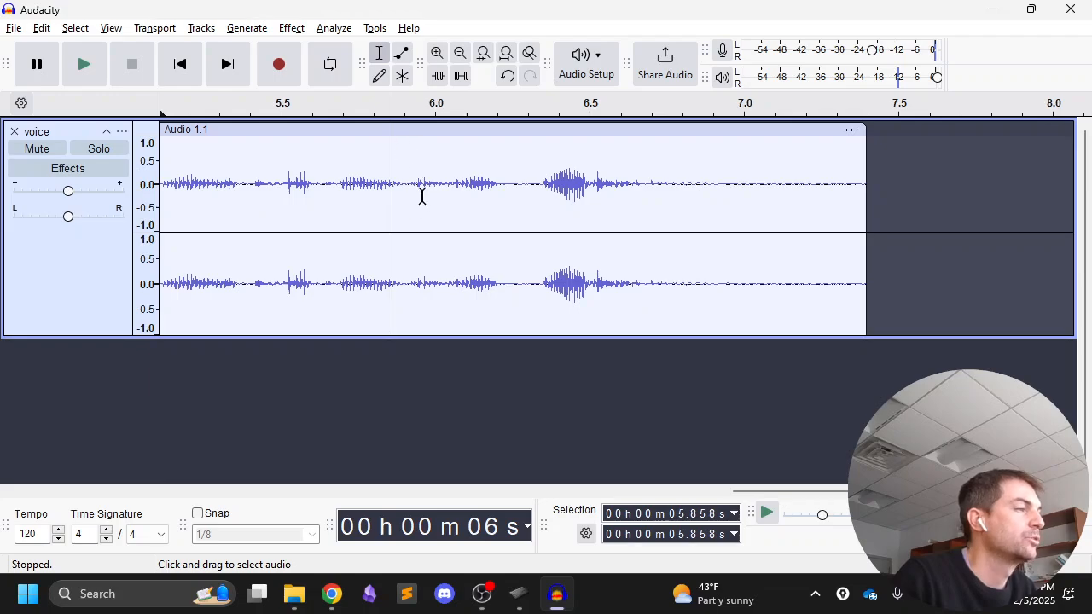
{"action": "key", "text": "ctrl+i"}
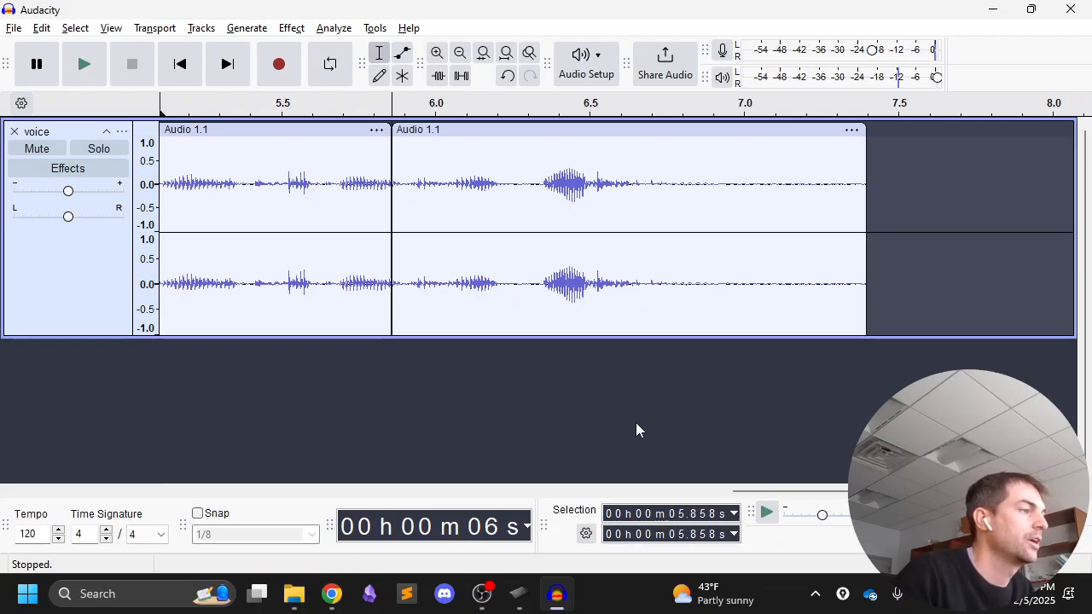
{"action": "left_click_drag", "start_coordinate": [523, 129], "coordinate": [606, 129]}
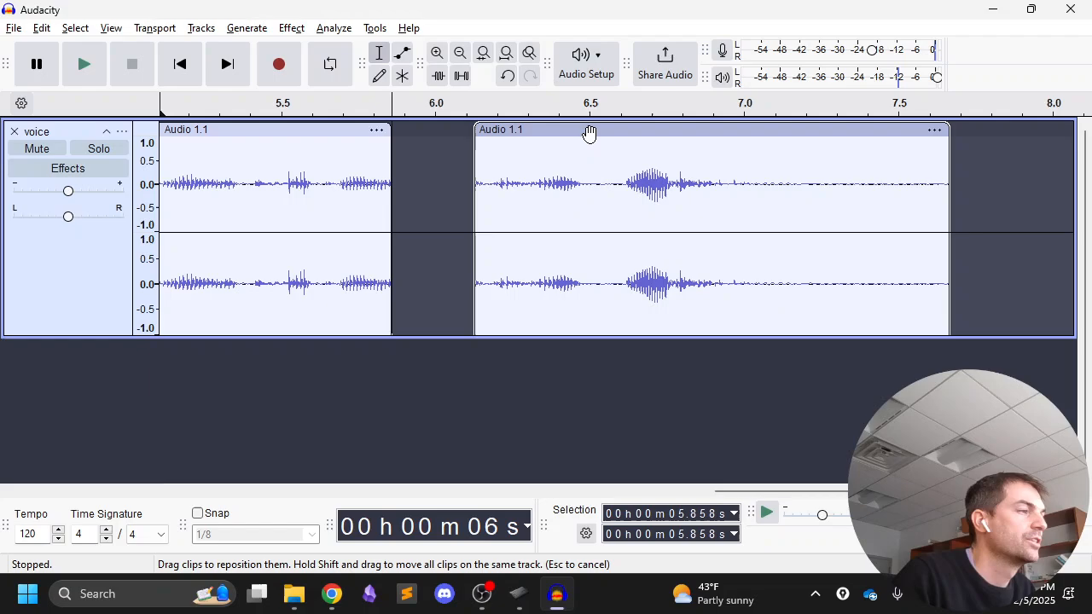
- Play short passages around the gap from about 5.42 s, 5.76 s, 5.65 s and 5.36 s to check the words
{"action": "left_click", "coordinate": [256, 188]}
{"action": "key", "text": "space"}
{"action": "key", "text": "space"}
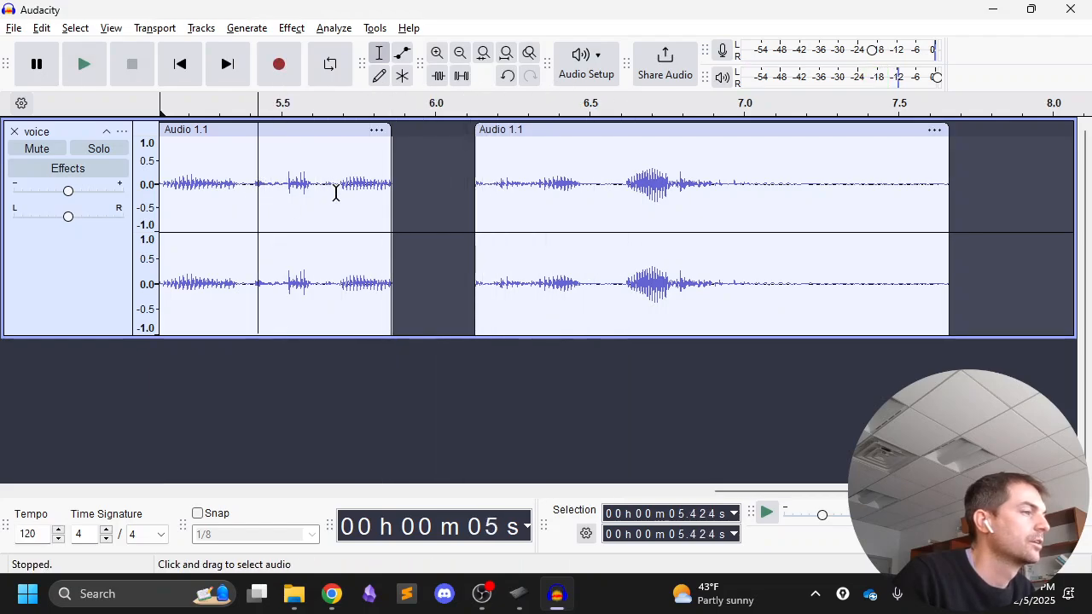
{"action": "left_click", "coordinate": [359, 193]}
{"action": "key", "text": "space"}
{"action": "key", "text": "space"}
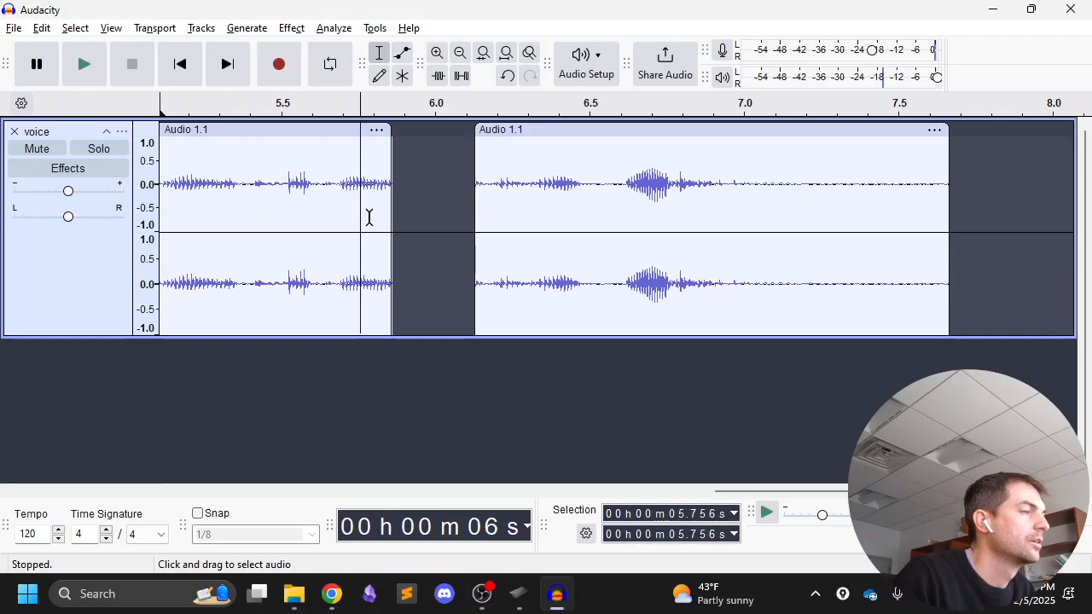
{"action": "key", "text": "space"}
{"action": "key", "text": "space"}
{"action": "key", "text": "space"}
{"action": "key", "text": "space"}
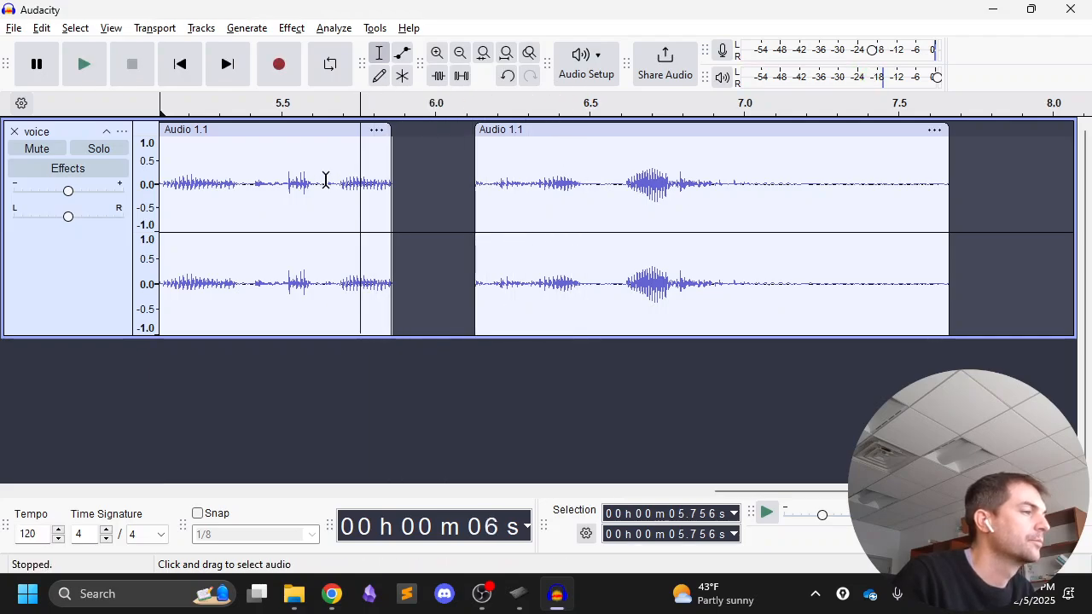
{"action": "left_click", "coordinate": [325, 181]}
{"action": "key", "text": "space"}
{"action": "key", "text": "space"}
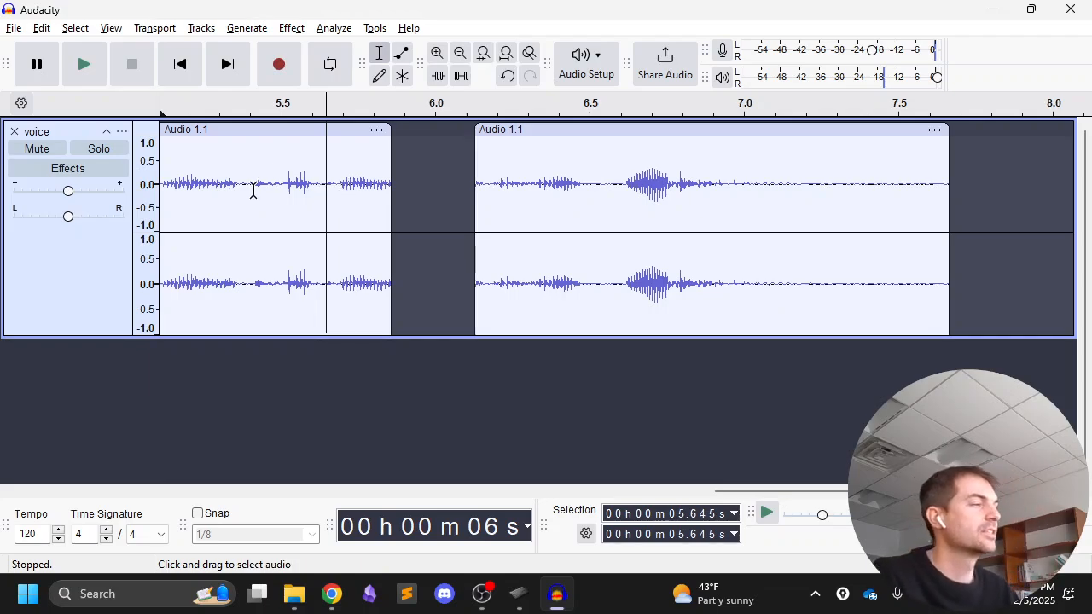
{"action": "left_click", "coordinate": [237, 184]}
{"action": "key", "text": "space"}
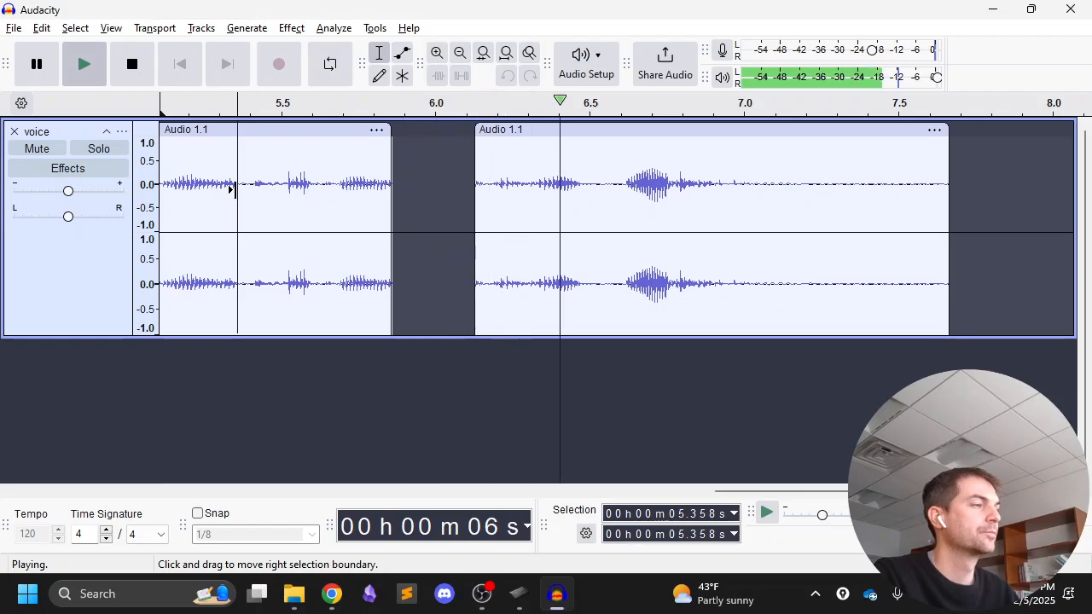
{"action": "key", "text": "space"}
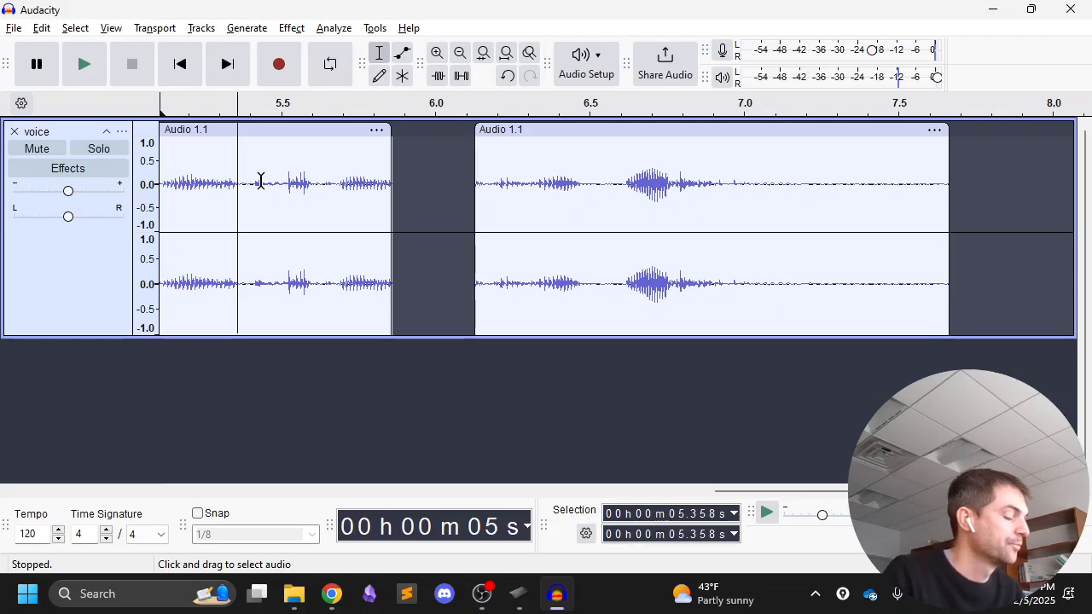
- Undo the clip move, the split and the deletion of the pause from about 6.25 s to 6.47 s
{"action": "key", "text": "ctrl+z"}
{"action": "key", "text": "ctrl+z"}
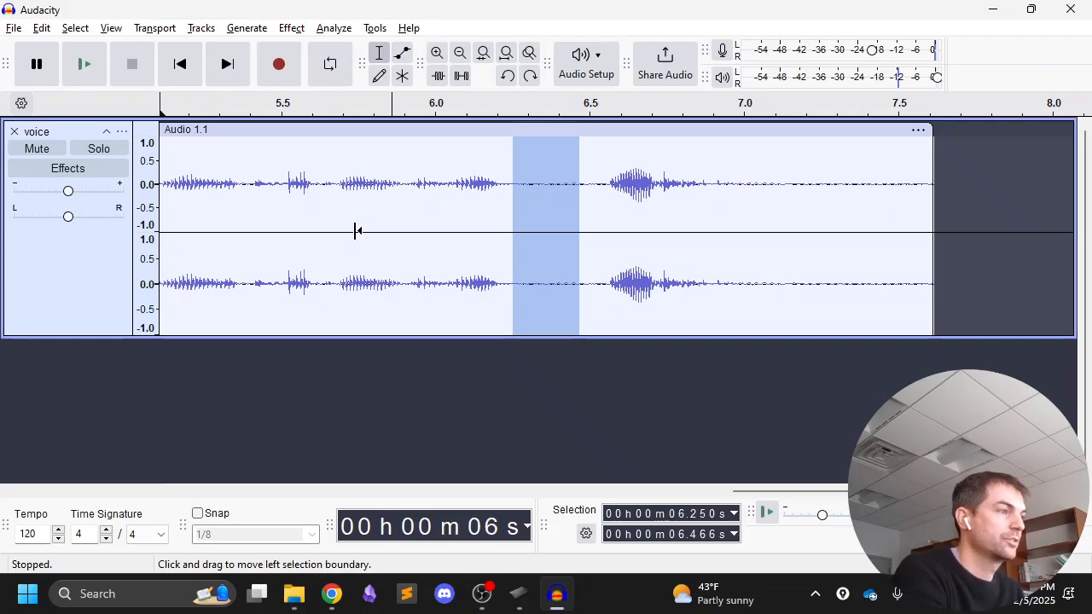
{"action": "key", "text": "ctrl+y"}
{"action": "key", "text": "ctrl+z"}
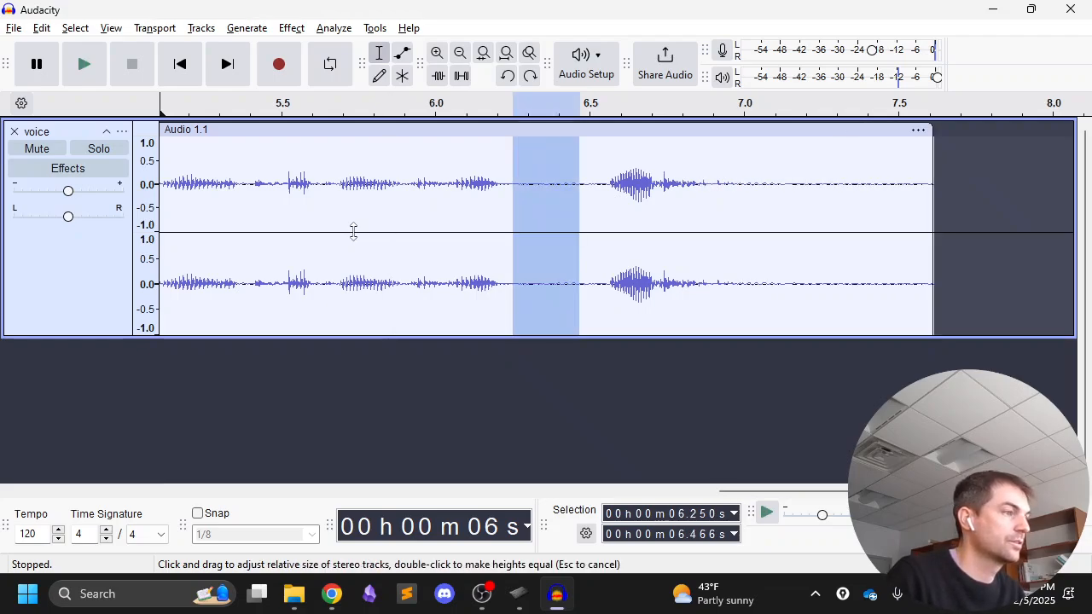
- Delete a shorter part of the pause, from about 6.27 s to 6.41 s, and open the save options and dismiss them
{"action": "left_click", "coordinate": [690, 196]}
{"action": "left_click_drag", "start_coordinate": [561, 198], "coordinate": [519, 203]}
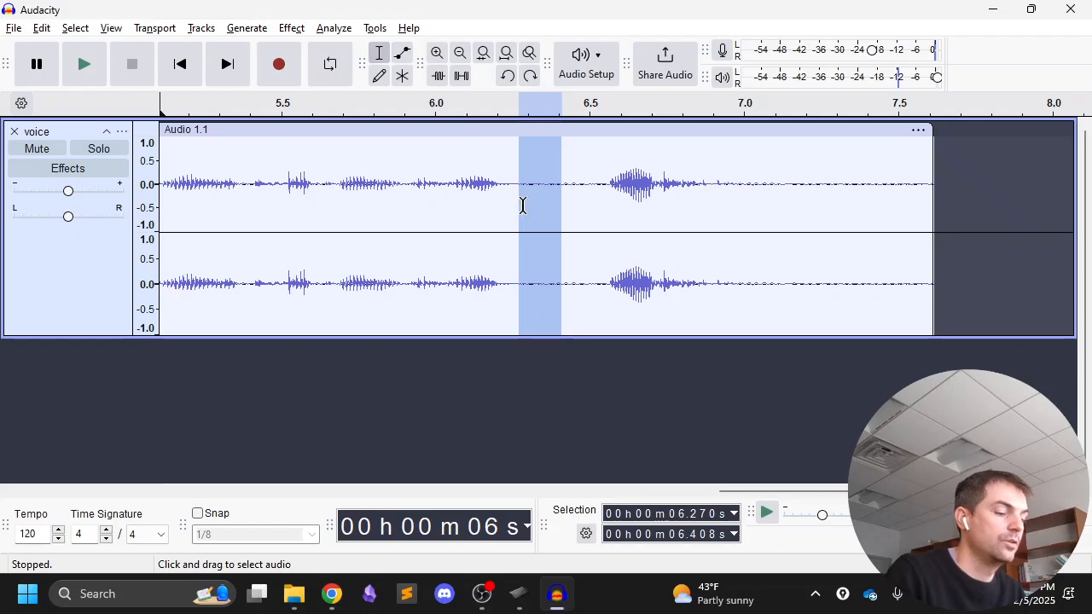
{"action": "key", "text": "Delete"}
{"action": "key", "text": "ctrl+s"}
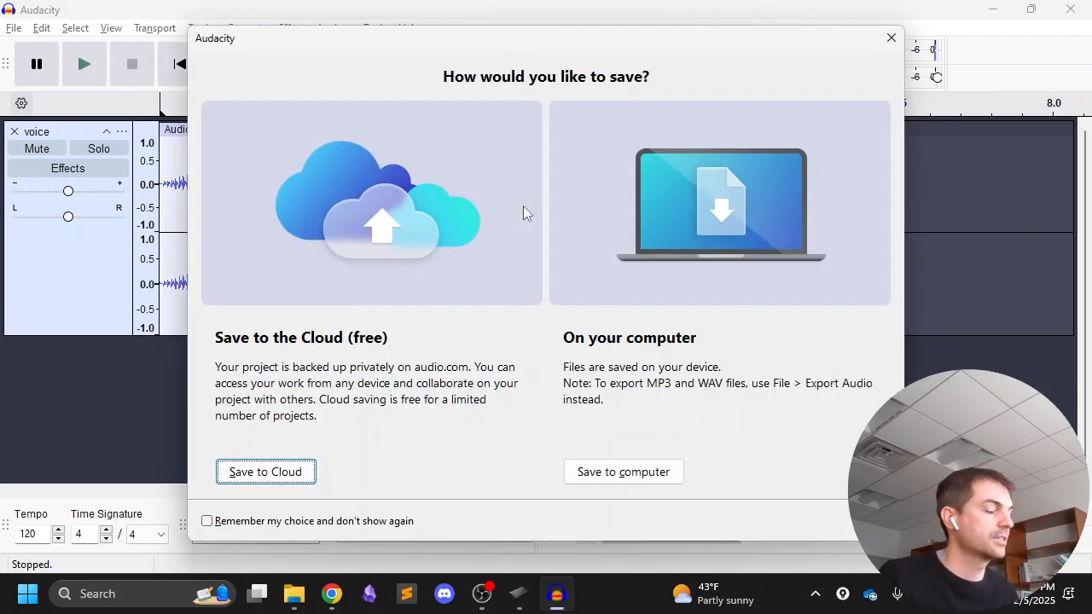
{"action": "key", "text": "Escape"}
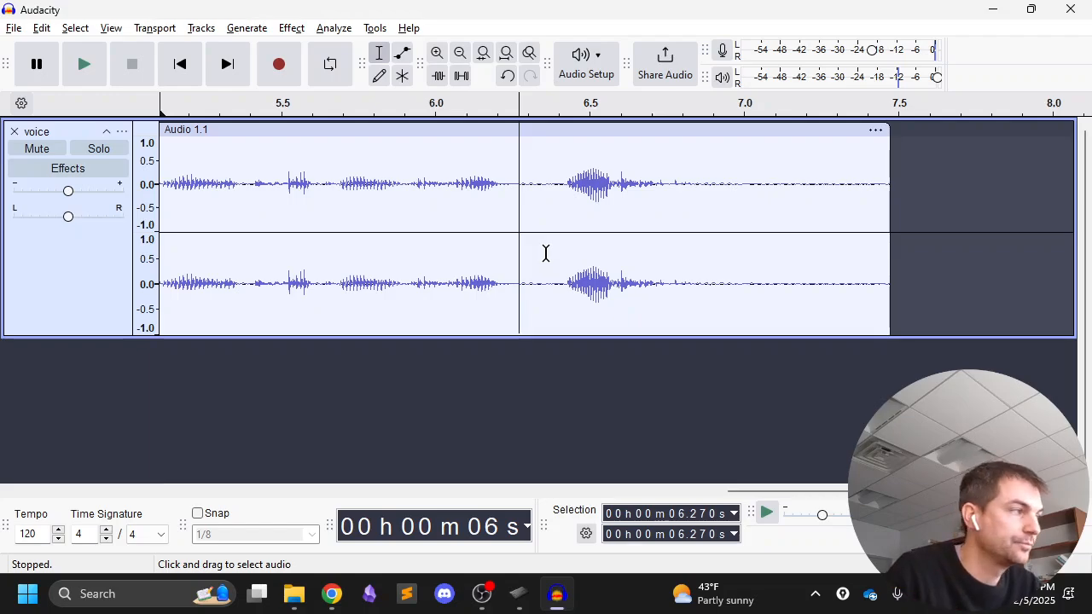
- Reduce the voice track's height, add a new stereo track below it, and shrink the new track to a similar height
{"action": "left_click", "coordinate": [505, 53]}
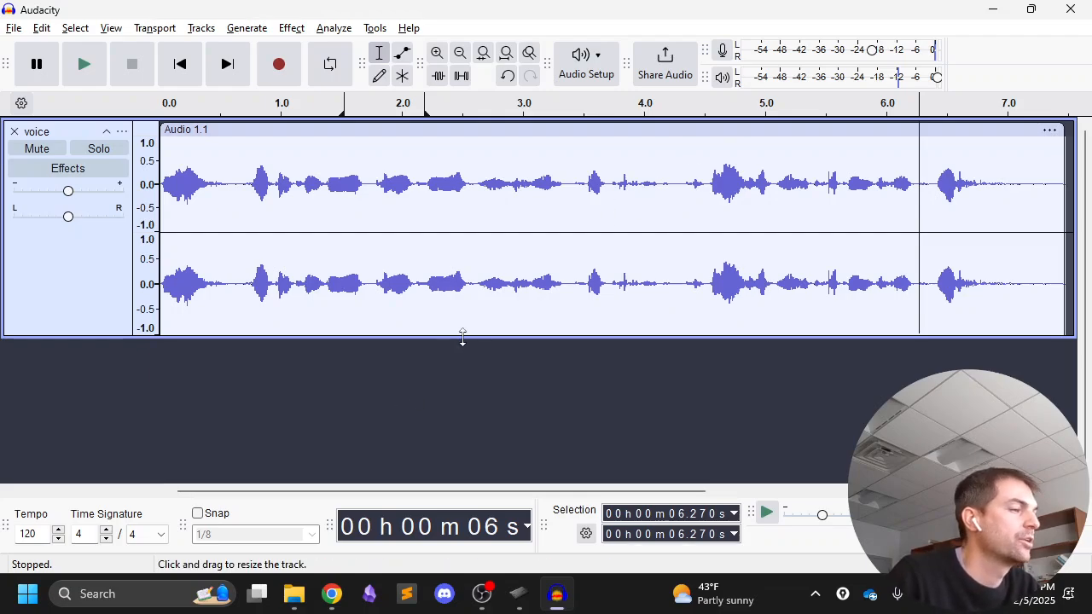
{"action": "left_click_drag", "start_coordinate": [461, 337], "coordinate": [463, 282]}
{"action": "left_click", "coordinate": [201, 27]}
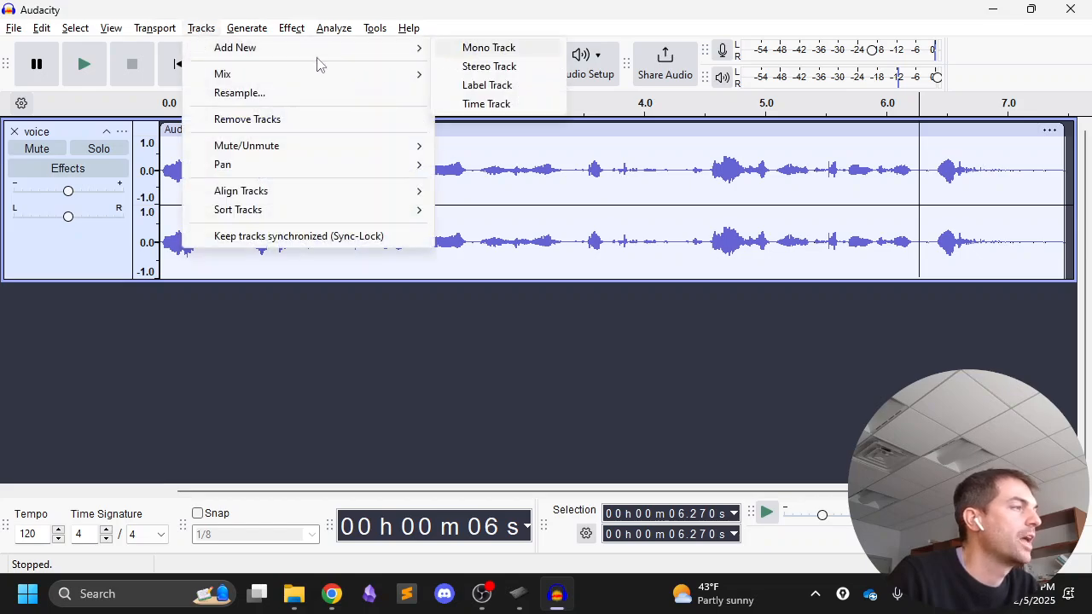
{"action": "mouse_move", "coordinate": [407, 51]}
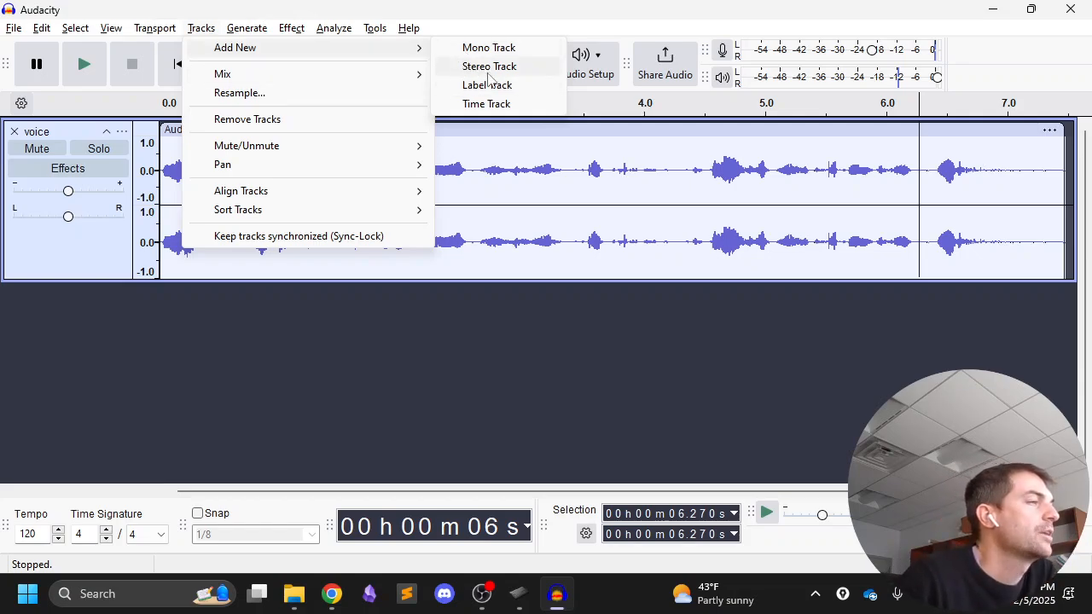
{"action": "left_click", "coordinate": [495, 71]}
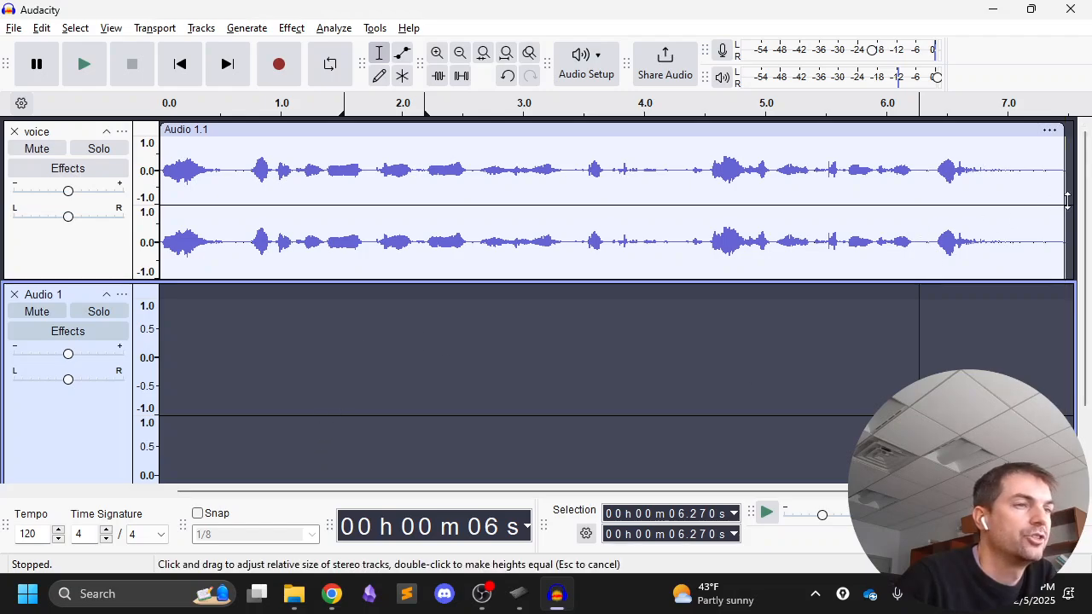
{"action": "scroll", "coordinate": [866, 330], "scroll_direction": "down", "scroll_amount": 2}
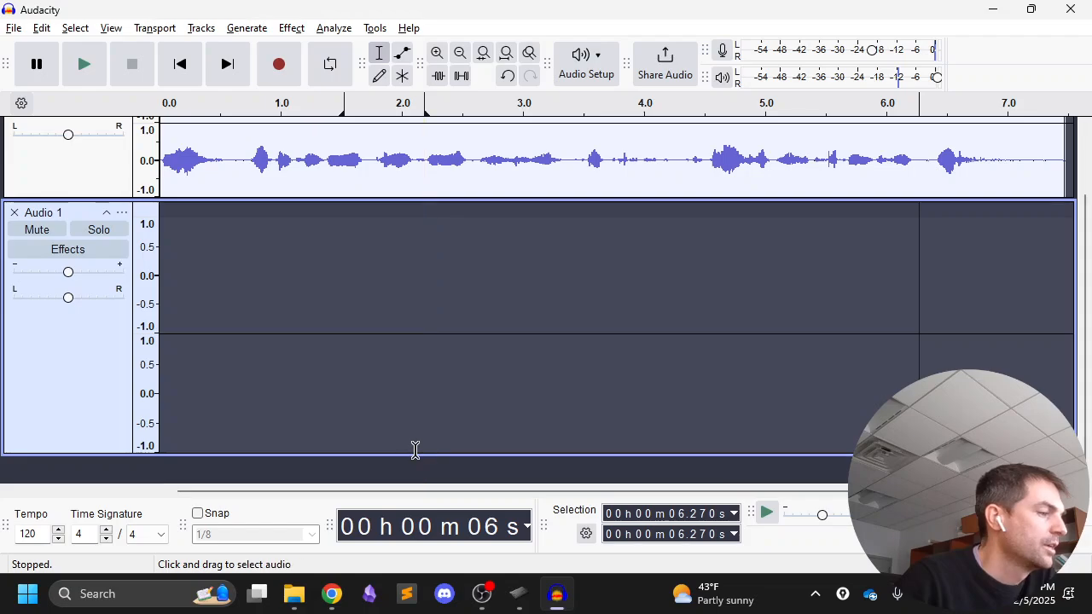
{"action": "left_click_drag", "start_coordinate": [417, 453], "coordinate": [440, 363]}
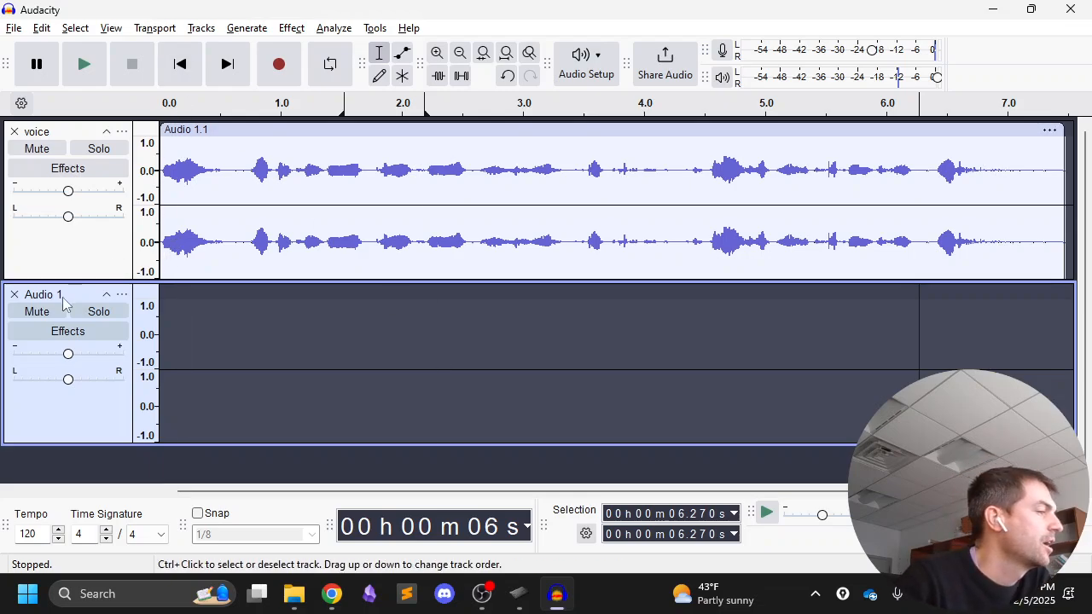
- Generate 10 seconds of white noise at amplitude 0.8 in the new stereo track and move the noise clip to the track's start
{"action": "left_click", "coordinate": [247, 27]}
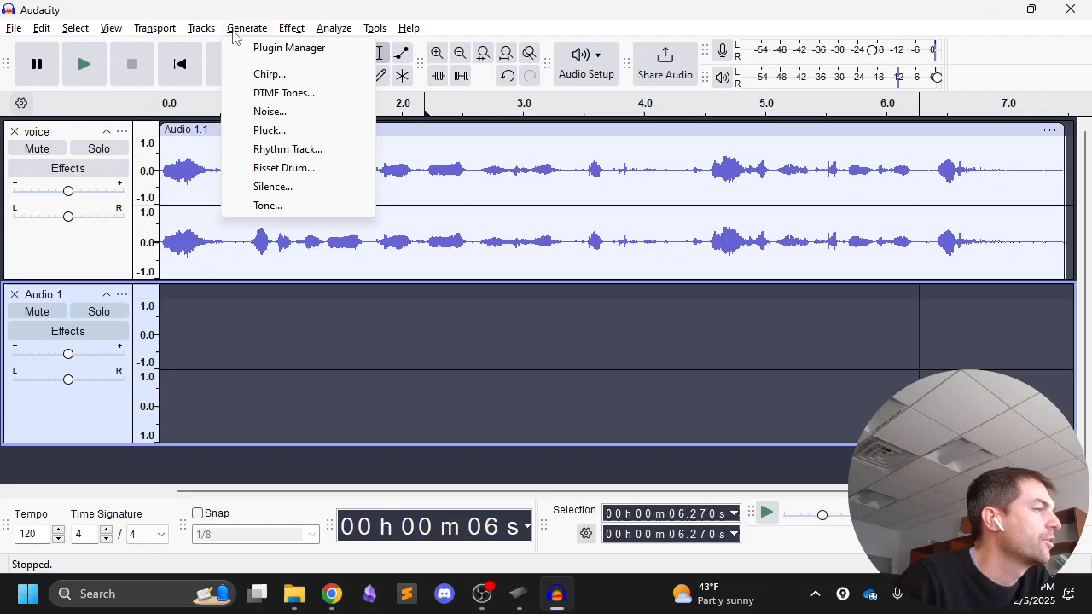
{"action": "left_click", "coordinate": [279, 109]}
{"action": "left_click", "coordinate": [546, 270]}
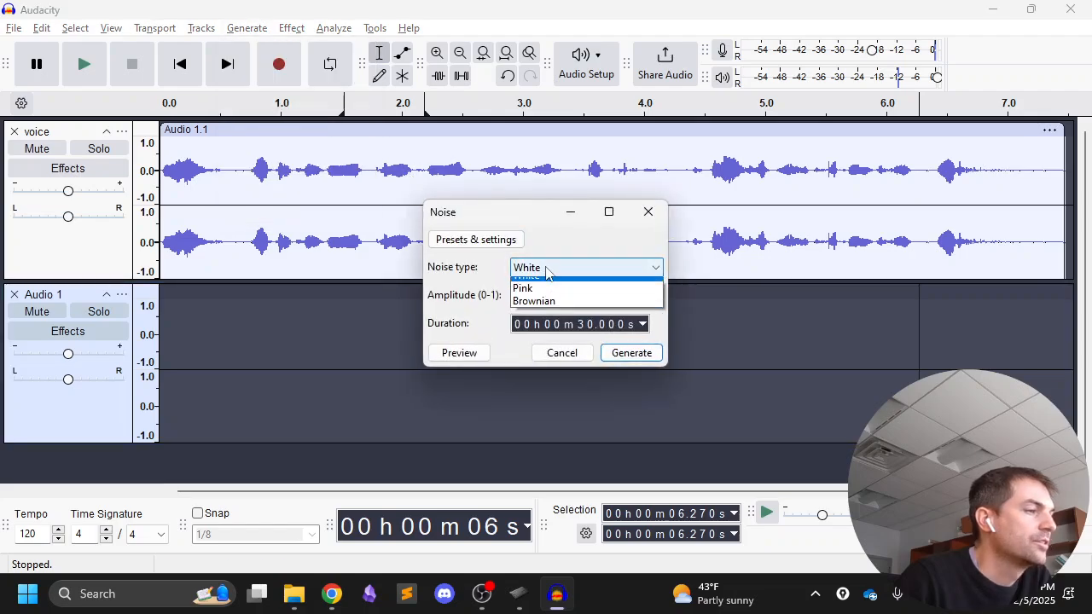
{"action": "left_click", "coordinate": [546, 285]}
{"action": "left_click", "coordinate": [581, 324]}
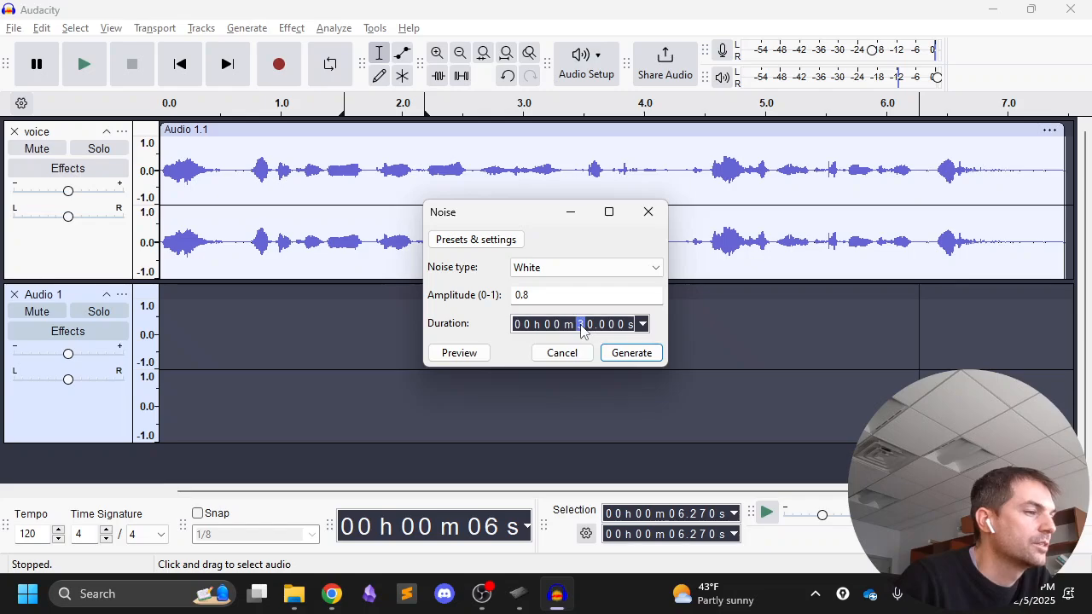
{"action": "type", "text": "1"}
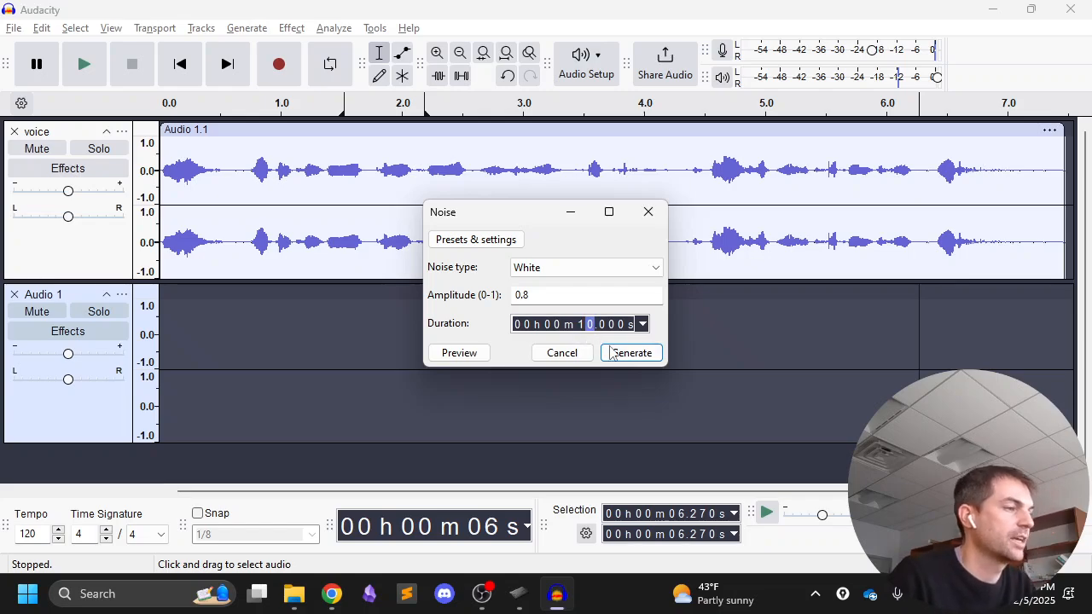
{"action": "left_click", "coordinate": [612, 352]}
{"action": "left_click_drag", "start_coordinate": [945, 290], "coordinate": [183, 316]}
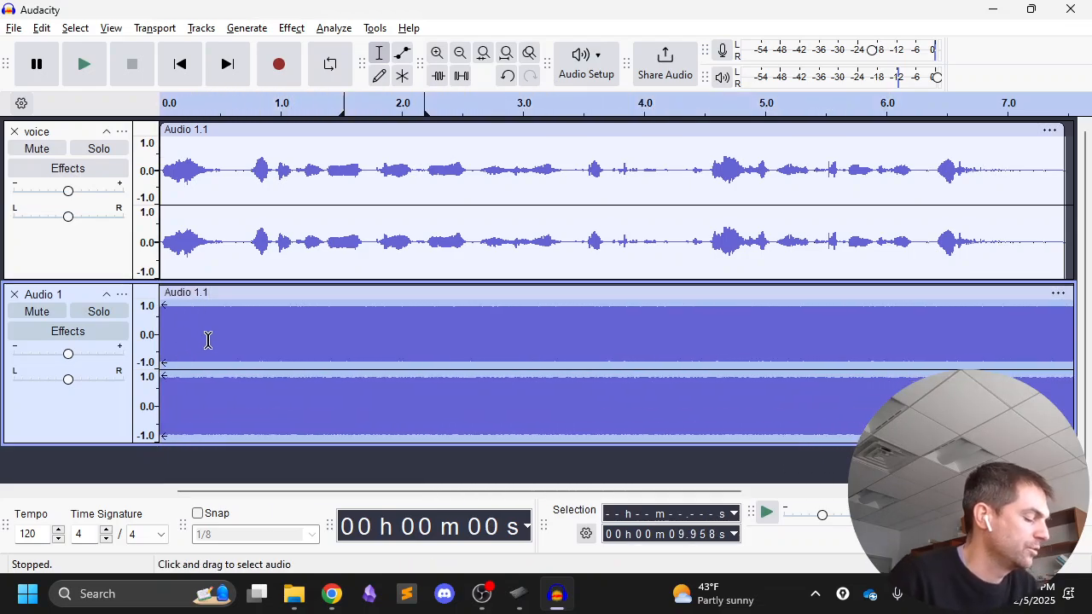
- Undo the noise clip's move and generation, and generate 10 seconds of white noise at amplitude 0.1 in the stereo track
{"action": "key", "text": "ctrl+z"}
{"action": "key", "text": "ctrl+z"}
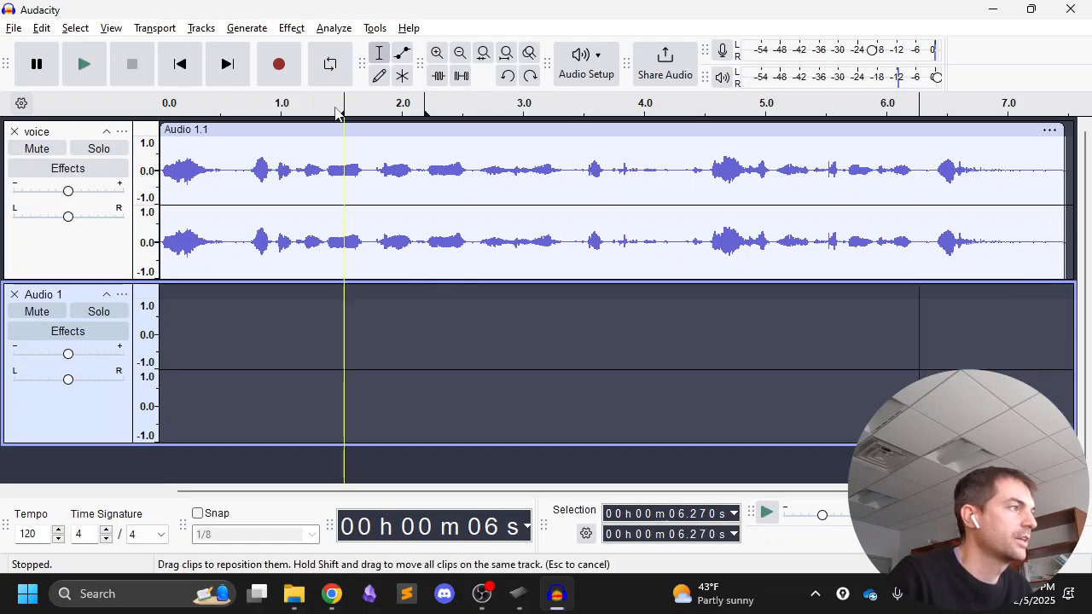
{"action": "left_click", "coordinate": [246, 28]}
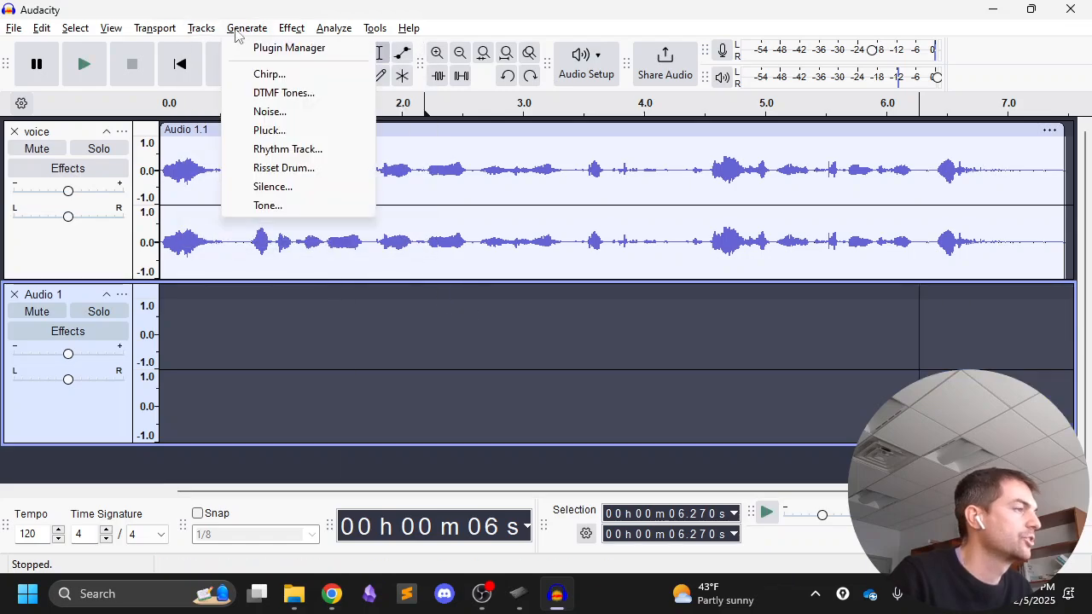
{"action": "left_click", "coordinate": [275, 111]}
{"action": "left_click", "coordinate": [533, 296]}
{"action": "key", "text": "BackSpace"}
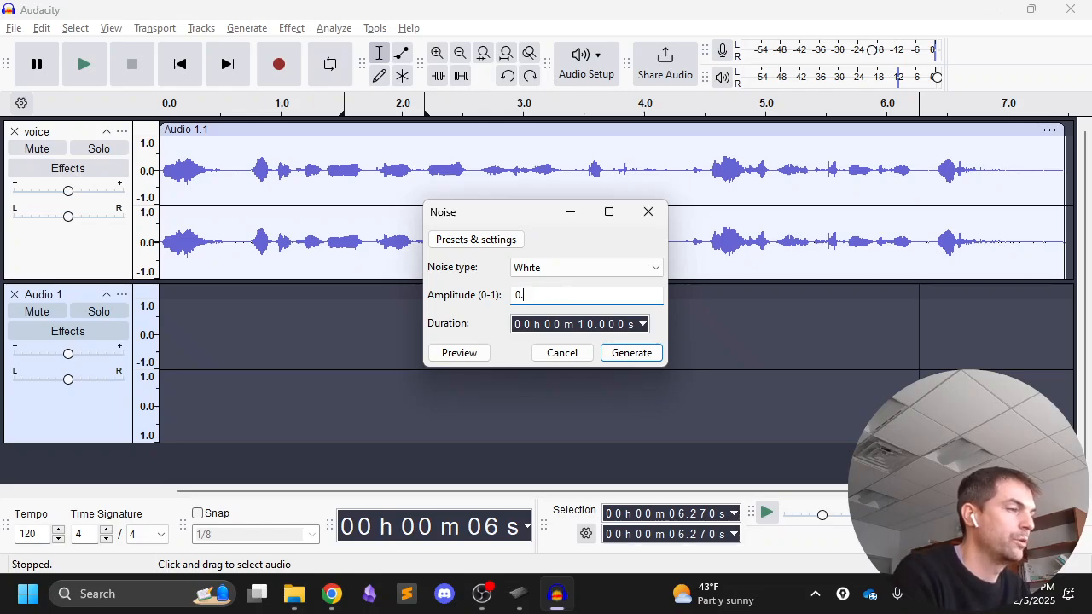
{"action": "type", "text": "1"}
{"action": "left_click", "coordinate": [631, 352]}
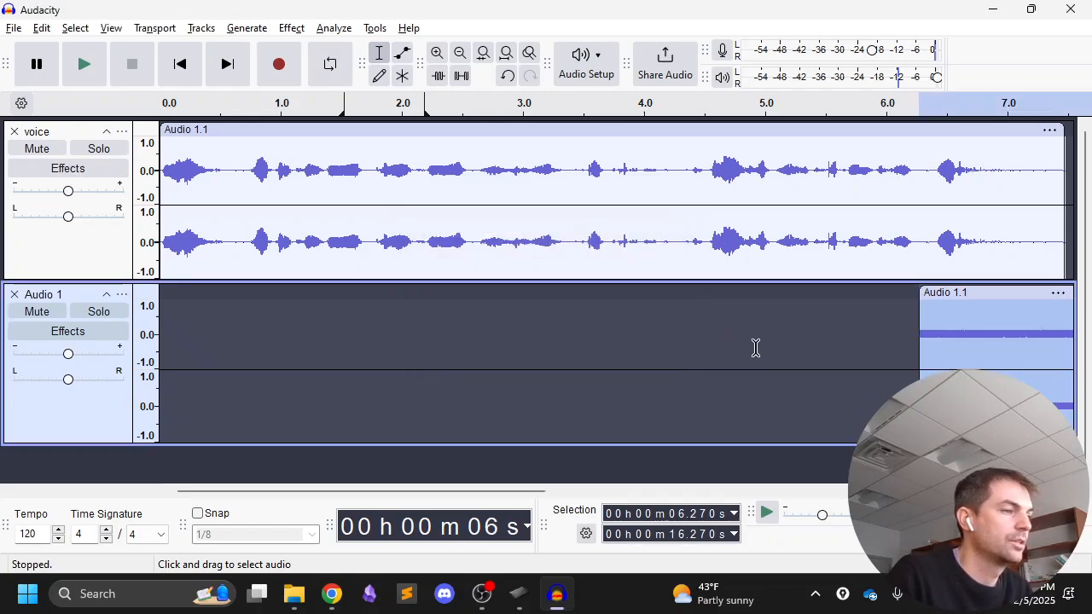
- Move the quieter noise clip to the start of its track at 0 s and briefly play it together with the voice
{"action": "left_click_drag", "start_coordinate": [957, 295], "coordinate": [204, 336]}
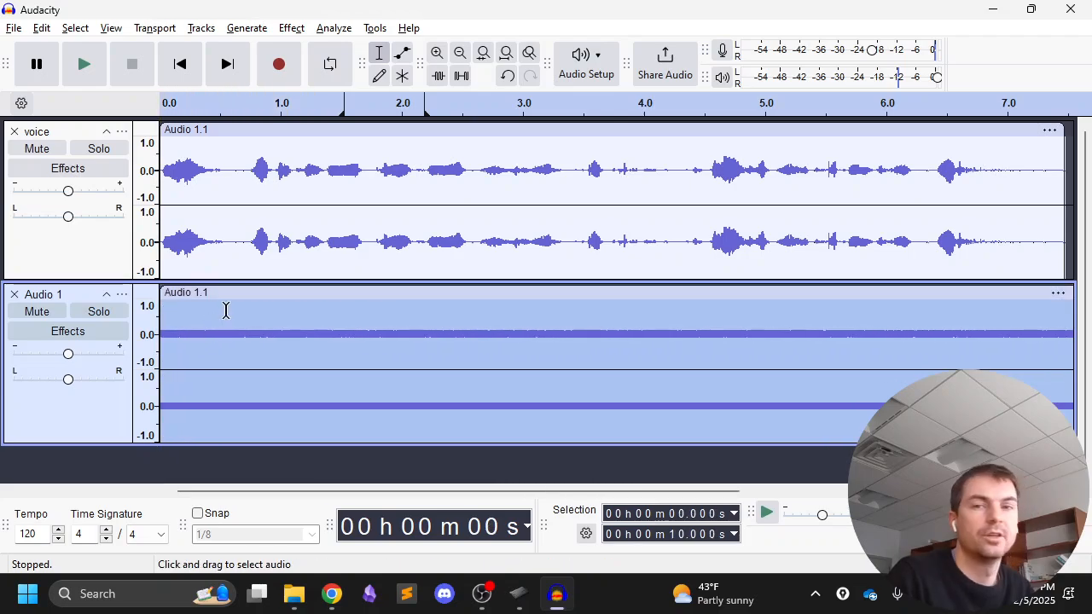
{"action": "key", "text": "space"}
{"action": "key", "text": "space"}
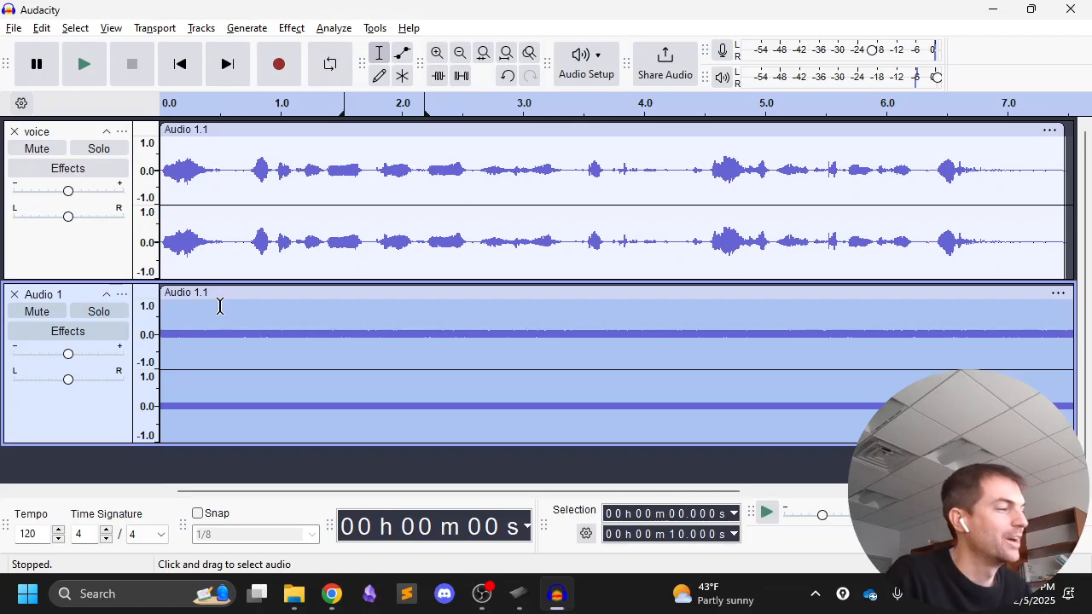
- Lower the noise track's volume to about -23 dB while playing it together with the voice, and stop playback
{"action": "left_click_drag", "start_coordinate": [68, 354], "coordinate": [28, 355]}
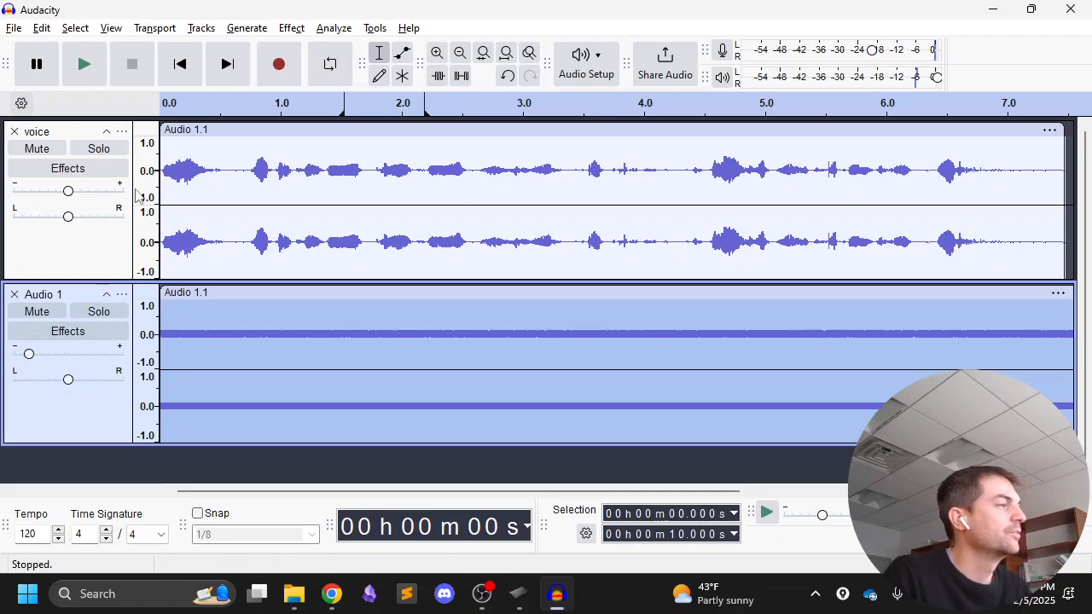
{"action": "left_click", "coordinate": [197, 81]}
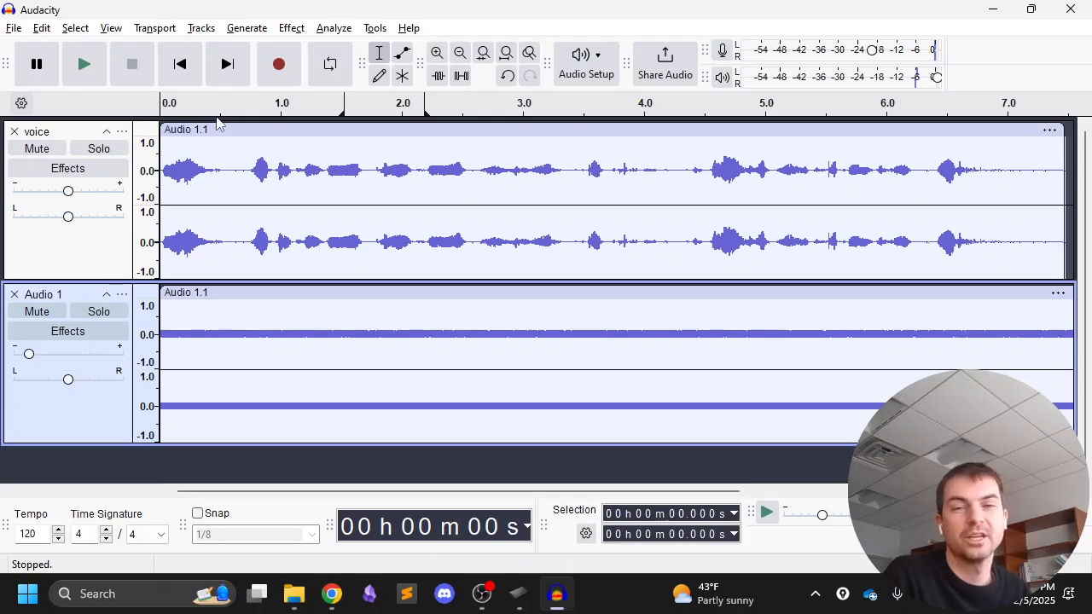
{"action": "key", "text": "space"}
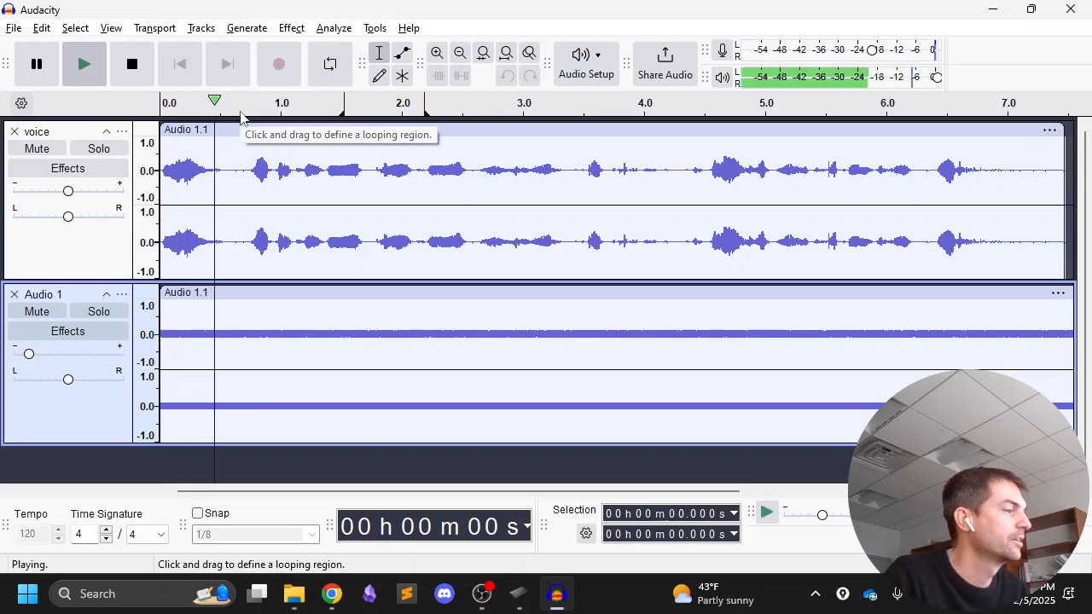
{"action": "left_click_drag", "start_coordinate": [28, 354], "coordinate": [44, 358]}
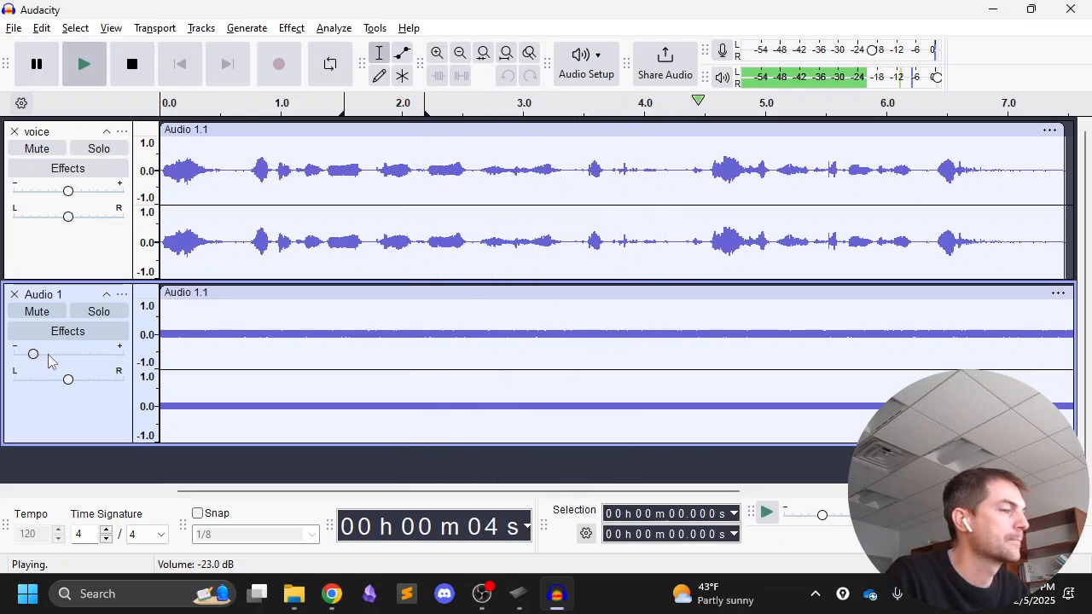
{"action": "left_click", "coordinate": [131, 64]}
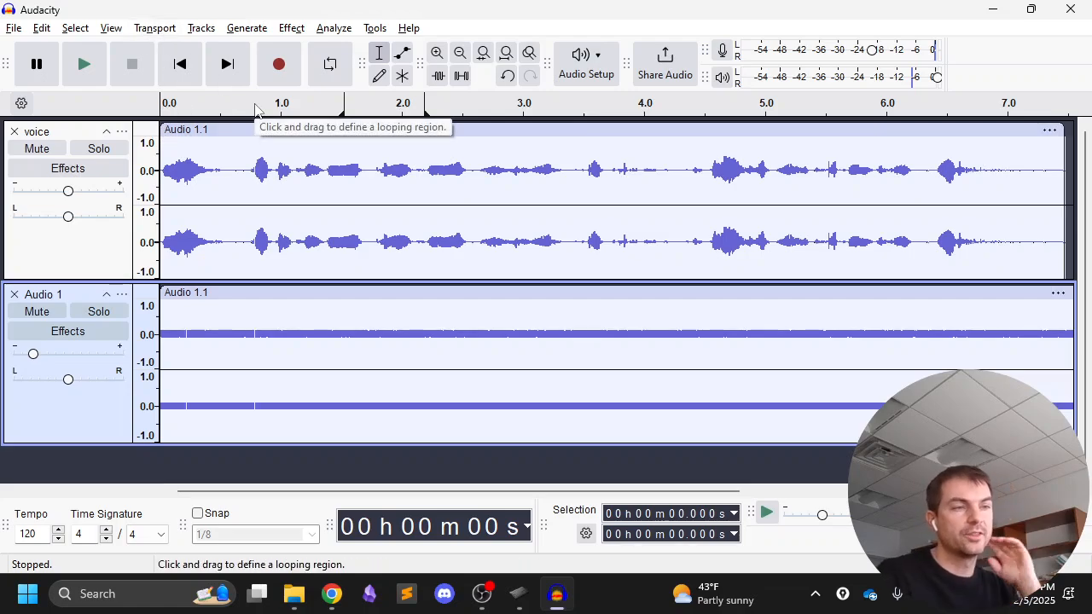
- Fit the whole project in view and delete the part of the noise clip that extends past the voice clip's end
{"action": "left_click", "coordinate": [506, 53]}
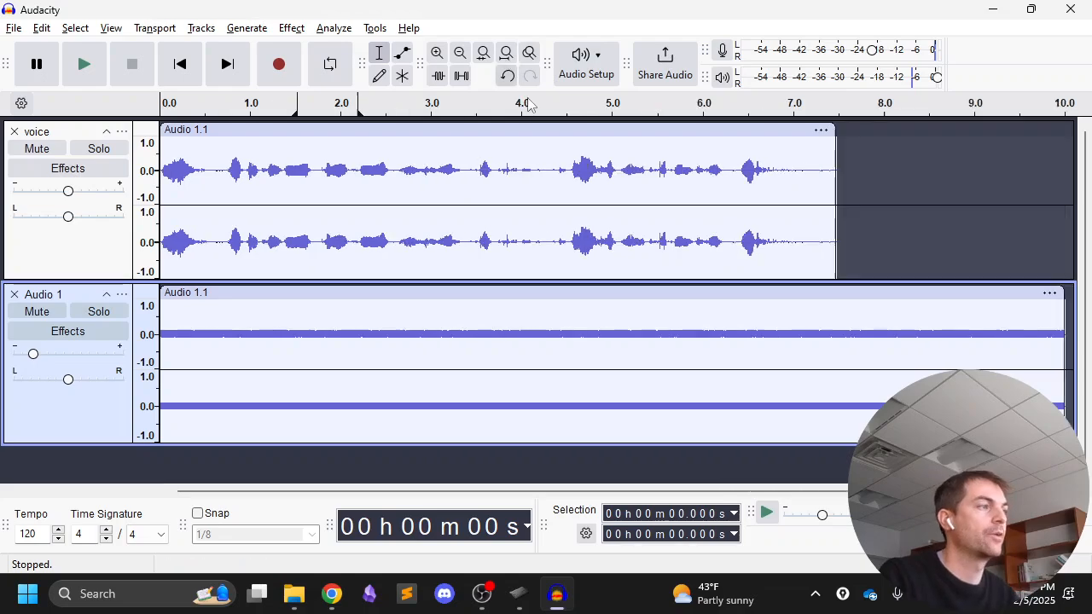
{"action": "left_click_drag", "start_coordinate": [838, 302], "coordinate": [1059, 334]}
{"action": "key", "text": "Delete"}
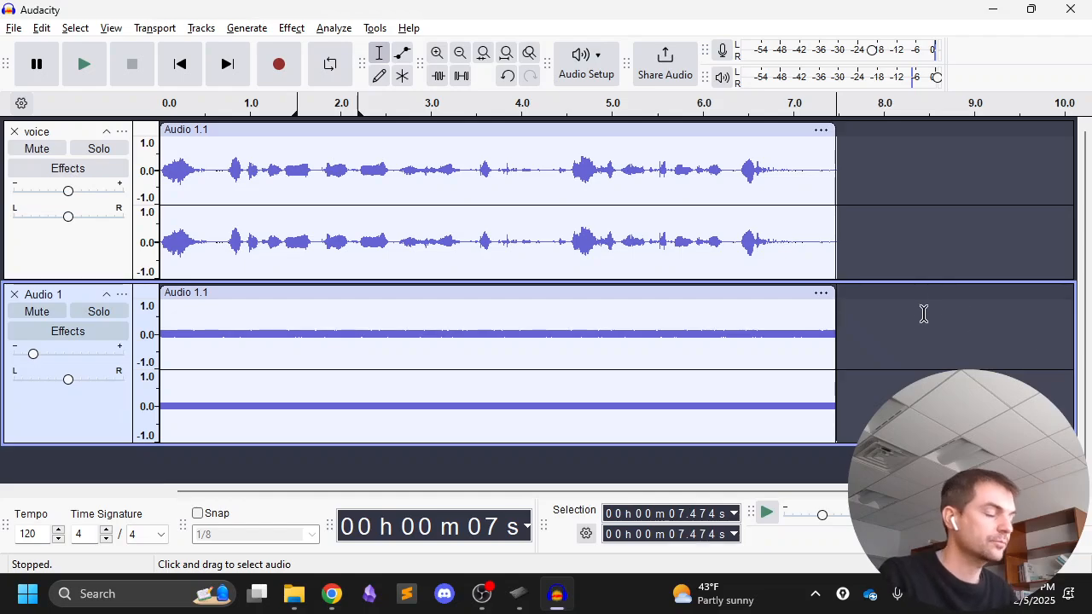
- Start saving the project to the computer, remembering that choice, and enlarge and reposition the save dialog
{"action": "key", "text": "ctrl+s"}
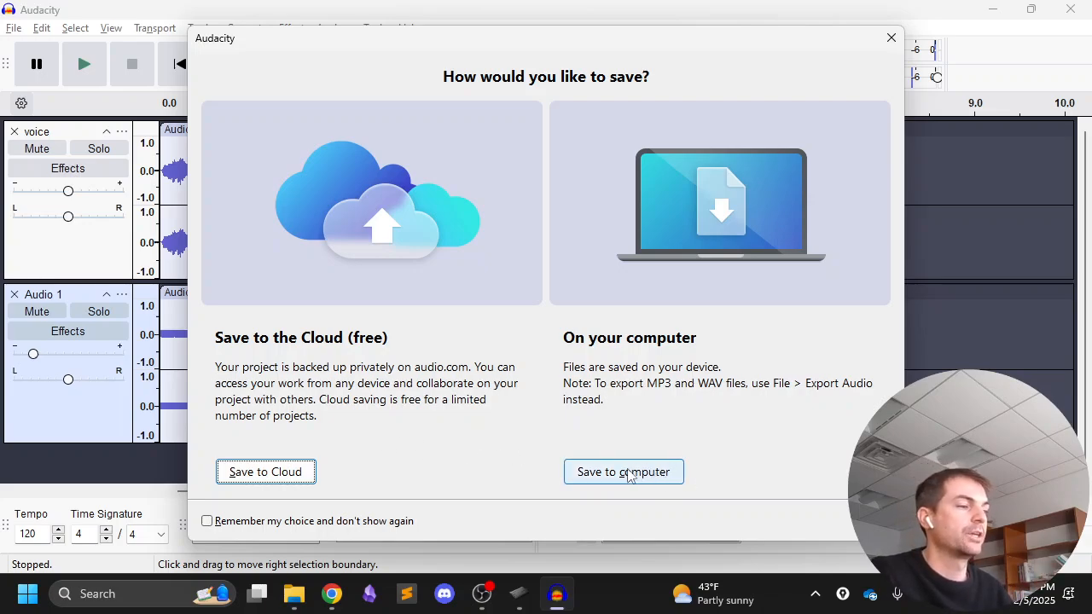
{"action": "left_click", "coordinate": [342, 522]}
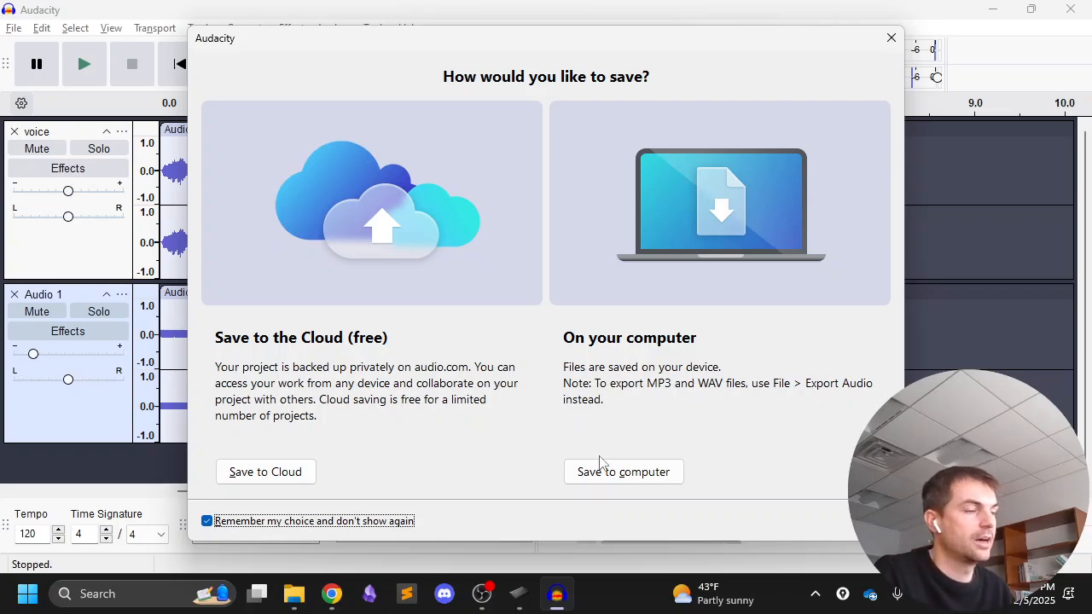
{"action": "left_click", "coordinate": [650, 476]}
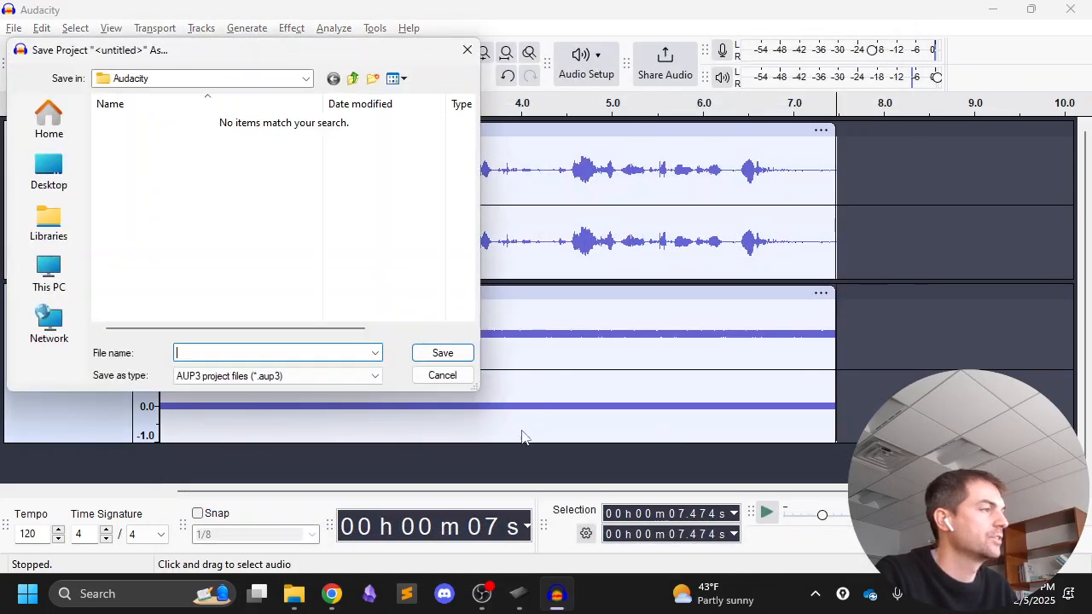
{"action": "left_click_drag", "start_coordinate": [475, 387], "coordinate": [725, 441]}
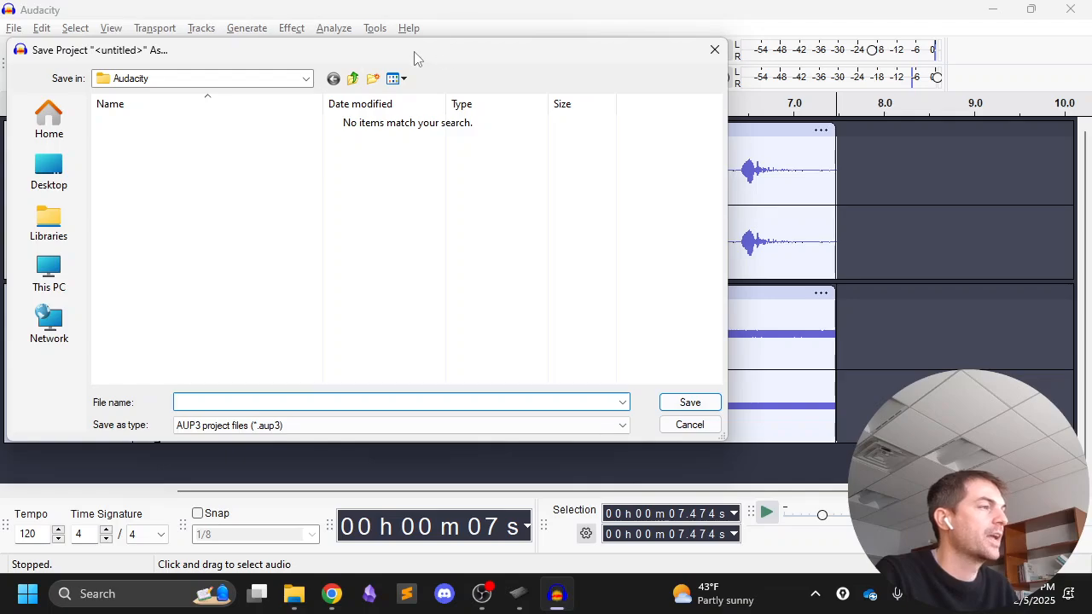
{"action": "left_click_drag", "start_coordinate": [416, 59], "coordinate": [659, 77]}
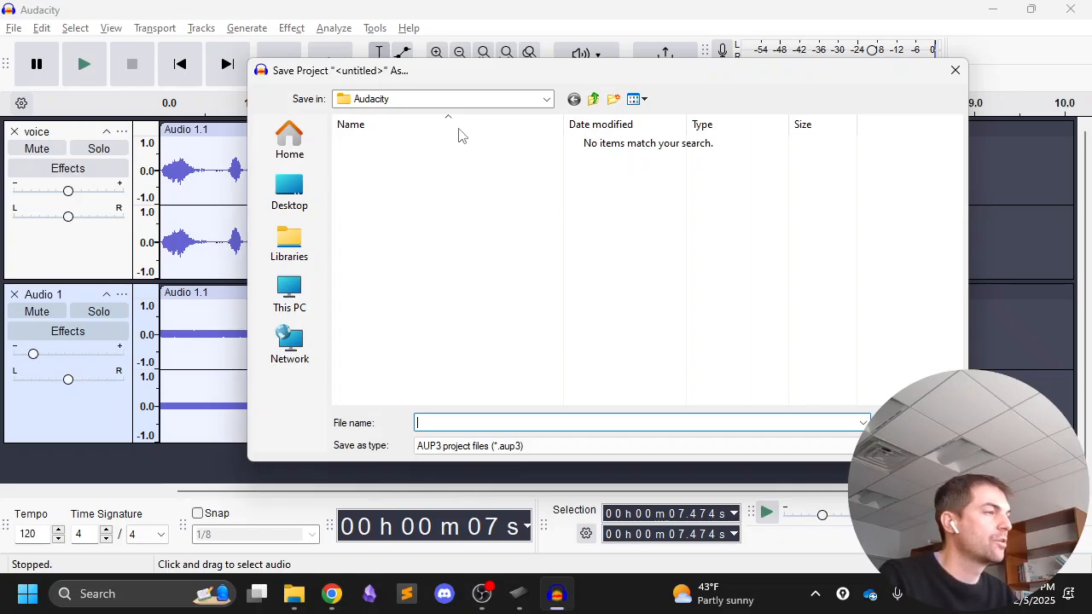
- Set the save location to the In class > Spring 2025 > MMP 100 folder in the college OneDrive
{"action": "left_click", "coordinate": [477, 102]}
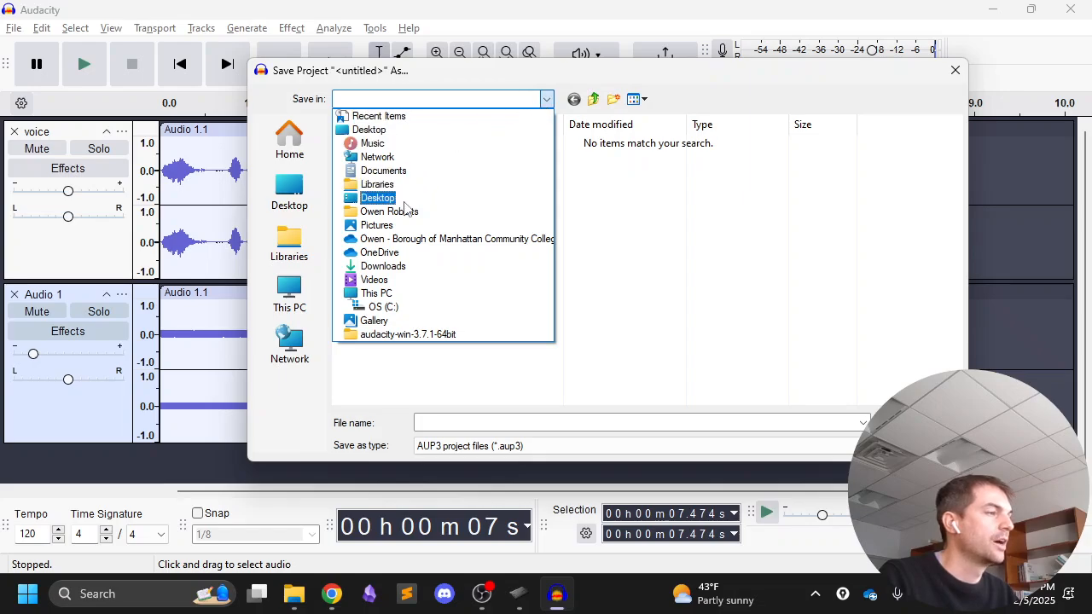
{"action": "left_click", "coordinate": [412, 240]}
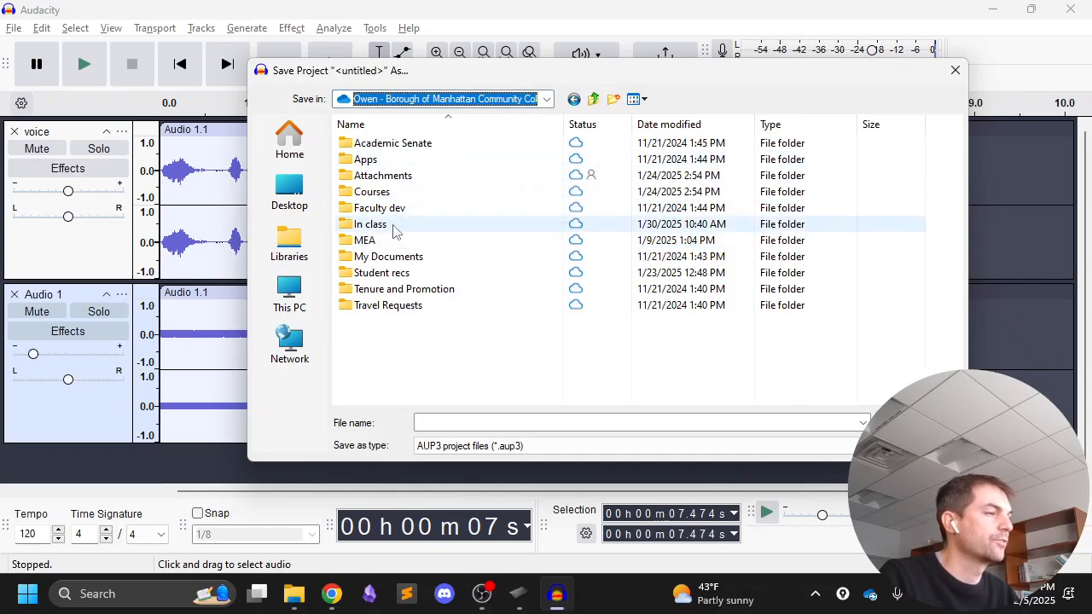
{"action": "double_click", "coordinate": [396, 223]}
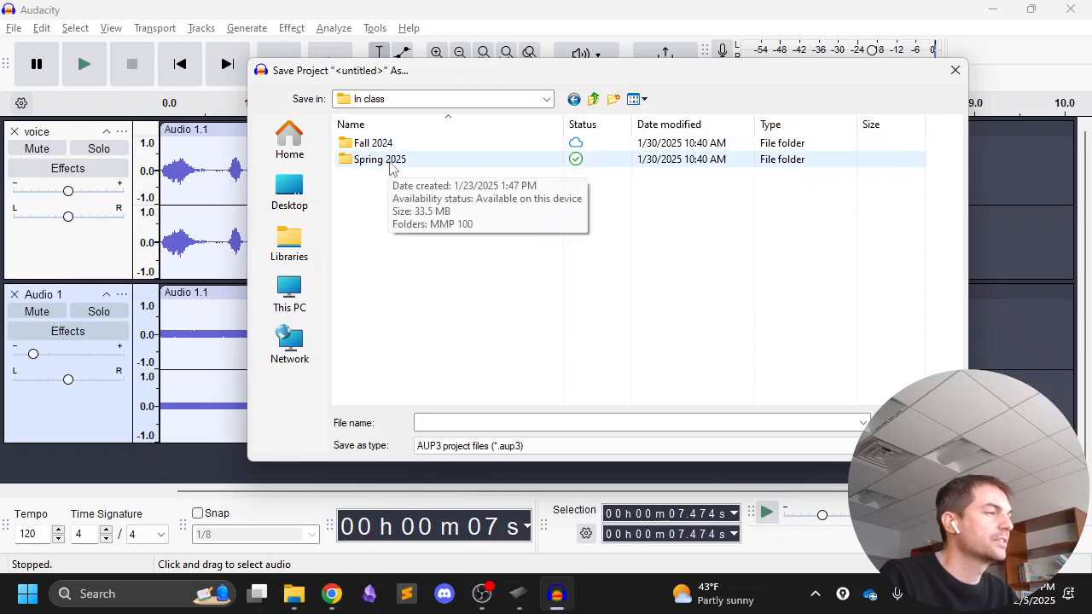
{"action": "double_click", "coordinate": [394, 160]}
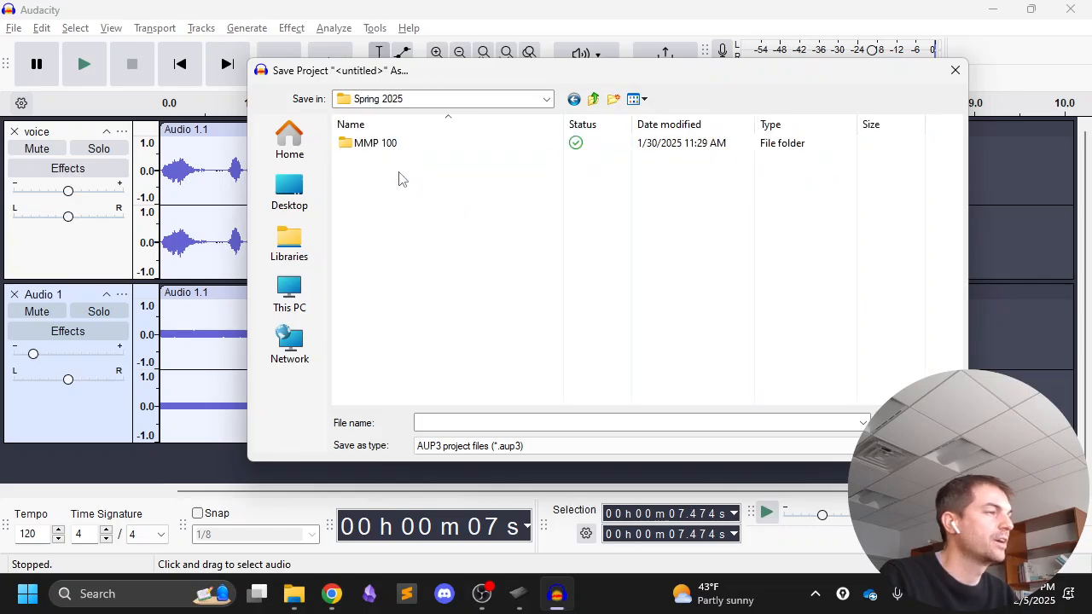
{"action": "double_click", "coordinate": [398, 146]}
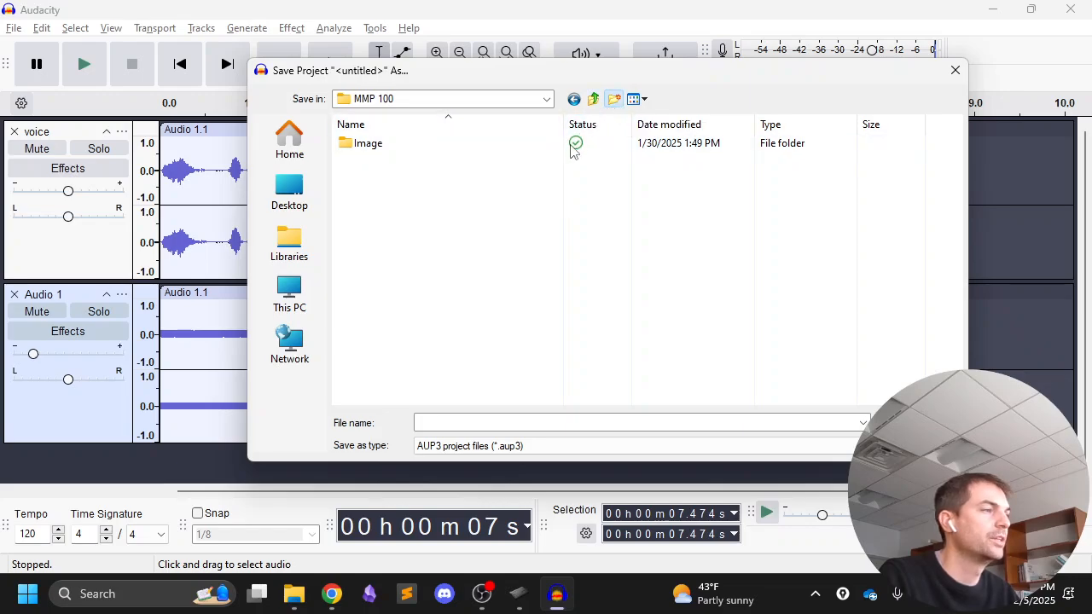
- Create a new folder named Audio inside MMP 100 and open it as the save location
{"action": "left_click", "coordinate": [613, 100]}
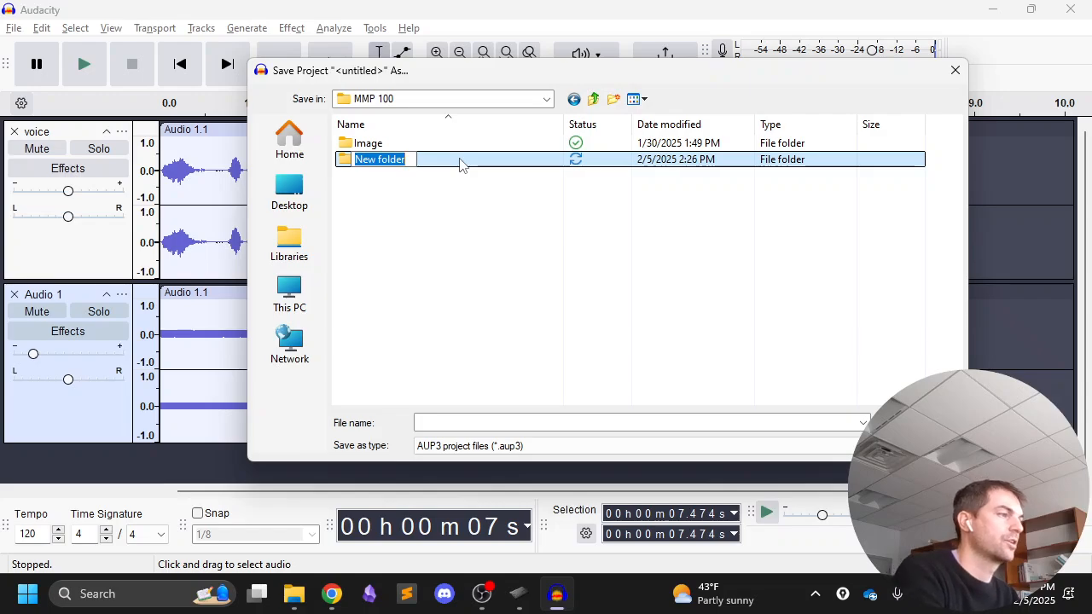
{"action": "type", "text": "Audio"}
{"action": "key", "text": "Return"}
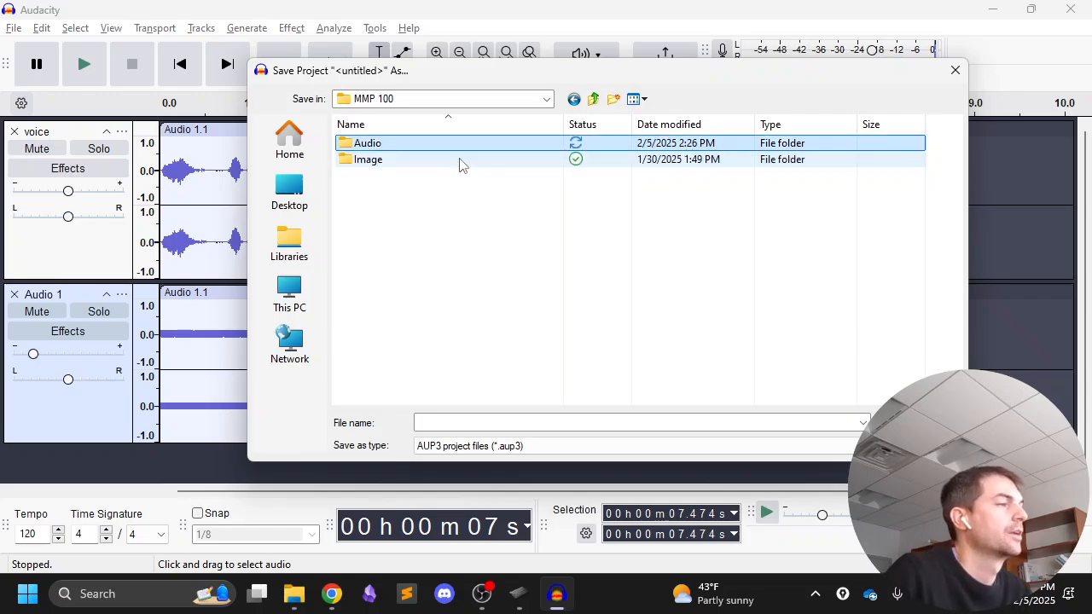
{"action": "double_click", "coordinate": [380, 145]}
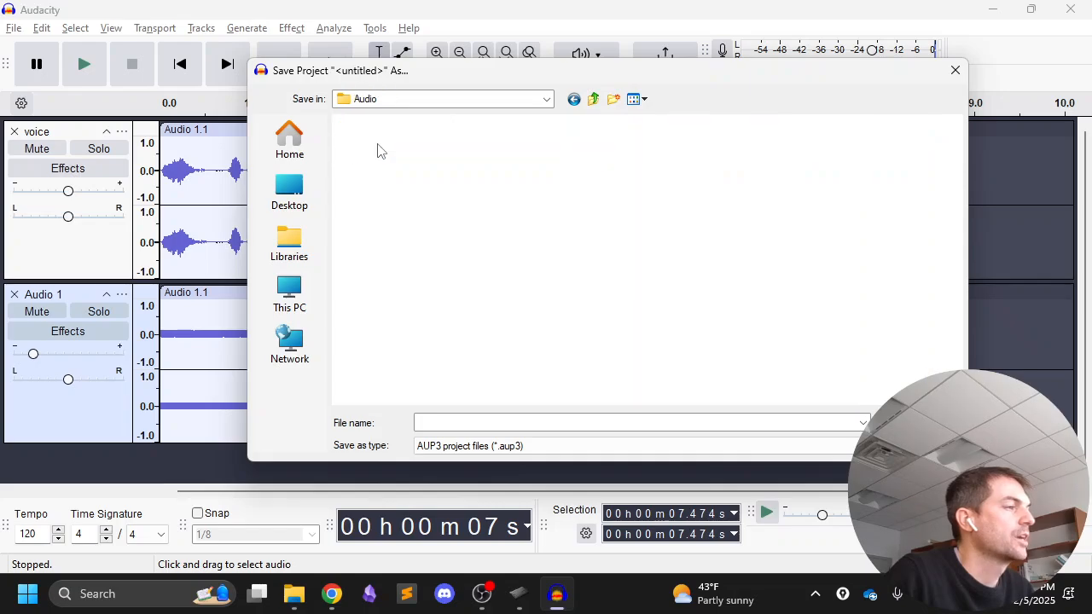
- Name the project audio_intro and save it as an AUP3 project file in the Audio folder
{"action": "left_click", "coordinate": [453, 424]}
{"action": "type", "text": "audio"}
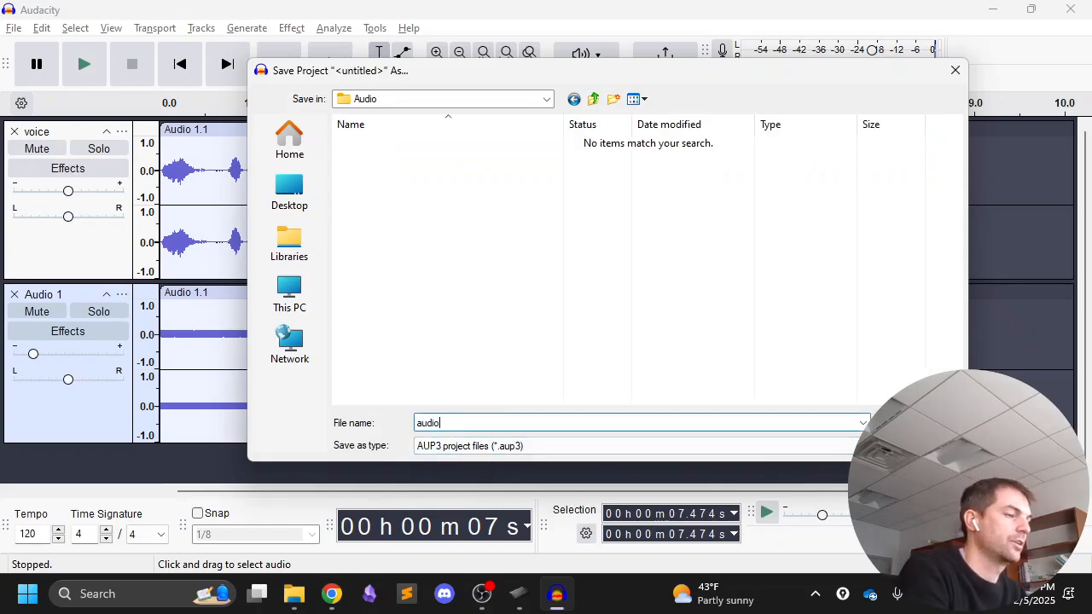
{"action": "type", "text": "_intro"}
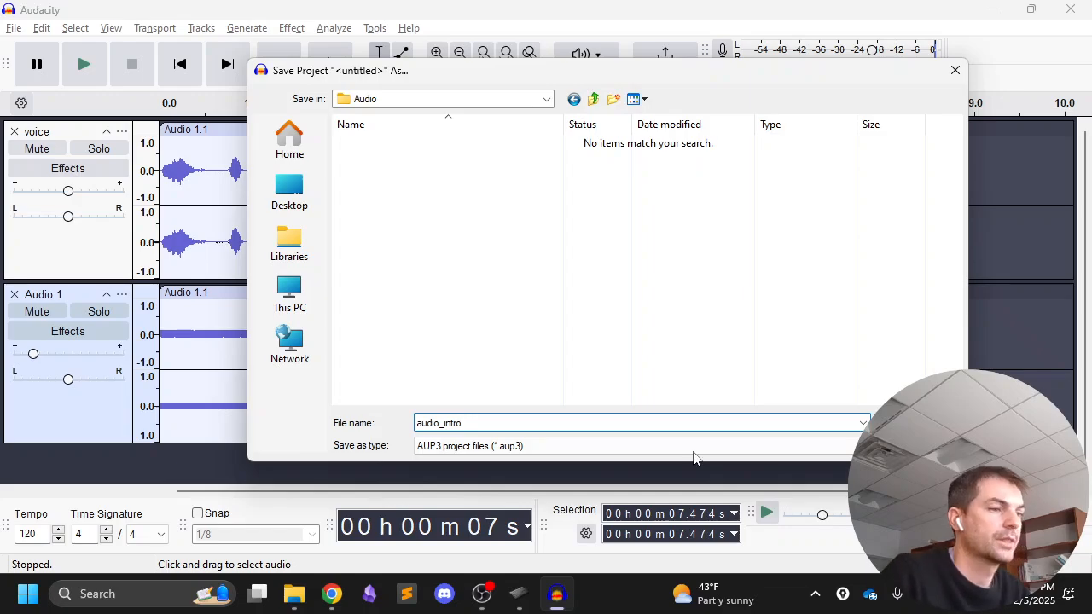
{"action": "key", "text": "Return"}
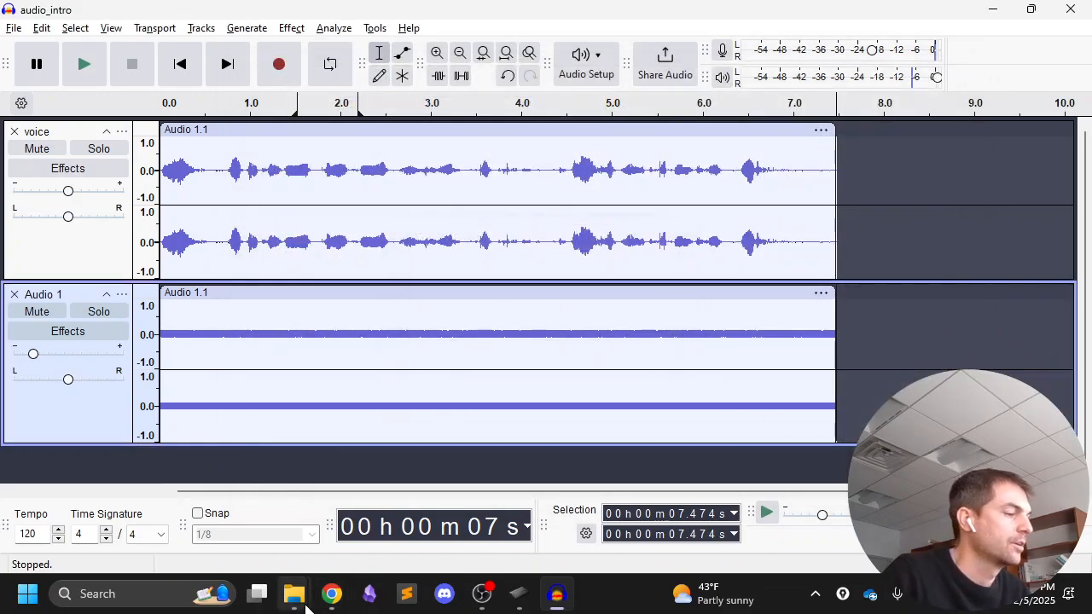
- Switch to File Explorer and open the Spring 2025 folder inside the In class folder
{"action": "mouse_move", "coordinate": [299, 599]}
{"action": "left_click", "coordinate": [256, 531]}
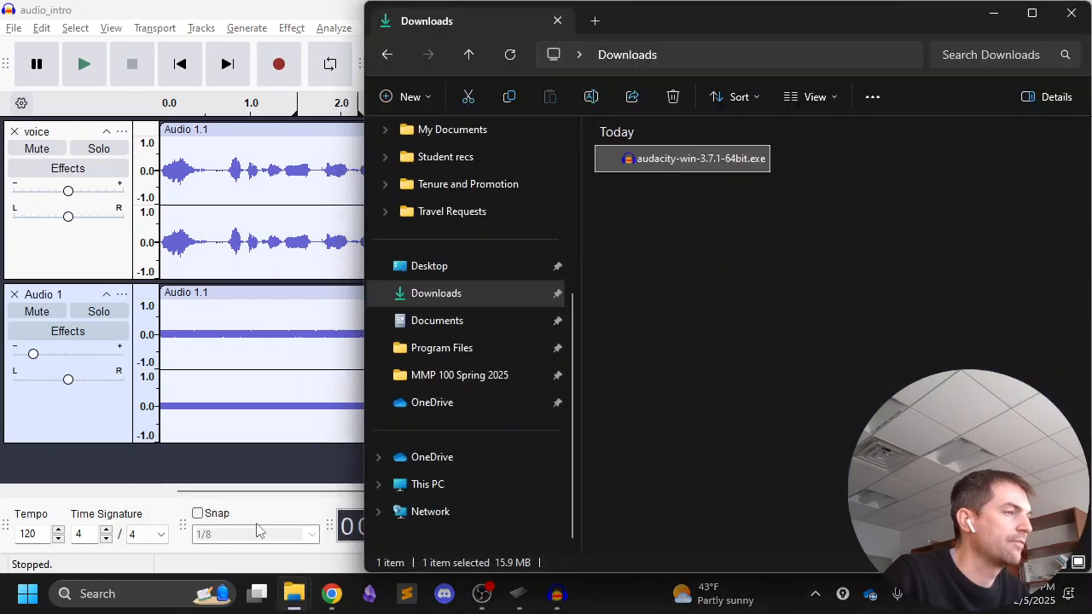
{"action": "scroll", "coordinate": [449, 218], "scroll_direction": "up", "scroll_amount": 2}
{"action": "scroll", "coordinate": [450, 217], "scroll_direction": "up", "scroll_amount": 1}
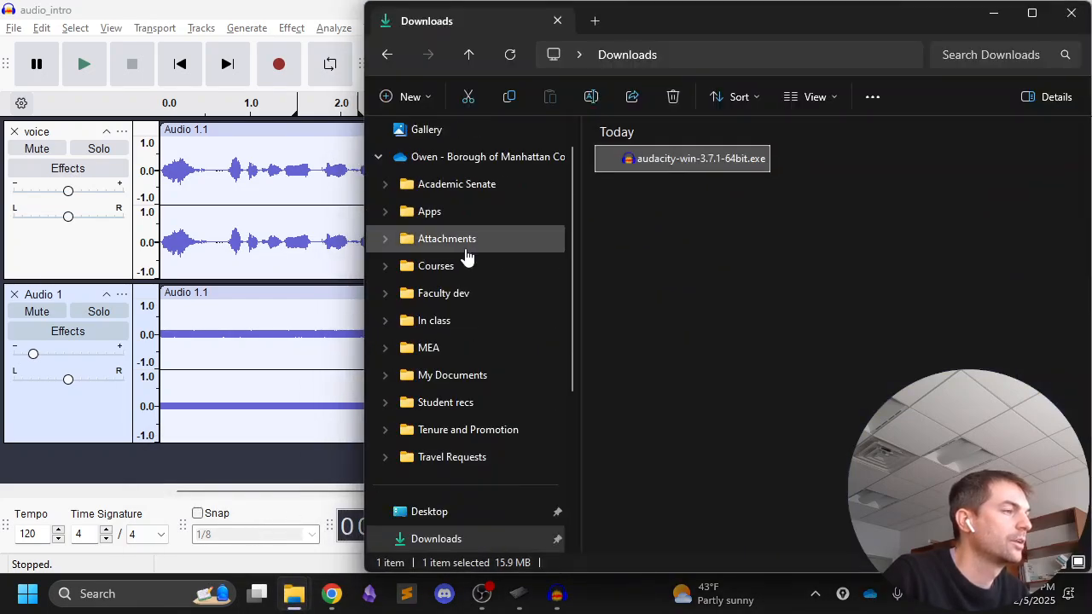
{"action": "left_click", "coordinate": [448, 321]}
{"action": "double_click", "coordinate": [653, 181]}
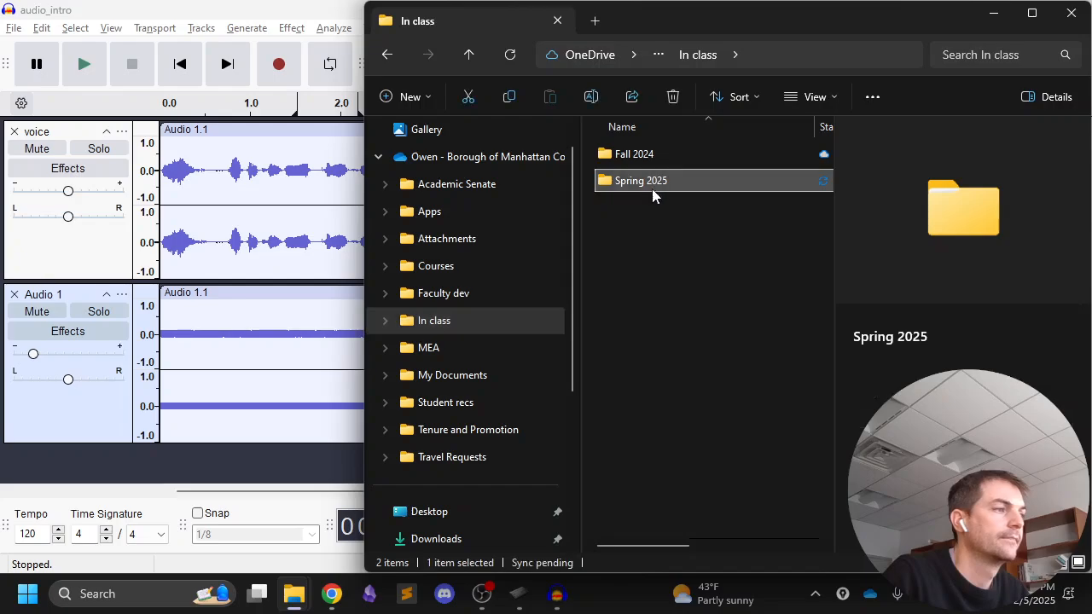
- Open the Audio folder inside MMP 100, select audio_intro.aup3, and widen the window to examine the saved project files' details
{"action": "left_click_drag", "start_coordinate": [735, 23], "coordinate": [535, 23]}
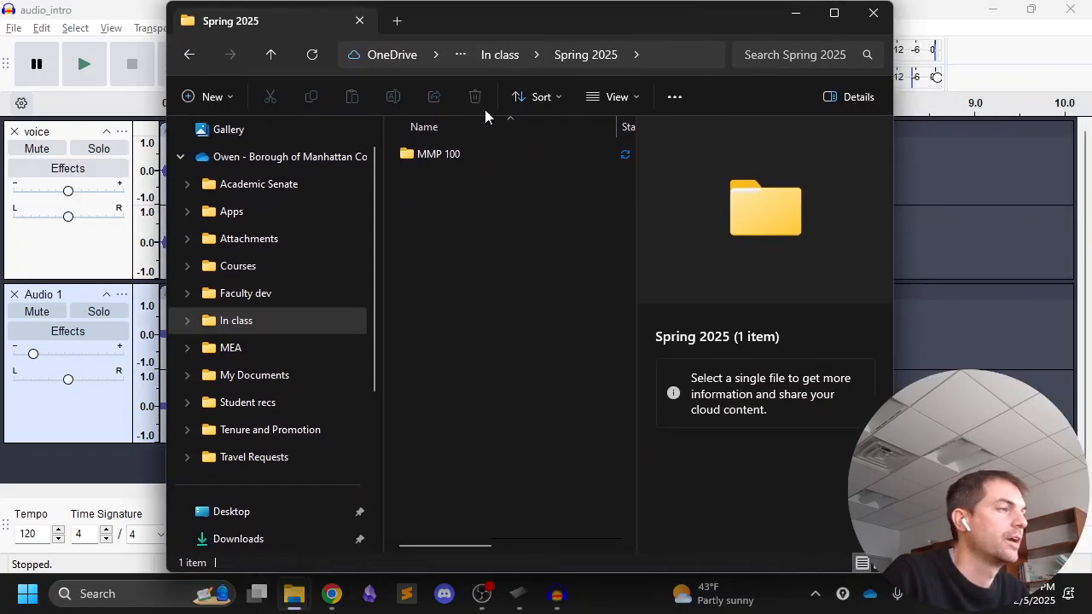
{"action": "double_click", "coordinate": [460, 162]}
{"action": "left_click", "coordinate": [822, 102]}
{"action": "double_click", "coordinate": [439, 158]}
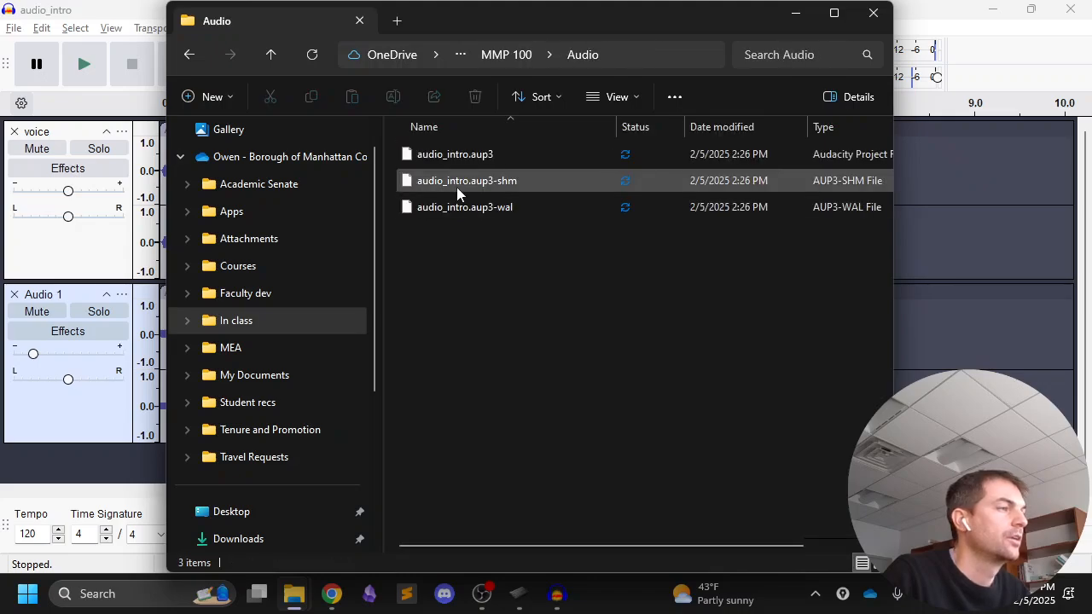
{"action": "left_click", "coordinate": [491, 156]}
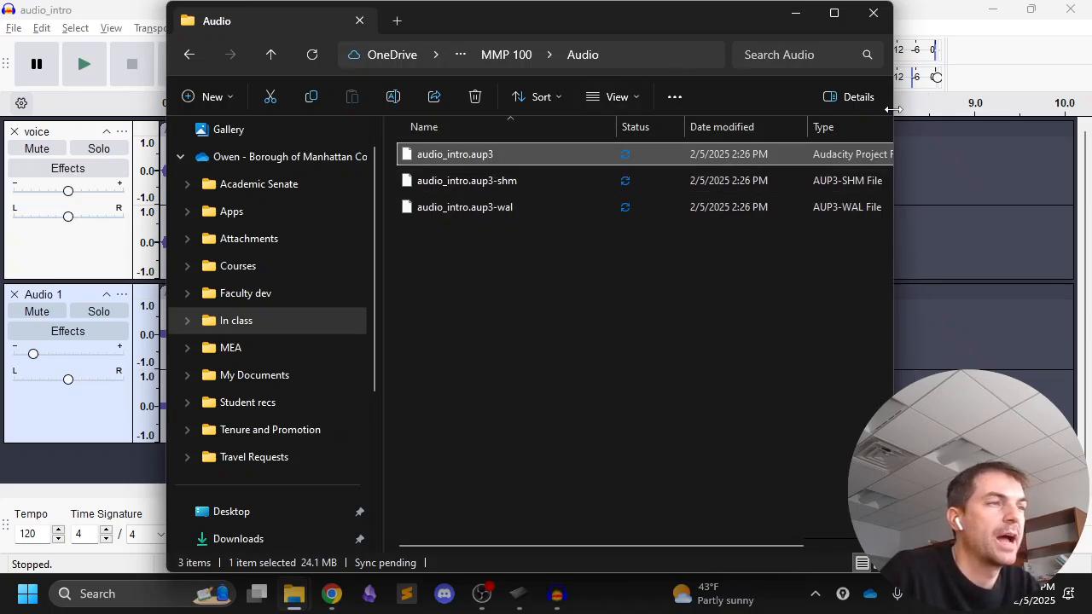
{"action": "left_click_drag", "start_coordinate": [893, 110], "coordinate": [1091, 111]}
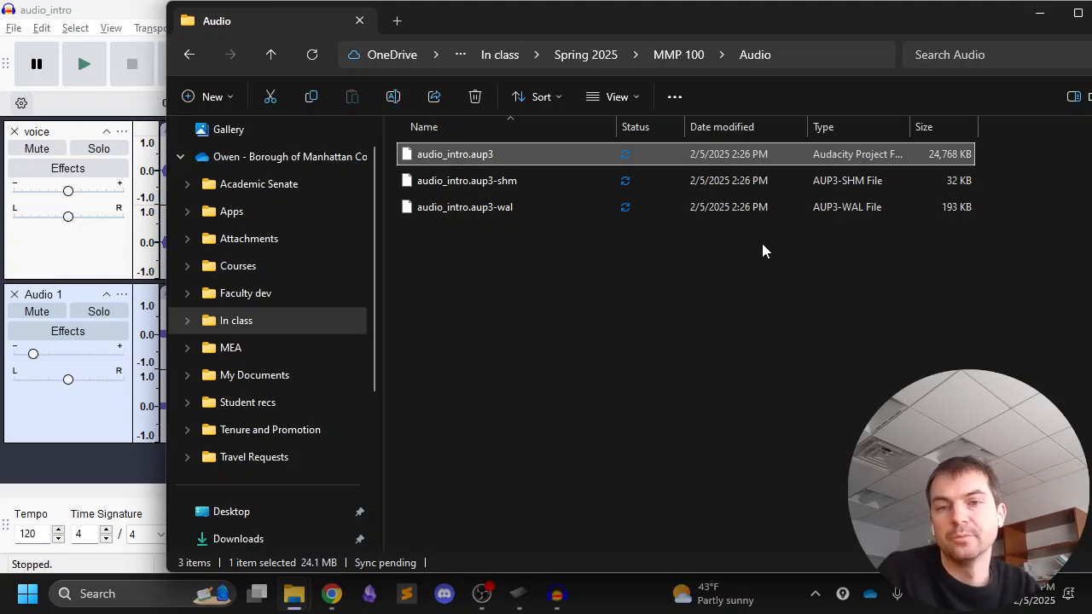
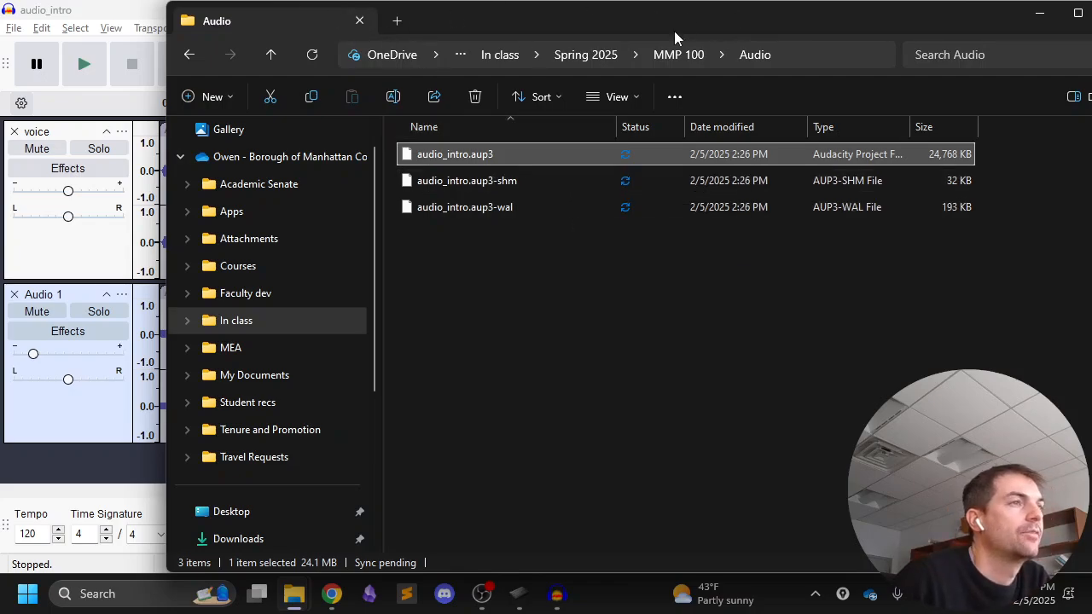
{"action": "left_click_drag", "start_coordinate": [866, 30], "coordinate": [775, 24]}
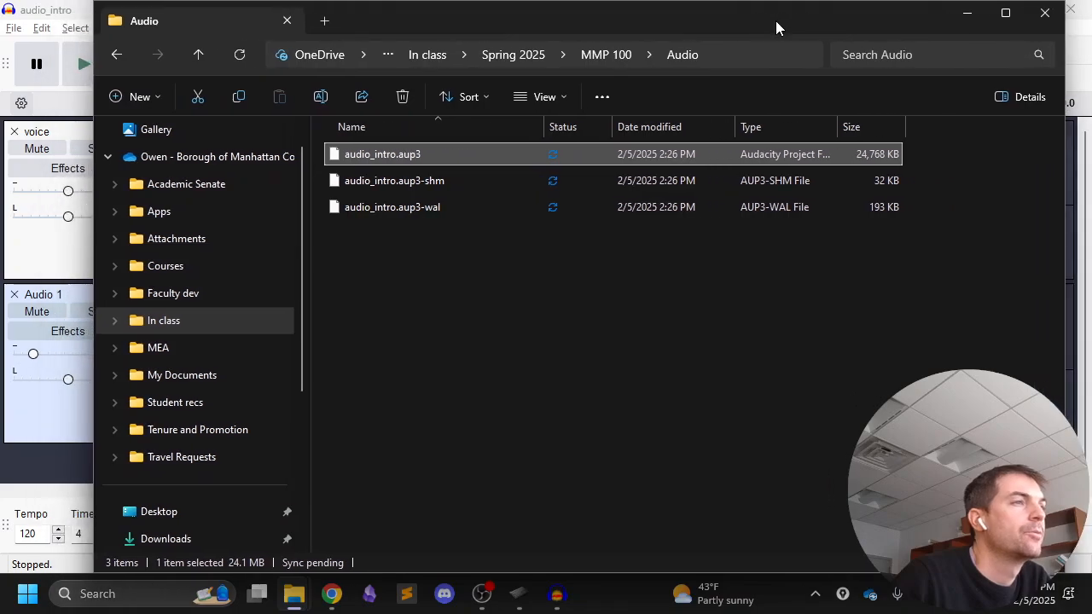
- Switch to Audacity, start an audio export to the computer, and set its destination to In class > Spring 2025 > MMP 100 > Audio
{"action": "left_click", "coordinate": [81, 17]}
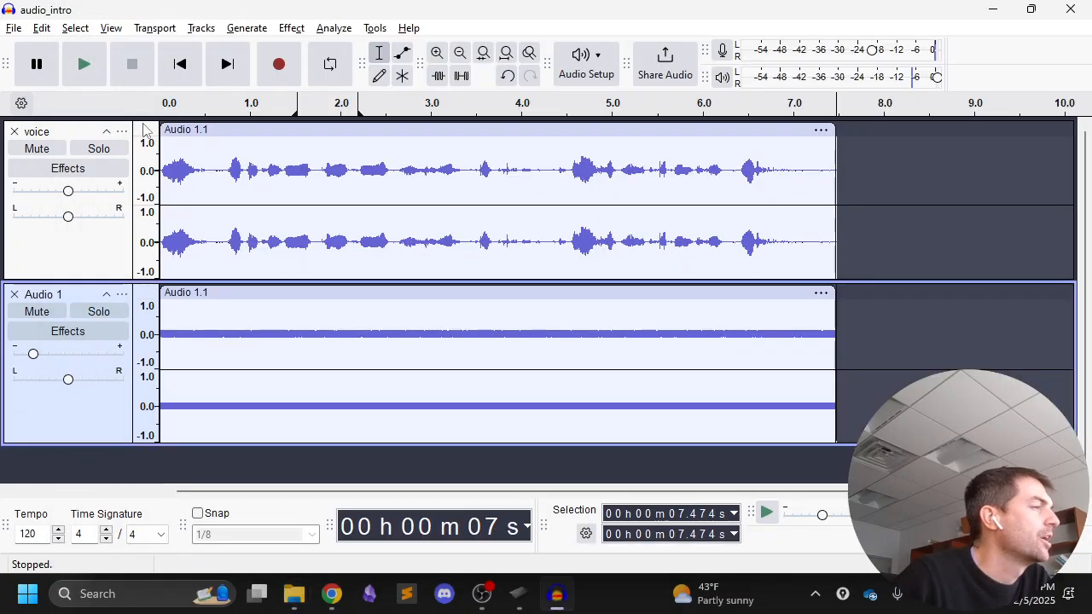
{"action": "left_click", "coordinate": [14, 28]}
{"action": "left_click", "coordinate": [67, 195]}
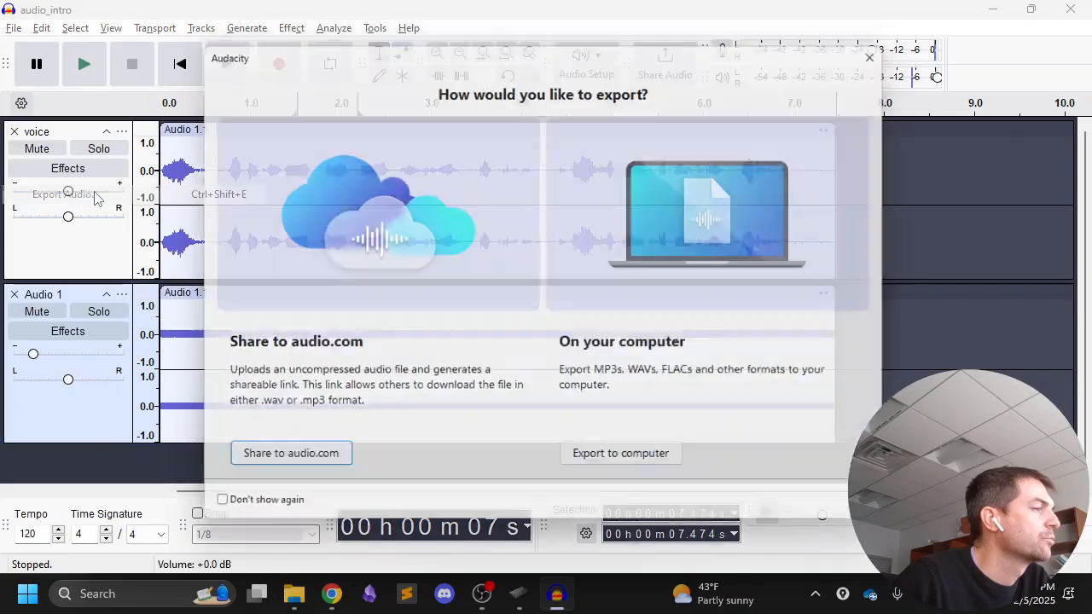
{"action": "left_click", "coordinate": [661, 471]}
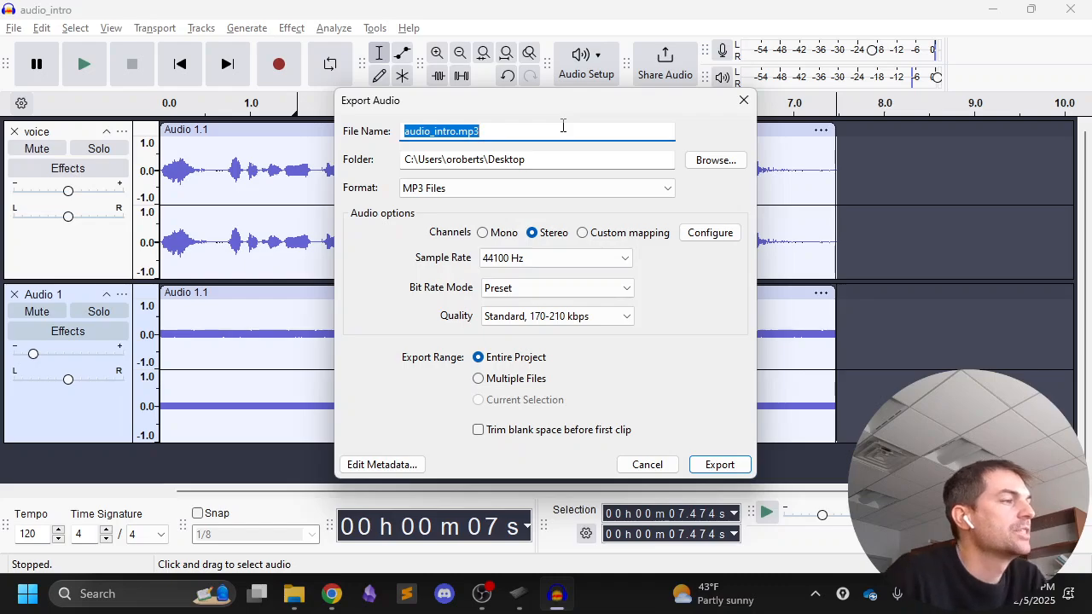
{"action": "left_click", "coordinate": [709, 160]}
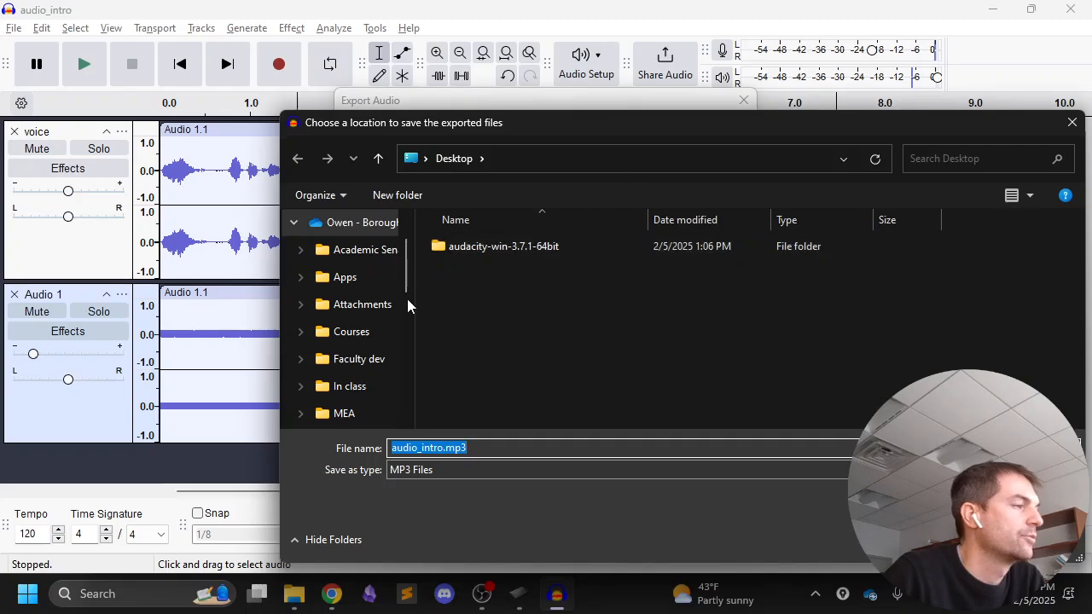
{"action": "scroll", "coordinate": [393, 283], "scroll_direction": "down", "scroll_amount": 1}
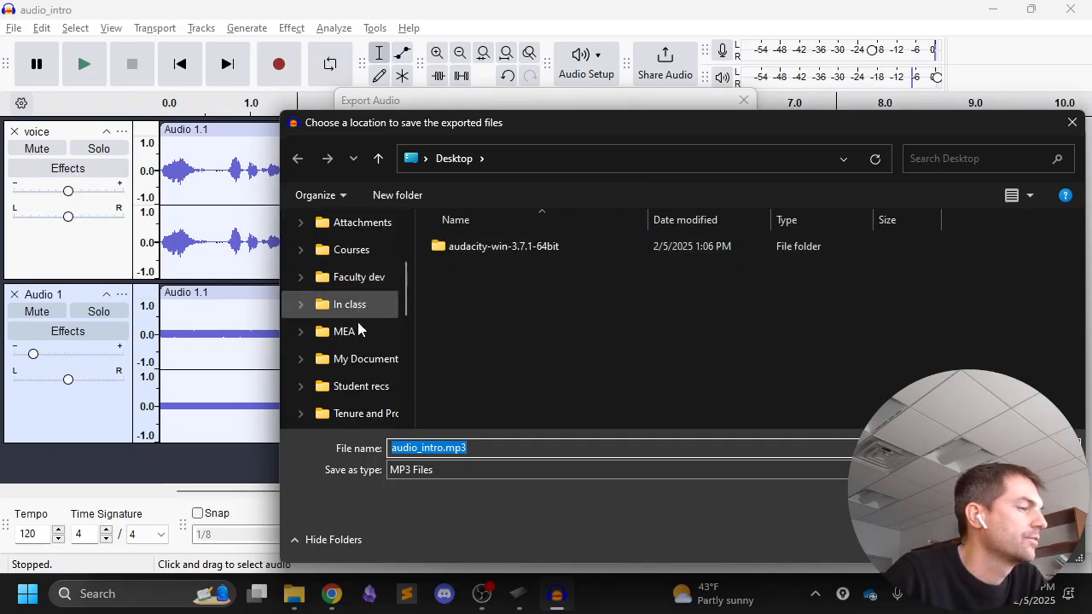
{"action": "scroll", "coordinate": [360, 329], "scroll_direction": "down", "scroll_amount": 1}
{"action": "scroll", "coordinate": [360, 331], "scroll_direction": "up", "scroll_amount": 1}
{"action": "left_click", "coordinate": [365, 307]}
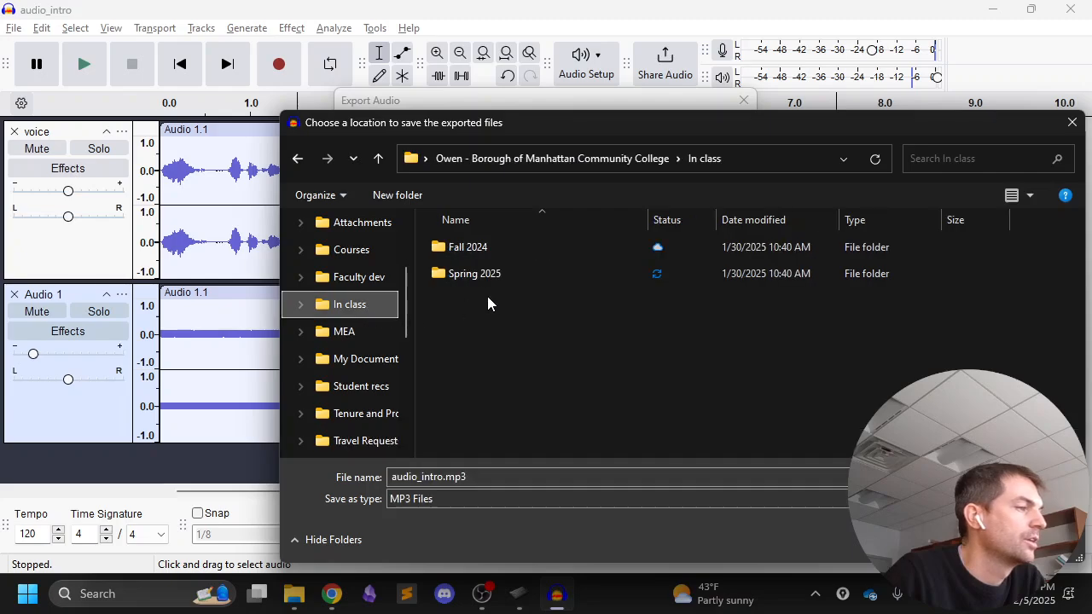
{"action": "double_click", "coordinate": [484, 274]}
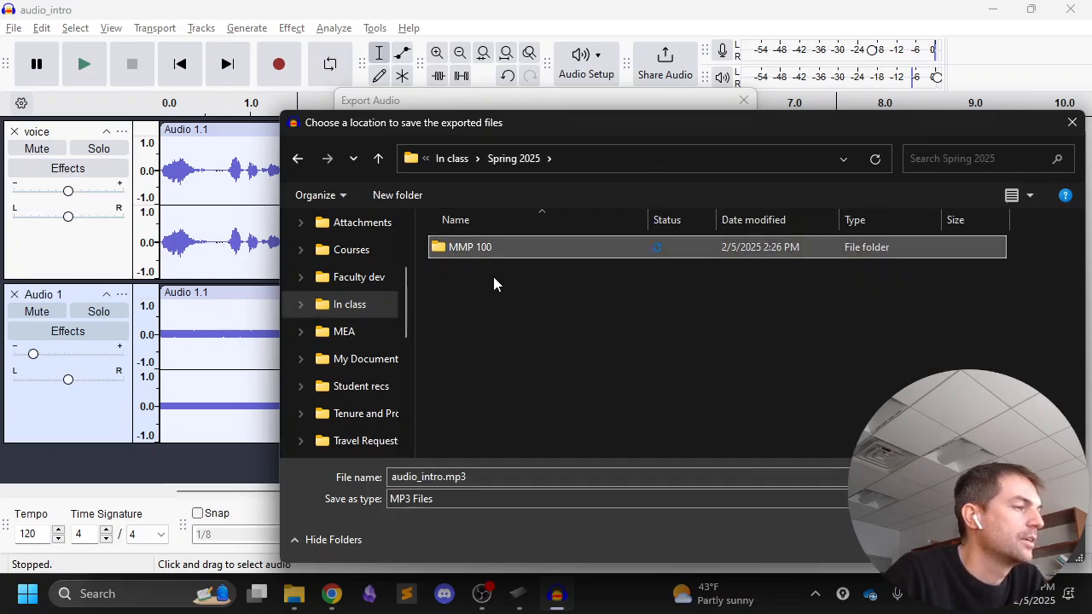
{"action": "double_click", "coordinate": [479, 248]}
{"action": "double_click", "coordinate": [476, 253]}
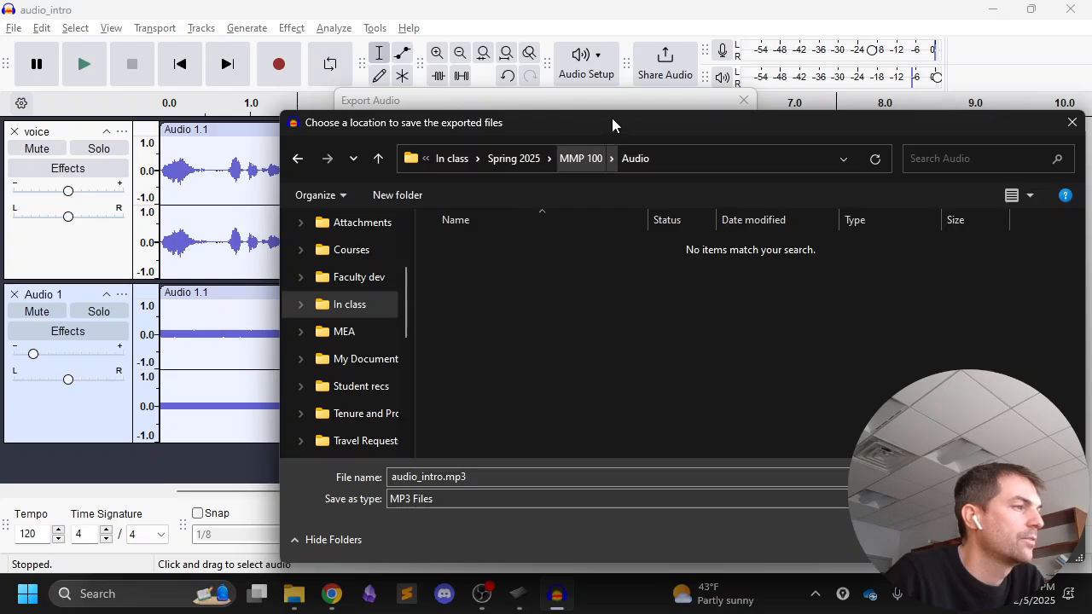
{"action": "left_click_drag", "start_coordinate": [612, 122], "coordinate": [488, 51]}
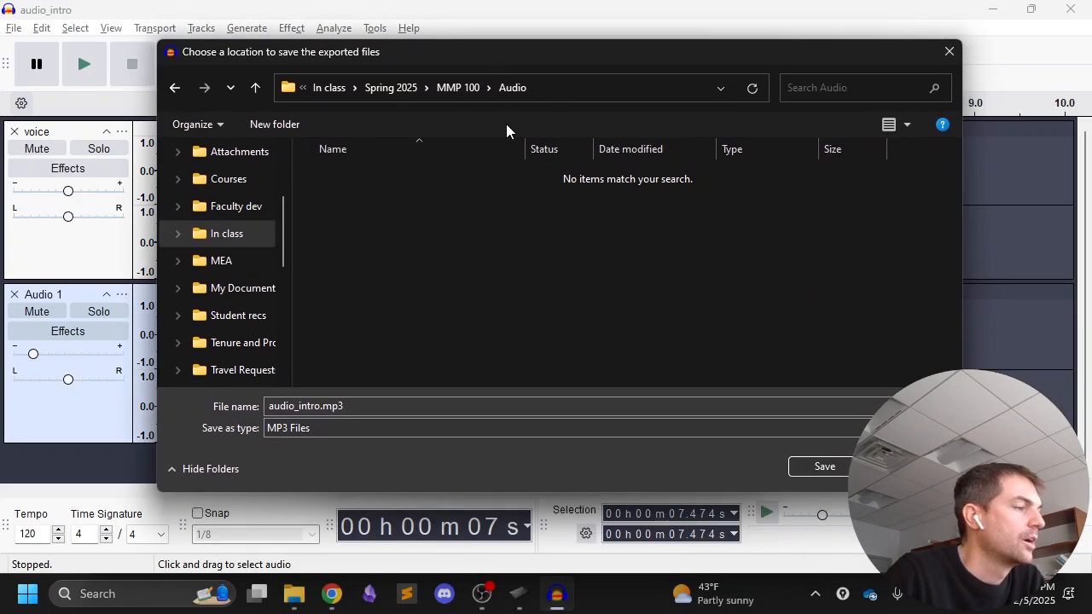
{"action": "left_click", "coordinate": [824, 466]}
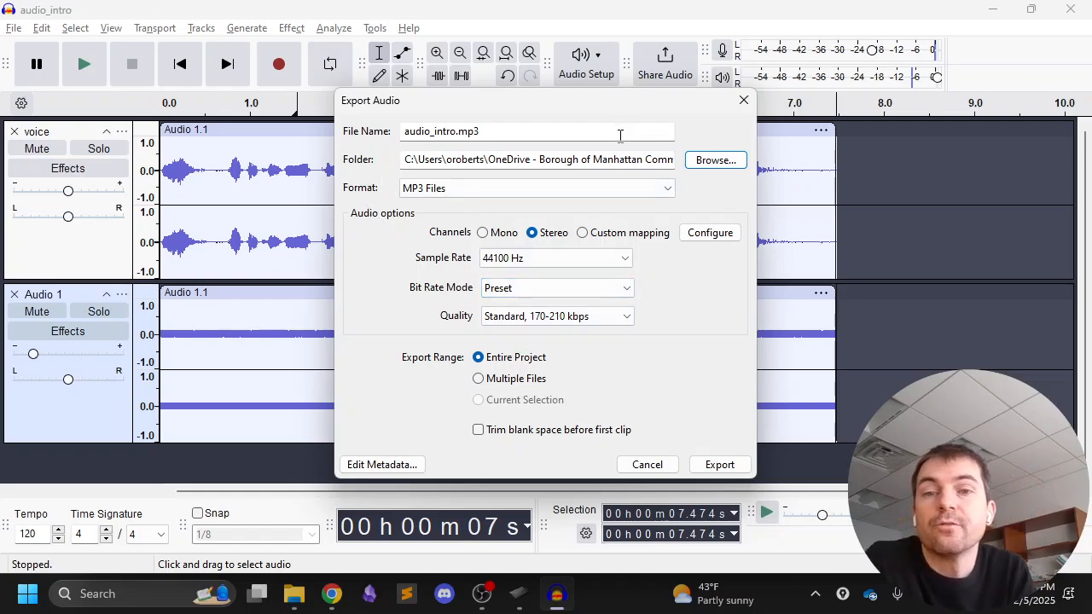
- Set the export format to WAV (Microsoft) and export the entire project as audio_intro.wav
{"action": "left_click", "coordinate": [554, 188]}
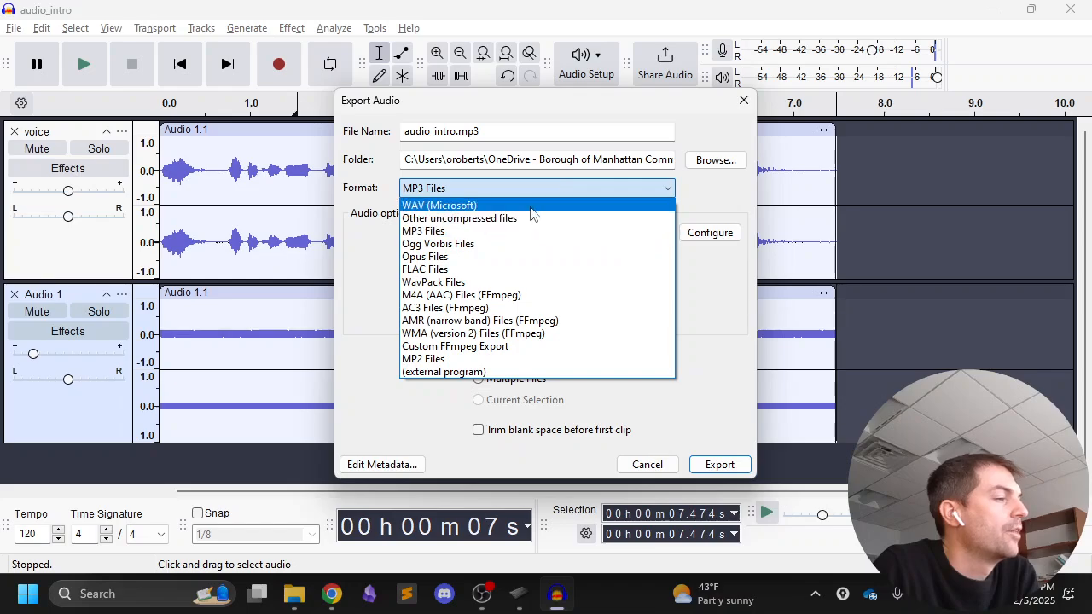
{"action": "left_click", "coordinate": [529, 208]}
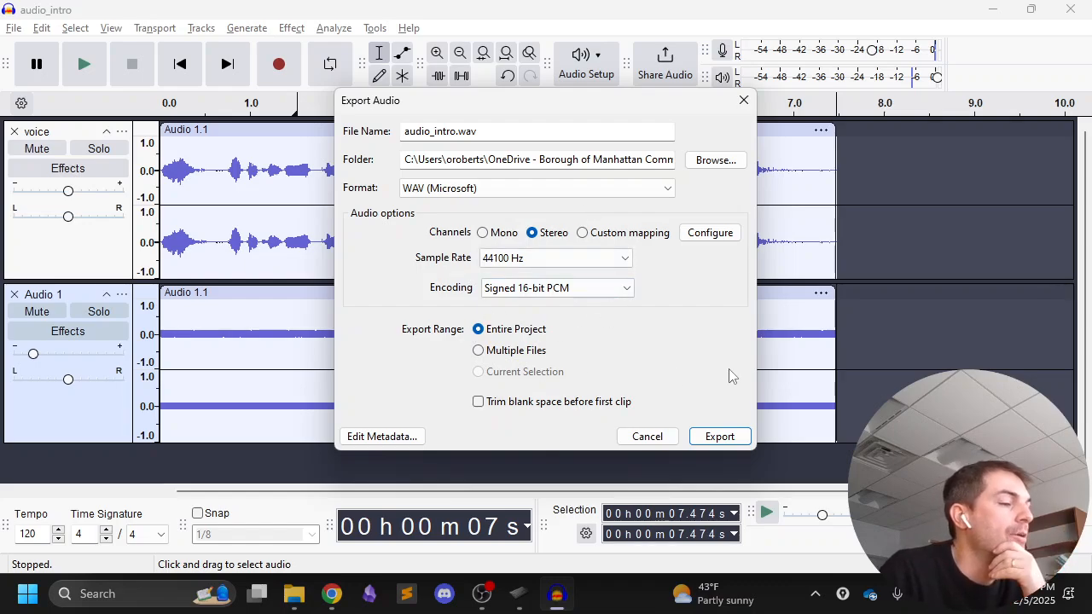
{"action": "left_click", "coordinate": [718, 436]}
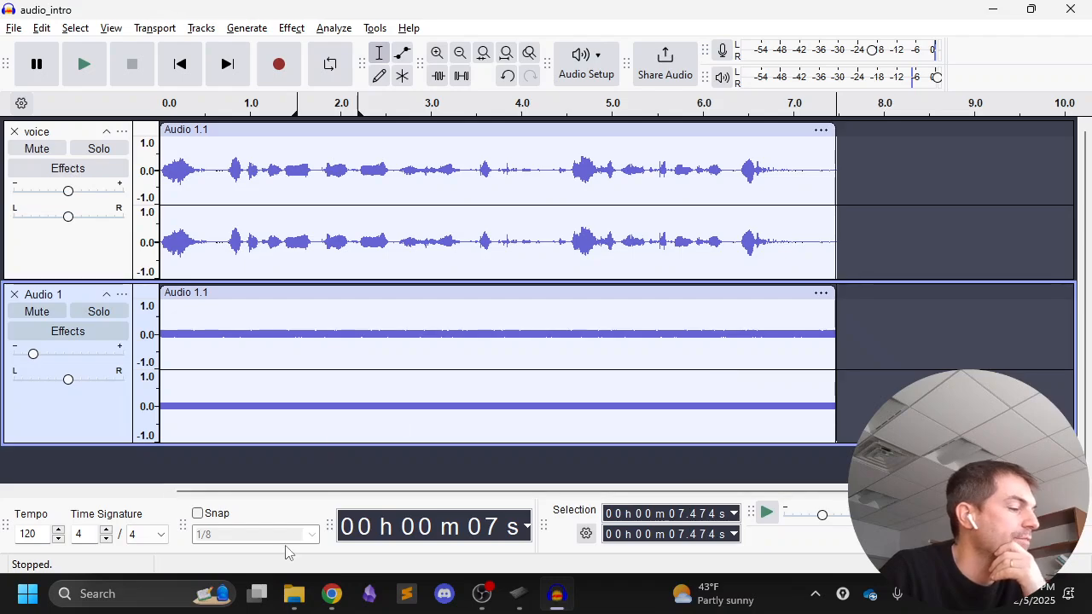
- Switch to the Audio folder in File Explorer and select audio_intro.wav to examine the exported file's type and size
{"action": "mouse_move", "coordinate": [294, 593]}
{"action": "left_click", "coordinate": [171, 497]}
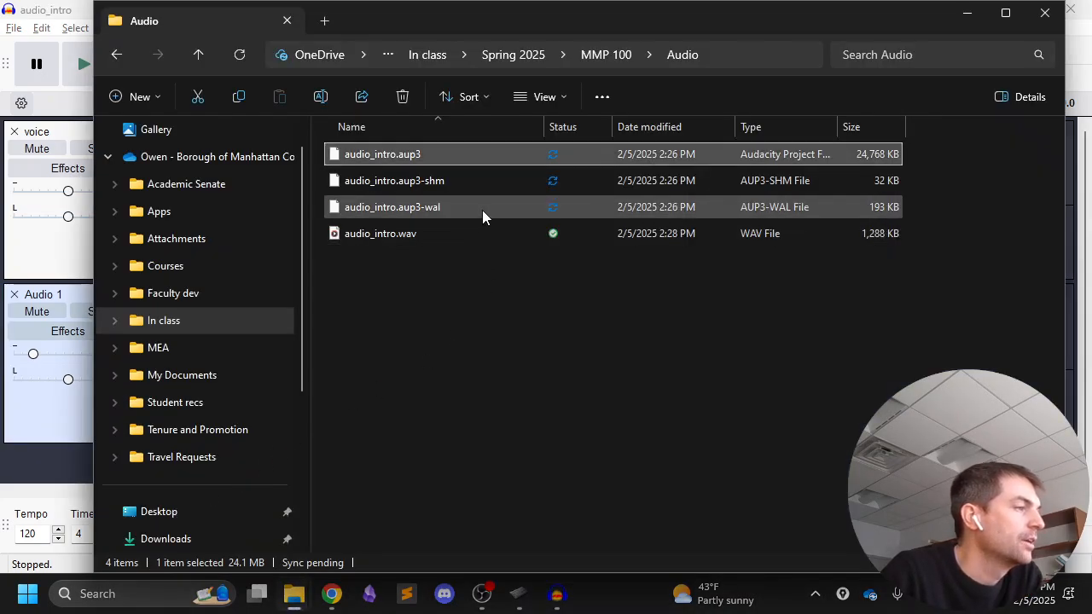
{"action": "left_click", "coordinate": [440, 237]}
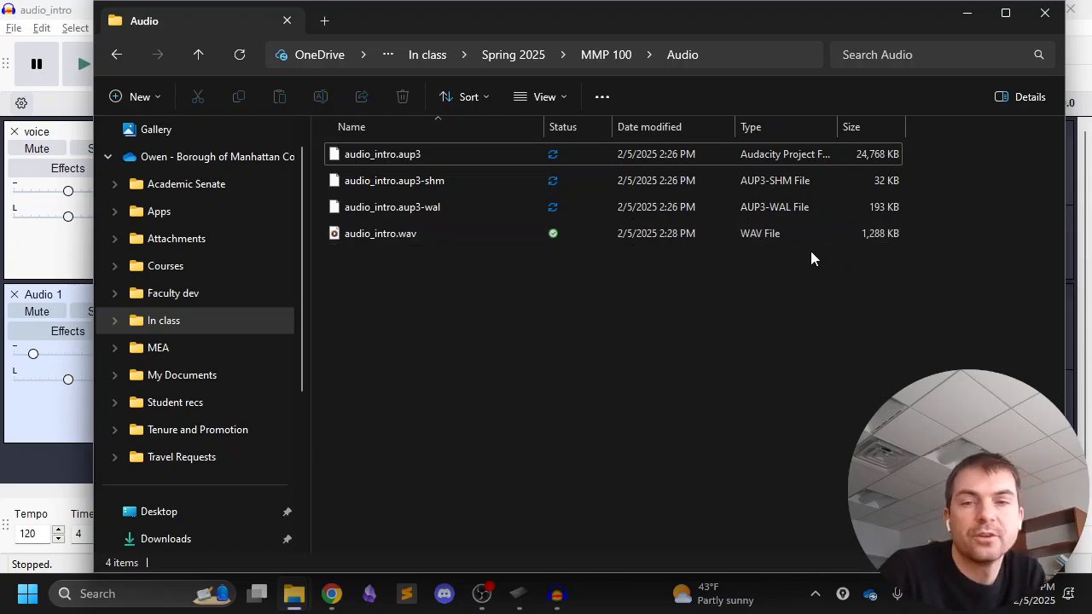
{"action": "left_click", "coordinate": [449, 241]}
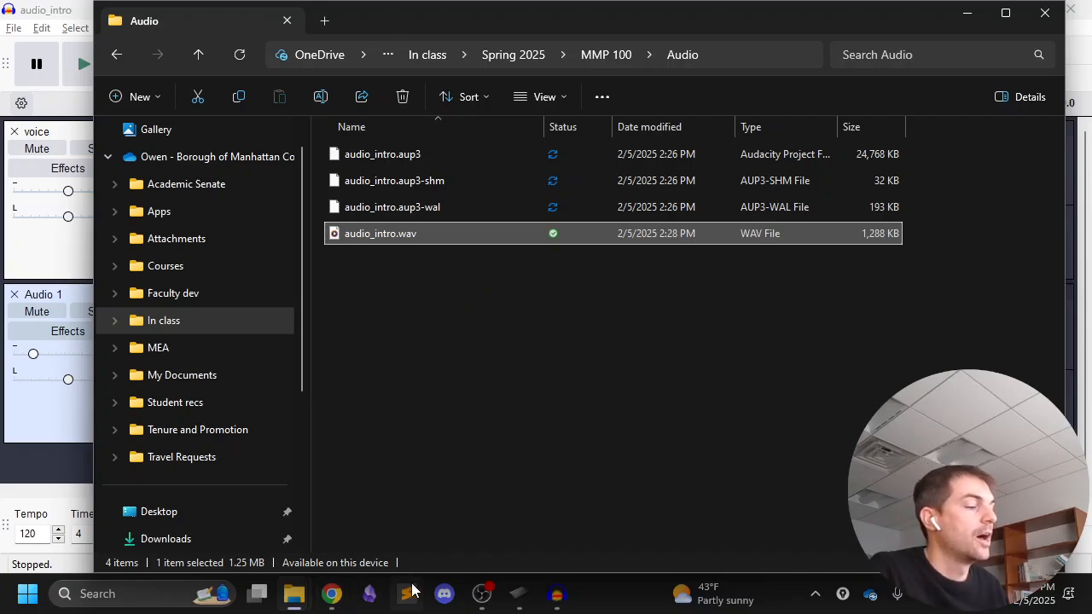
- Switch to Audacity and start another export to the computer, turning off the export destination prompt for future exports
{"action": "left_click", "coordinate": [556, 594]}
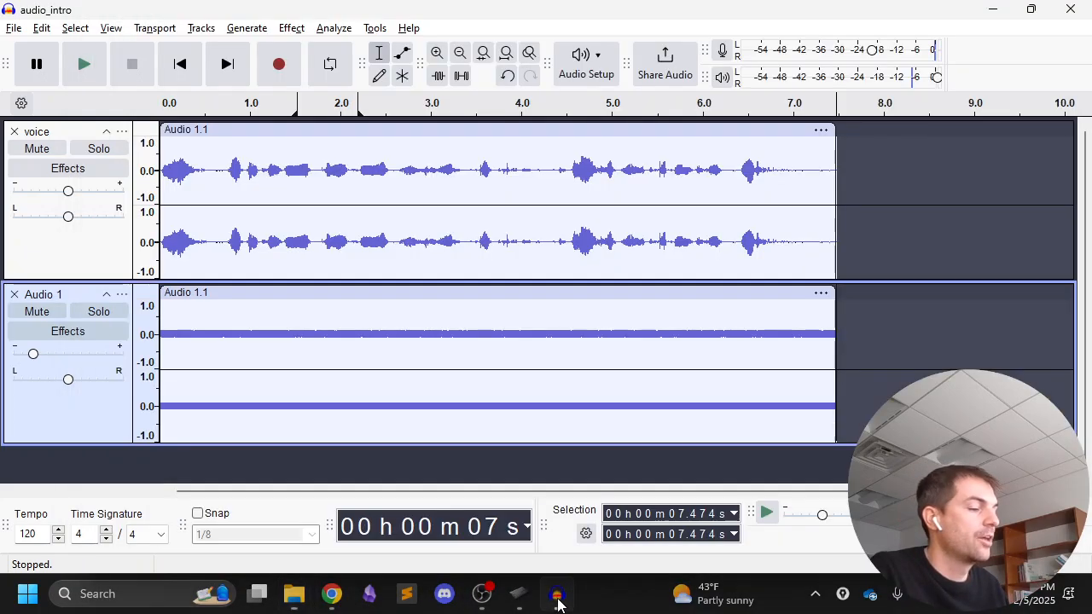
{"action": "left_click", "coordinate": [14, 27]}
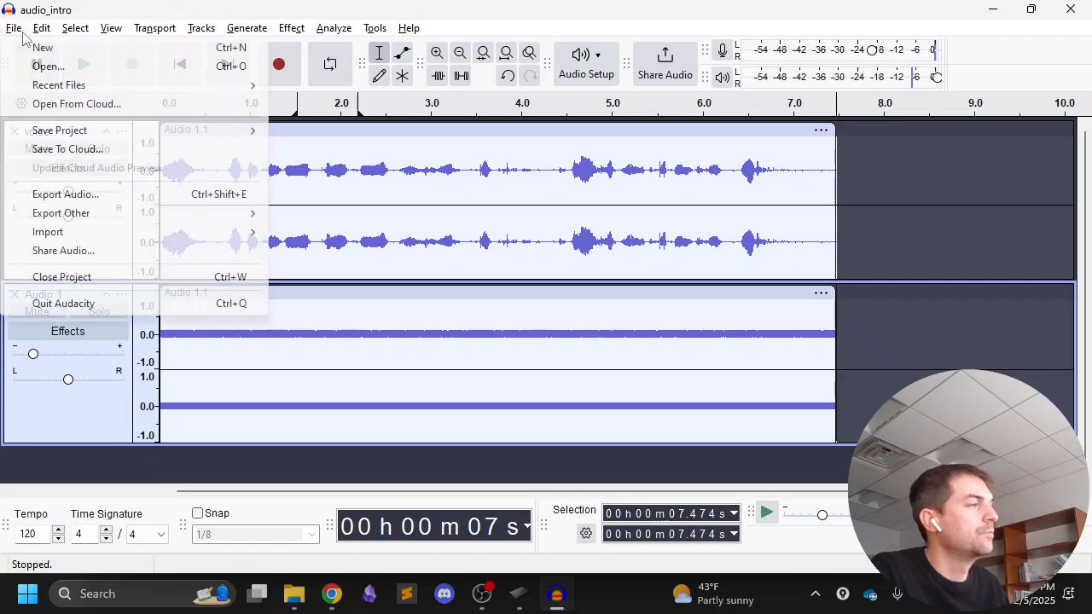
{"action": "left_click", "coordinate": [106, 194]}
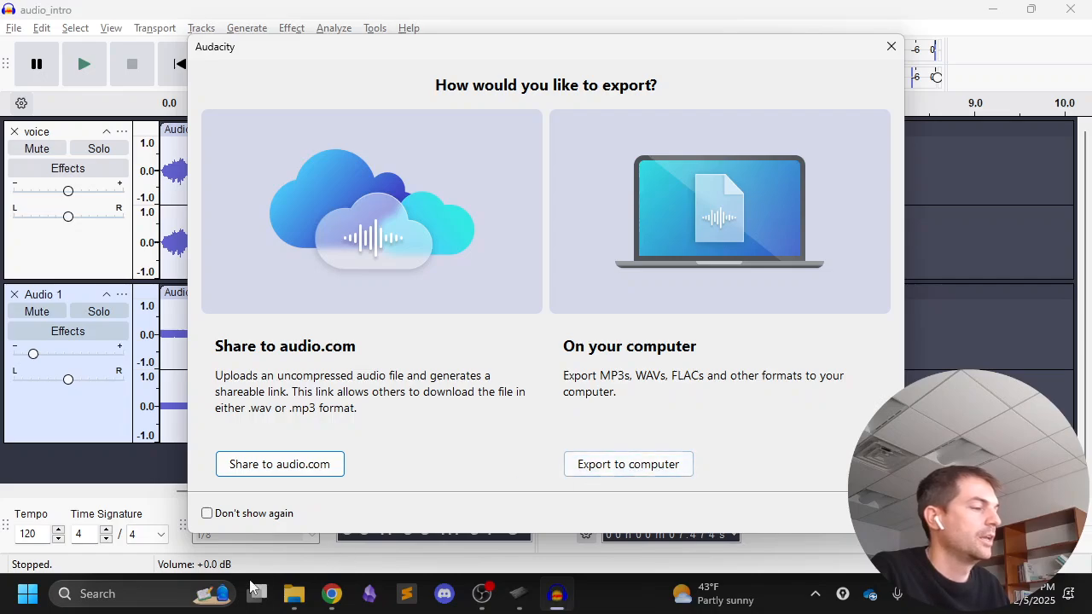
{"action": "left_click", "coordinate": [207, 512]}
{"action": "left_click", "coordinate": [600, 465]}
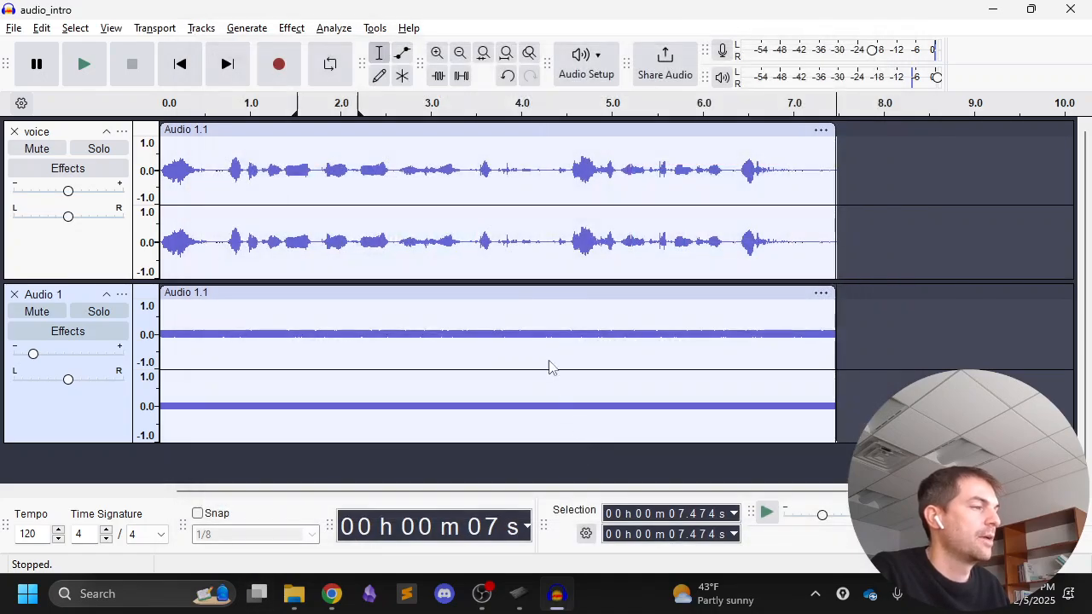
- Set the export format to MP3 Files and export the entire project as audio_intro.mp3
{"action": "left_click", "coordinate": [503, 204]}
{"action": "left_click", "coordinate": [497, 245]}
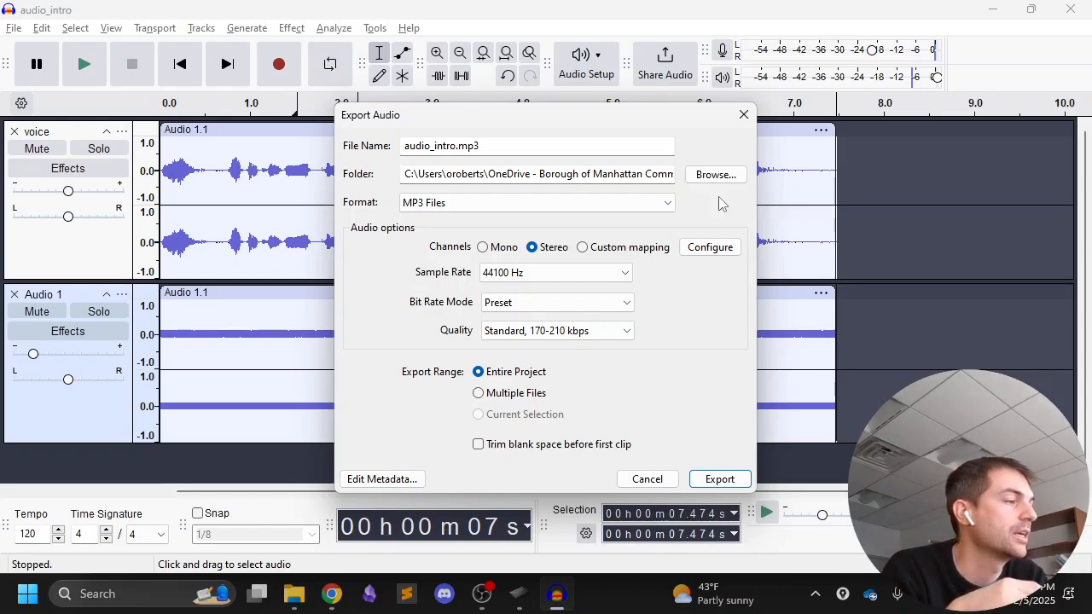
{"action": "left_click", "coordinate": [711, 481]}
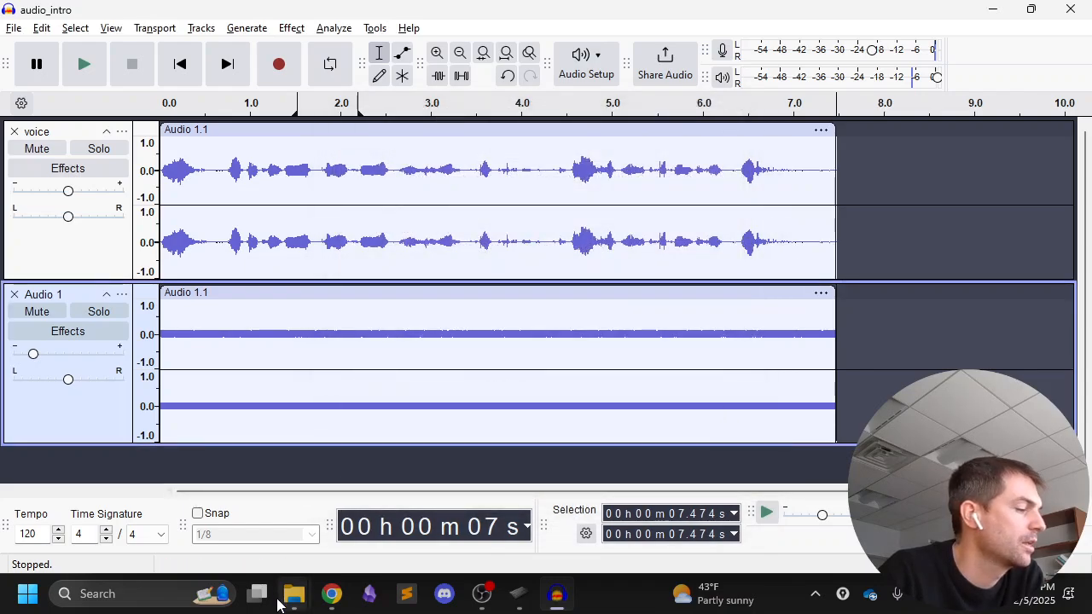
- Switch to the Audio folder in File Explorer and select audio_intro.mp3 to compare its size with the WAV file
{"action": "mouse_move", "coordinate": [309, 584]}
{"action": "left_click", "coordinate": [341, 515]}
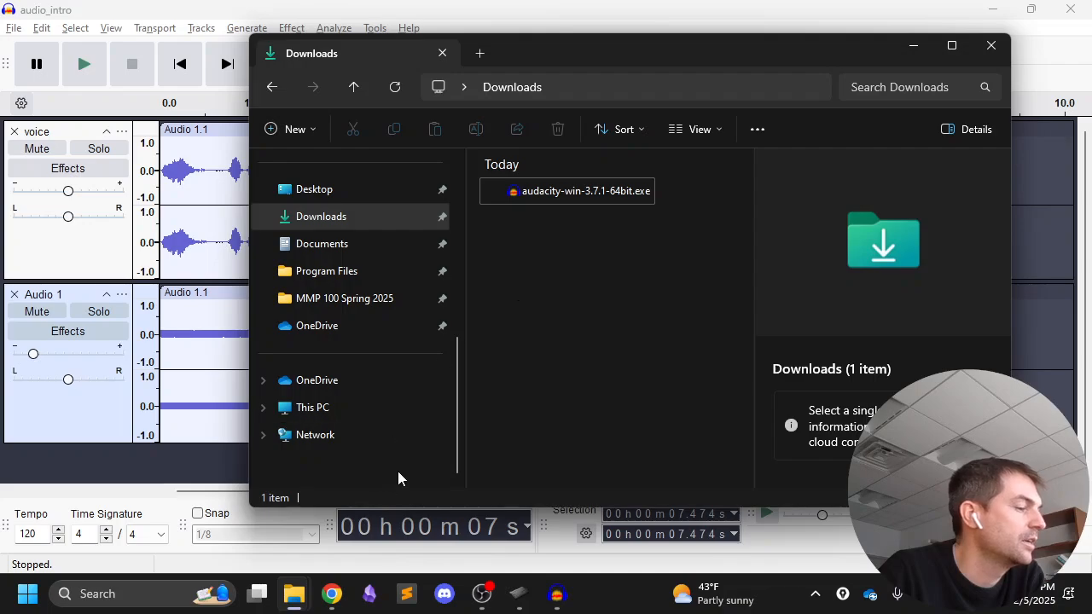
{"action": "left_click", "coordinate": [913, 45]}
{"action": "mouse_move", "coordinate": [294, 588]}
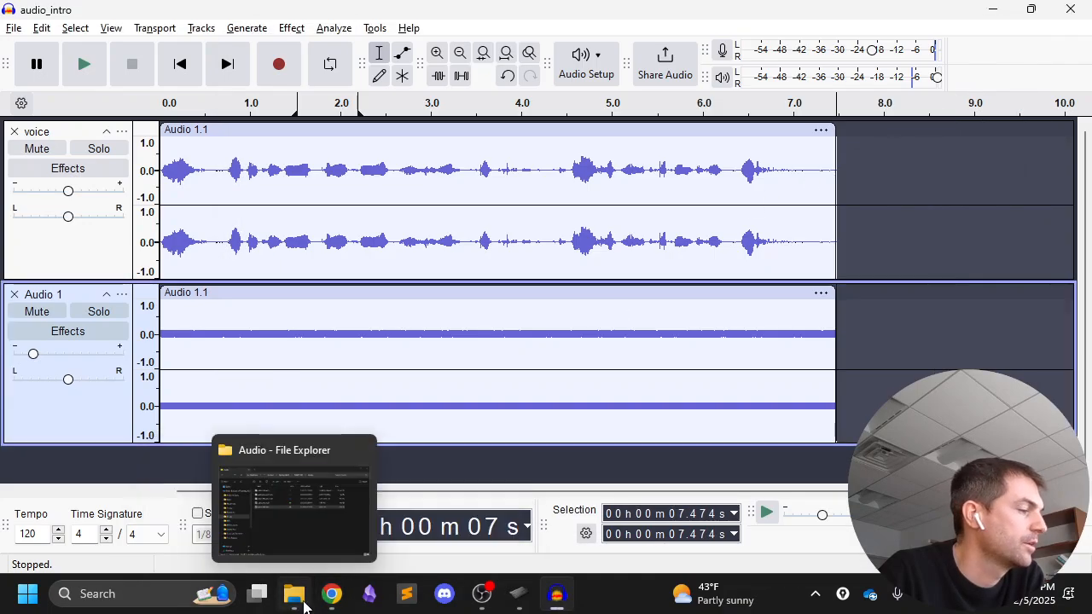
{"action": "left_click", "coordinate": [295, 511]}
{"action": "left_click", "coordinate": [443, 243]}
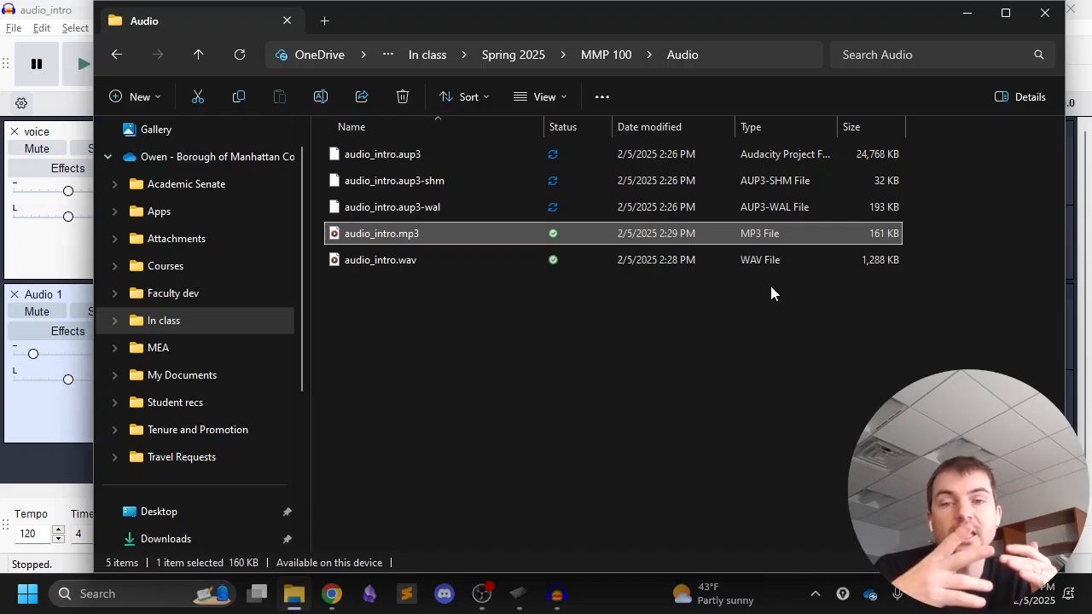
- Return to Audacity and review the available formats in the audio export settings, leaving without exporting
{"action": "left_click", "coordinate": [556, 594]}
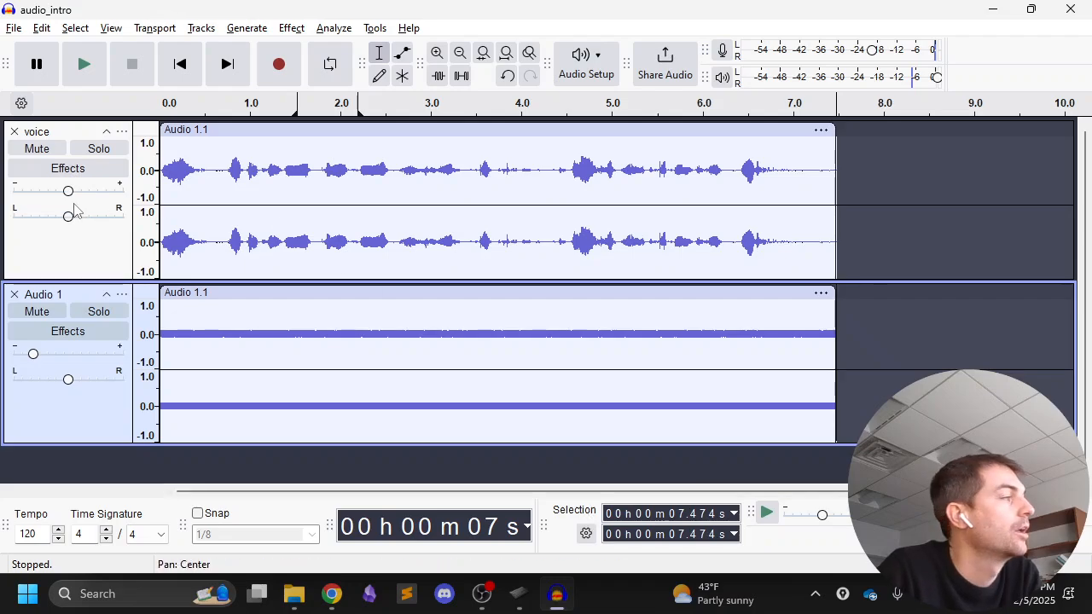
{"action": "left_click", "coordinate": [16, 30]}
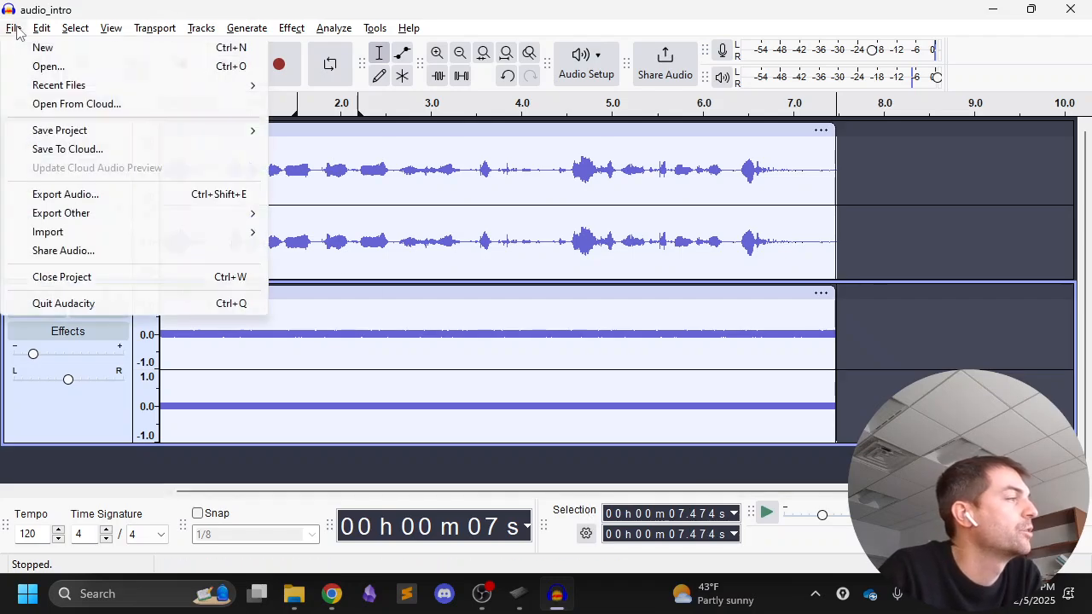
{"action": "left_click", "coordinate": [85, 193]}
{"action": "left_click", "coordinate": [524, 187]}
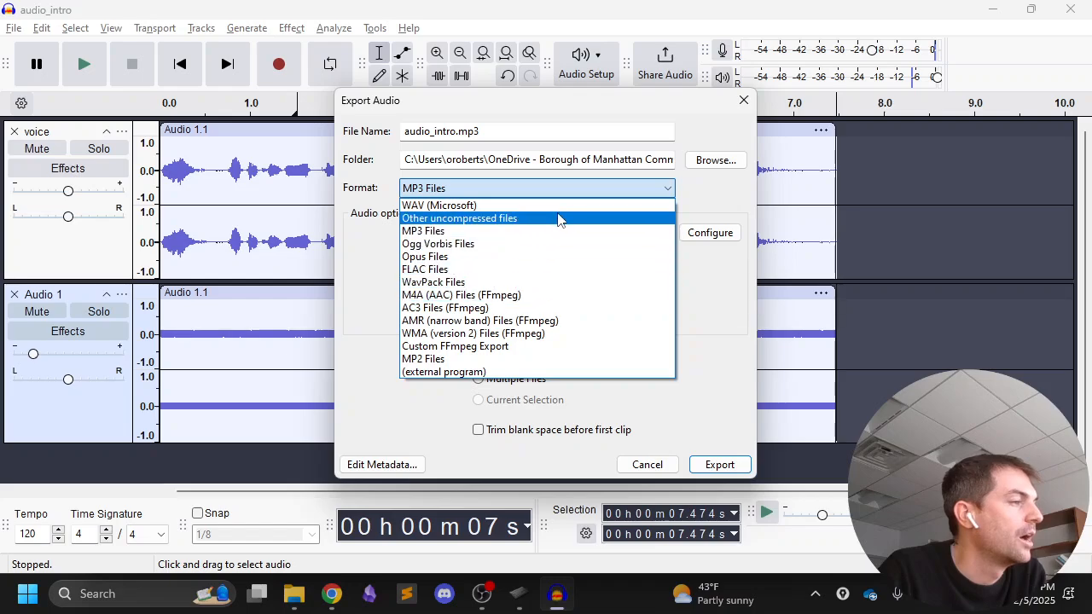
{"action": "left_click", "coordinate": [700, 307]}
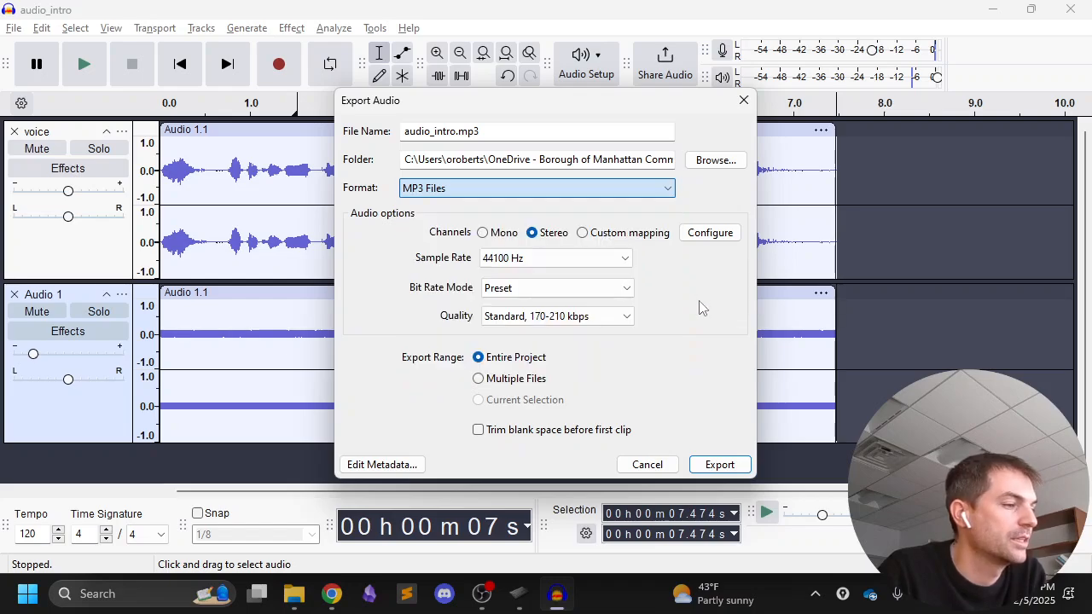
{"action": "left_click", "coordinate": [644, 464]}
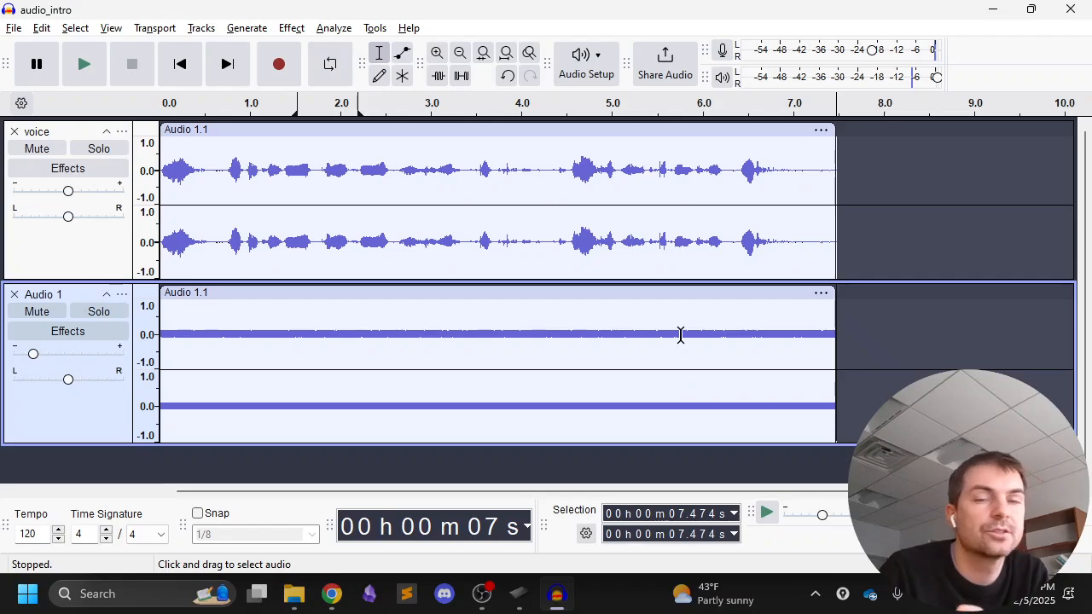